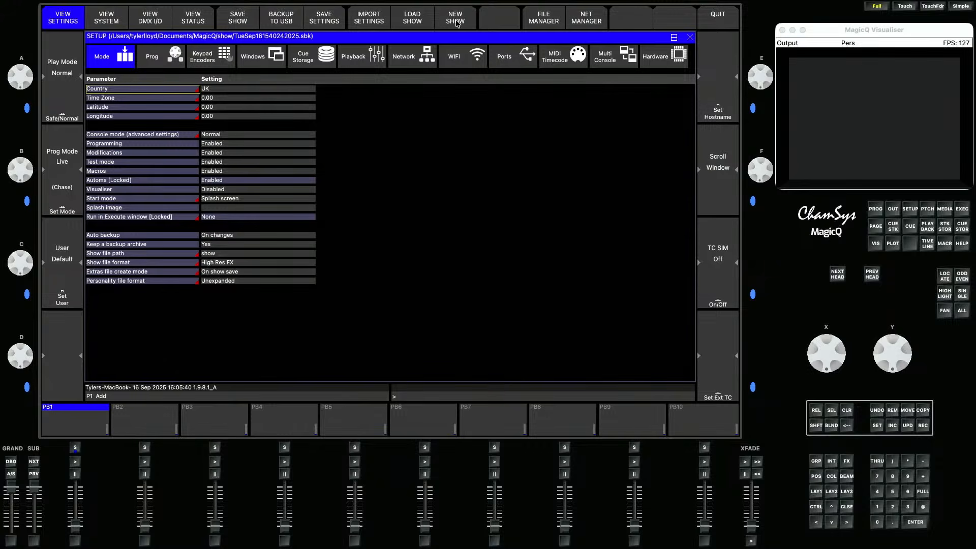
- Start a new show using the Live (Chase) programming mode
left_click(460, 25)
left_click(330, 162)
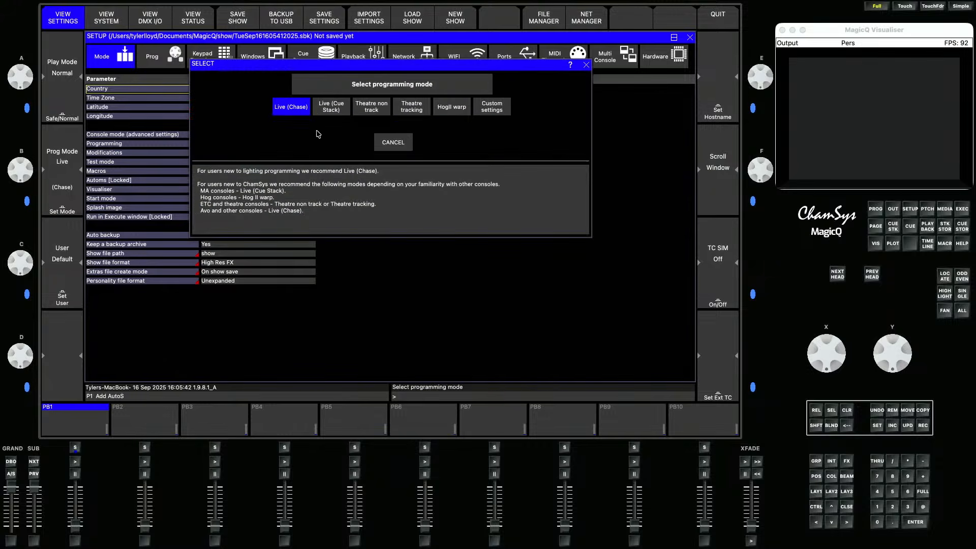
left_click(289, 109)
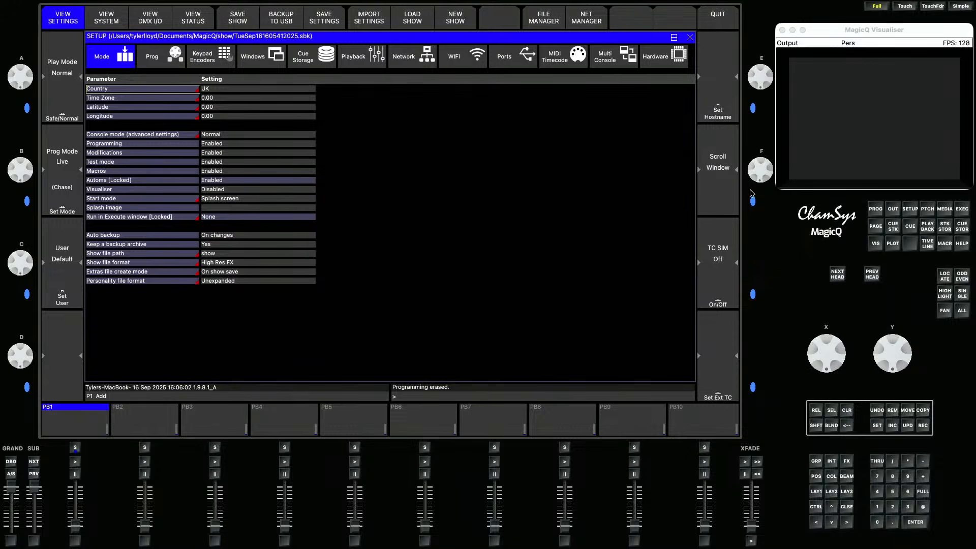
- Insert three straight truss objects in the visualiser patch view
left_click(927, 209)
left_click(199, 27)
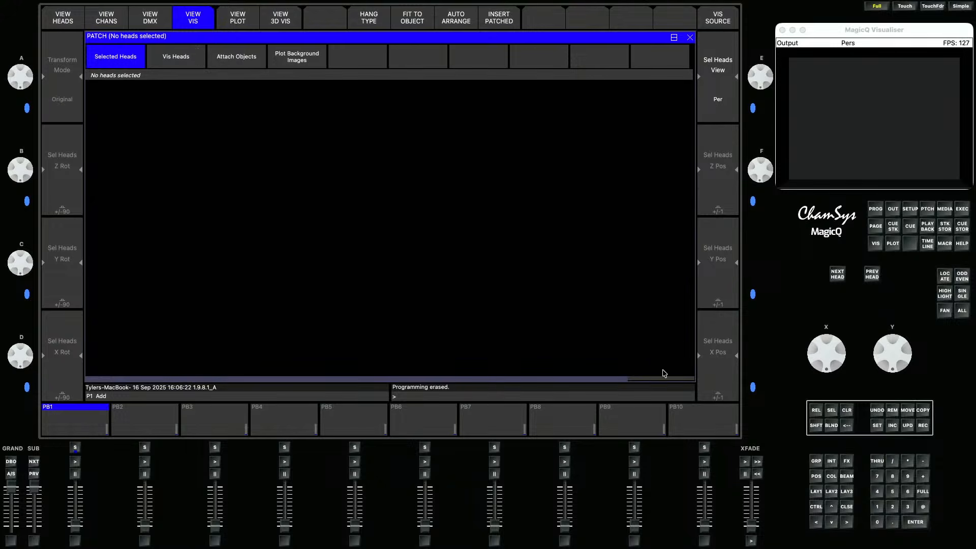
type("3")
left_click(228, 62)
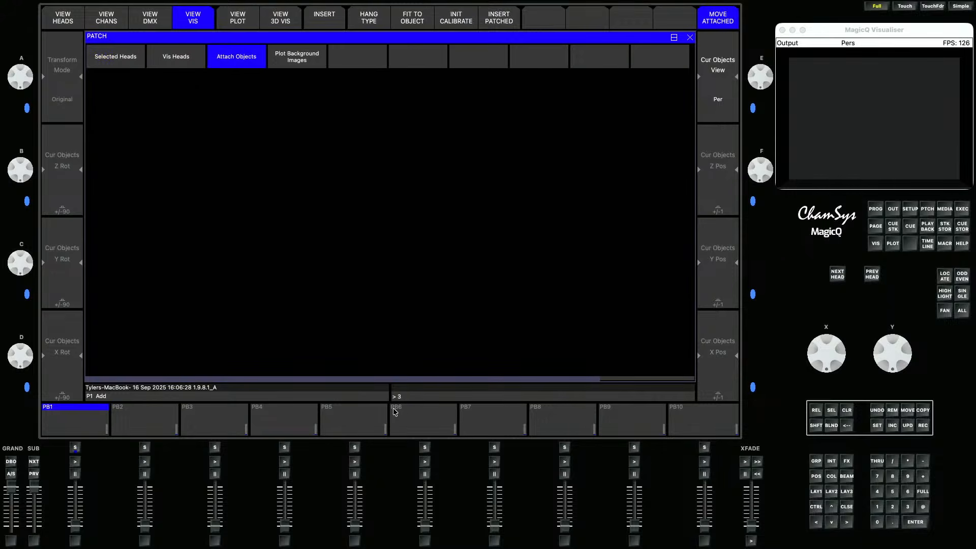
left_click(329, 19)
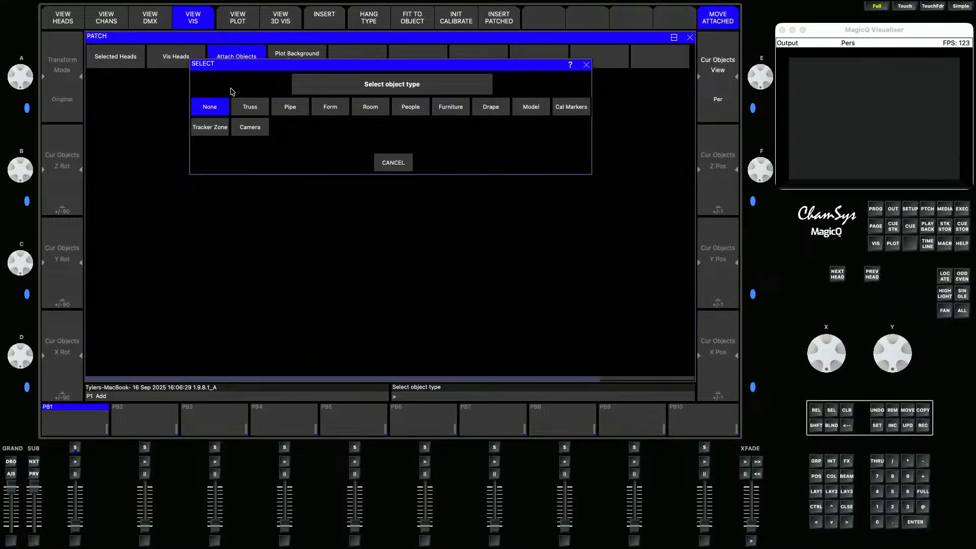
left_click(250, 109)
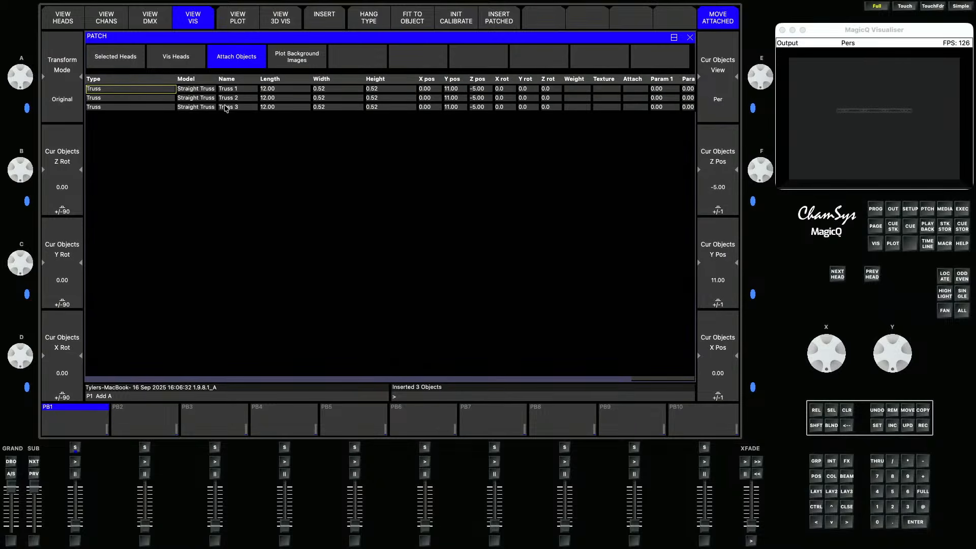
- Set the length of all three trusses to 20
left_click(291, 83)
type("20")
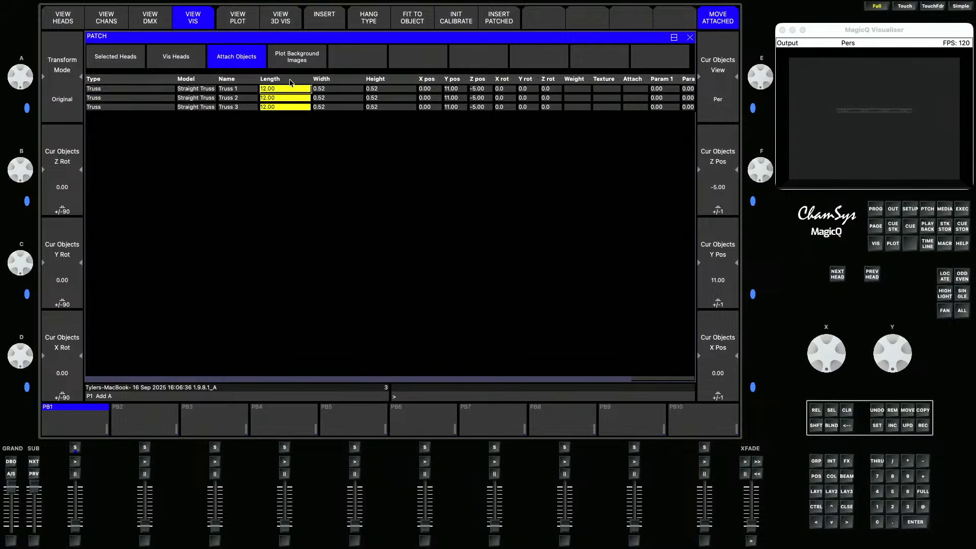
- Raise Truss 1 and Truss 2 to Y positions 13.90 and 12.40 with the position encoders
left_click(228, 90)
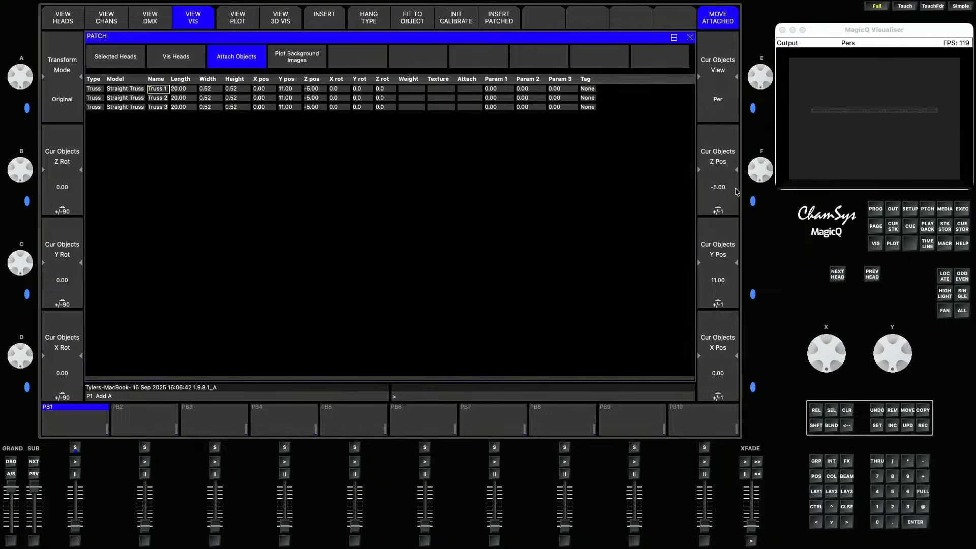
mouse_move(754, 177)
left_mouse_down()
mouse_move(768, 170)
mouse_move(756, 178)
left_mouse_up()
left_click_drag(897, 347, 907, 364)
key("Down")
left_click_drag(812, 143, 855, 152)
key("Up")
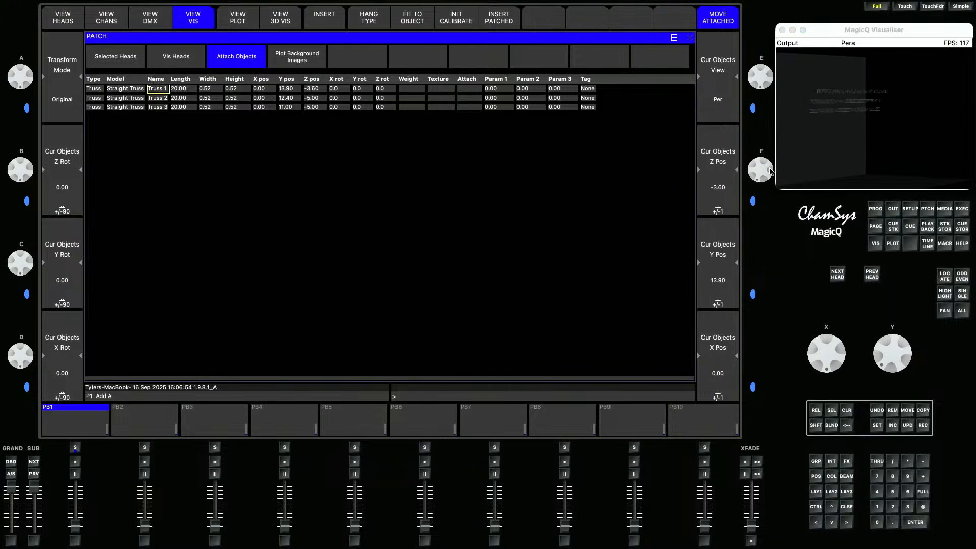
- Adjust the Z positions of Truss 1 and Truss 2 to -0.10 and -3.10
mouse_move(771, 173)
left_mouse_down()
mouse_move(773, 188)
mouse_move(765, 162)
mouse_move(769, 181)
left_mouse_up()
key("Down")
left_click_drag(893, 142, 851, 133)
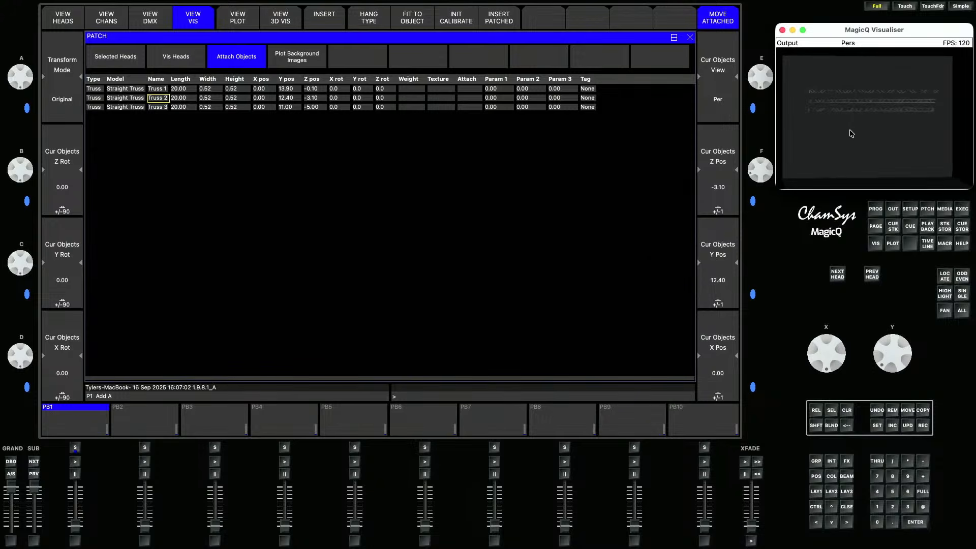
- Search the head library for "fle" and choose the Chauvet Pro Maverick Storm 1 Flex 33-channel fixture
left_click(931, 209)
left_click(79, 15)
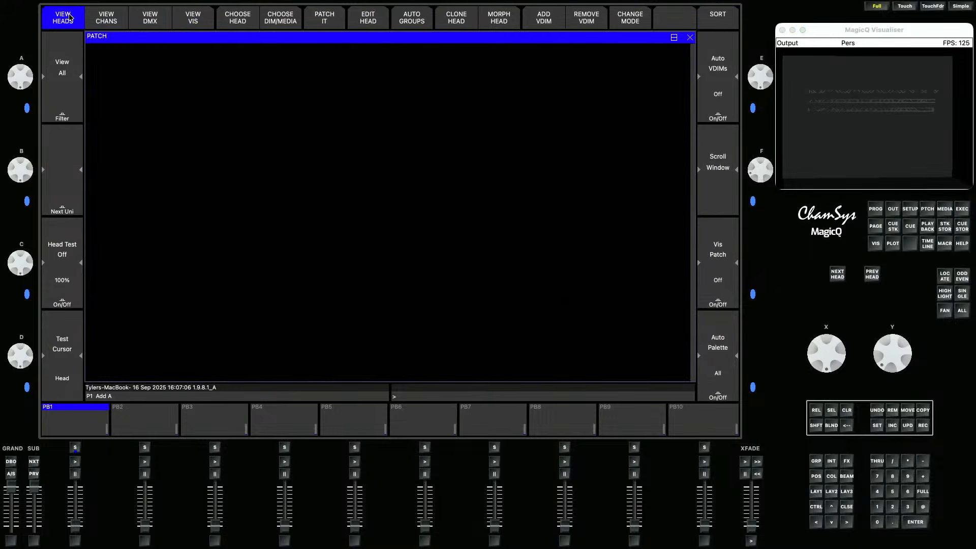
left_click(248, 24)
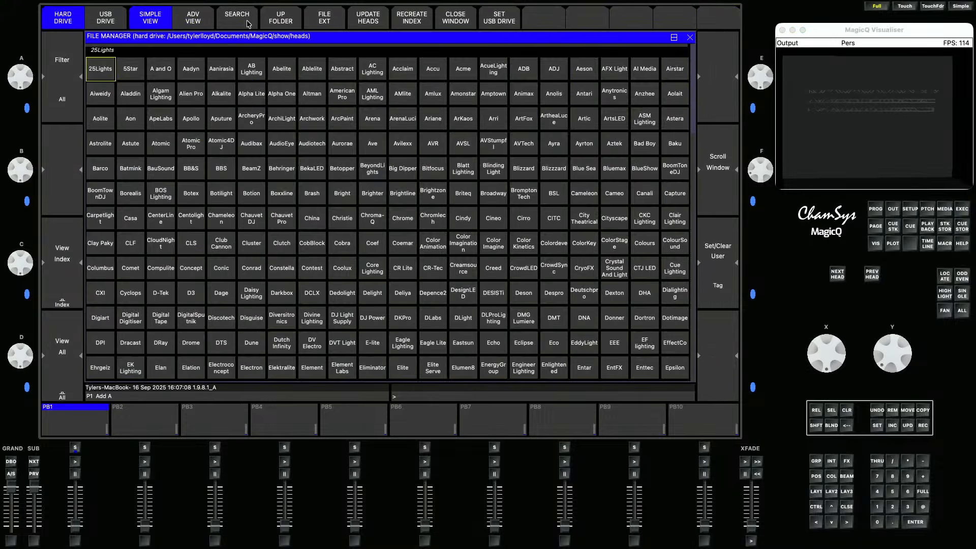
left_click(248, 24)
left_click(222, 107)
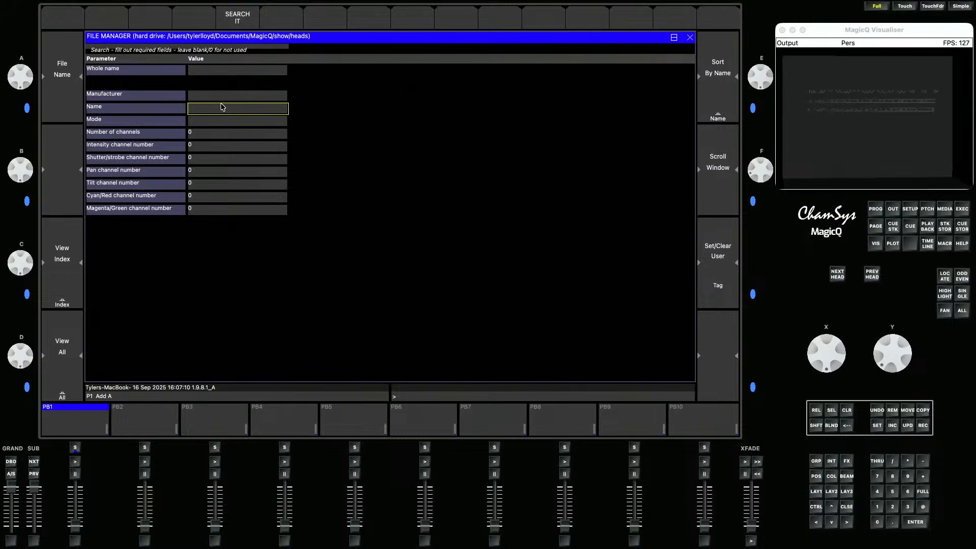
type("flex")
left_click(249, 14)
left_click(264, 77)
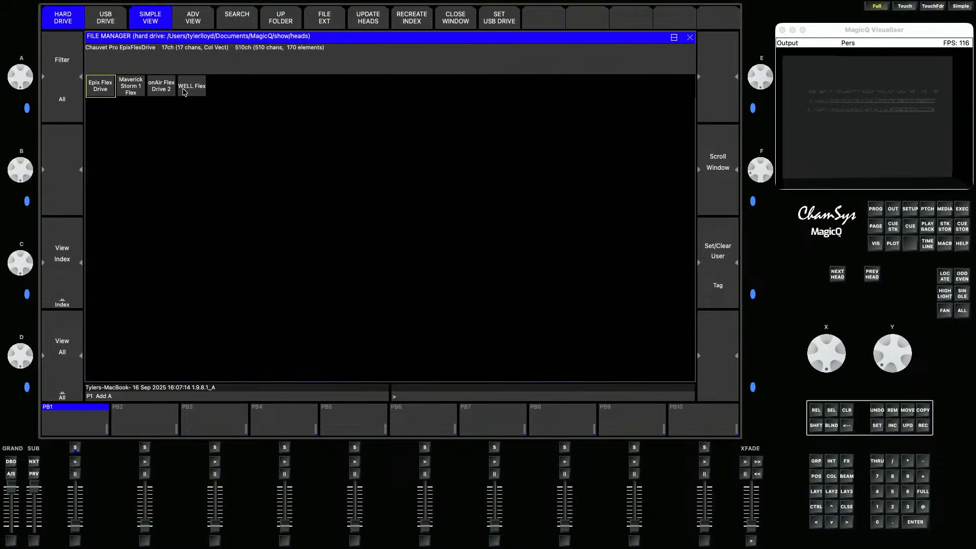
left_click(141, 90)
left_click(412, 107)
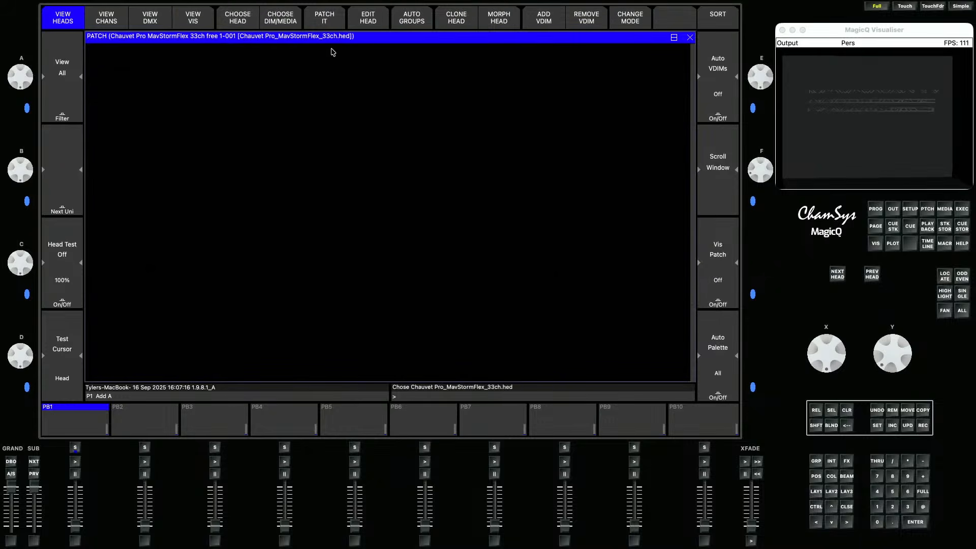
- Patch 24 Maverick Storm Flex heads and auto-insert them into the visualiser
left_click(324, 20)
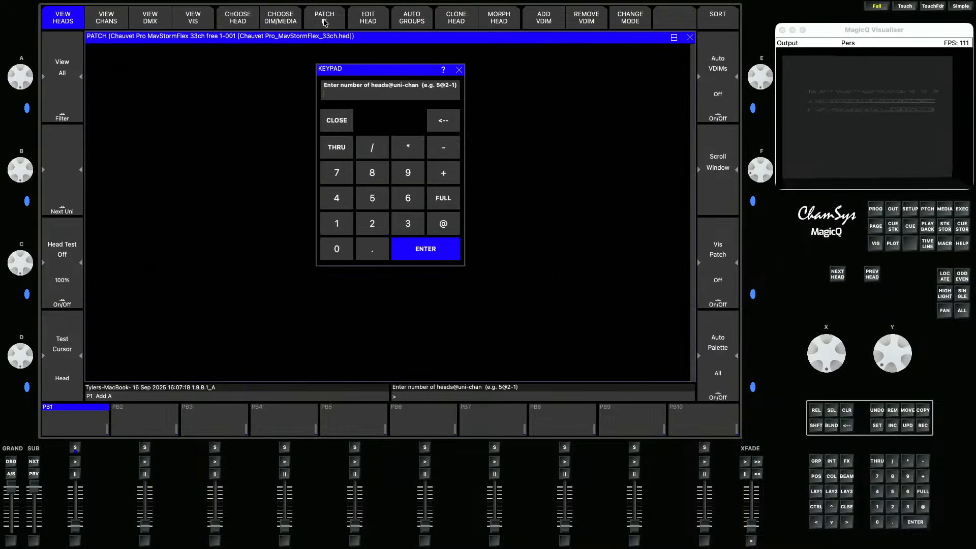
type("24")
key("Return")
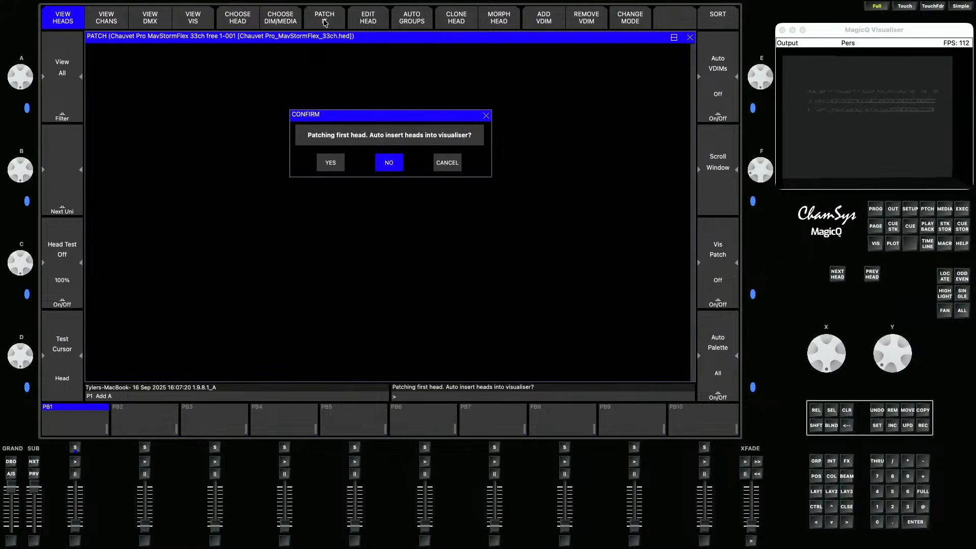
key("Left")
key("Return")
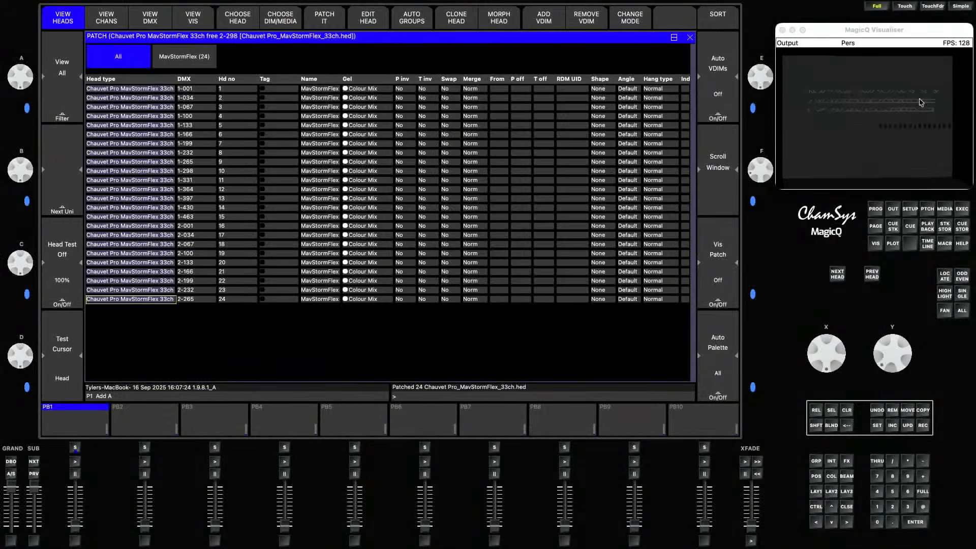
- Search the head library for "r2x" and choose the Chauvet Pro Rogue R2X Wash 17-channel fixture
left_click(886, 153)
left_click_drag(887, 153, 925, 146)
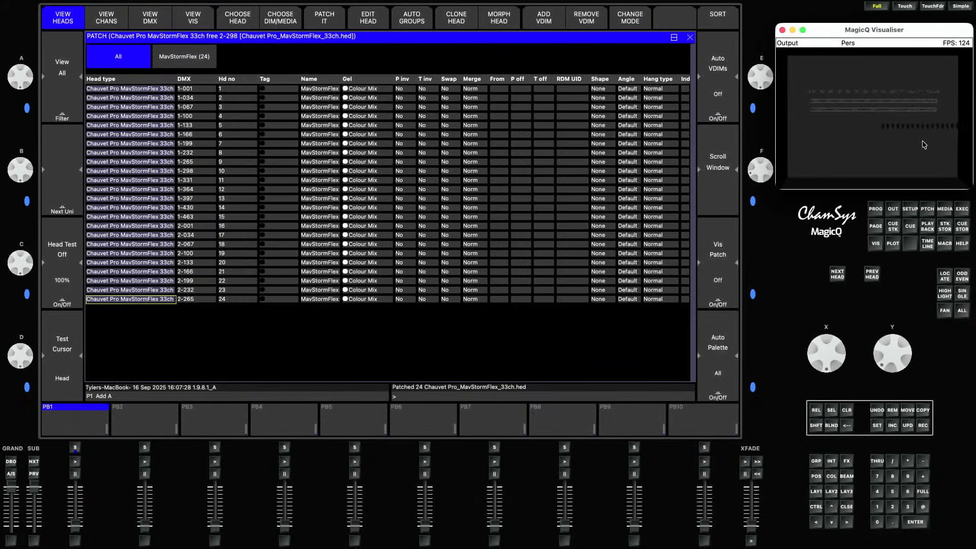
left_click(237, 24)
left_click(237, 21)
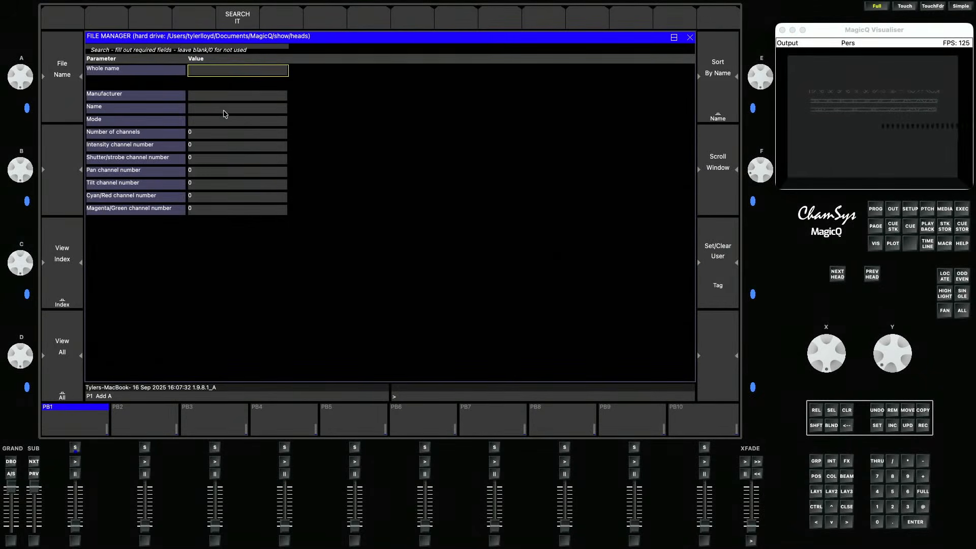
left_click(224, 110)
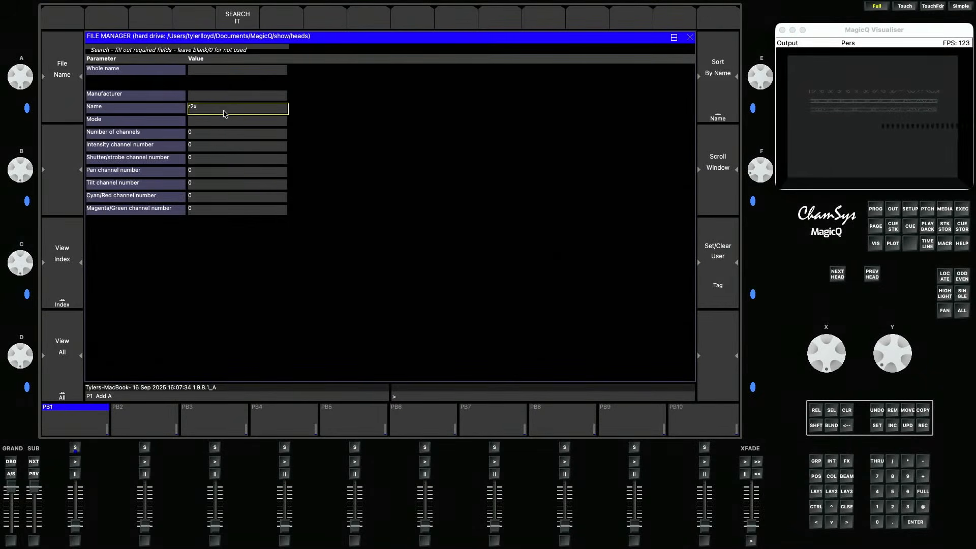
left_click(234, 24)
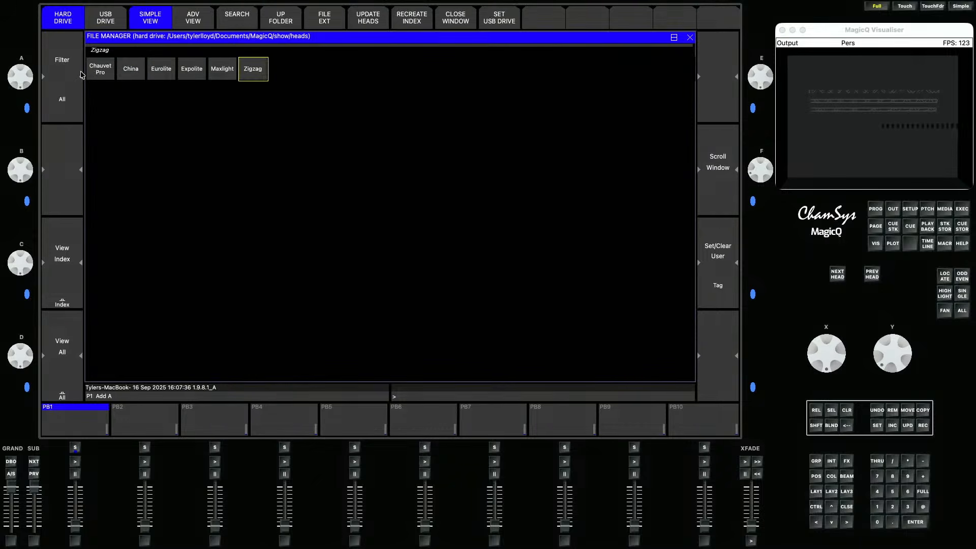
left_click(100, 71)
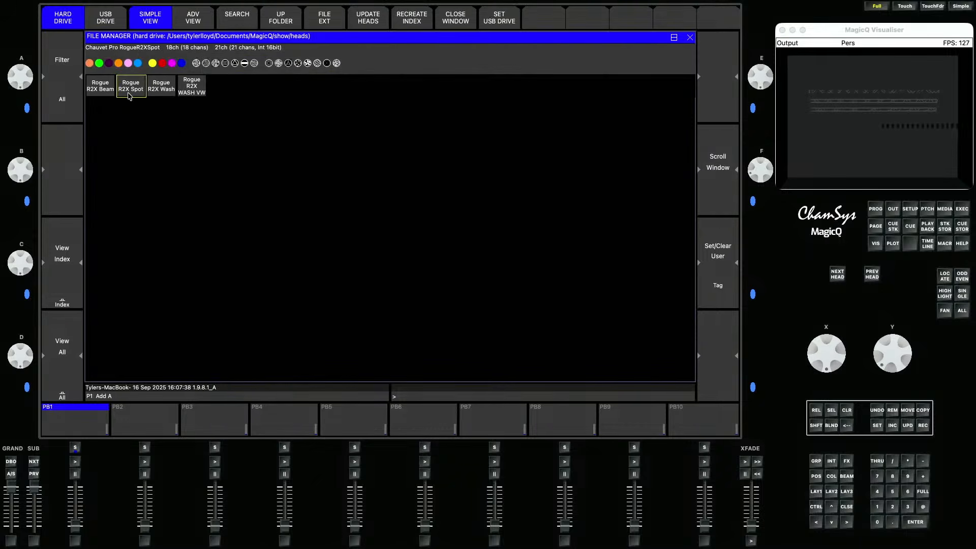
left_click(158, 90)
left_click(271, 108)
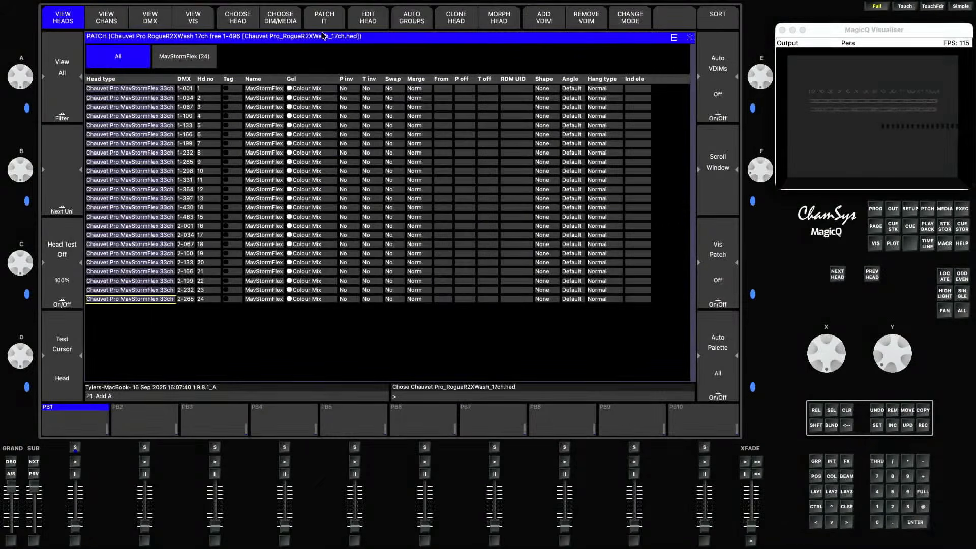
- Patch 20 Rogue R2X Wash heads
left_click(325, 20)
type("20")
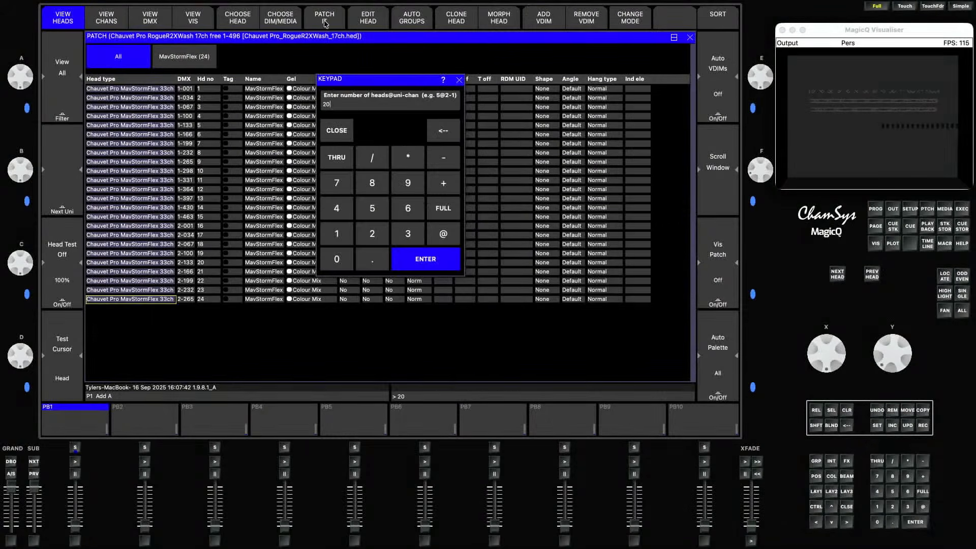
key("Return")
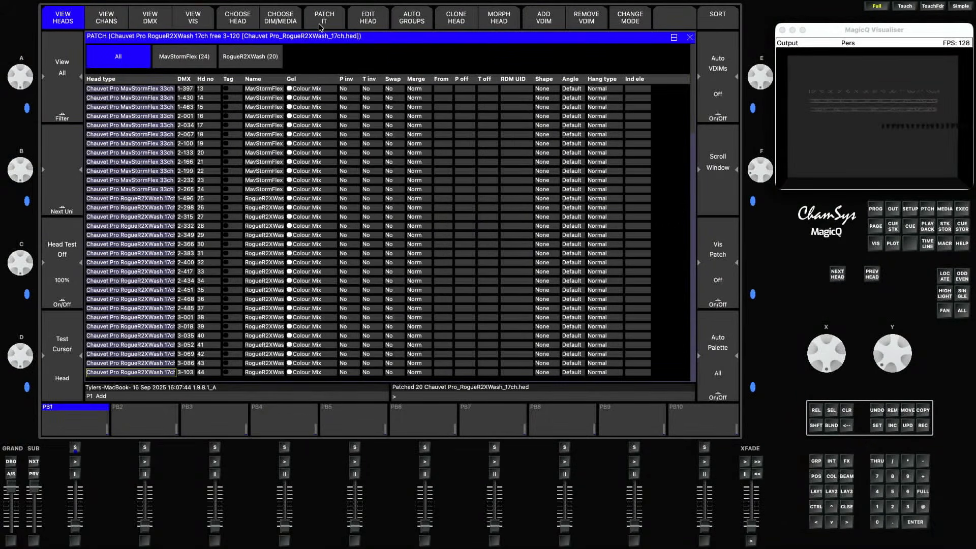
- Search the head library for "stri" and choose the Chauvet Pro STRIKE Array 2 one-channel fixture
left_click(251, 26)
left_click(250, 24)
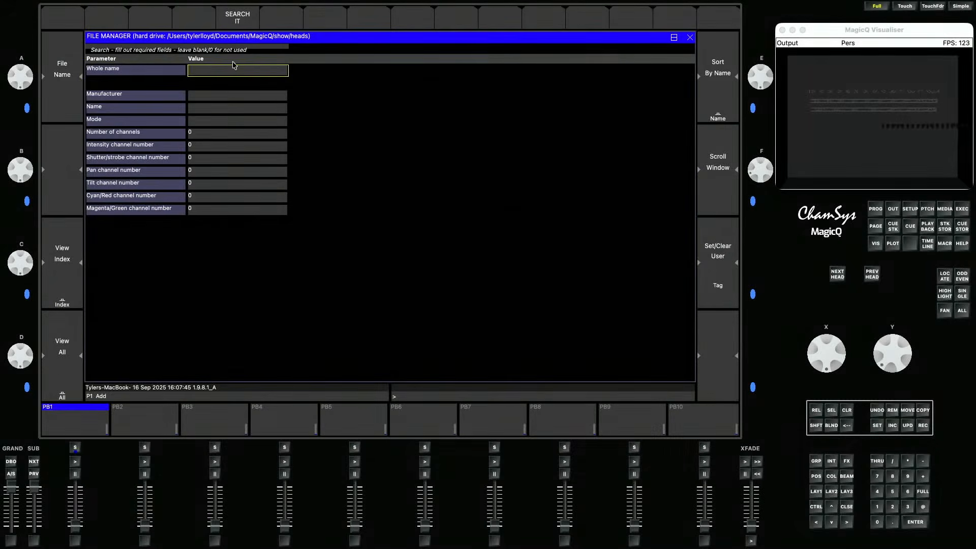
left_click(231, 110)
type("strike array")
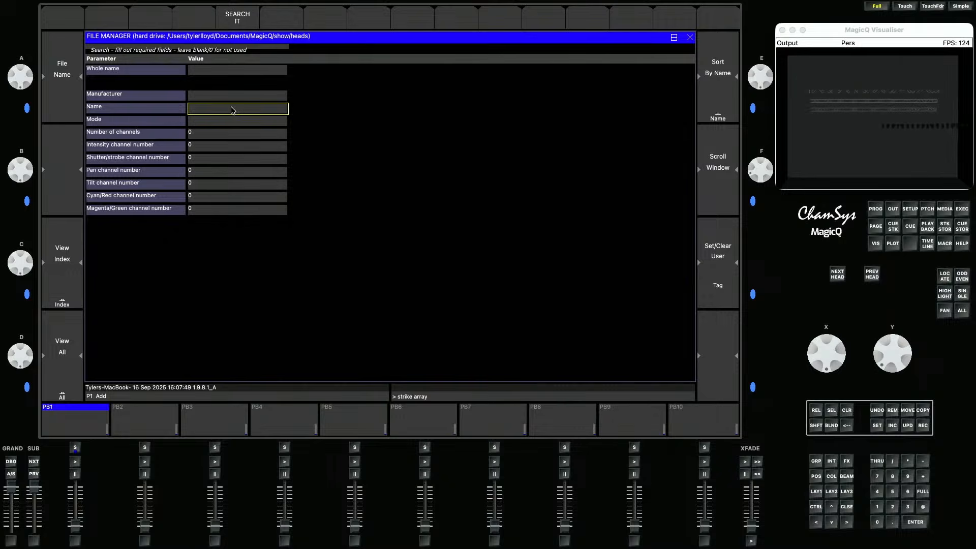
key("Return")
left_click(228, 16)
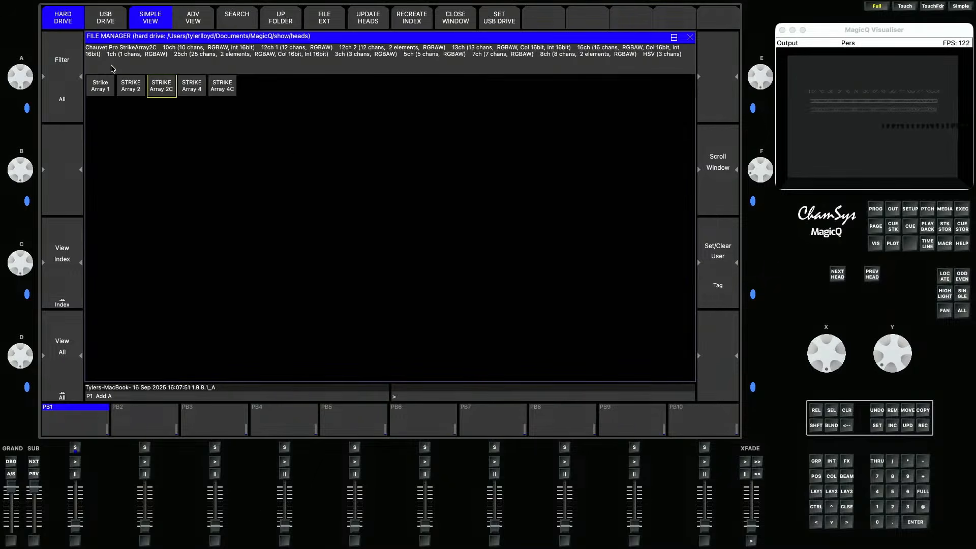
left_click(140, 92)
left_click(271, 108)
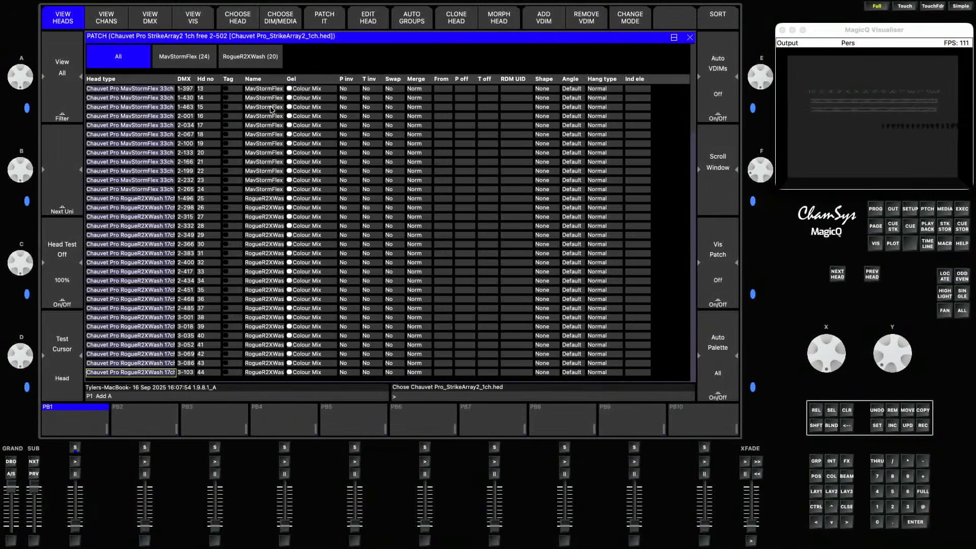
- Patch 12 STRIKE Array 2 heads
left_click(330, 20)
type("12")
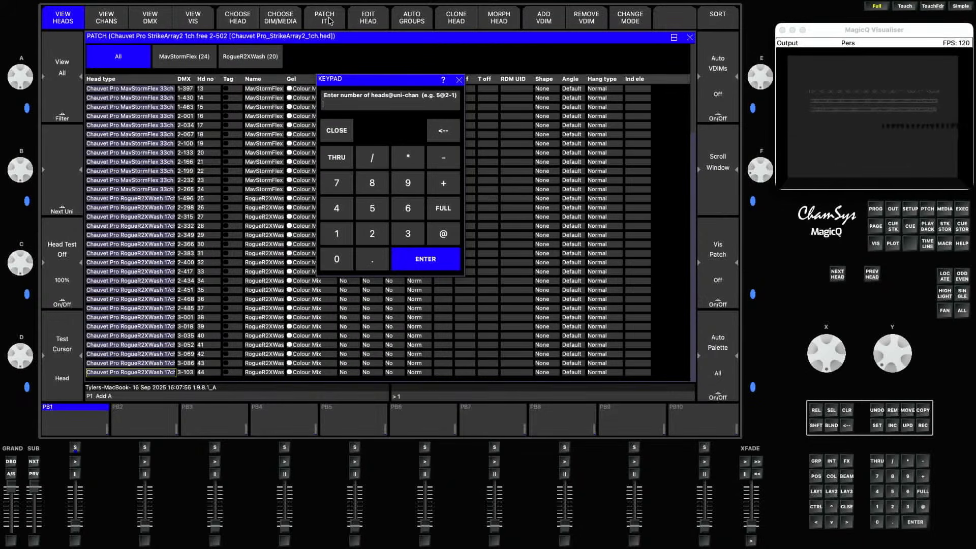
key("Return")
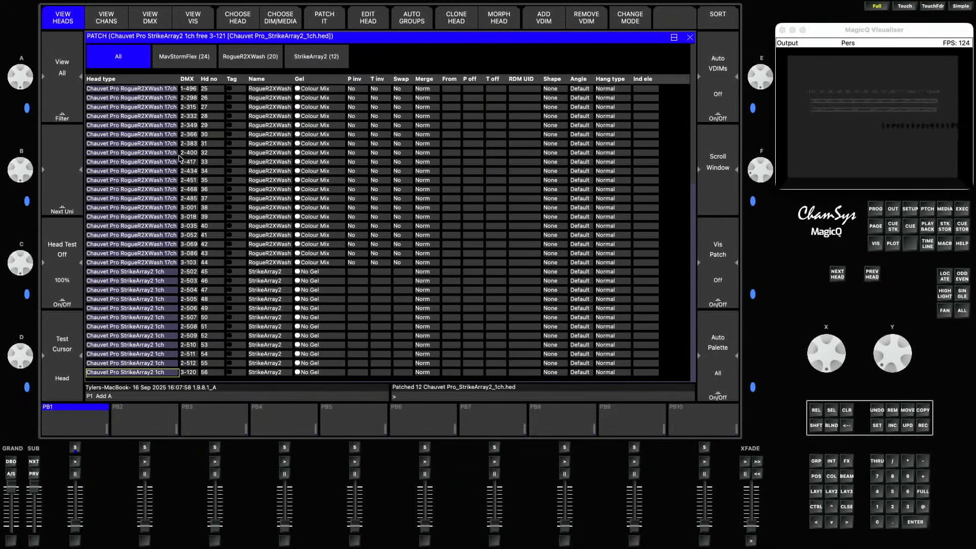
- Open the visualiser's head positions list for the patched fixtures
scroll(185, 160, "up", 8)
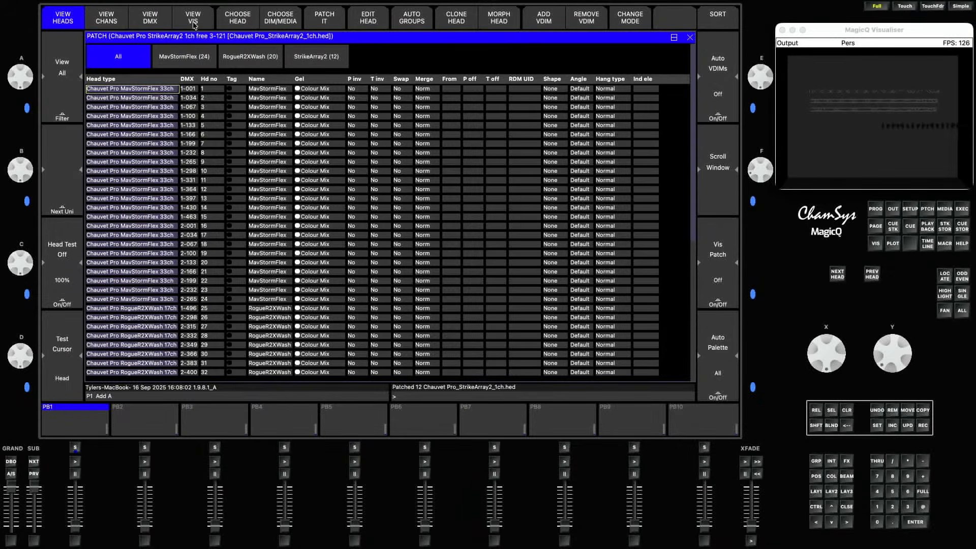
left_click(193, 23)
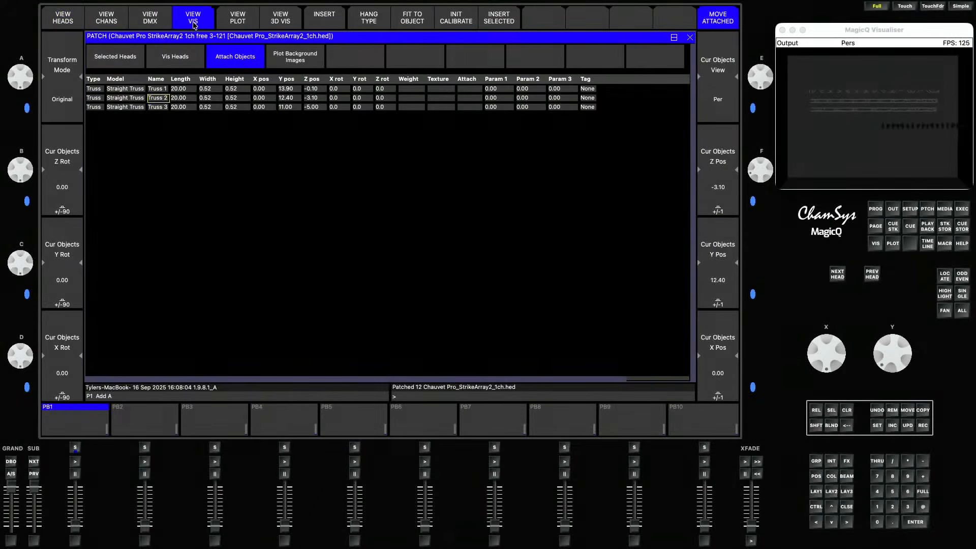
left_click(181, 57)
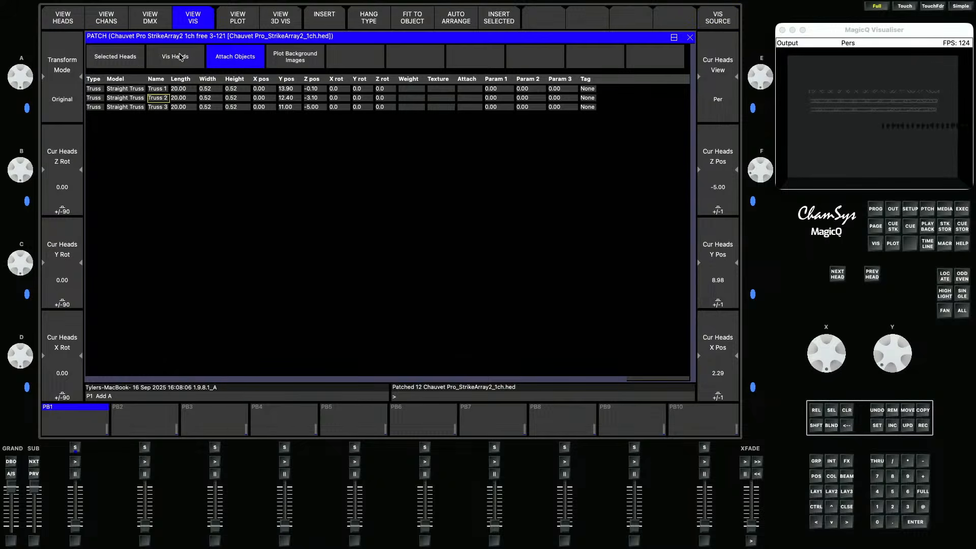
- Clear the programmer, select the first 12 Maverick Storm Flex heads and fit them to Truss 3
left_click(846, 409)
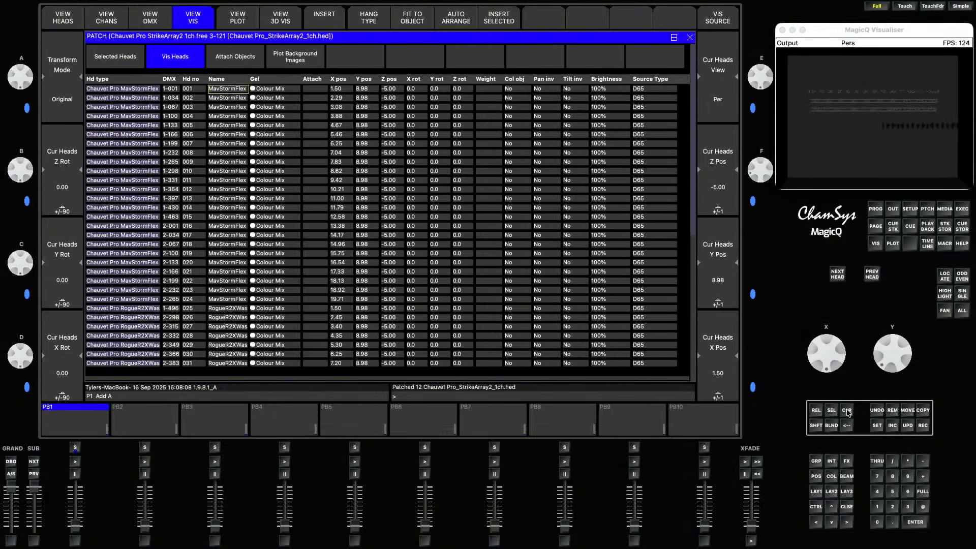
left_click_drag(144, 91, 151, 195)
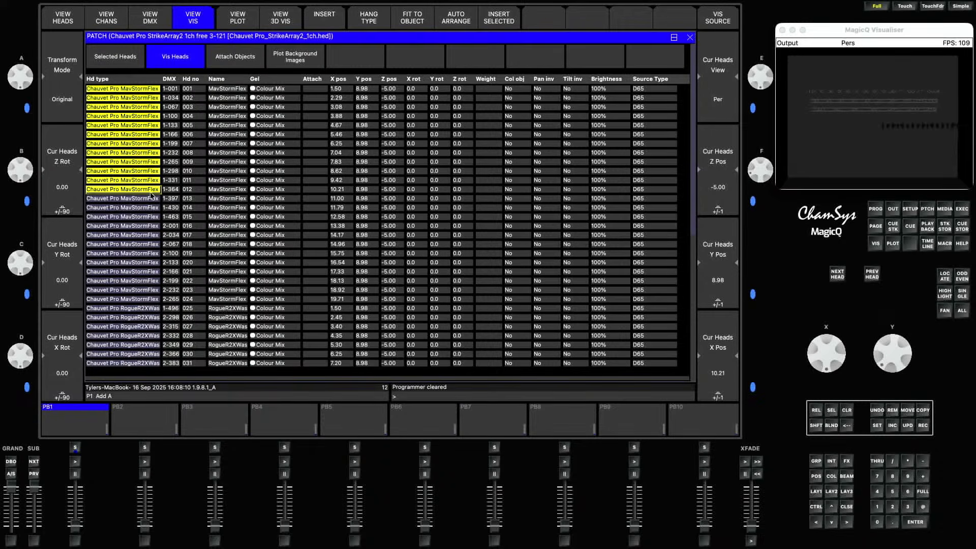
left_click(150, 196)
left_click_drag(153, 90, 148, 192)
left_click(408, 25)
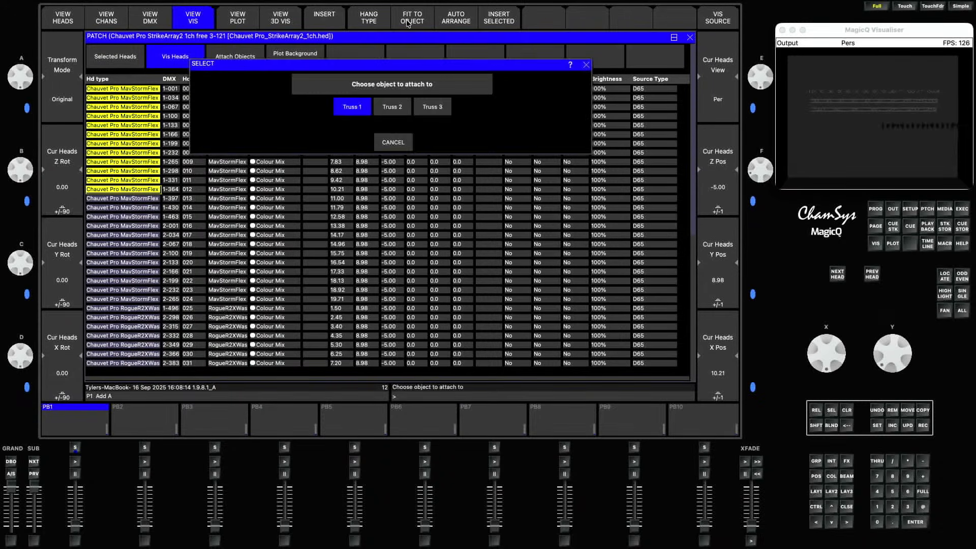
left_click(431, 108)
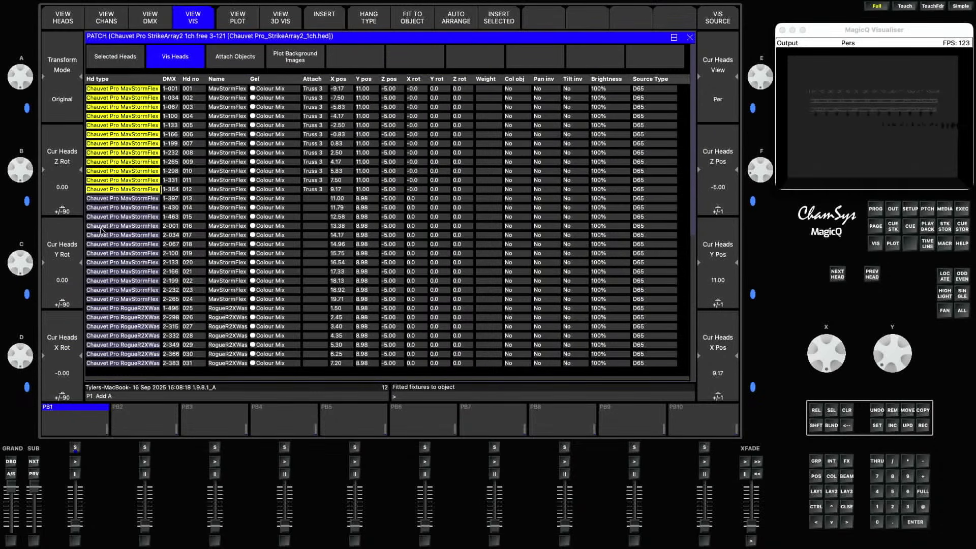
- Select the remaining 12 Maverick Storm Flex heads and fit them to Truss 2
left_click_drag(134, 200, 141, 300)
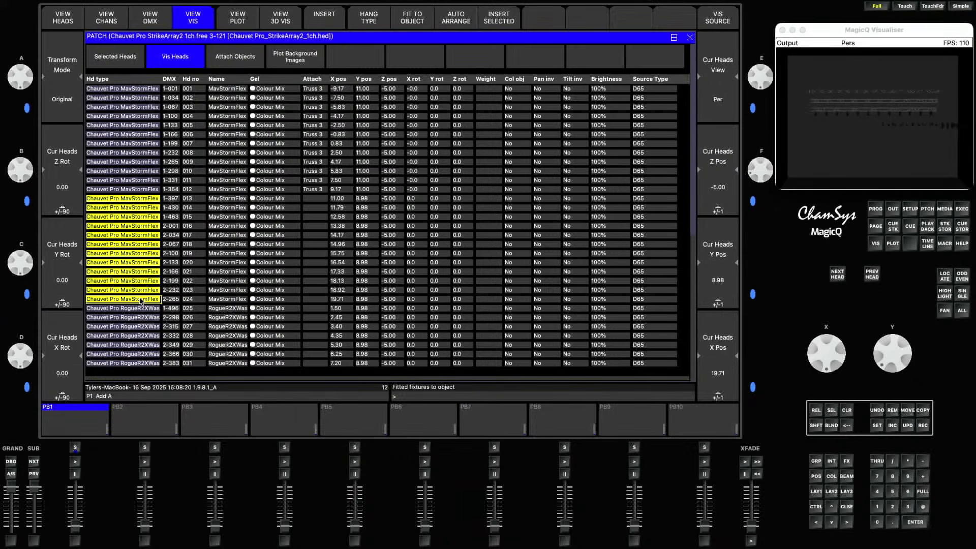
left_click(413, 18)
left_click(395, 108)
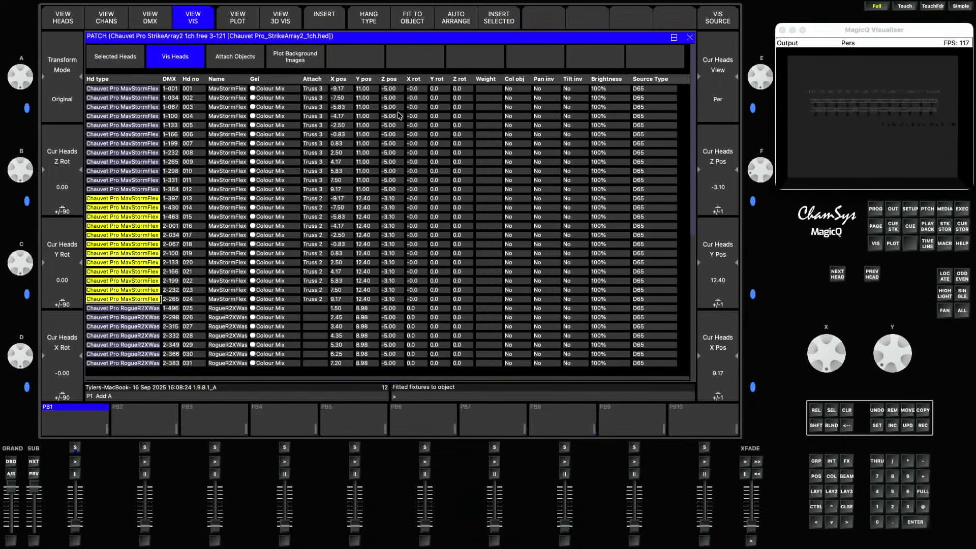
- Select the first 10 Rogue R2X Wash heads and fit them to Truss 3
left_click(145, 309)
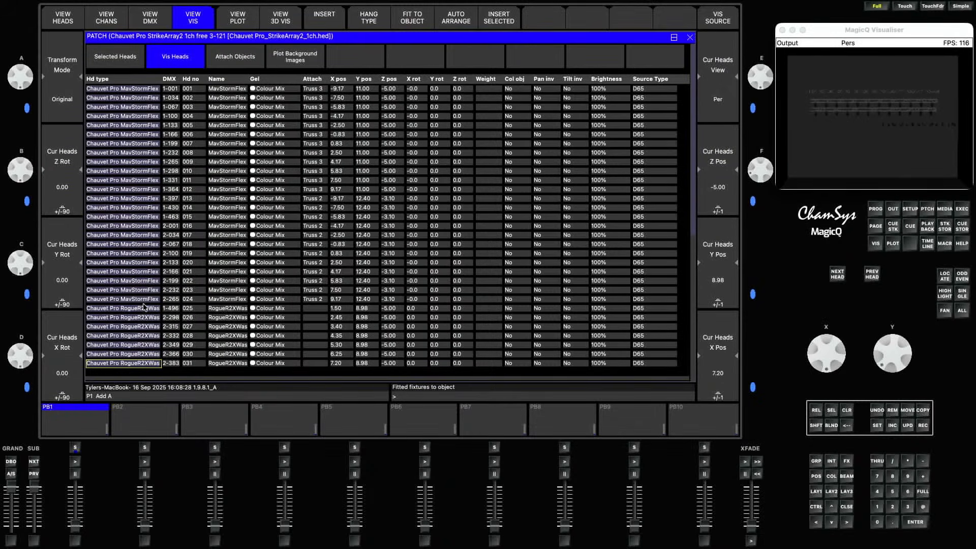
left_click_drag(144, 308, 149, 356)
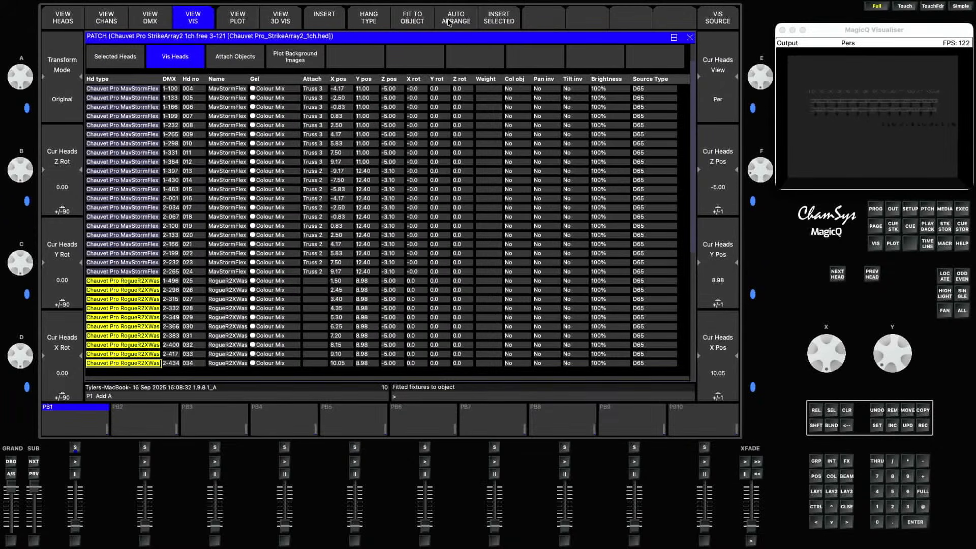
left_click(417, 22)
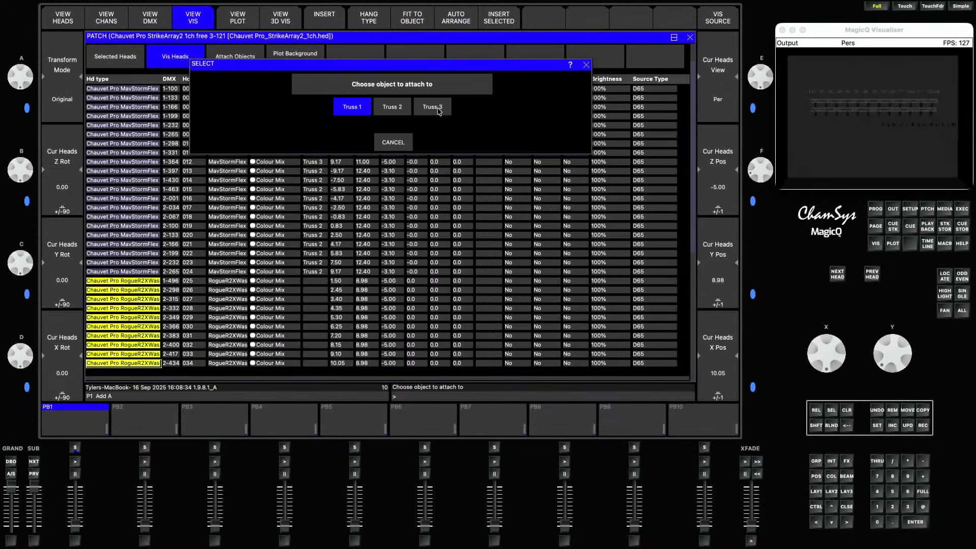
left_click(440, 113)
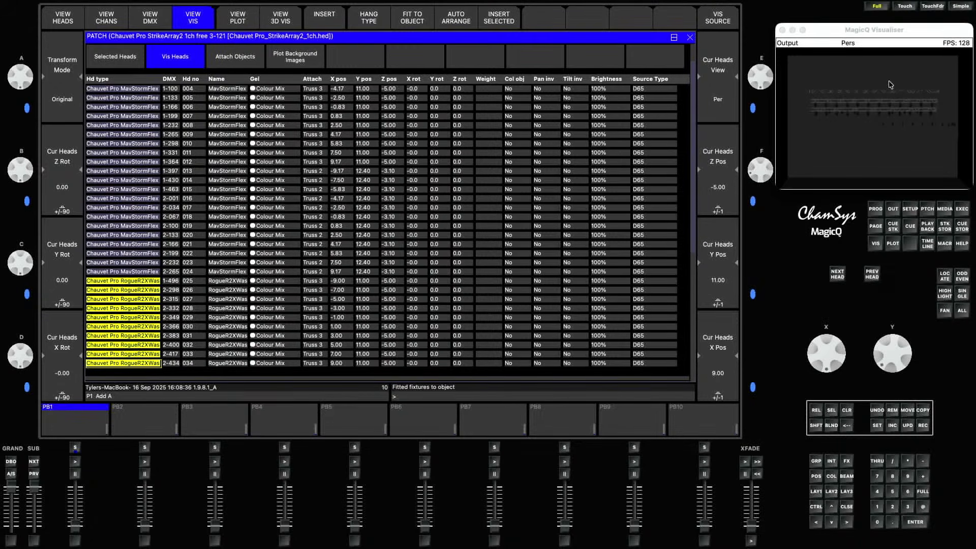
- Move and enlarge the visualiser window over the patch list
left_click_drag(785, 188, 785, 270)
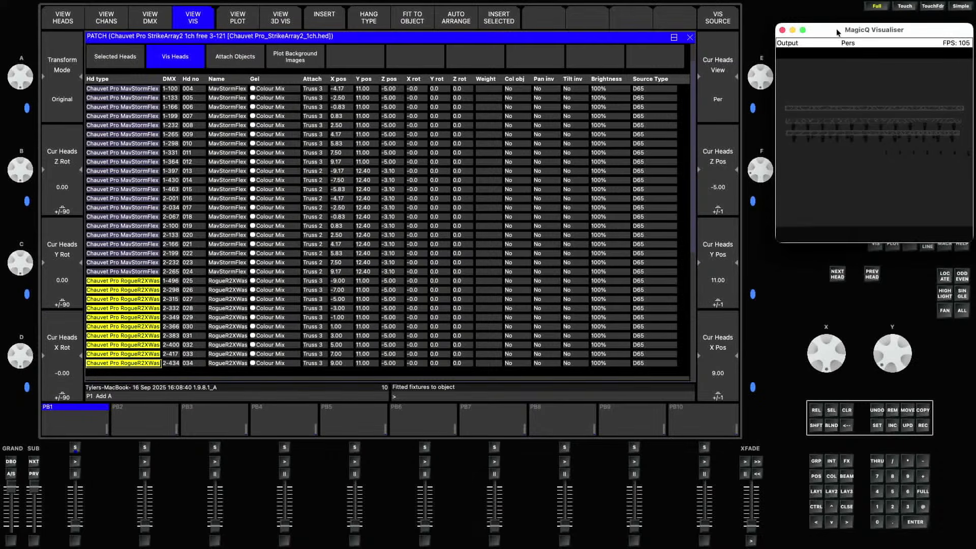
left_click_drag(837, 32, 450, 83)
left_click_drag(391, 293, 263, 329)
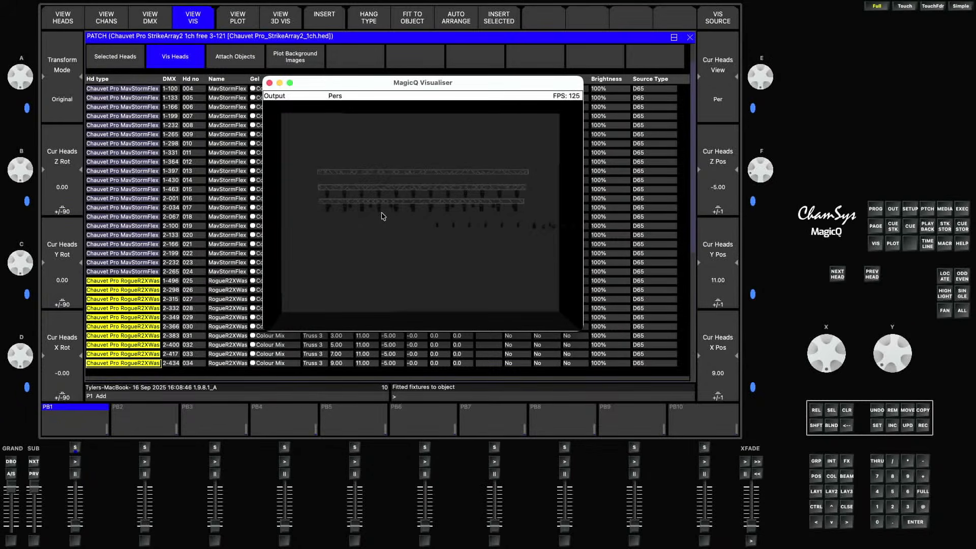
- Nudge the X positions of the ten Rogue R2X Wash heads on Truss 3 one by one to even their spacing
left_click(135, 283)
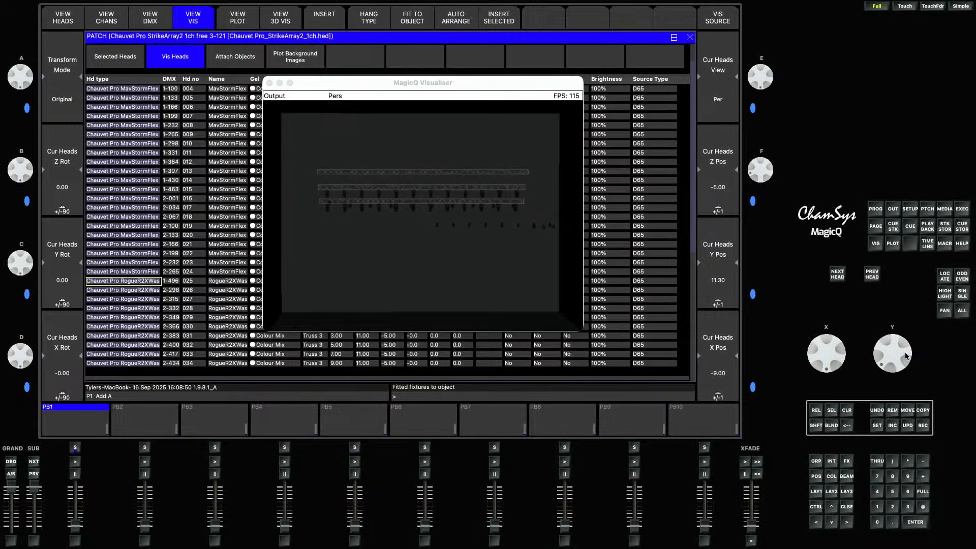
scroll(905, 354, "down", 3)
scroll(840, 353, "up", 5)
key("Down")
scroll(840, 353, "up", 3)
key("Down")
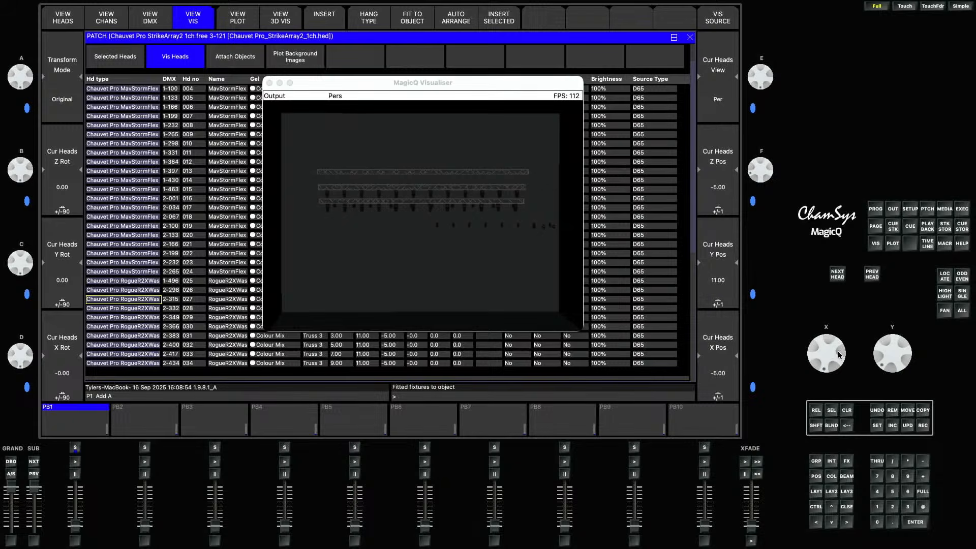
key("Down")
scroll(838, 355, "up", 3)
key("Down")
scroll(839, 354, "up", 4)
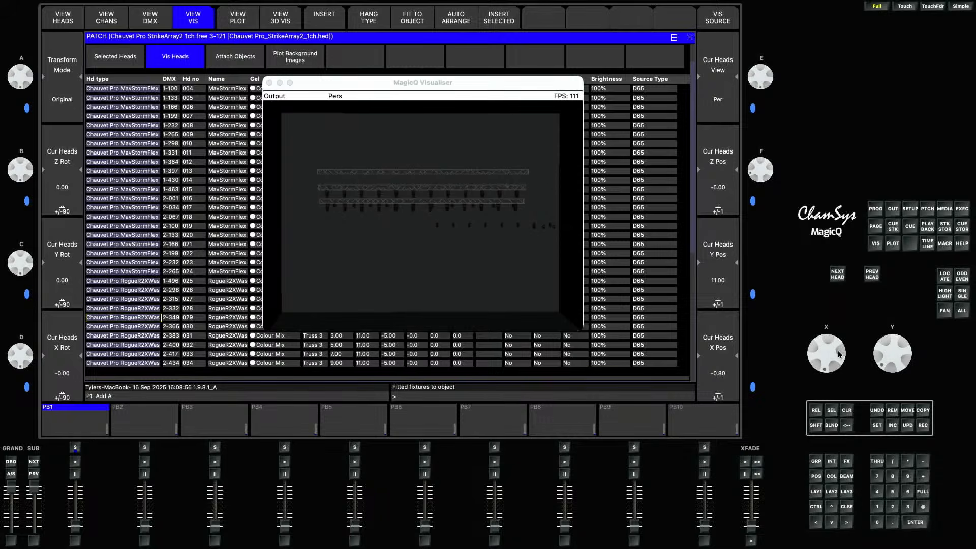
key("Down")
key("Down")
scroll(838, 353, "up", 2)
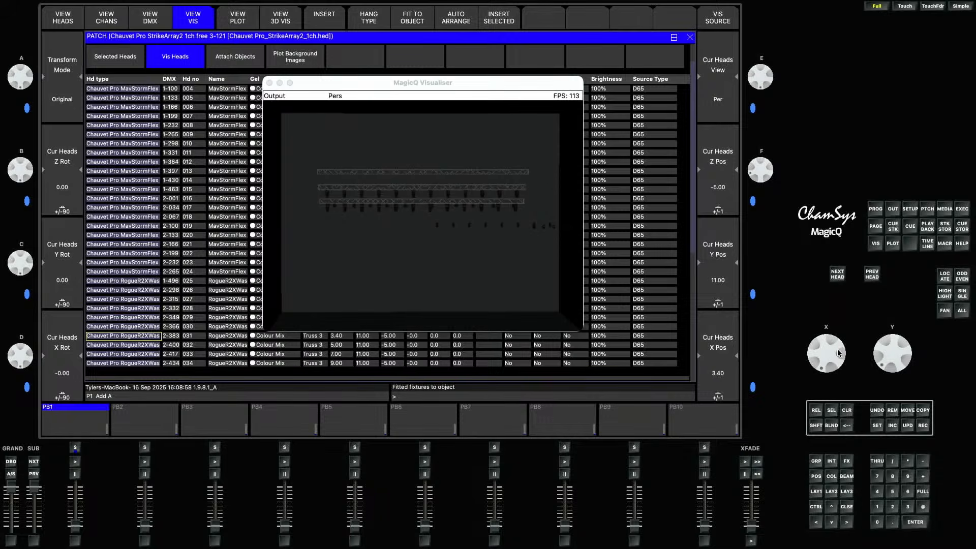
key("Down")
scroll(838, 352, "down", 2)
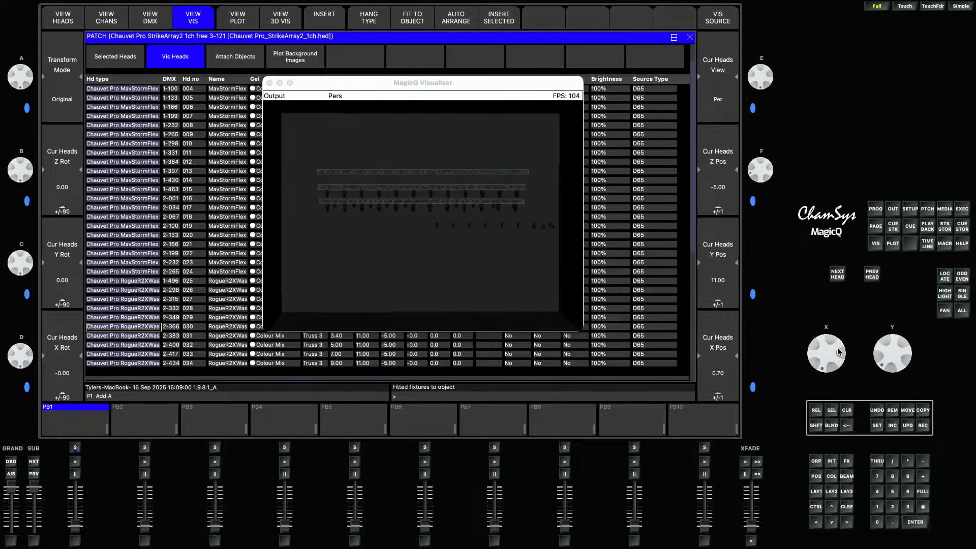
key("Down")
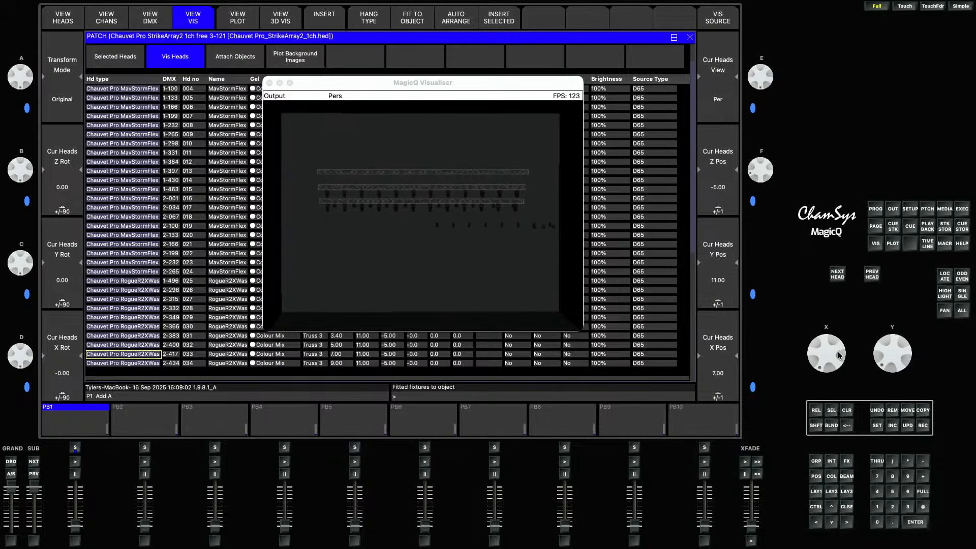
scroll(838, 354, "down", 3)
key("Down")
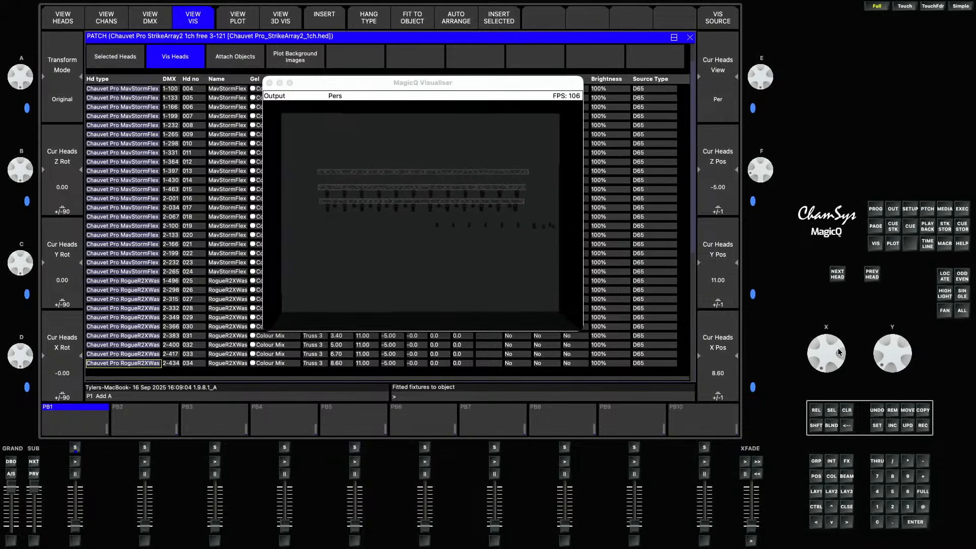
- Select the next 10 Rogue R2X Wash heads and fit them to Truss 2
key("shift+Down")
key("shift+Down")
key("shift+Down")
key("shift+Down")
key("shift+Down")
key("shift+Down")
key("shift+Down")
key("shift+Down")
key("shift+Down")
key("shift+Down")
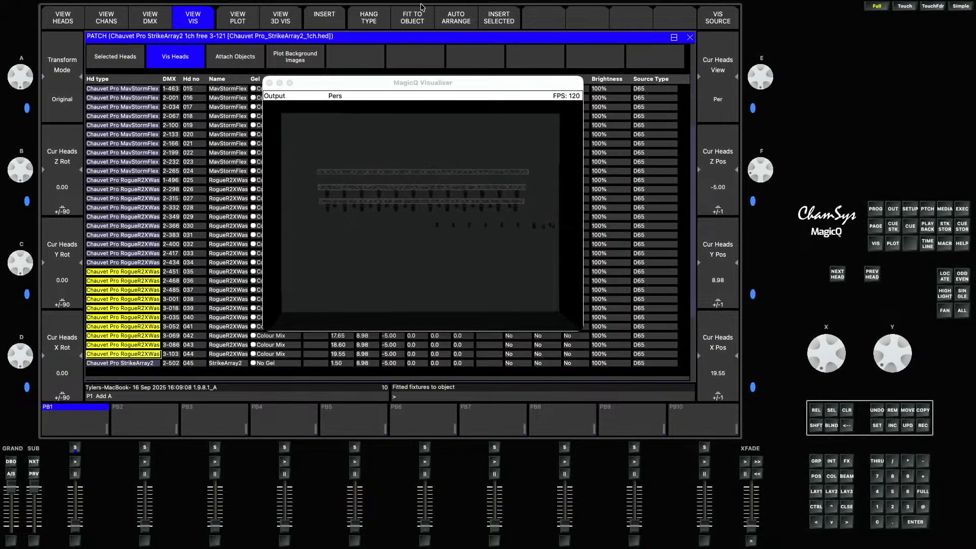
left_click(412, 17)
left_click(391, 112)
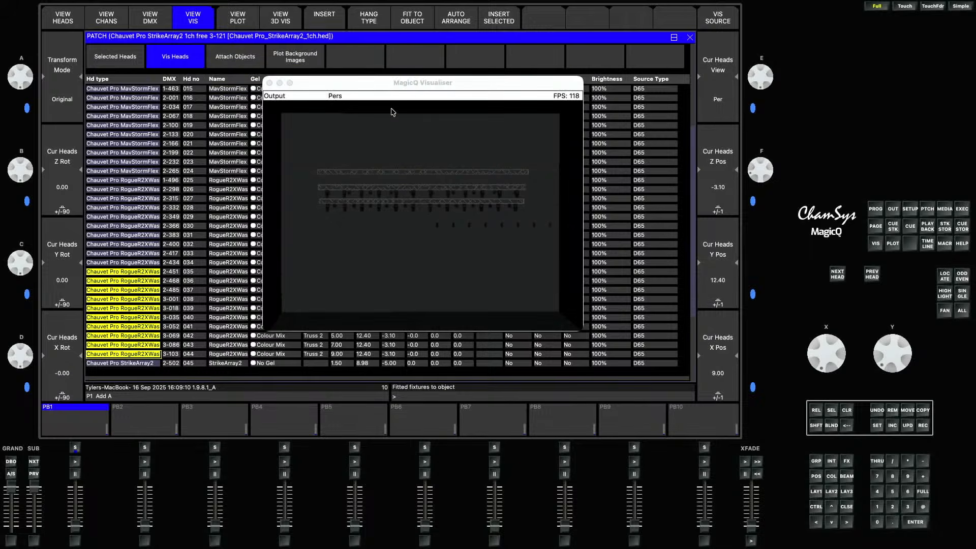
- Nudge the X positions of the Rogue R2X Wash heads on Truss 2 one by one to even their spacing
left_click(147, 272)
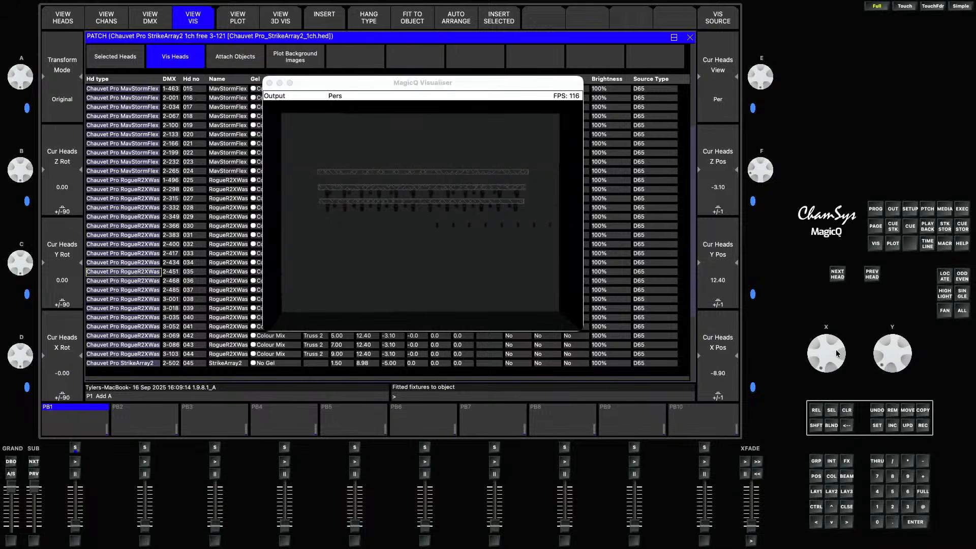
scroll(837, 354, "down", 3)
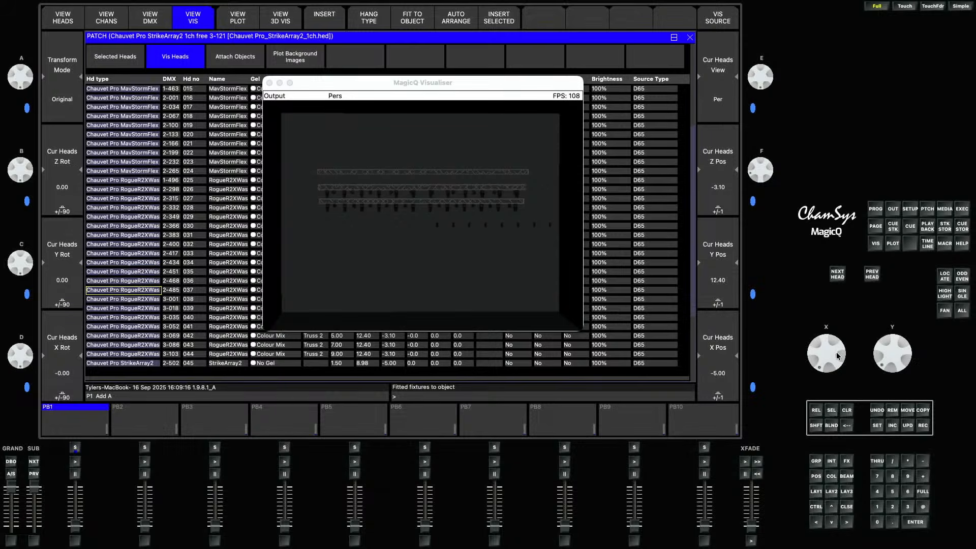
scroll(837, 354, "down", 1)
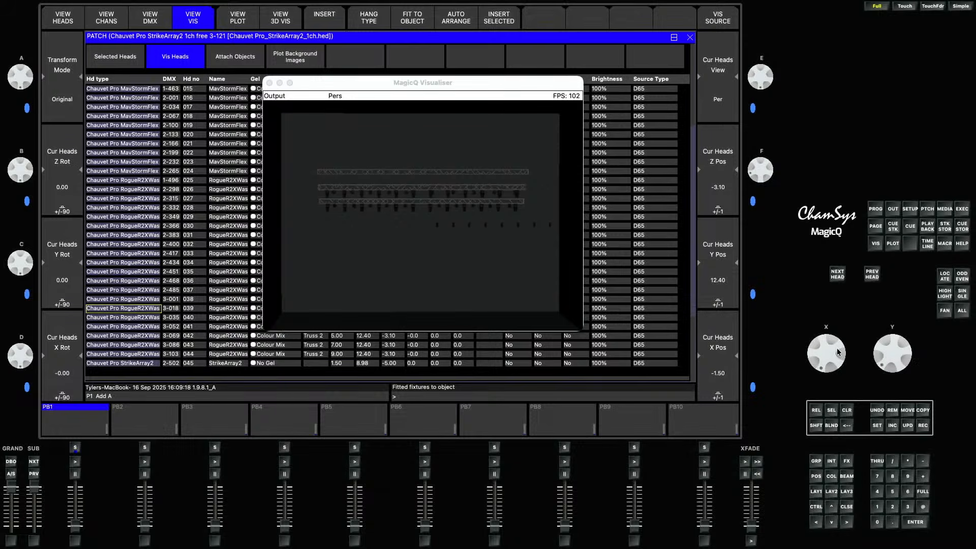
scroll(837, 351, "down", 3)
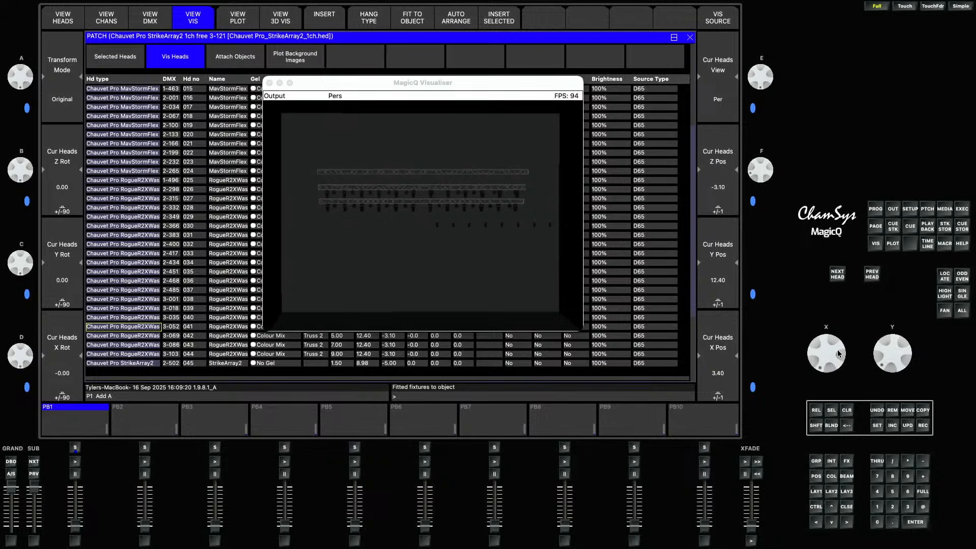
scroll(837, 354, "up", 3)
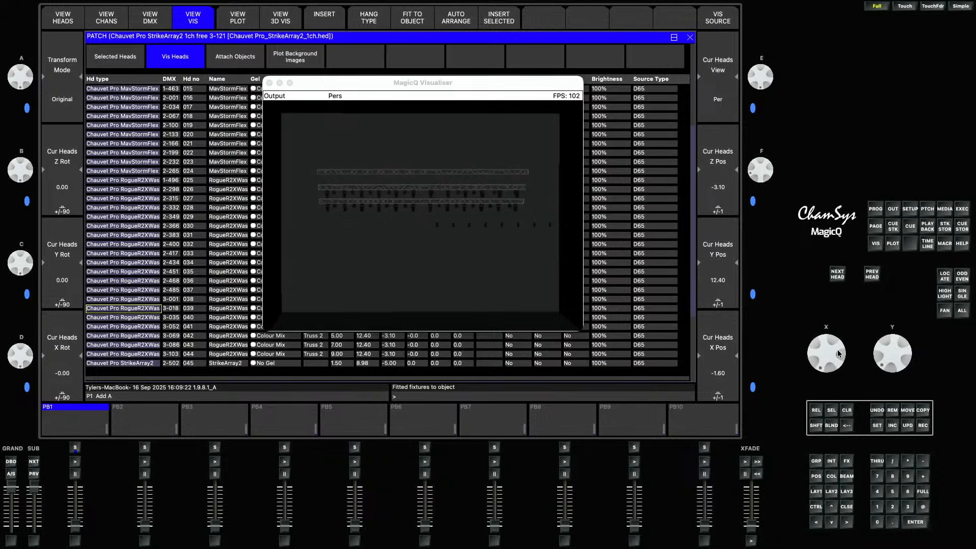
scroll(838, 354, "down", 2)
scroll(838, 354, "down", 3)
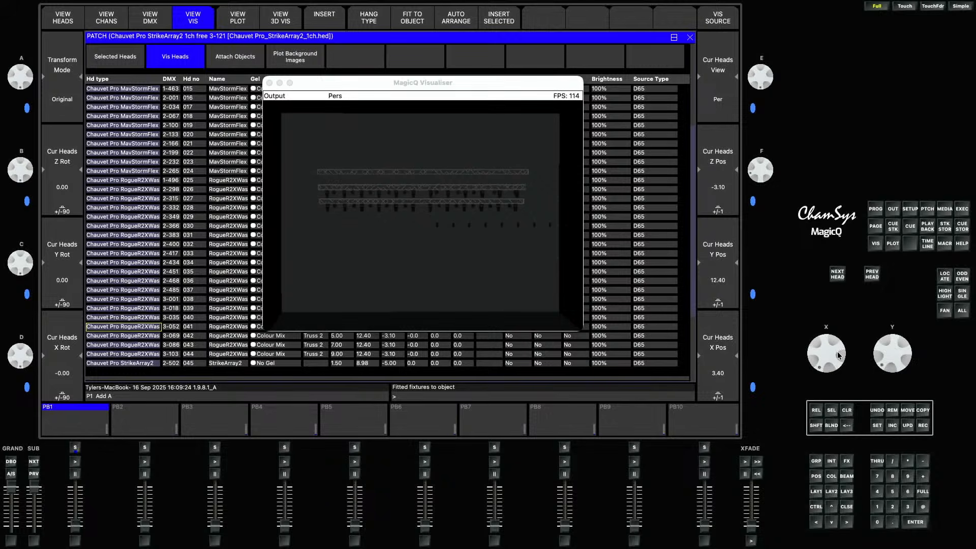
scroll(838, 354, "down", 3)
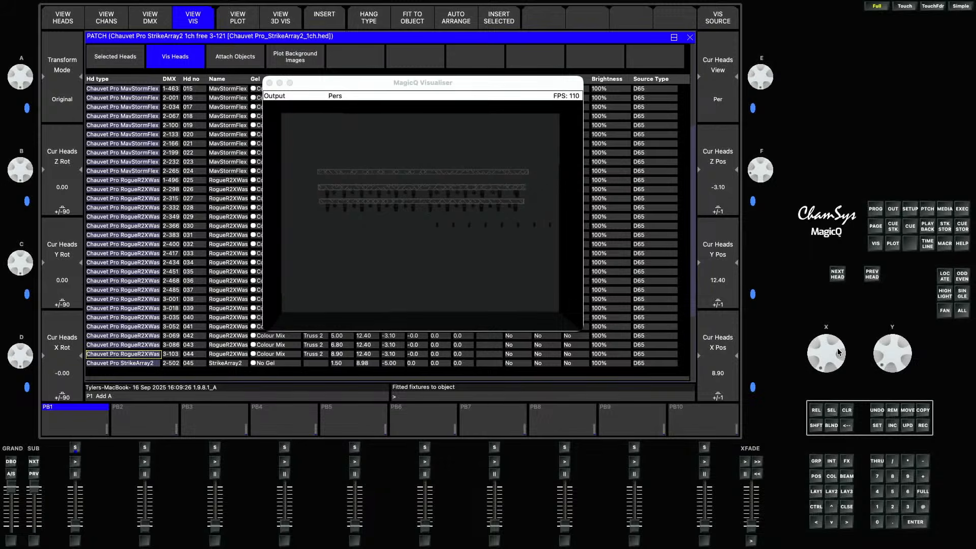
- Select all 12 STRIKE Array 2 heads and fit them to Truss 1
left_click(153, 365, "shift")
left_click(153, 365, "shift")
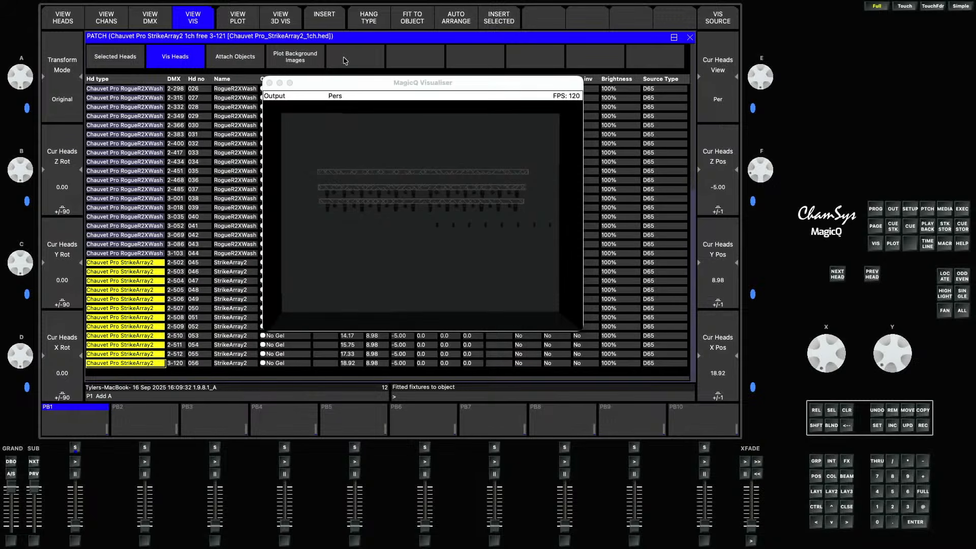
left_click(406, 20)
left_click(352, 107)
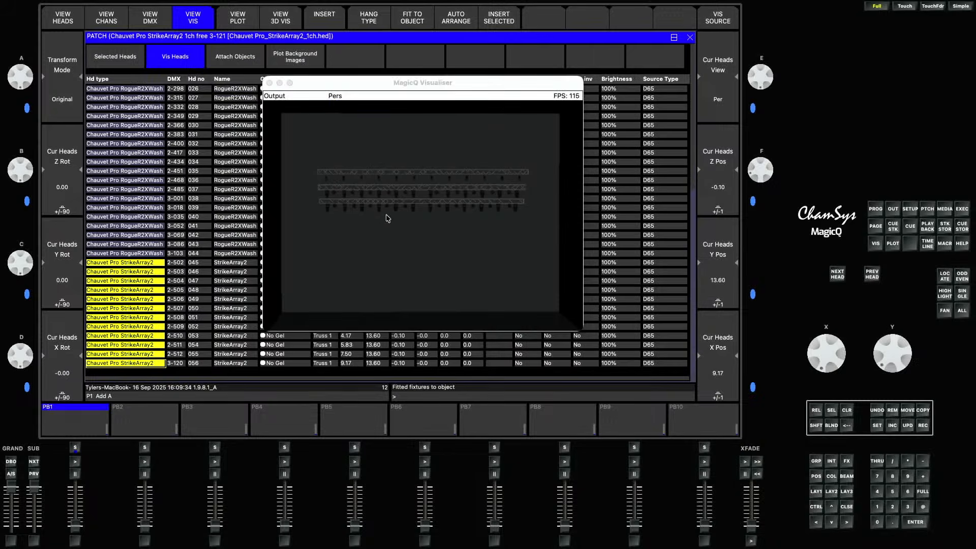
- Select the StrikeArray2 group and locate its heads
left_click(814, 492)
left_click(163, 65)
left_click(290, 22)
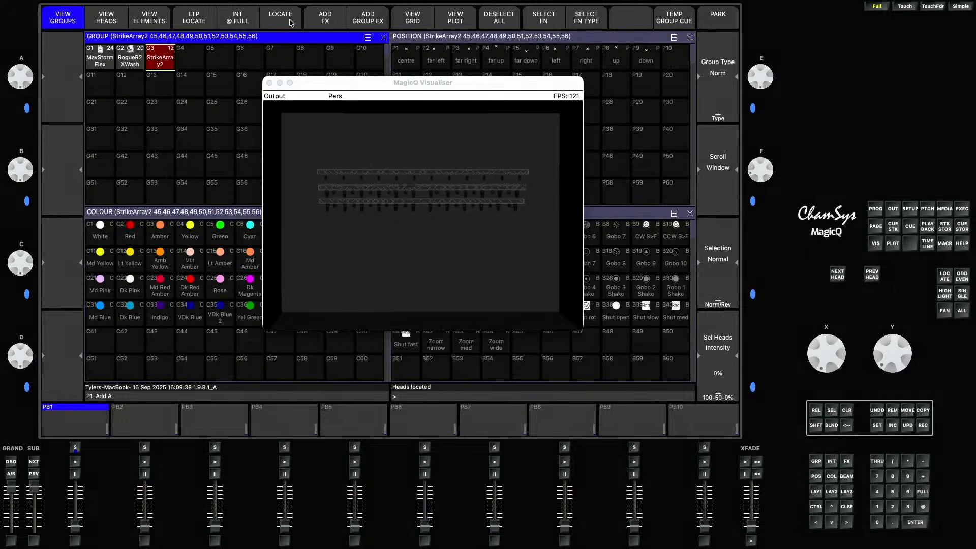
- Return to the patch's vis heads and set the STRIKE Array heads' X rotation to about -81 degrees
left_click(927, 209)
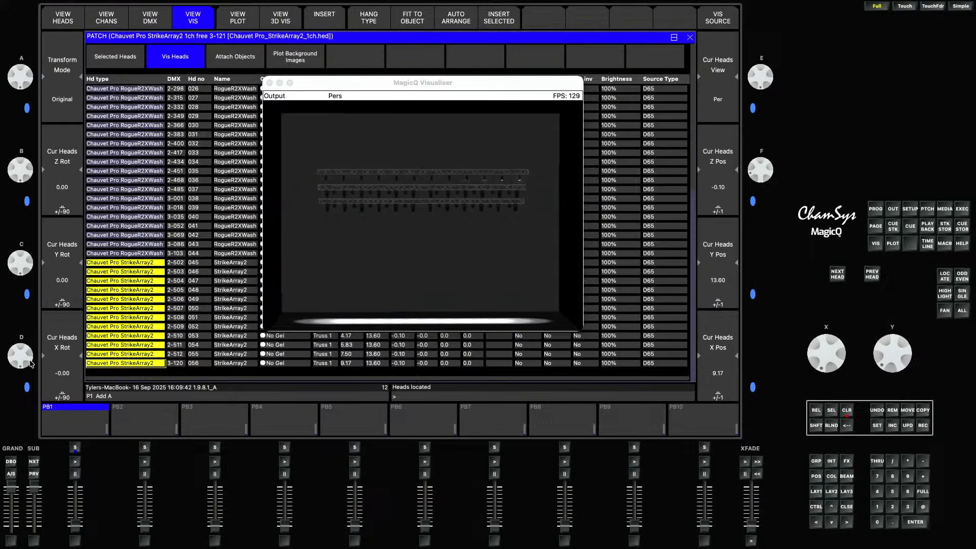
scroll(20, 355, "down", 10)
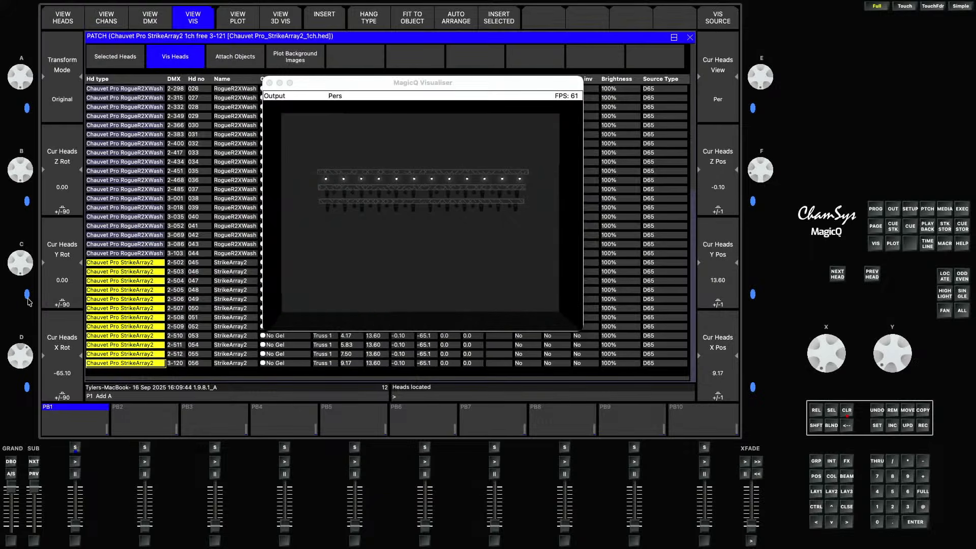
scroll(27, 359, "down", 3)
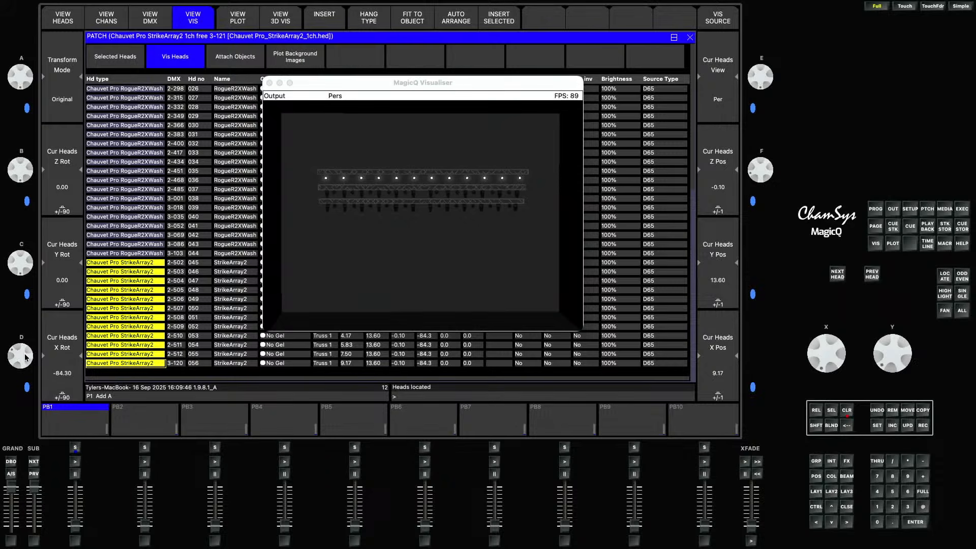
scroll(26, 359, "up", 1)
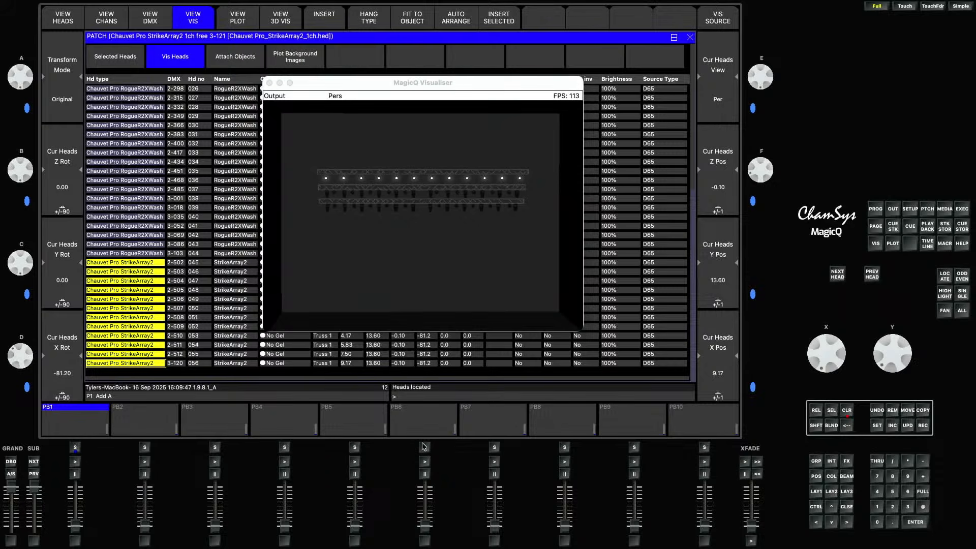
- Clear the programmer and move the visualiser window into the top-right corner, shrinking it slightly
left_click(846, 410)
left_click_drag(264, 330, 384, 261)
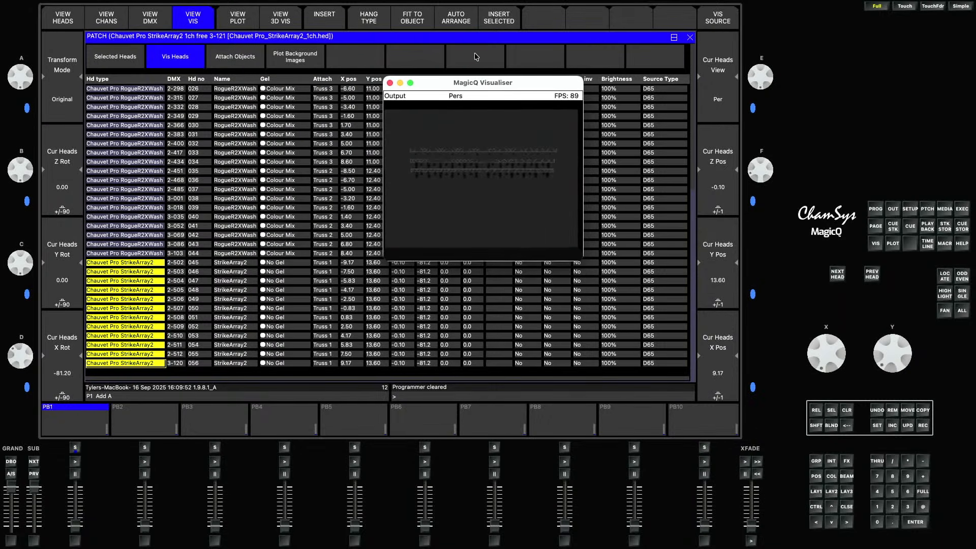
left_click_drag(482, 82, 862, 29)
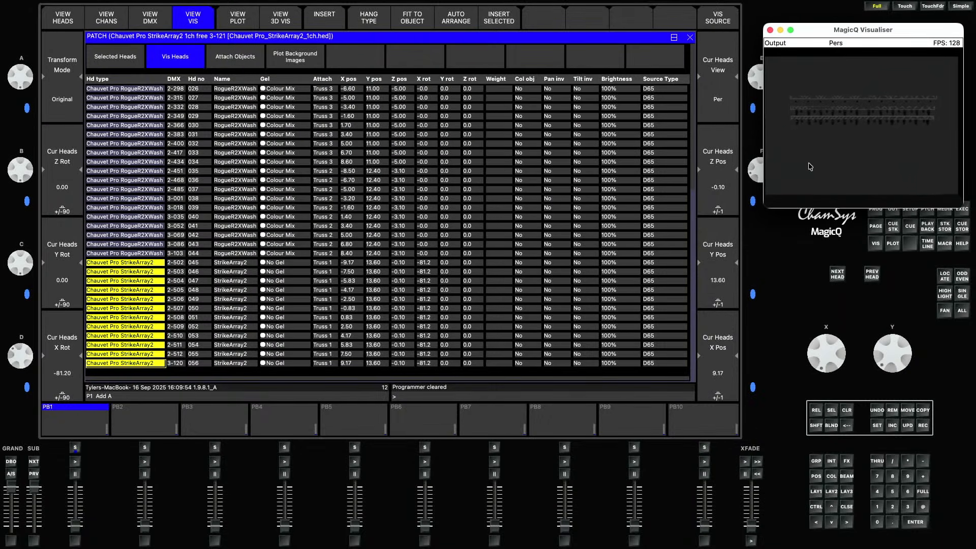
left_click_drag(763, 209, 780, 193)
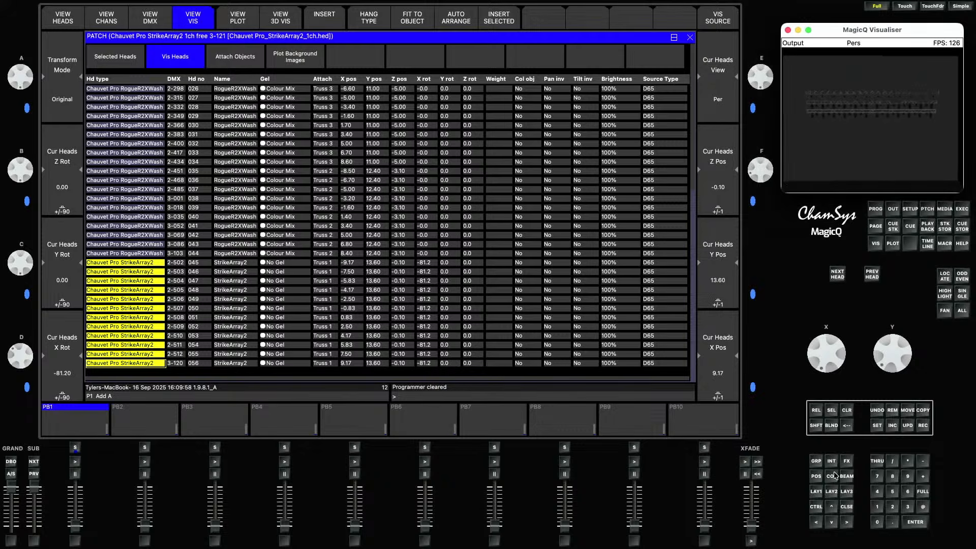
- Select the MavStormFlex group and set its group grid size to 12/2
left_click(818, 491)
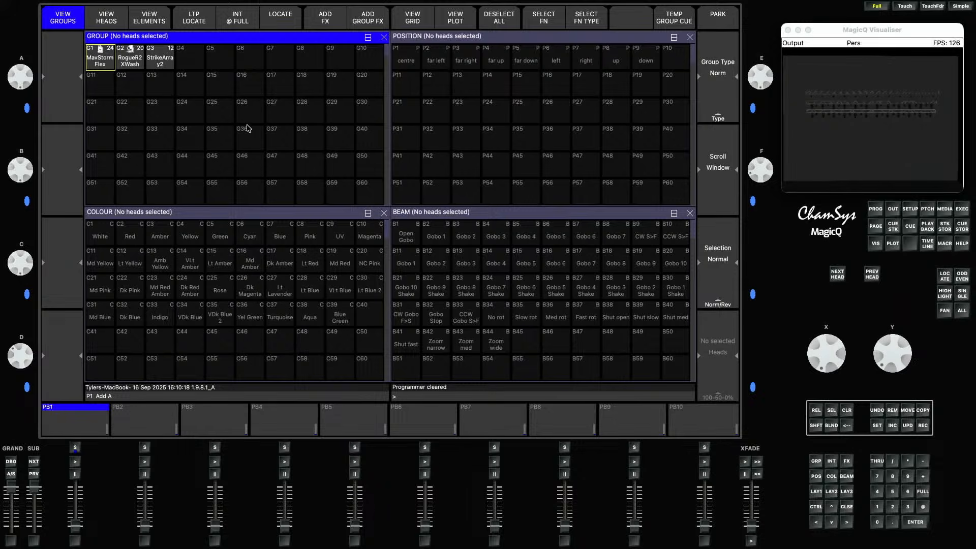
left_click(96, 65)
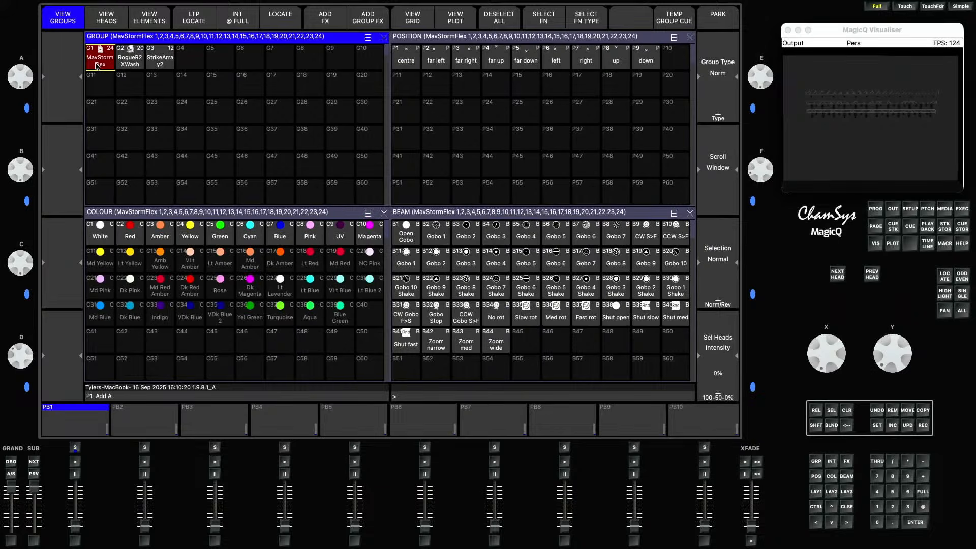
left_click(426, 26)
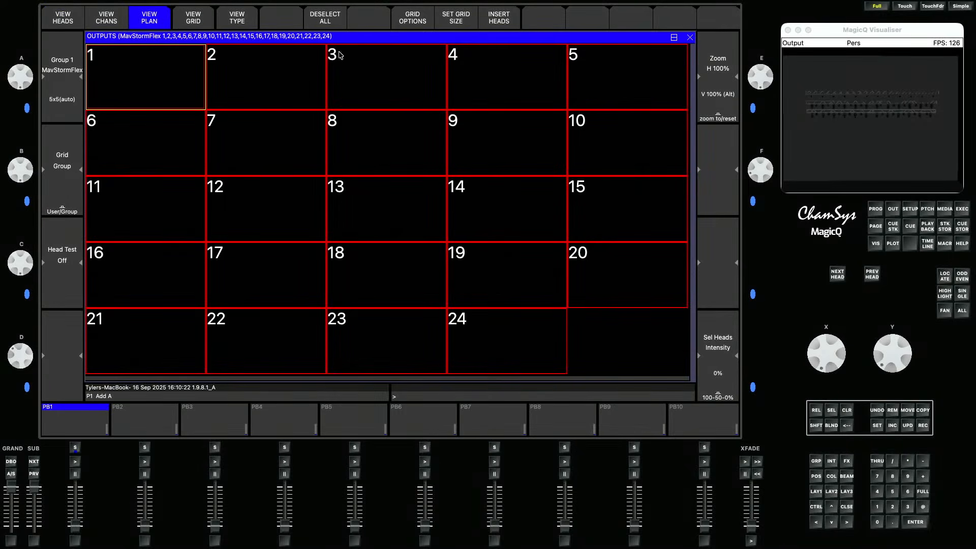
left_click(457, 22)
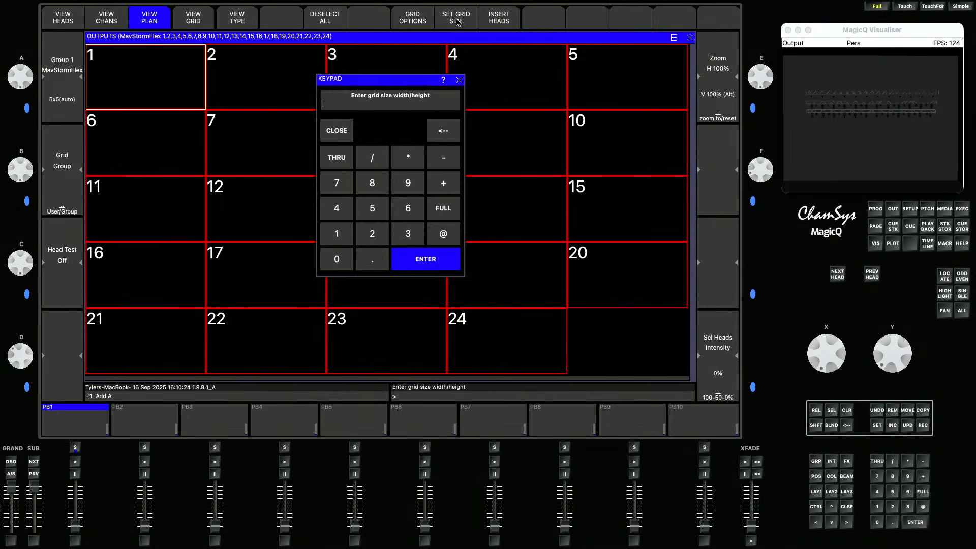
type("12/2")
key("Return")
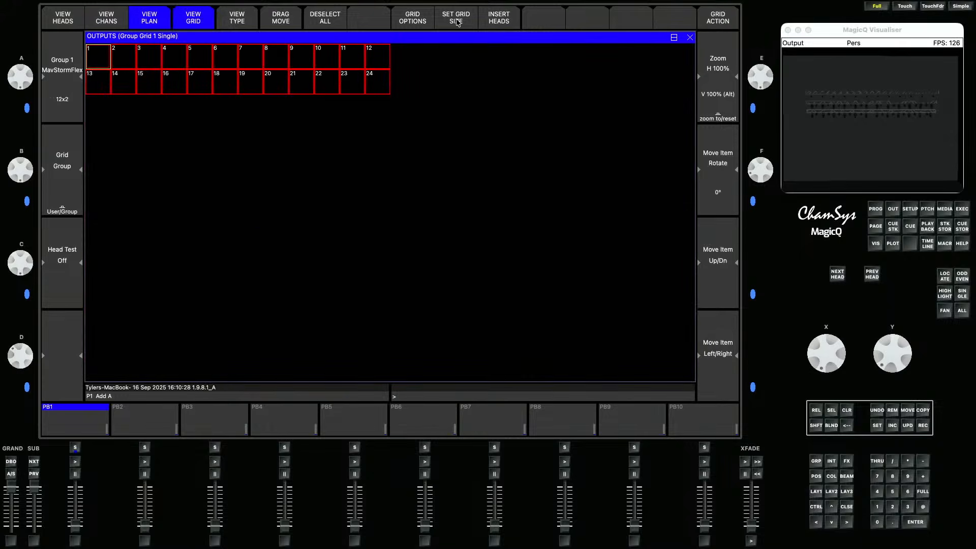
- Select the RogueR2XWash group and set its group grid width to 10
left_click(816, 491)
left_click(126, 66)
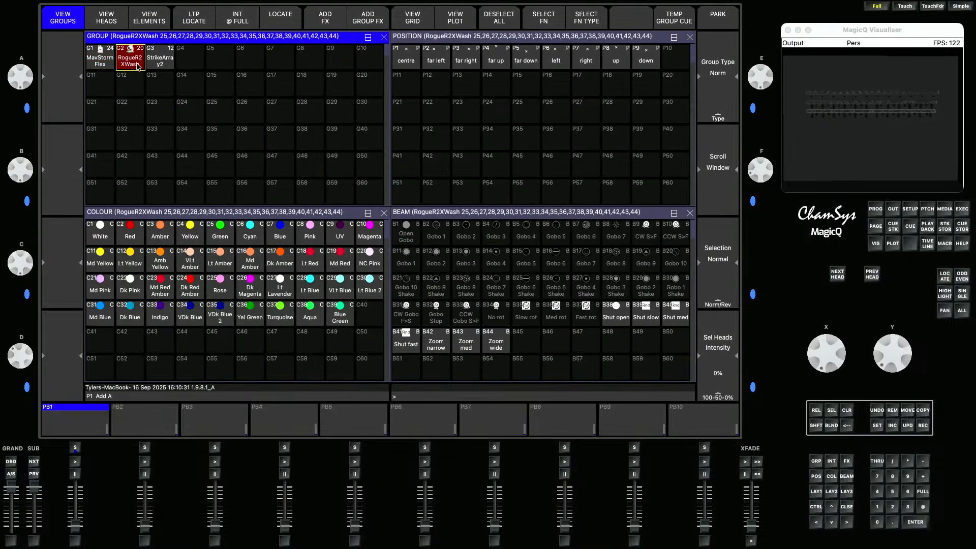
left_click(412, 20)
left_click(450, 21)
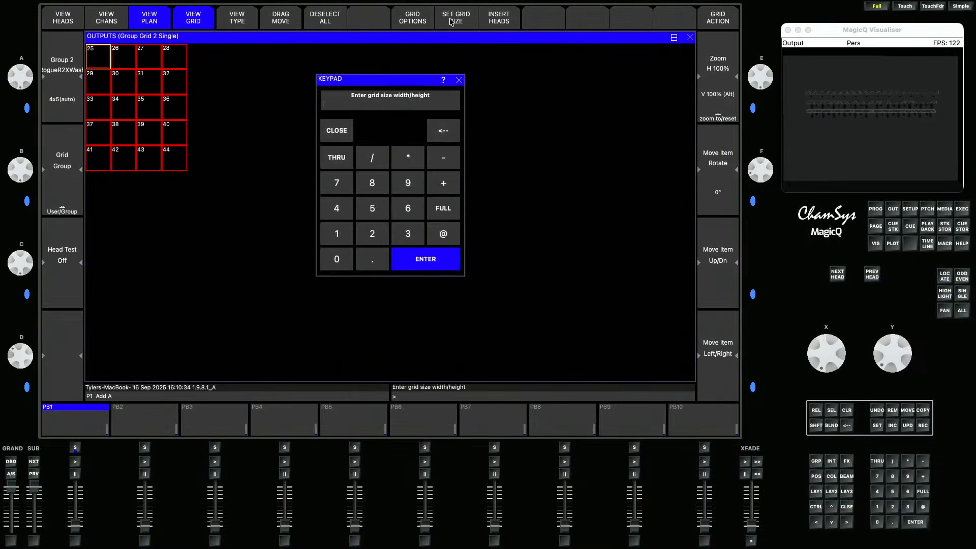
type("10/2")
key("Return")
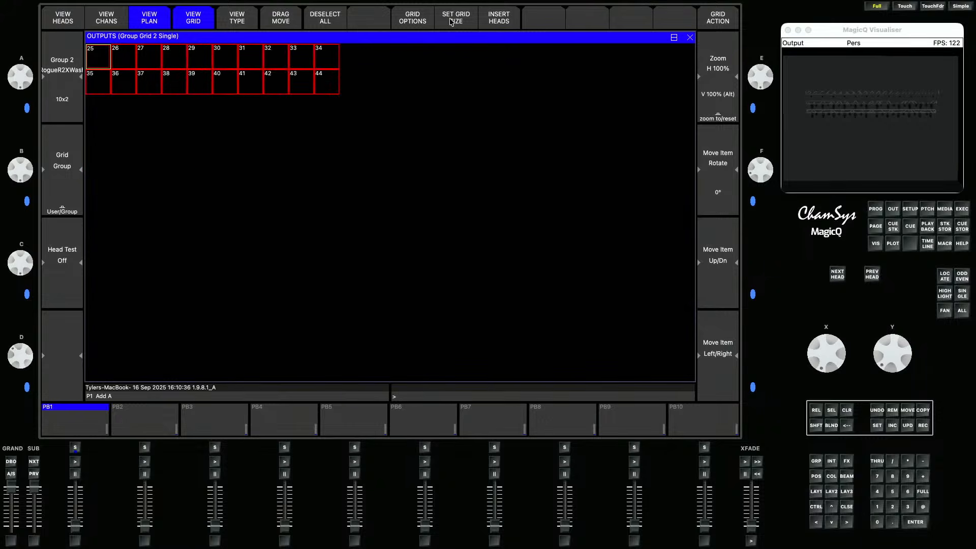
- Select the StrikeArray2 group and set its group grid width to 12
left_click(816, 492)
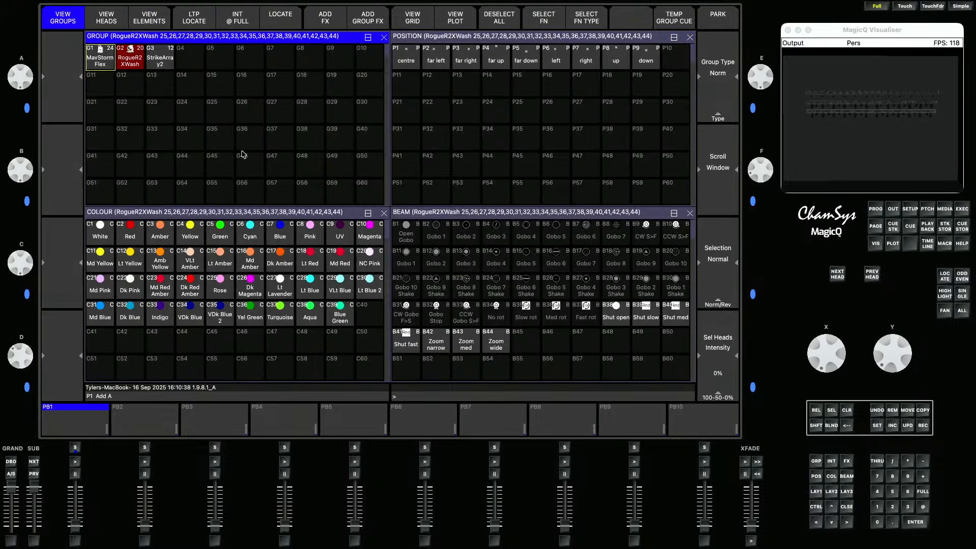
left_click(167, 64)
left_click(425, 23)
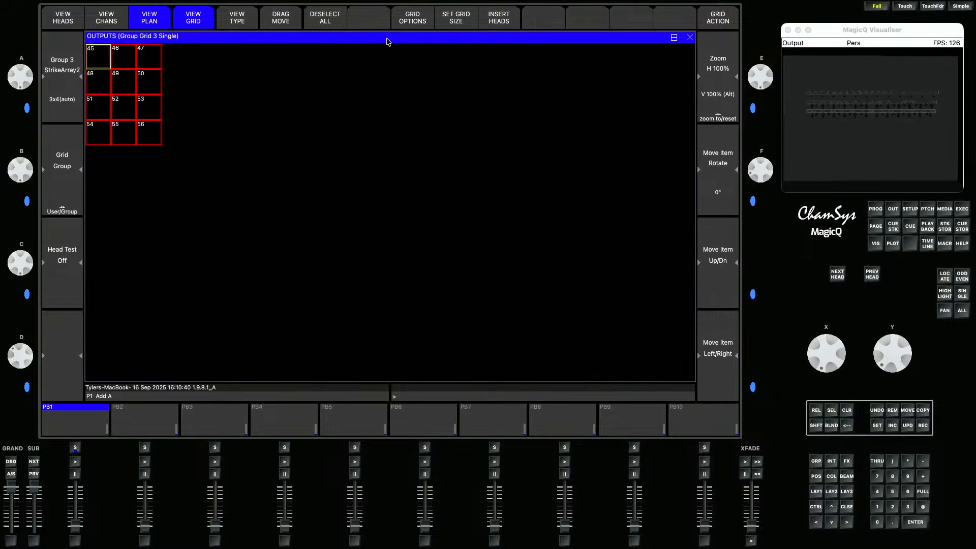
left_click(456, 21)
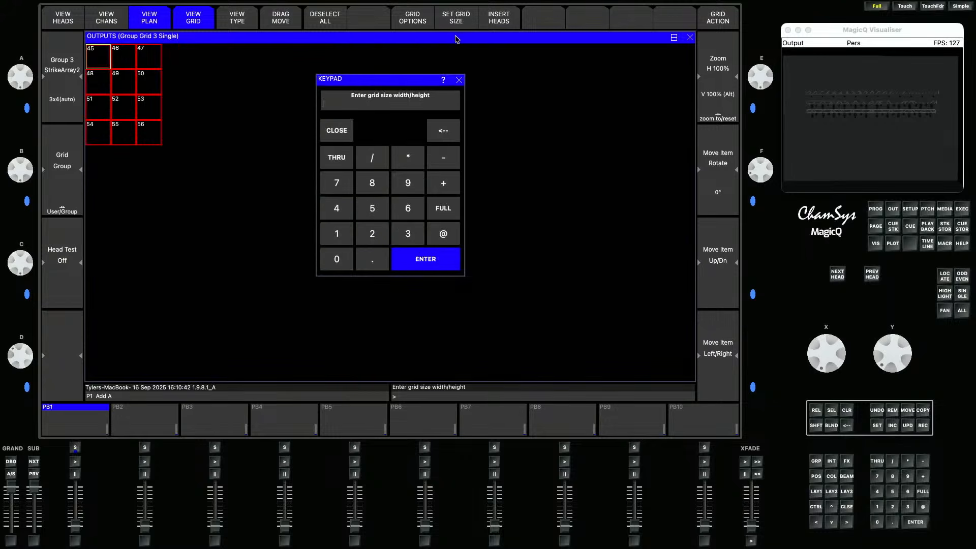
type("12/1")
key("Return")
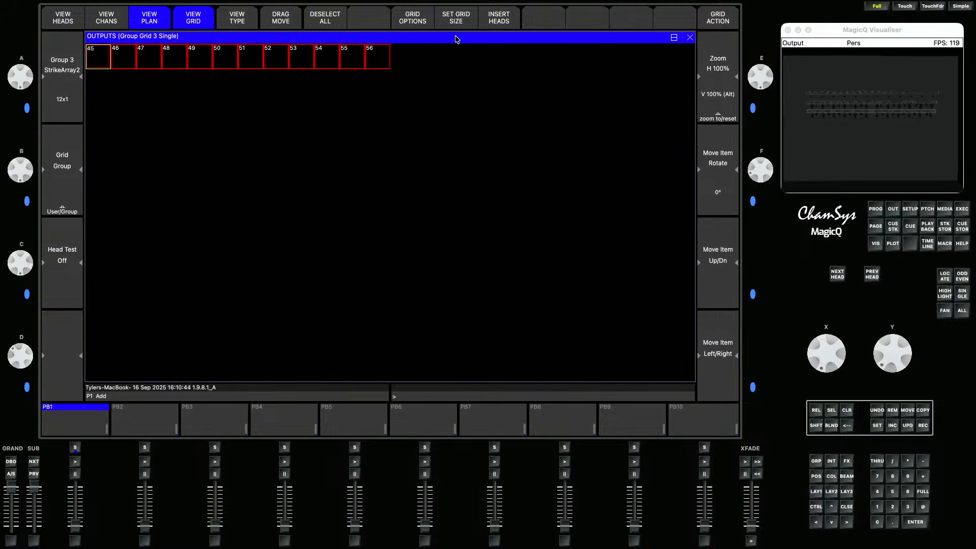
- Select and locate the MavStormFlex group, then apply the Zoom narrow beam palette
left_click(815, 478)
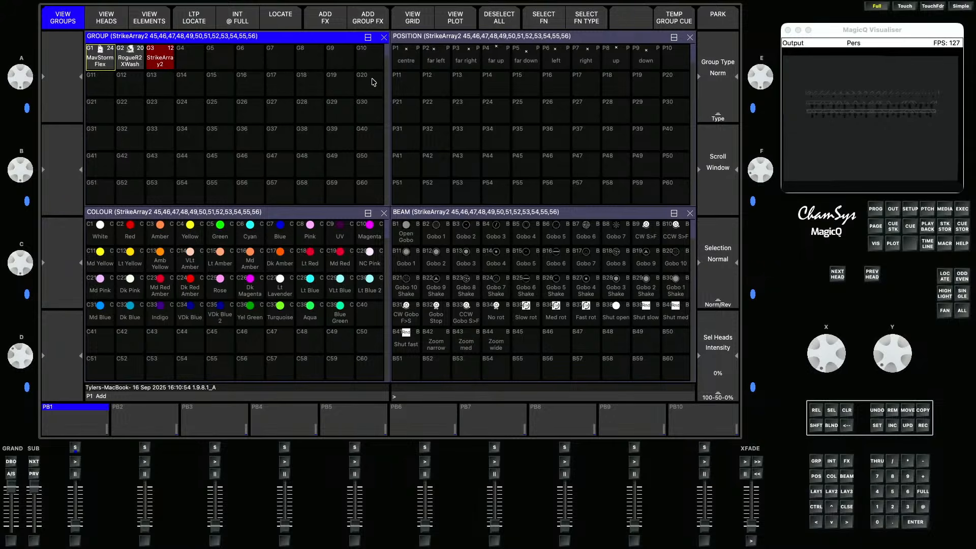
left_click(103, 60)
left_click(291, 24)
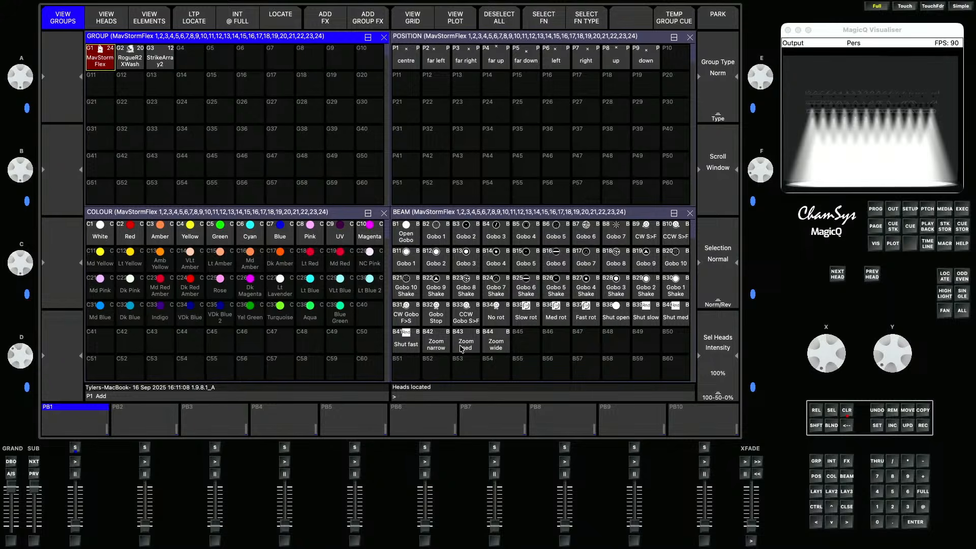
left_click(442, 349)
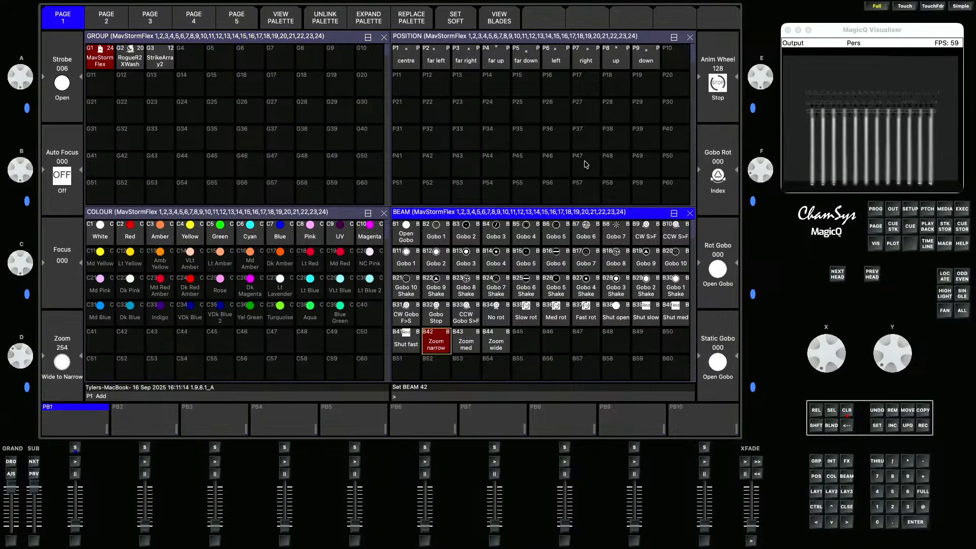
- Tilt the MavStormFlex heads to about -49
left_click(815, 476)
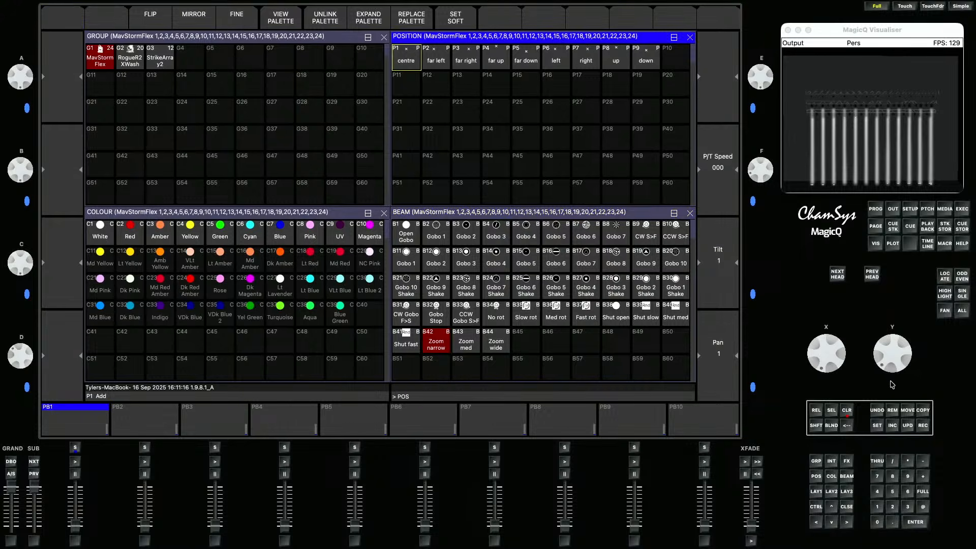
left_click_drag(904, 357, 904, 339)
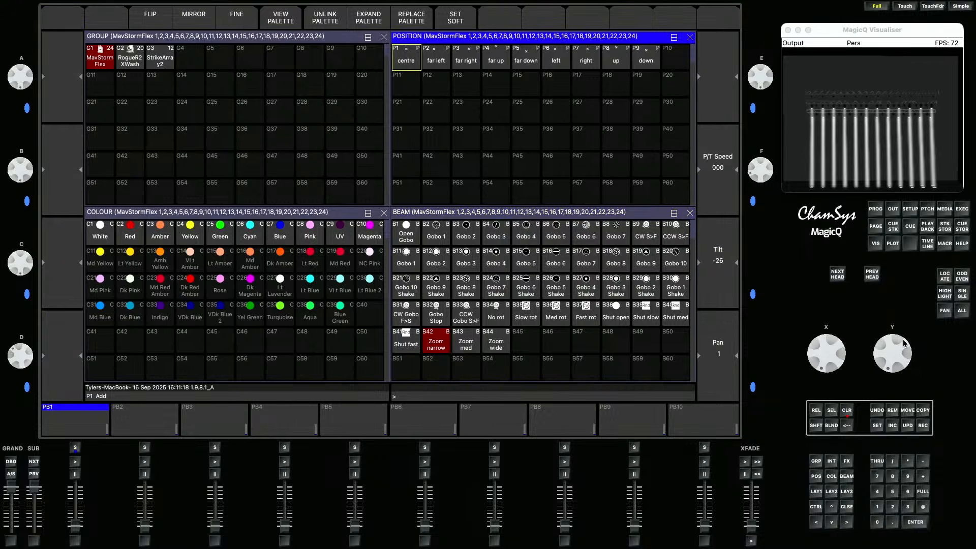
left_click(892, 186)
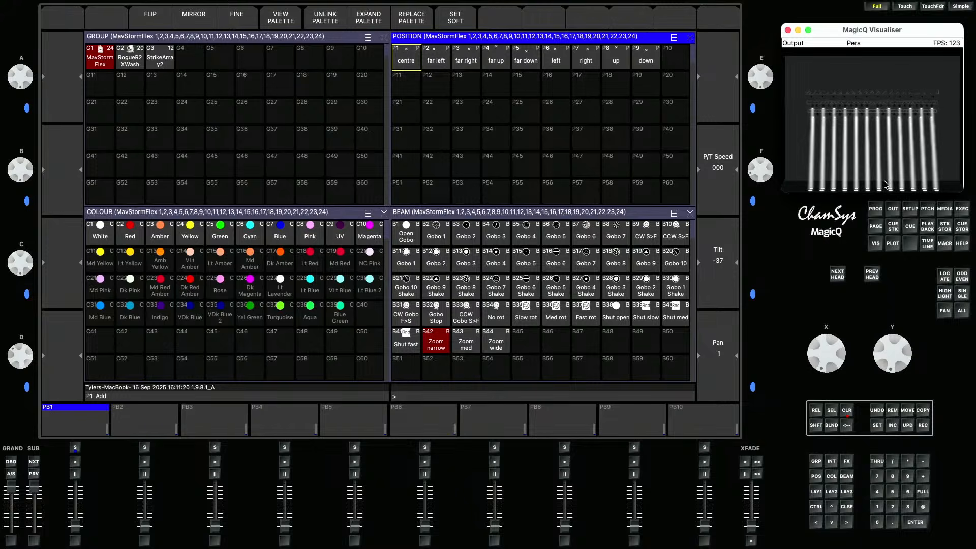
left_click_drag(904, 357, 904, 344)
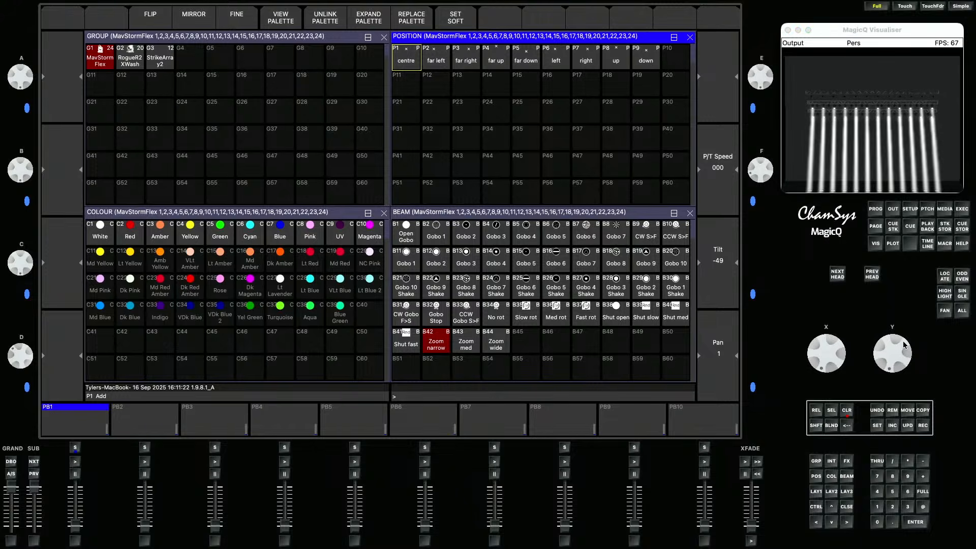
left_click(932, 188)
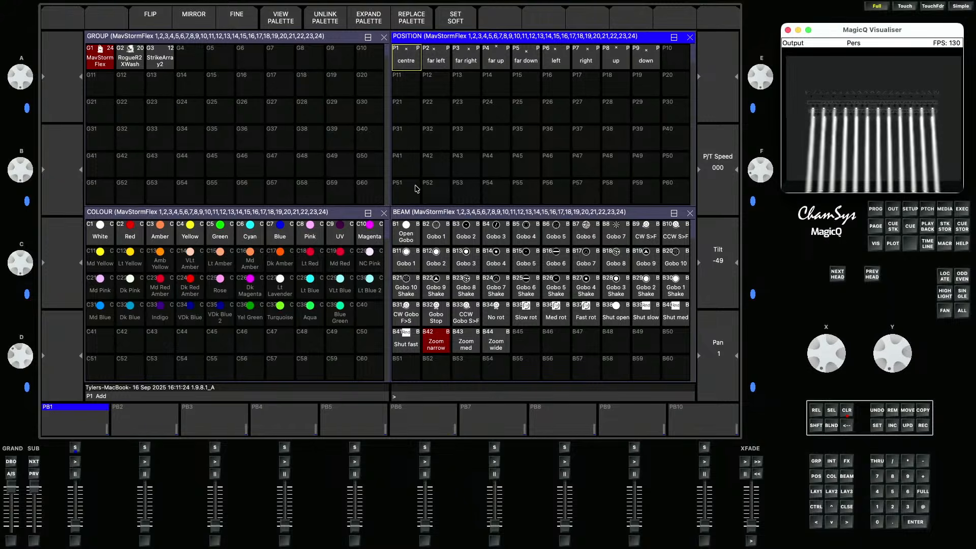
- Select and locate the RogueR2XWash group, then tilt its heads to about -60
left_click(131, 46)
left_click(281, 21)
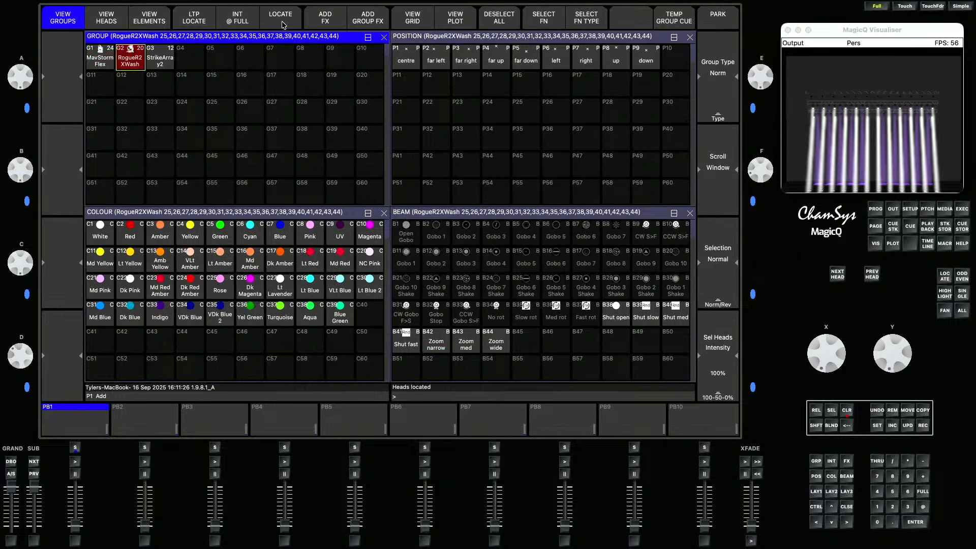
left_click(817, 476)
left_click_drag(904, 361, 903, 326)
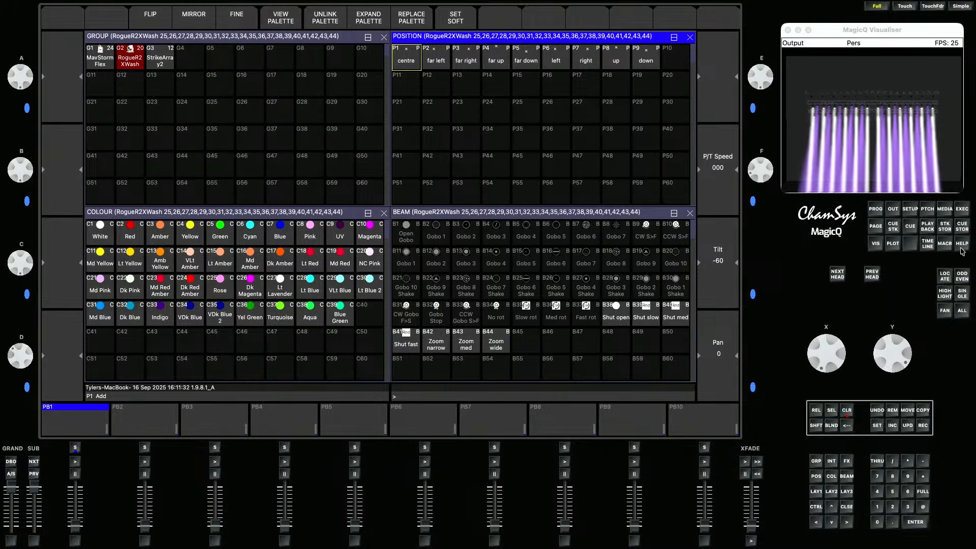
- Record the programmer contents into cue Q1 in the Cue Store
left_click(961, 227)
left_click(922, 426)
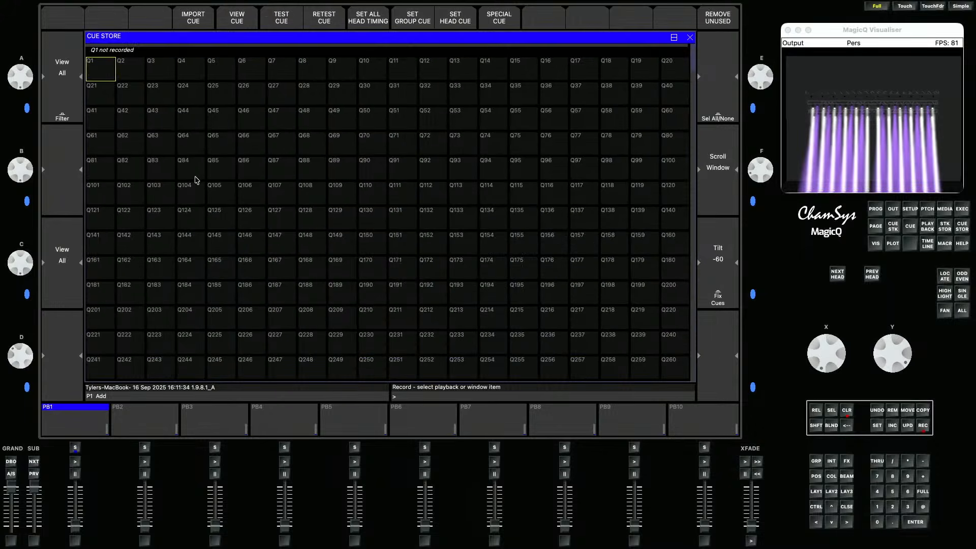
left_click(112, 71)
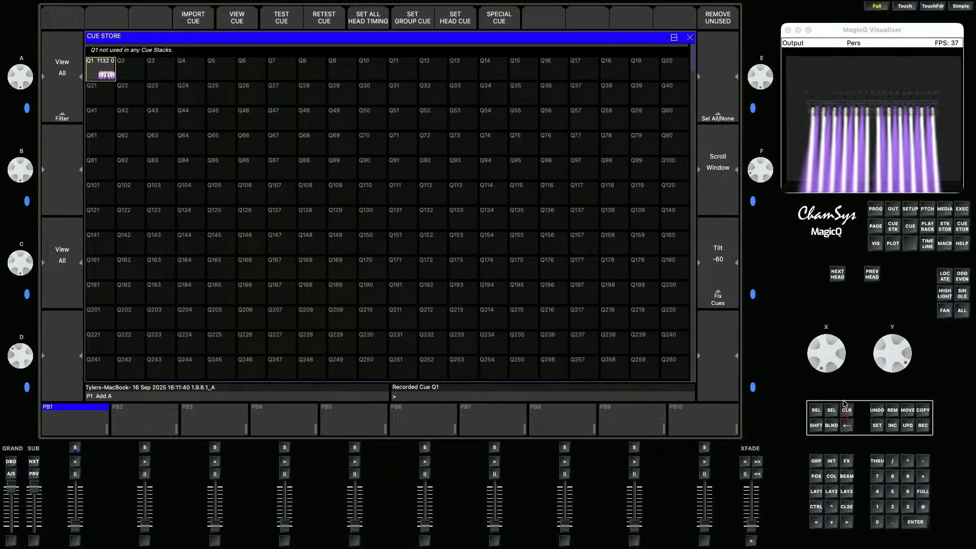
- Set cue Q1 as the special Locate cue
left_click(509, 16)
left_click(348, 111)
left_click(378, 112)
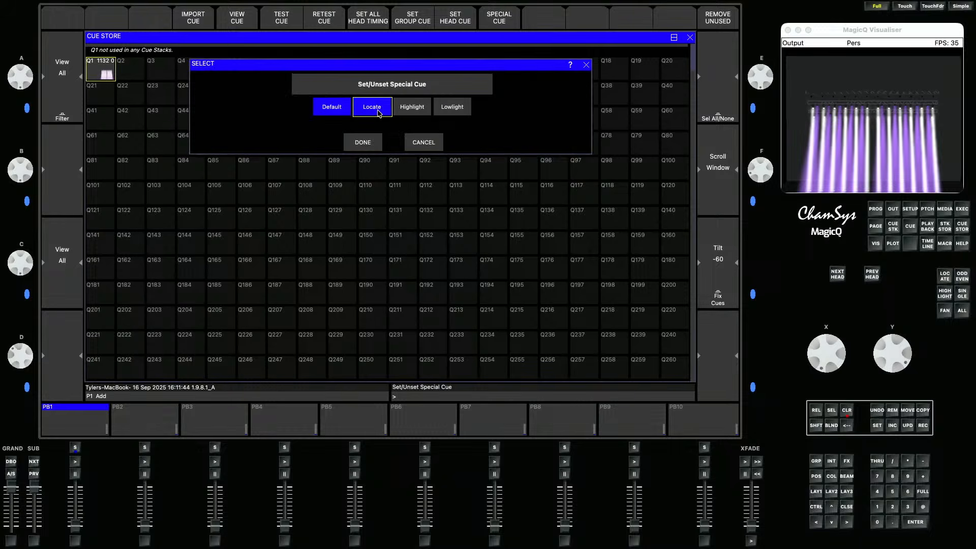
left_click(378, 146)
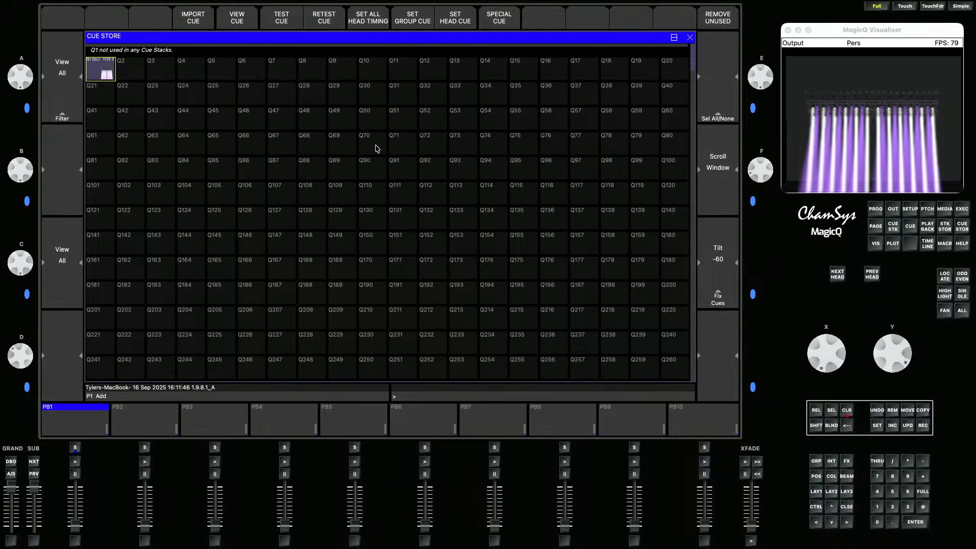
- Clear the programmer, then select the MavStormFlex group and locate its heads
left_click(846, 412)
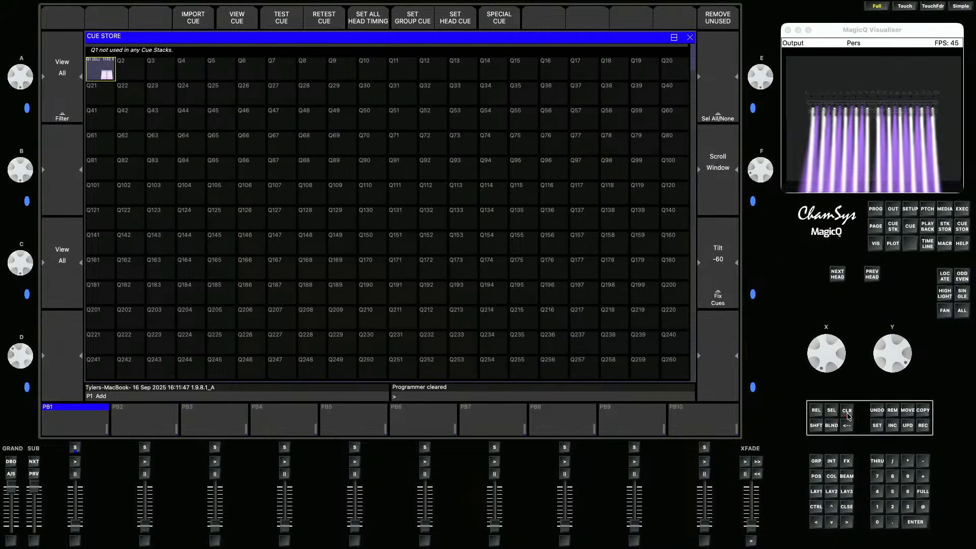
left_click(816, 492)
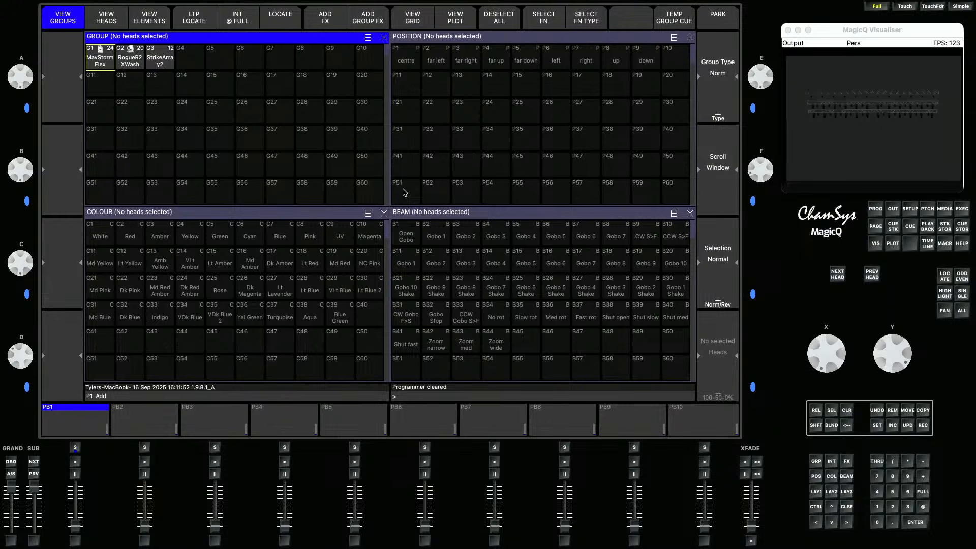
left_click(97, 61)
left_click(272, 19)
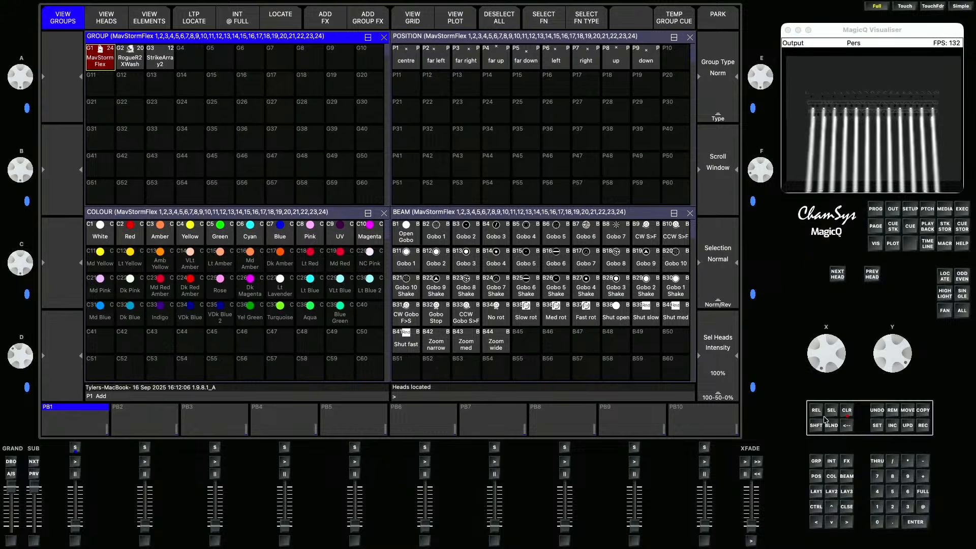
- Adjust the MavStormFlex heads' tilt to about -52
left_click(817, 476)
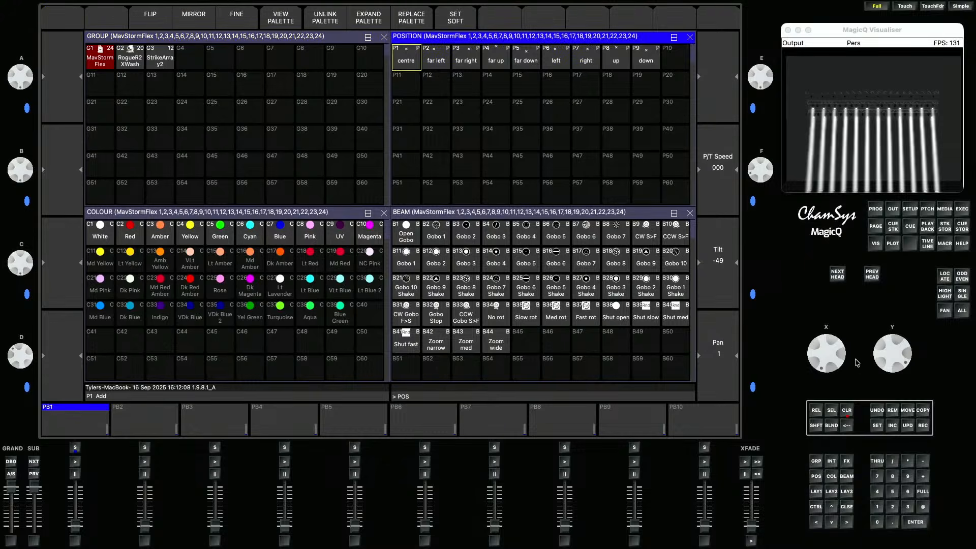
scroll(903, 355, "up", 3)
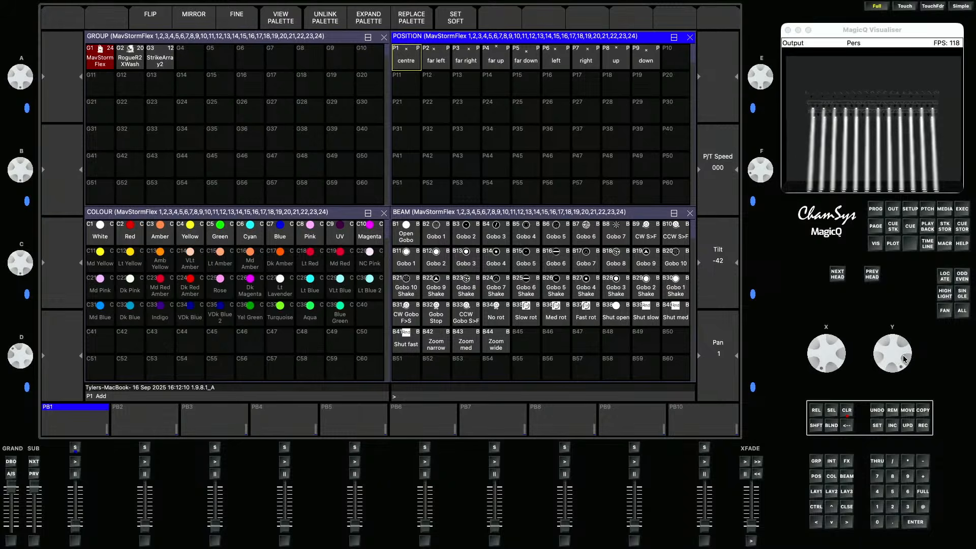
scroll(903, 354, "down", 4)
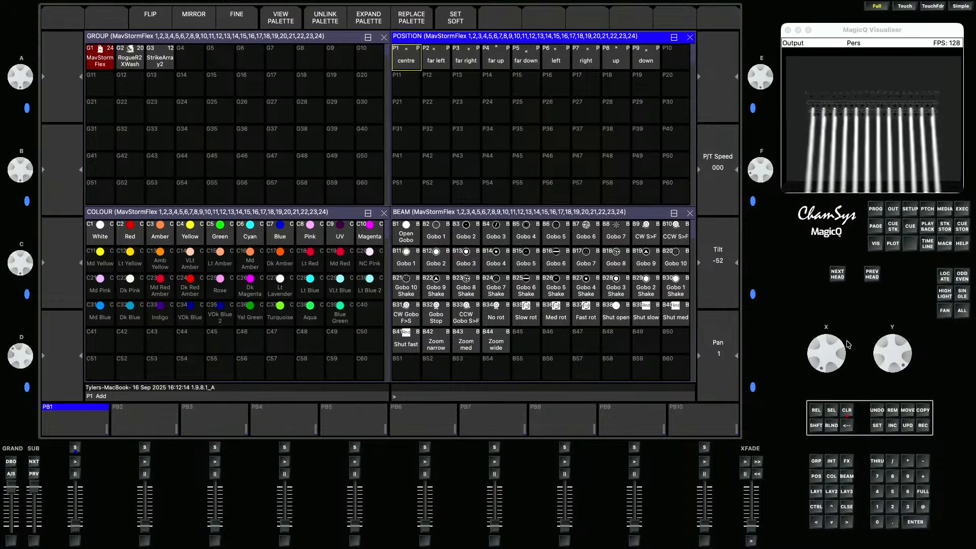
- Fan the MavStormFlex heads' pan with Group Grid fan type to about -30 and record it as position palette P21
left_click(945, 311)
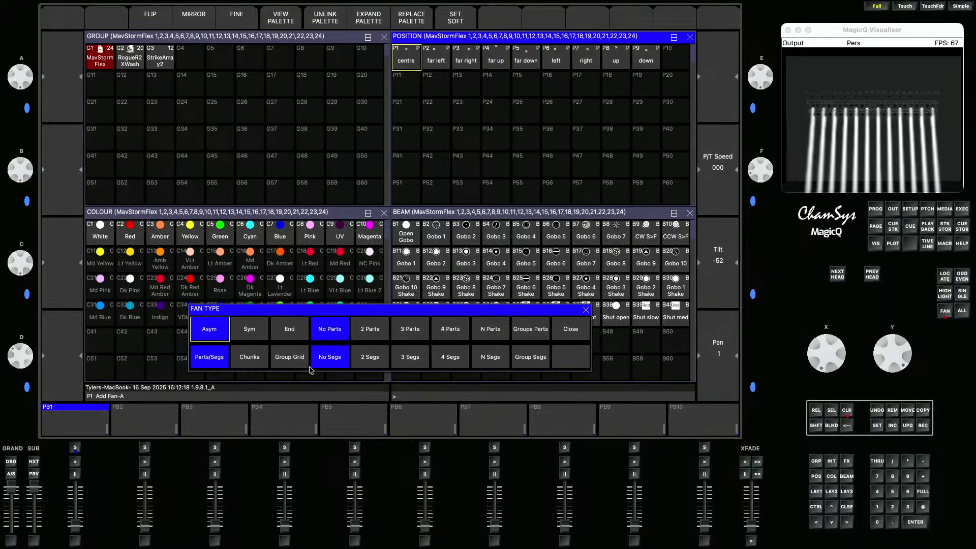
left_click(287, 364)
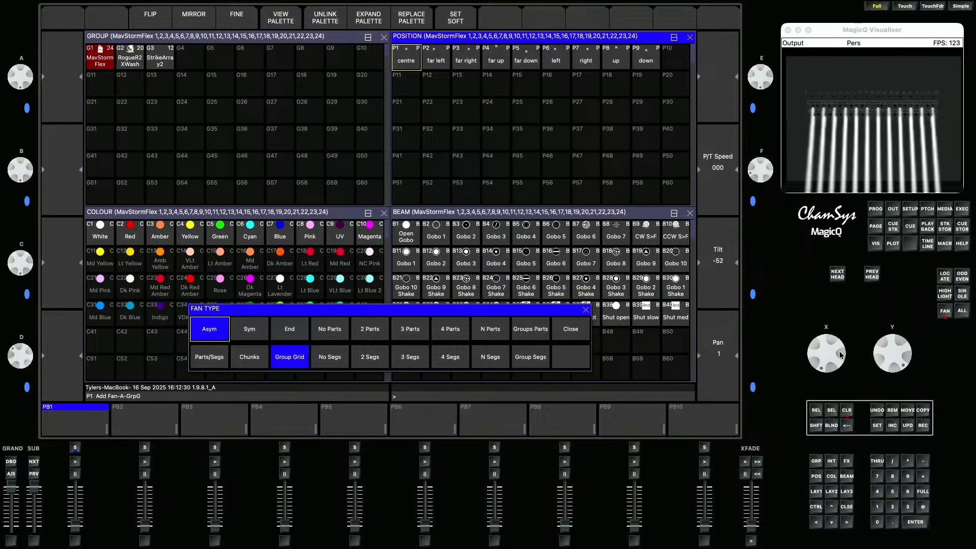
left_click_drag(840, 355, 831, 359)
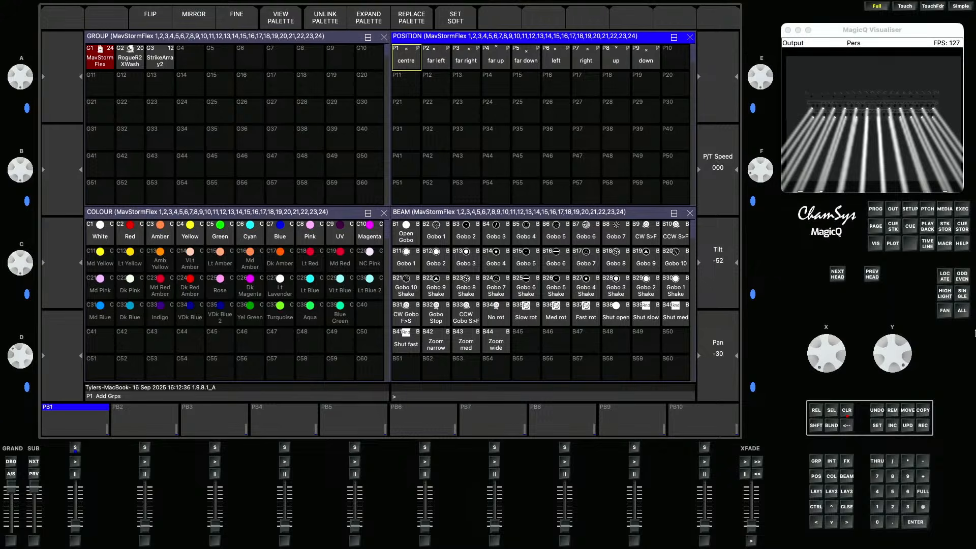
left_click(921, 426)
left_click(407, 115)
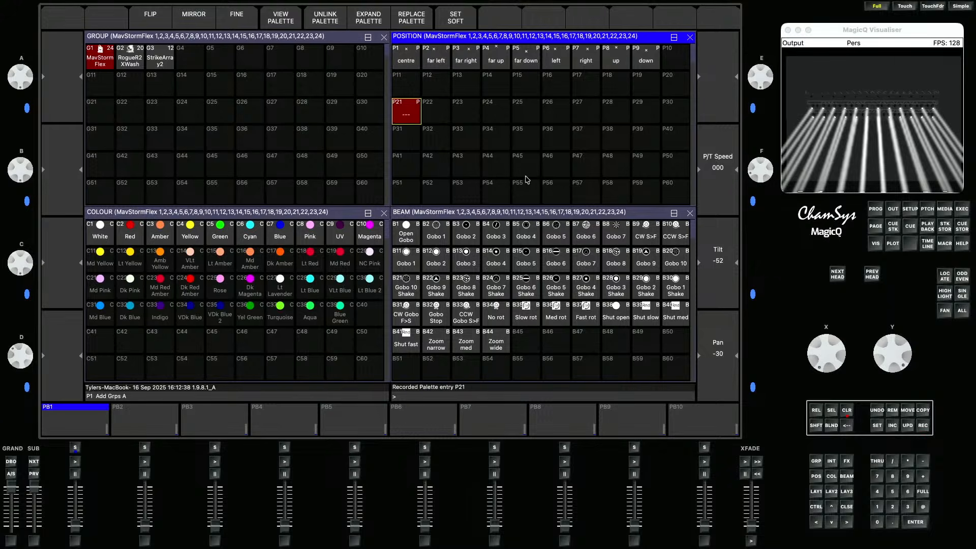
- Set the heads' tilt to about -65 and record it as position palette P22
left_click_drag(900, 349, 900, 366)
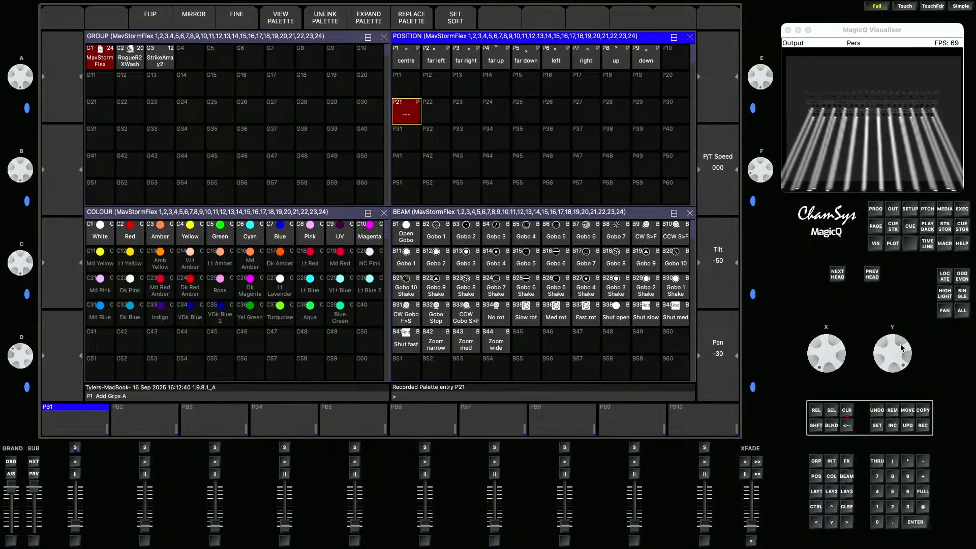
left_click(915, 425)
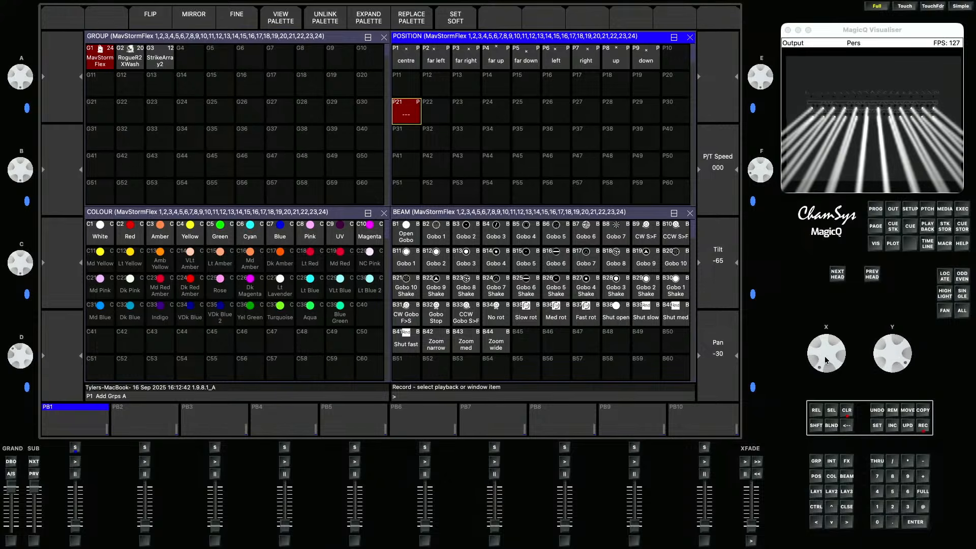
left_click(440, 115)
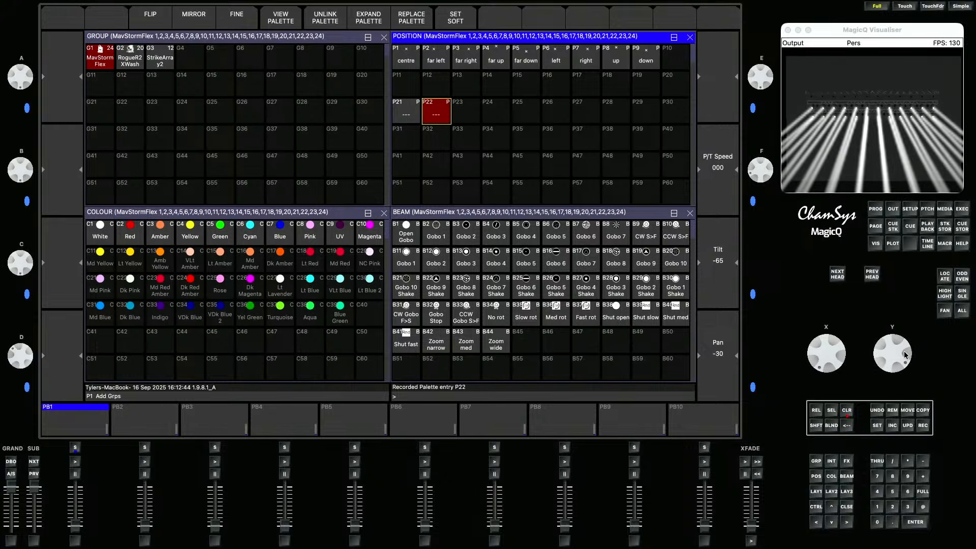
- Raise the heads' tilt to about -102 and record it as position palette P23
mouse_move(905, 354)
left_mouse_down()
mouse_move(903, 363)
mouse_move(904, 338)
left_mouse_up()
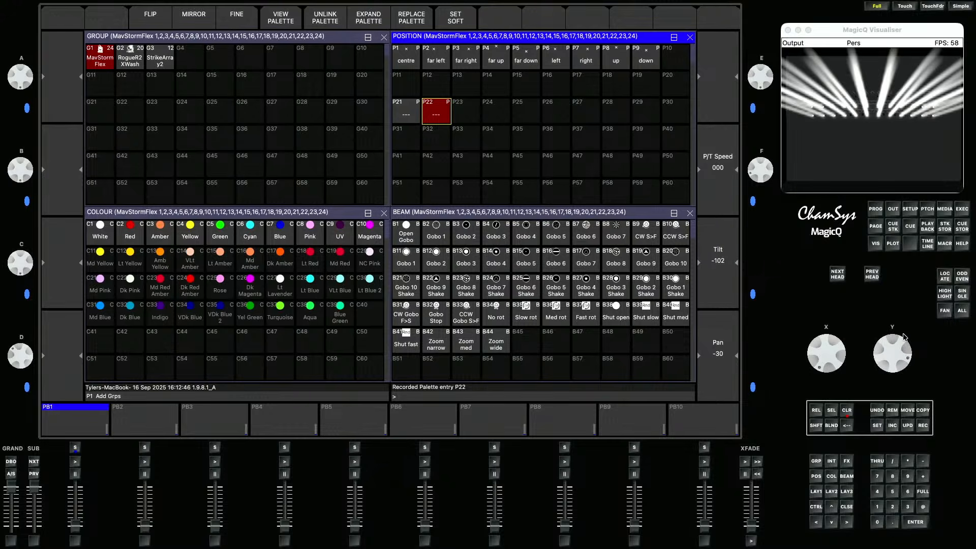
left_click(923, 425)
left_click(463, 112)
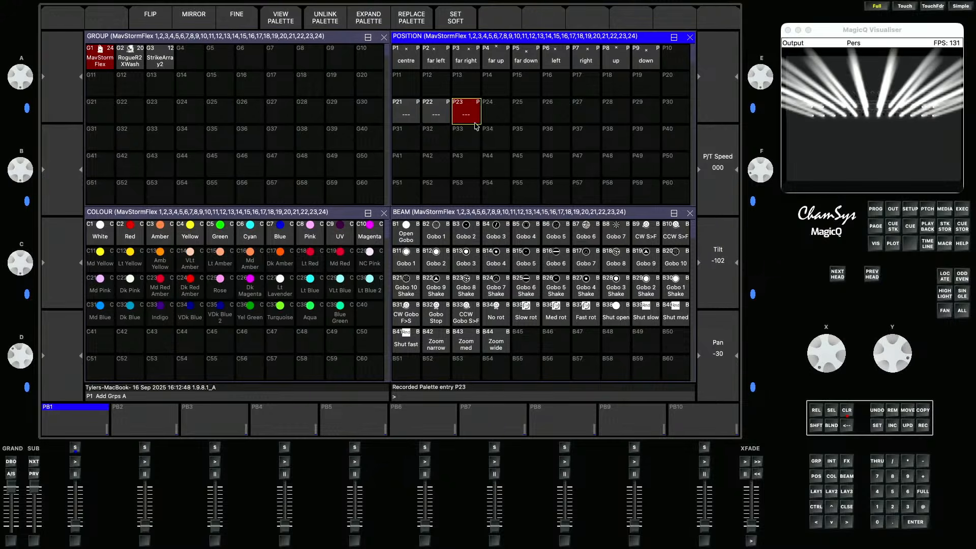
- Offset the pan of odd and even heads separately using odd/even subselection, then record position palette P24
left_click(961, 278)
left_click_drag(844, 353, 845, 360)
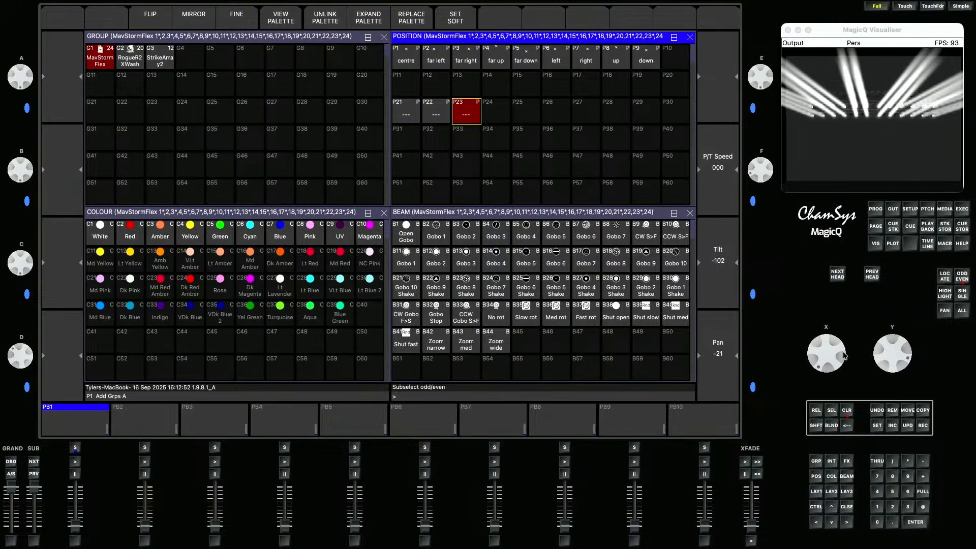
left_click(961, 278)
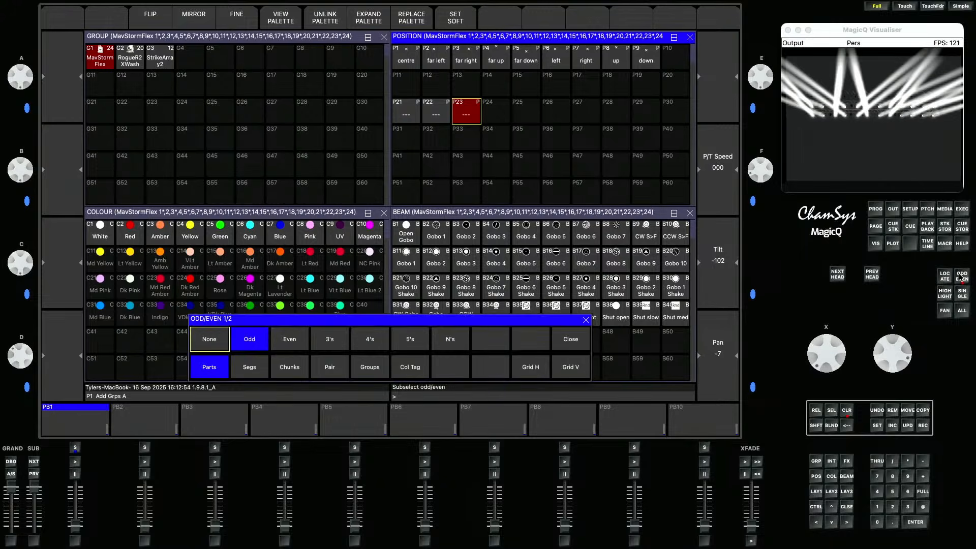
left_click_drag(847, 351, 839, 350)
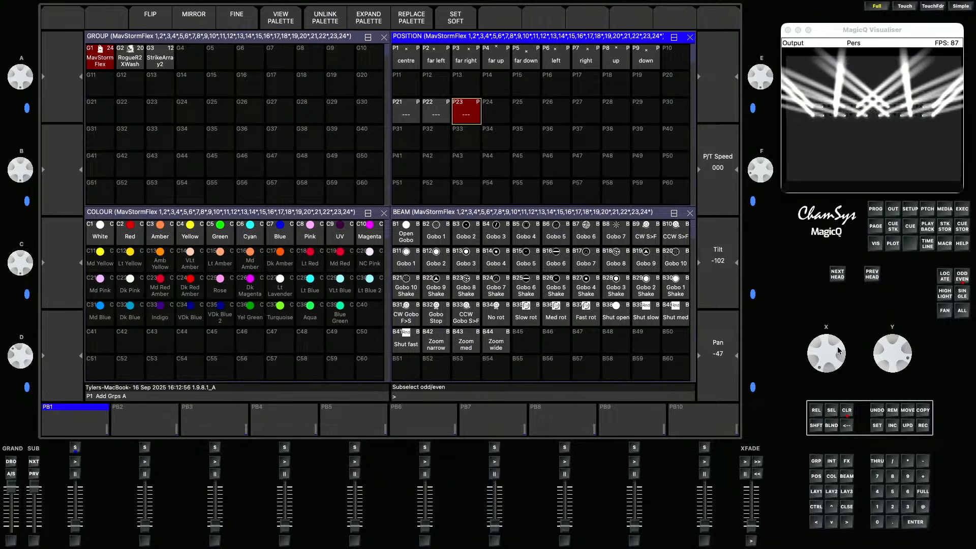
left_click(962, 310)
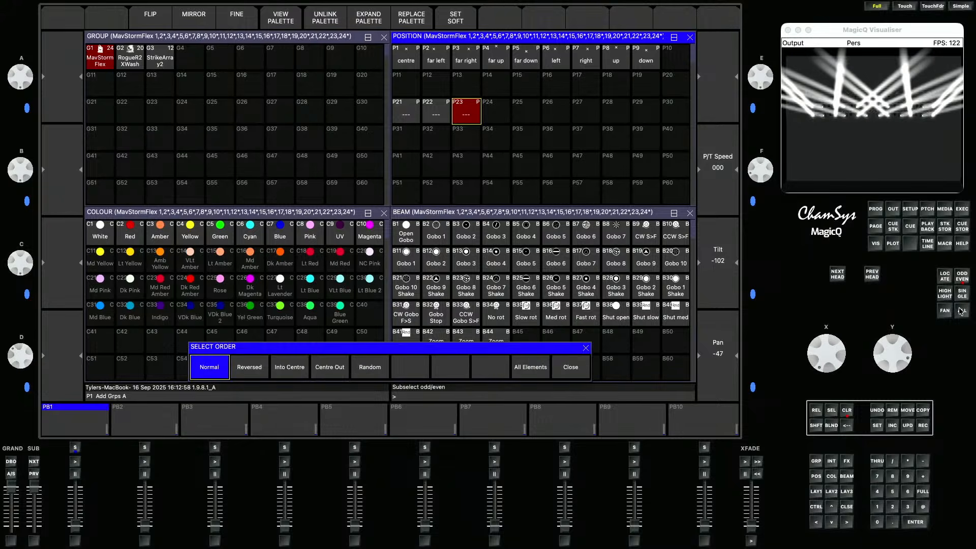
left_click(922, 426)
left_click(493, 115)
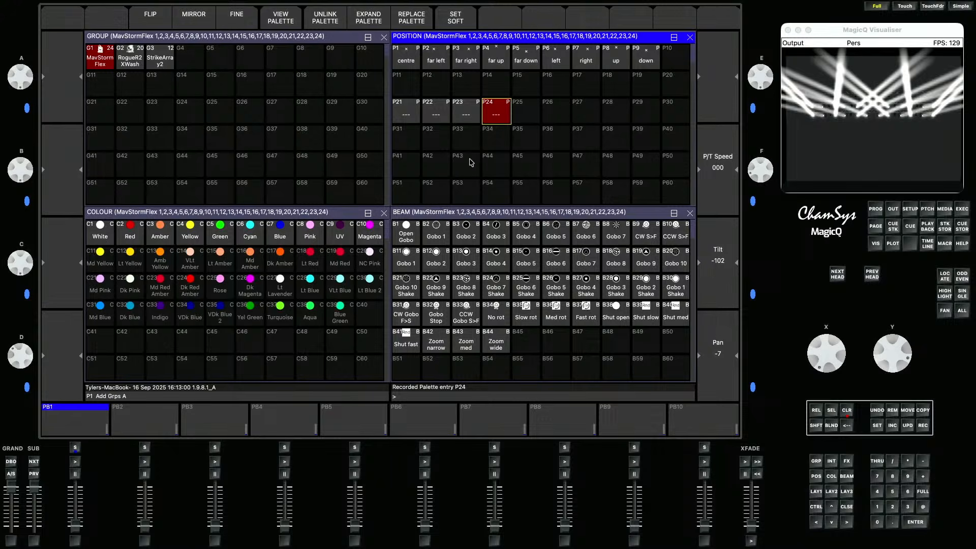
- Recall palette P21, adjust odd and even heads' pan to about -51 and record position palette P25
left_click(406, 117)
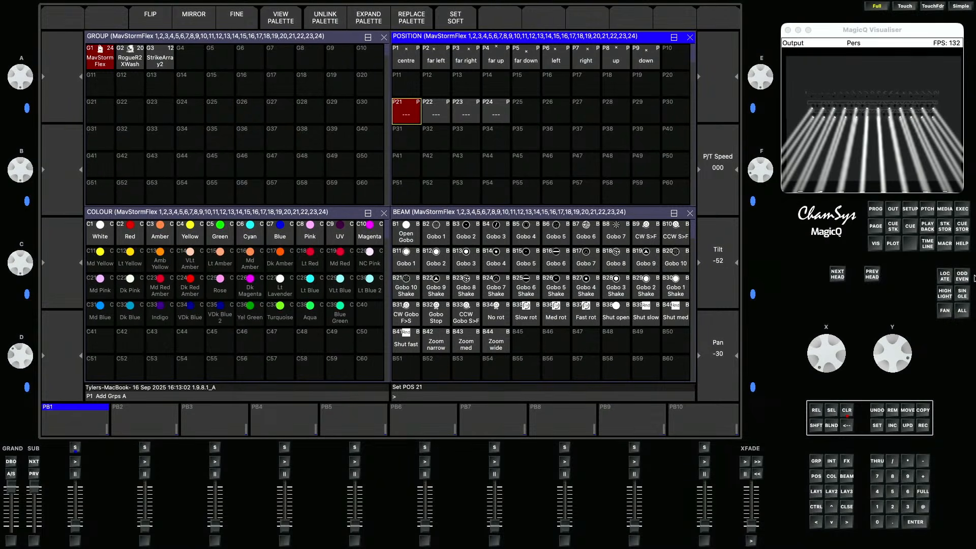
left_click(962, 279)
left_click_drag(906, 354, 904, 335)
left_click(406, 121)
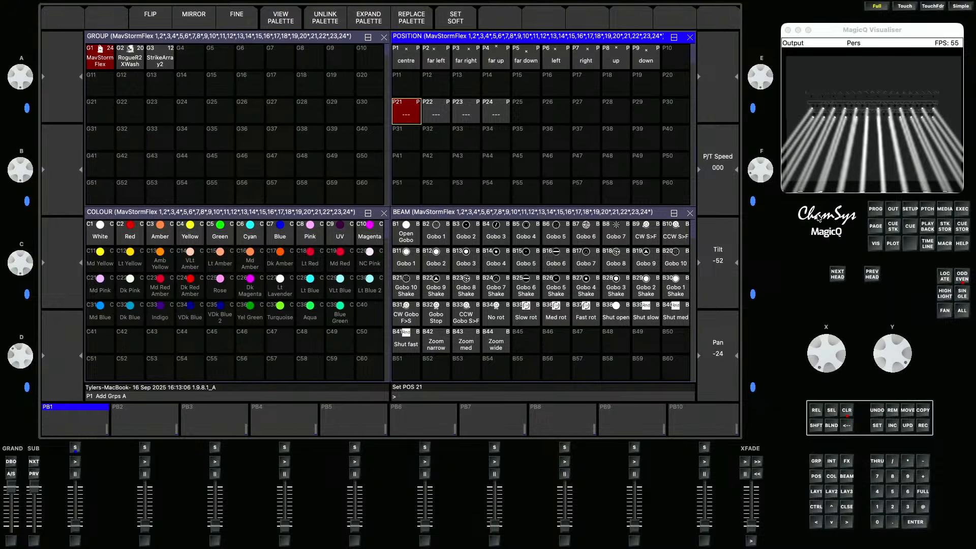
mouse_move(835, 351)
left_mouse_down()
mouse_move(870, 352)
mouse_move(814, 361)
mouse_move(841, 352)
left_mouse_up()
left_click(959, 276)
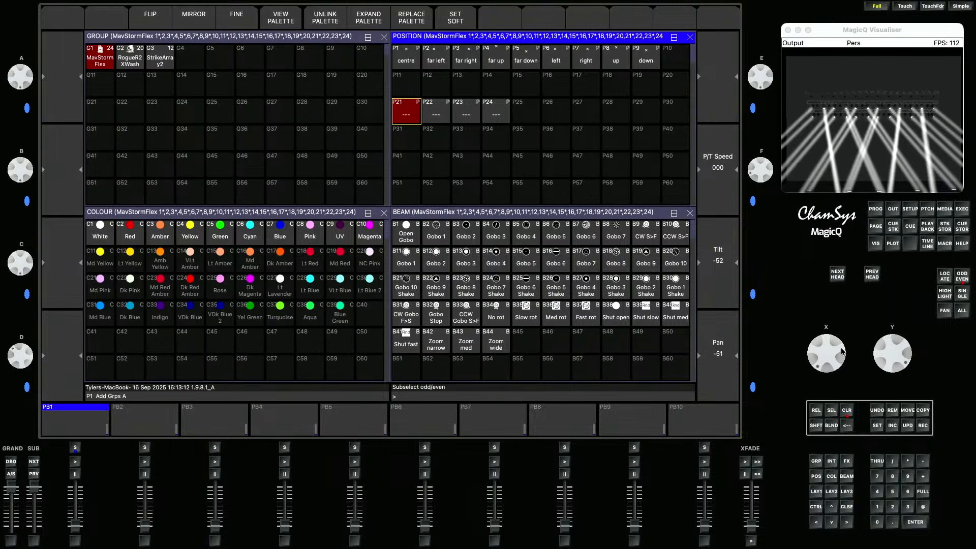
left_click(923, 424)
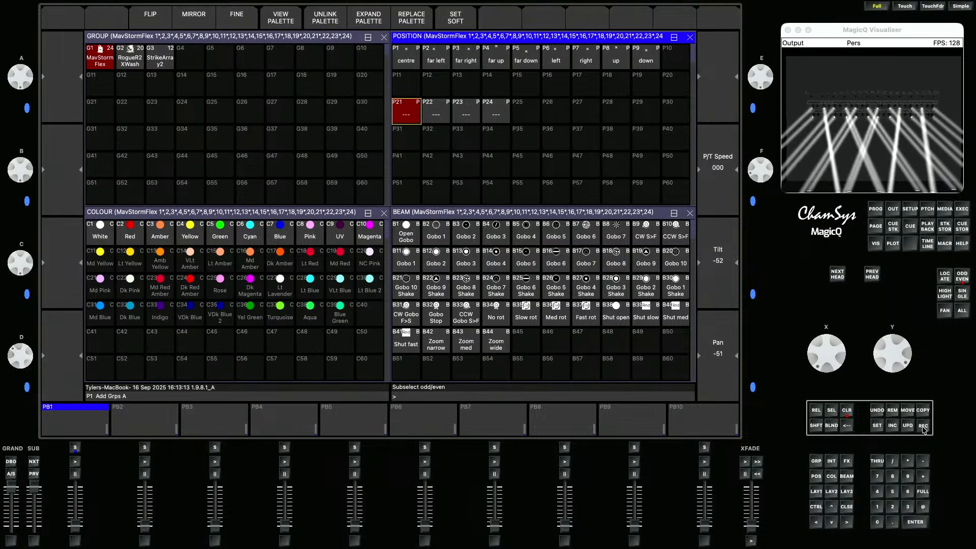
left_click(526, 119)
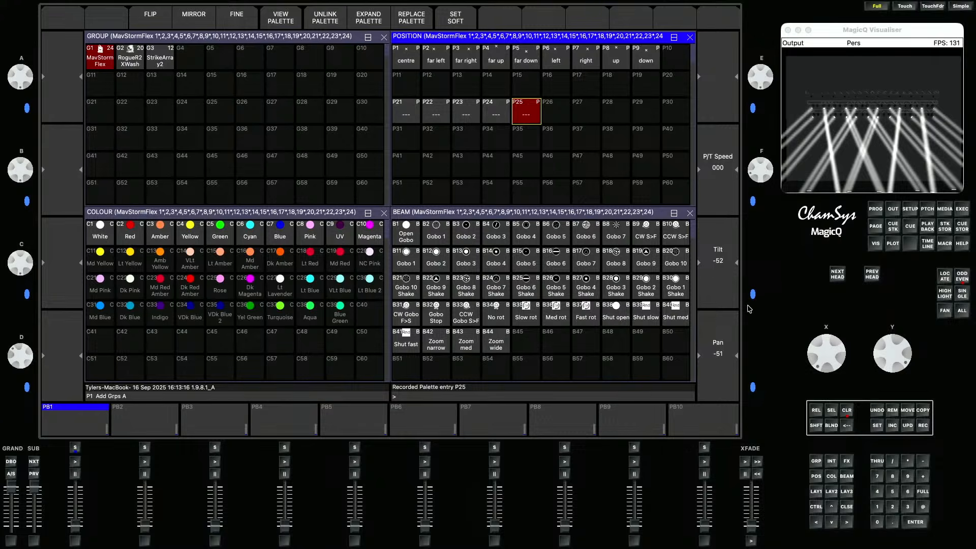
- In the stage plot, focus all MavStormFlex heads onto a single target point at stage centre
left_click(893, 243)
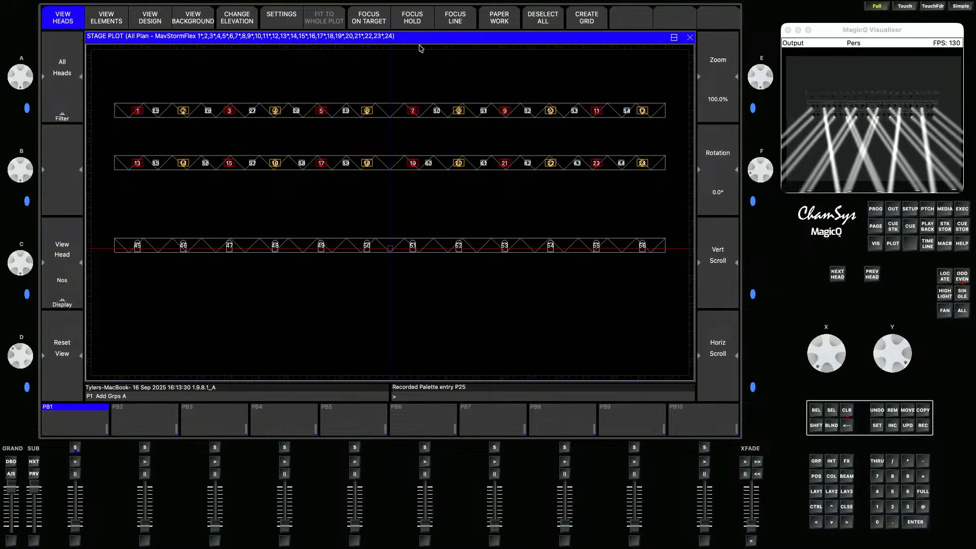
left_click(379, 26)
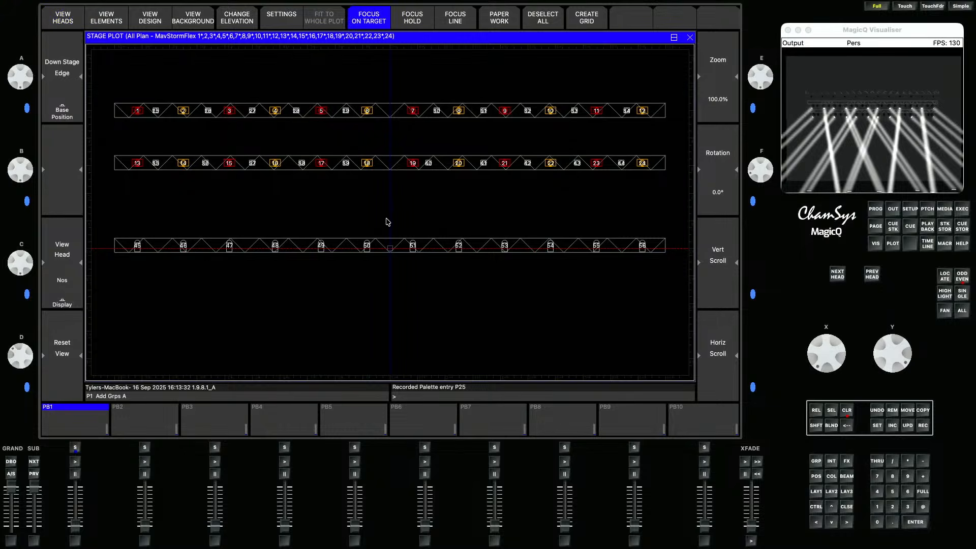
left_click(393, 254)
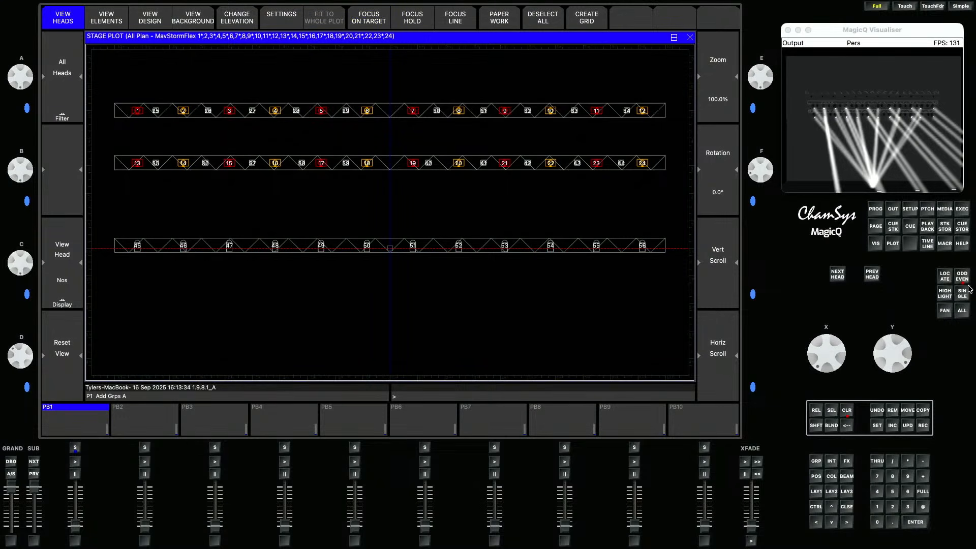
left_click(960, 310)
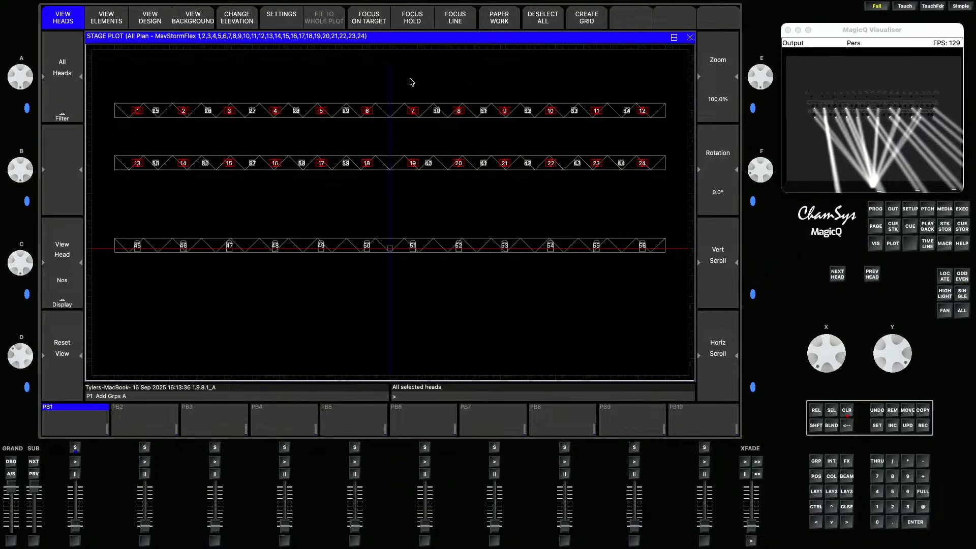
left_click(382, 25)
left_click(390, 251)
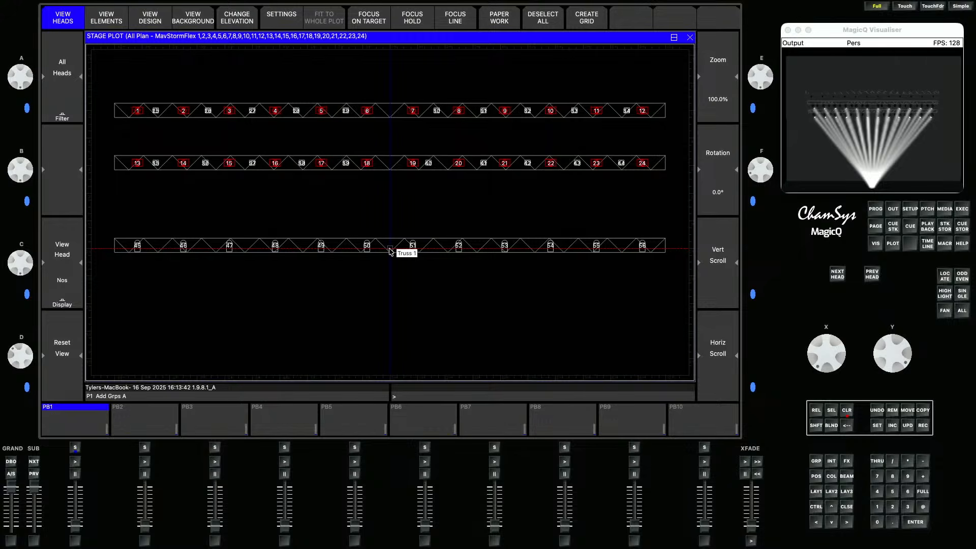
- Record the focused position as position palette P26
left_click(922, 426)
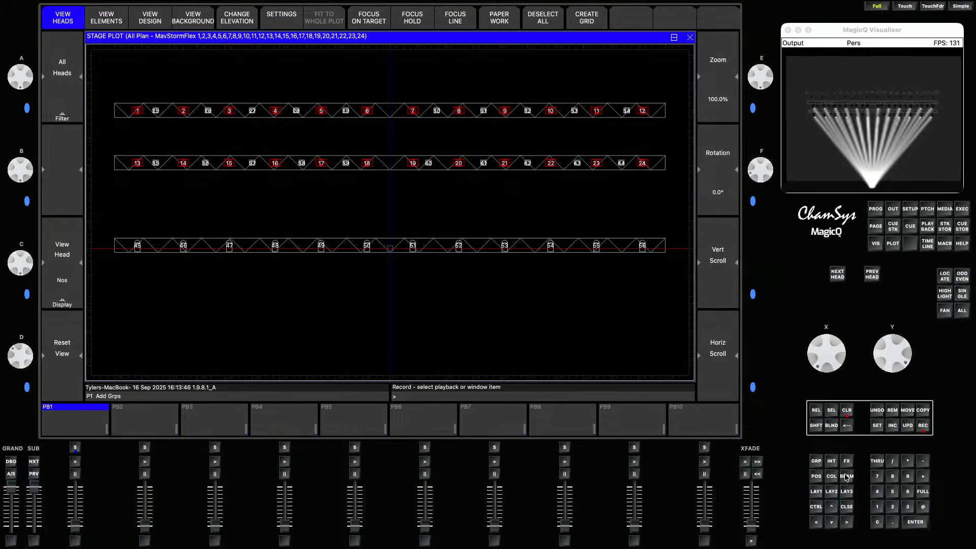
left_click(815, 476)
left_click(562, 116)
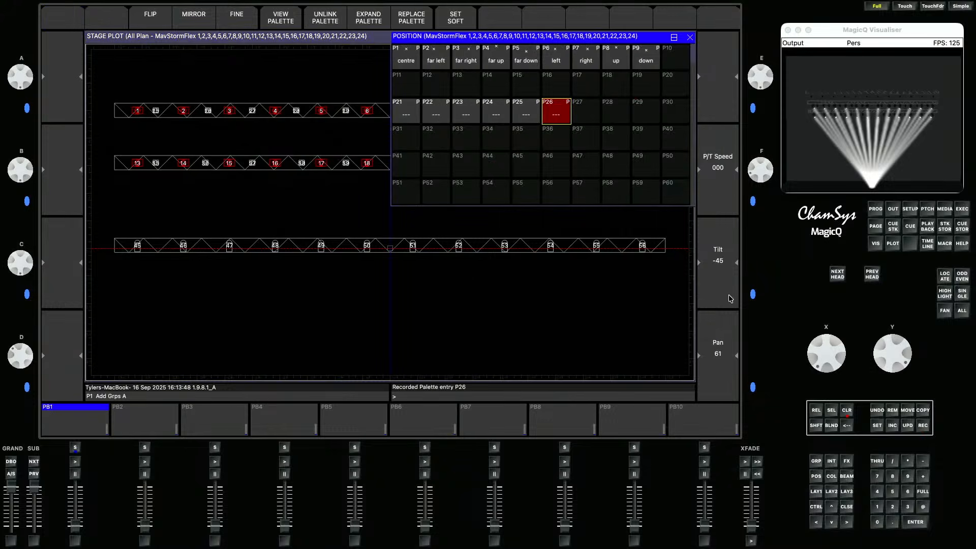
- Name position palette P21 "Fan"
left_click(399, 101)
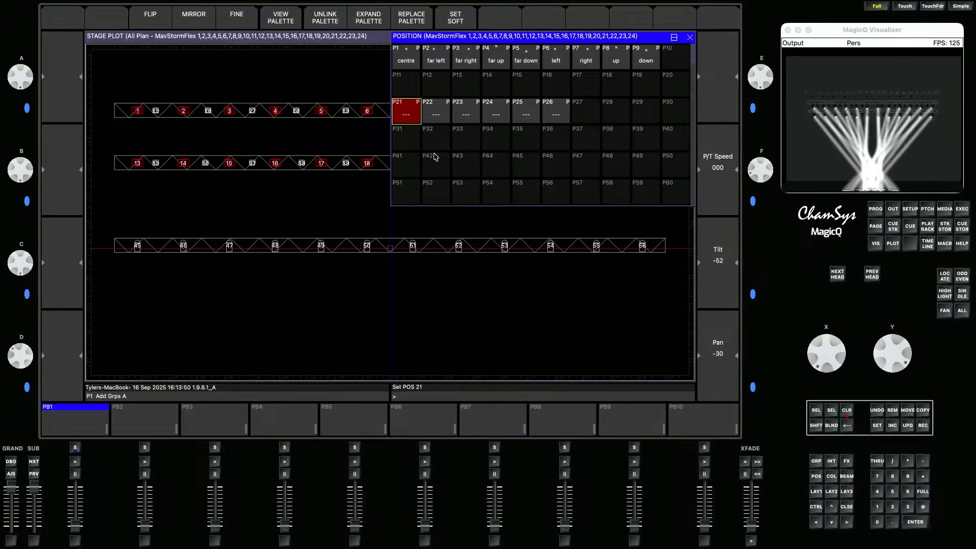
left_click(876, 426)
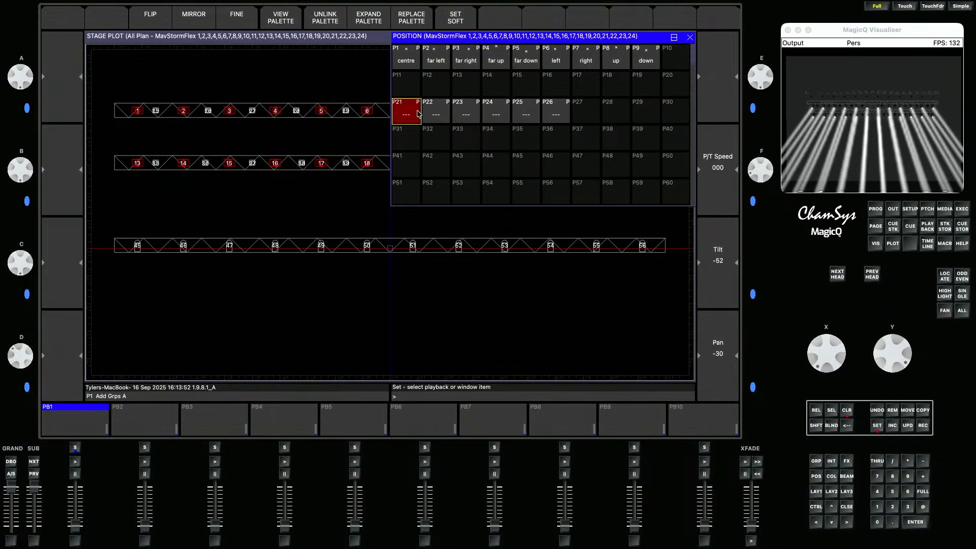
left_click(404, 111)
type("In")
key("Return")
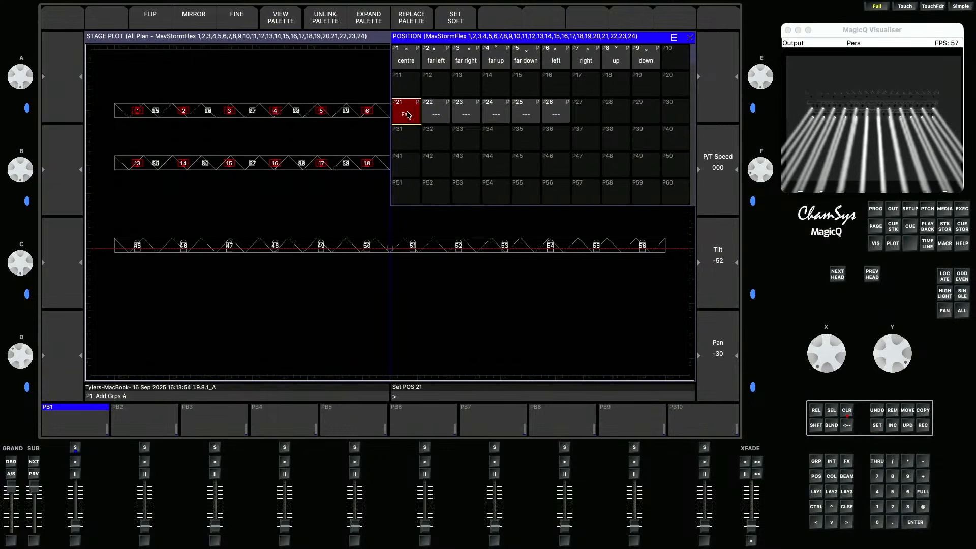
- Name position palette P22 "Auidence"
left_click(436, 113)
left_click(877, 426)
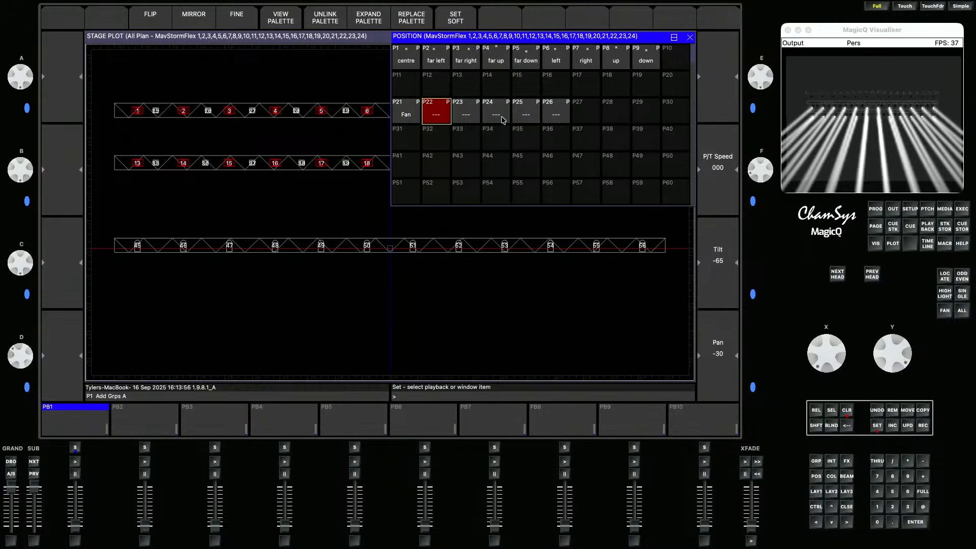
left_click(443, 113)
type("Auidence")
key("Return")
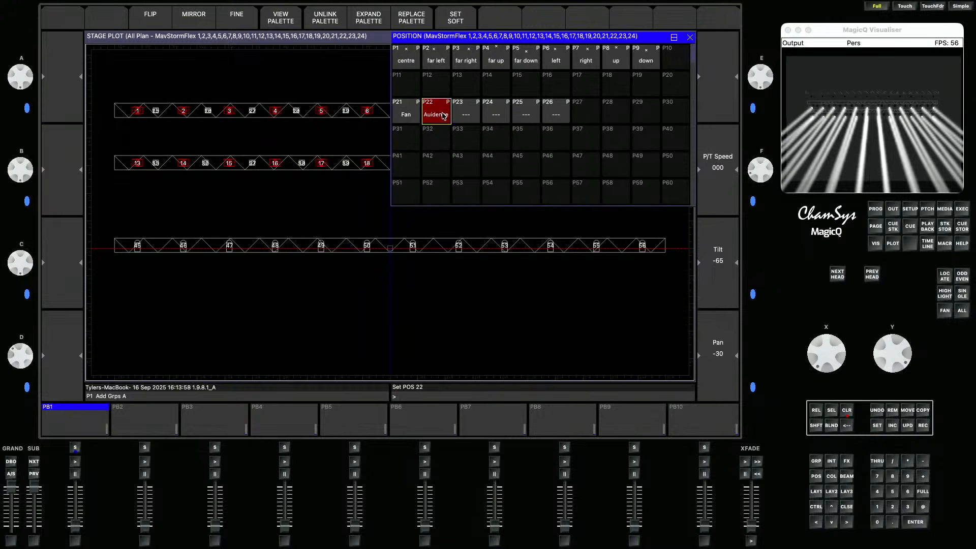
- Name position palette P23 "Sky"
left_click(463, 114)
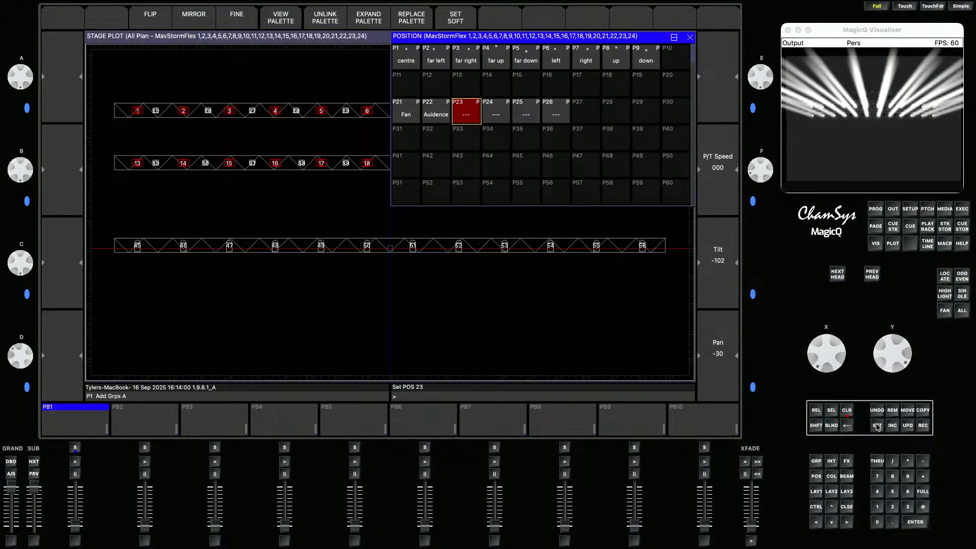
left_click(878, 426)
left_click(472, 113)
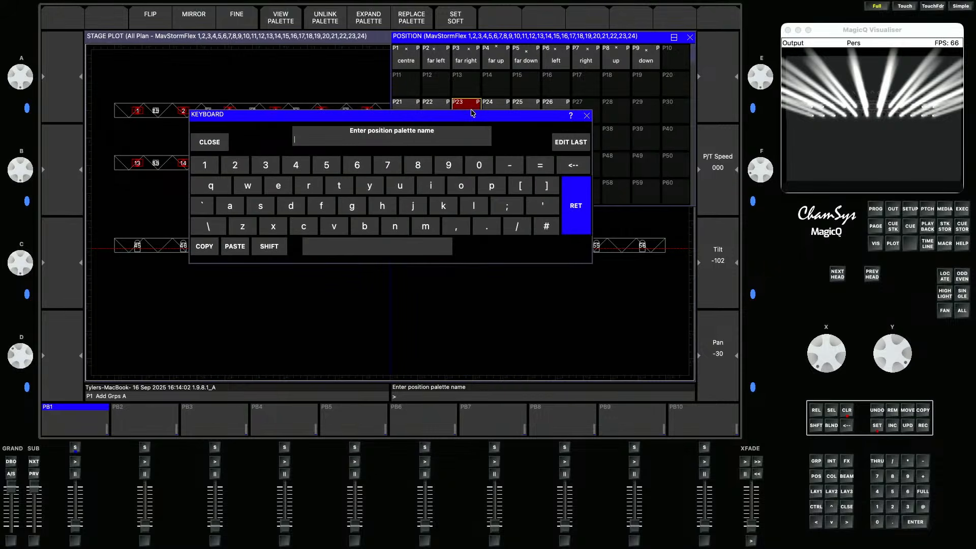
type("Sky")
key("Return")
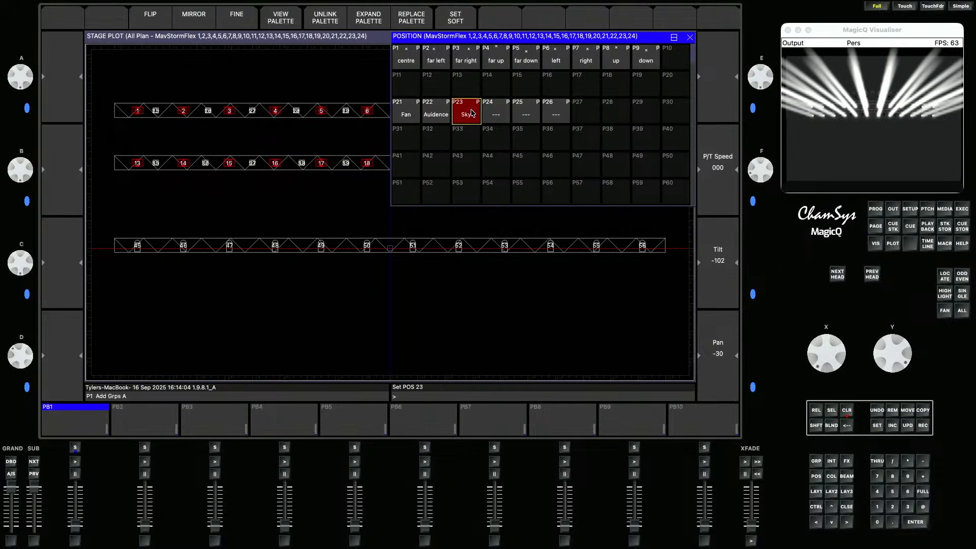
- Name position palette P24 "Air Cross"
left_click(509, 120)
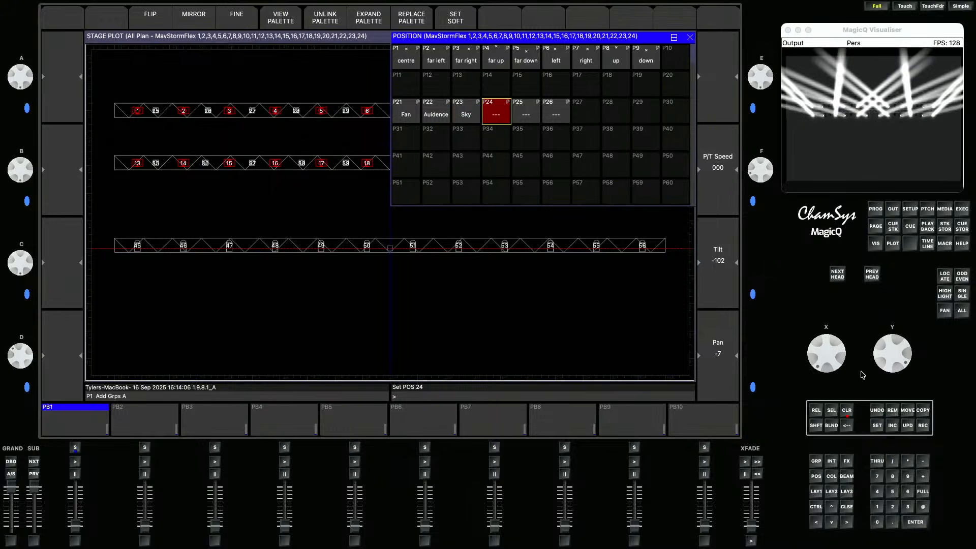
left_click(878, 426)
left_click(498, 108)
type("A")
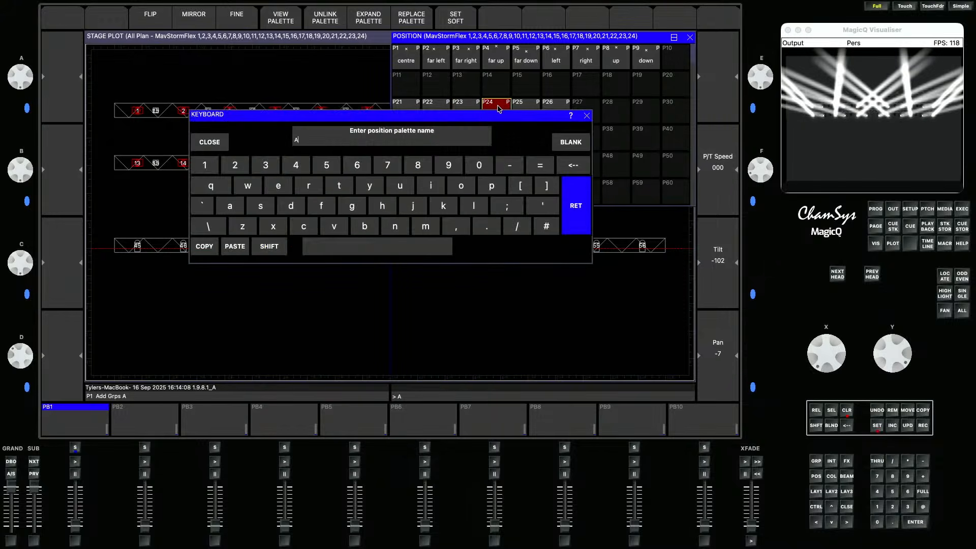
type("ir Cross")
key("Return")
- Name position palette P25 "Stage Cross"
left_click(521, 110)
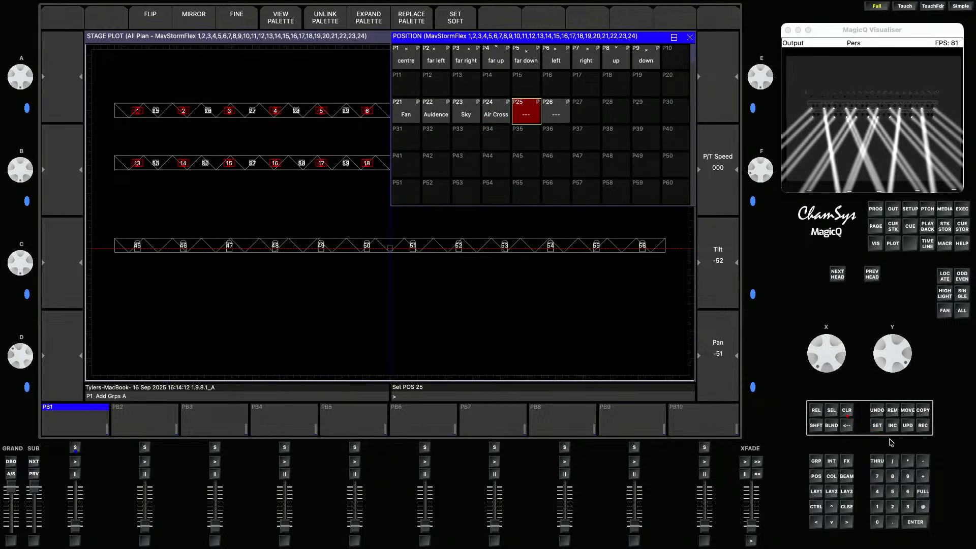
left_click(876, 425)
left_click(535, 108)
type("Stag")
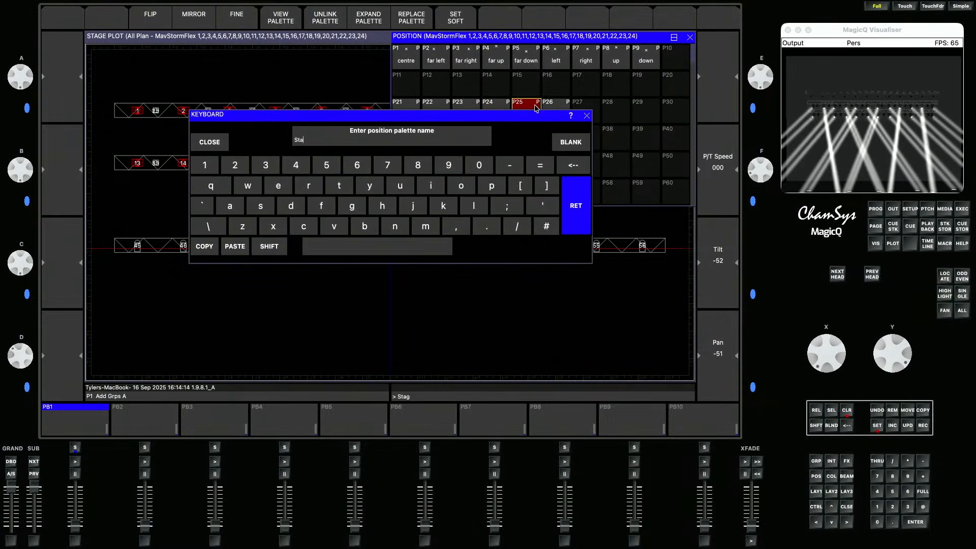
type("e Cross")
key("Return")
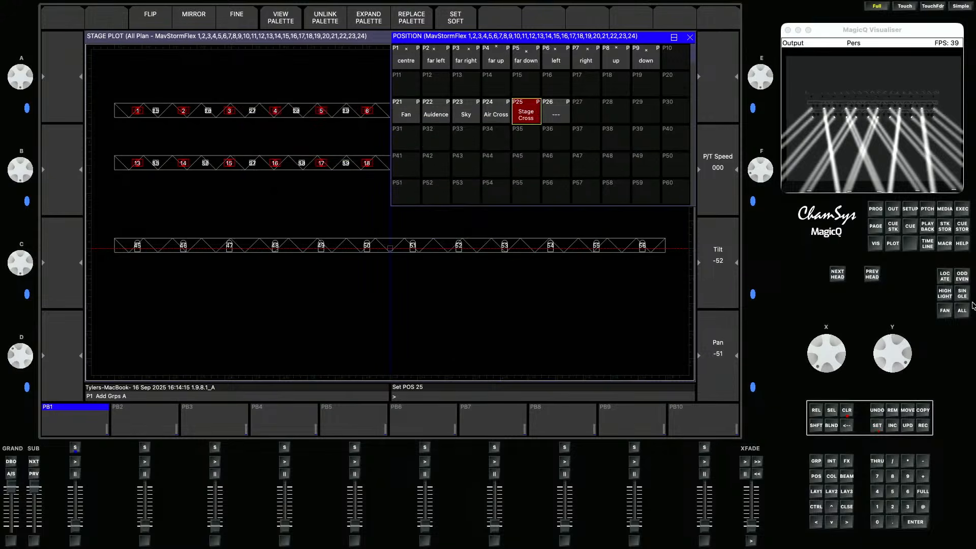
left_click(879, 426)
left_click(554, 112)
type("C C")
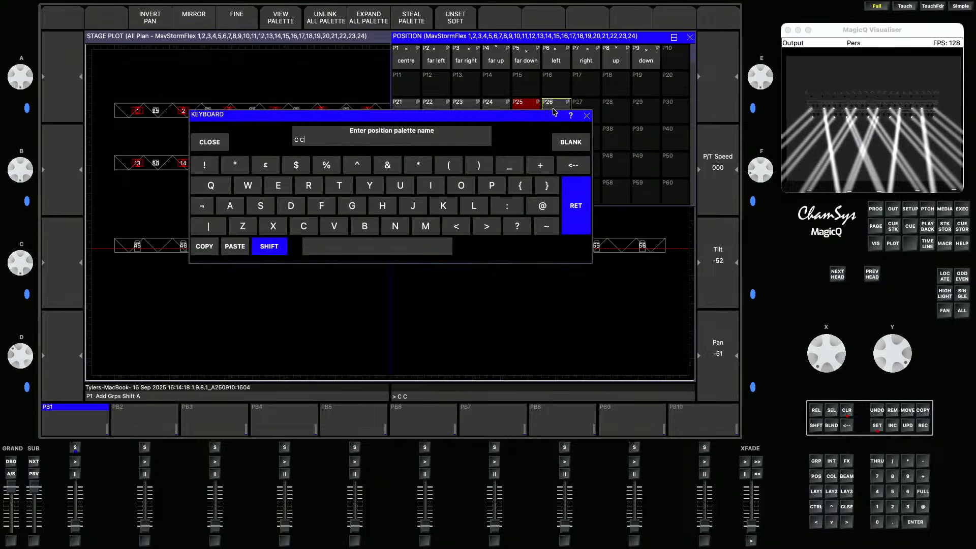
key("Escape")
type("Sp")
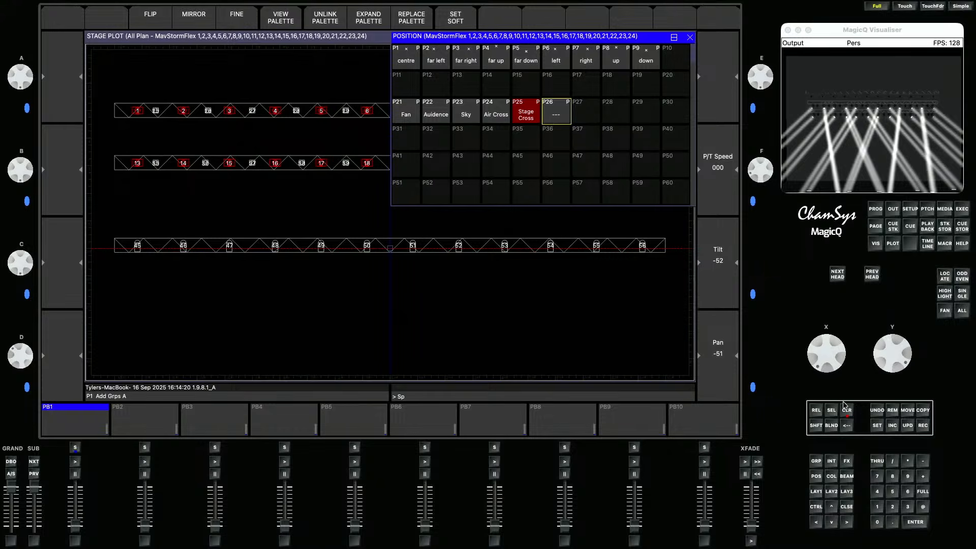
left_click(849, 423)
- Name position palette P26 "C Spot"
left_click(876, 426)
left_click(563, 107)
type("C Spot")
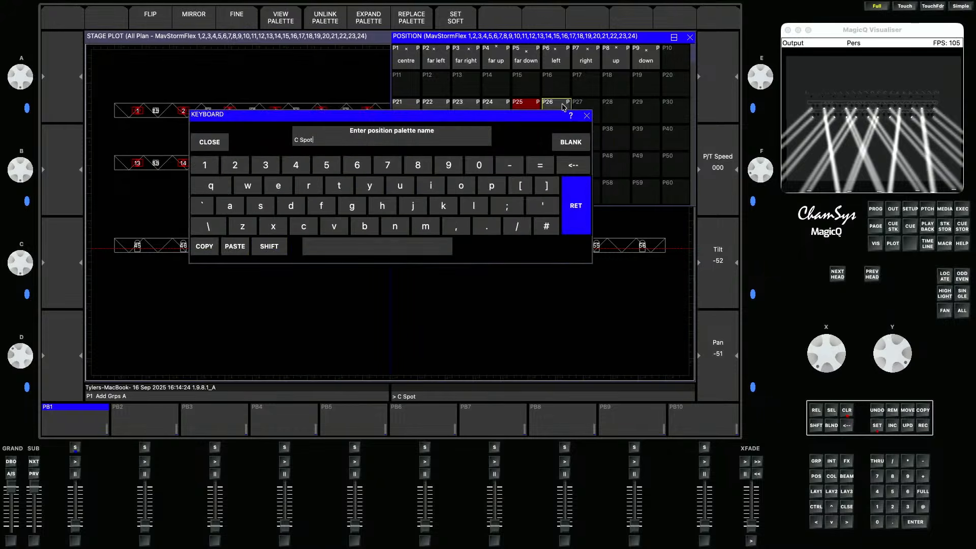
key("Return")
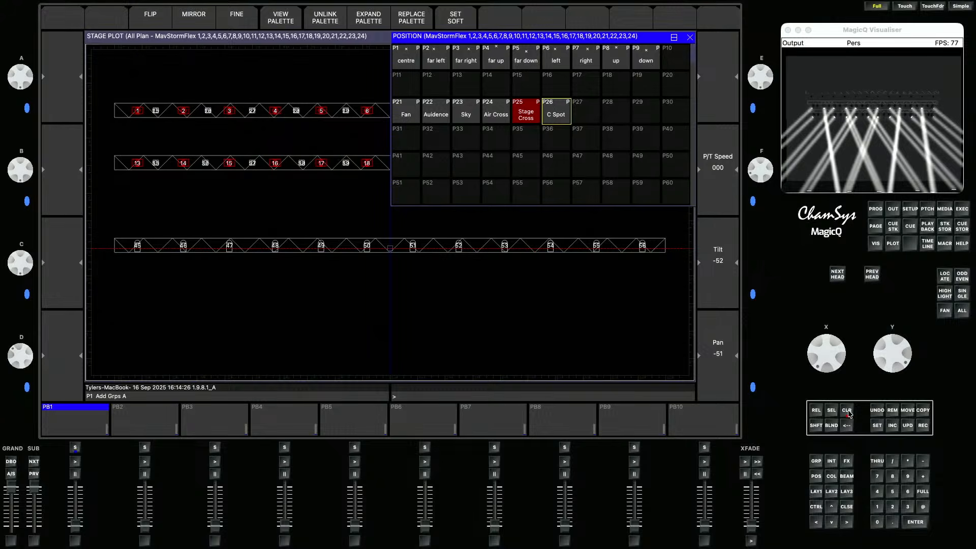
- Clear the programmer, select the RogueR2XWash group and locate its heads
left_click(847, 412)
left_click(815, 491)
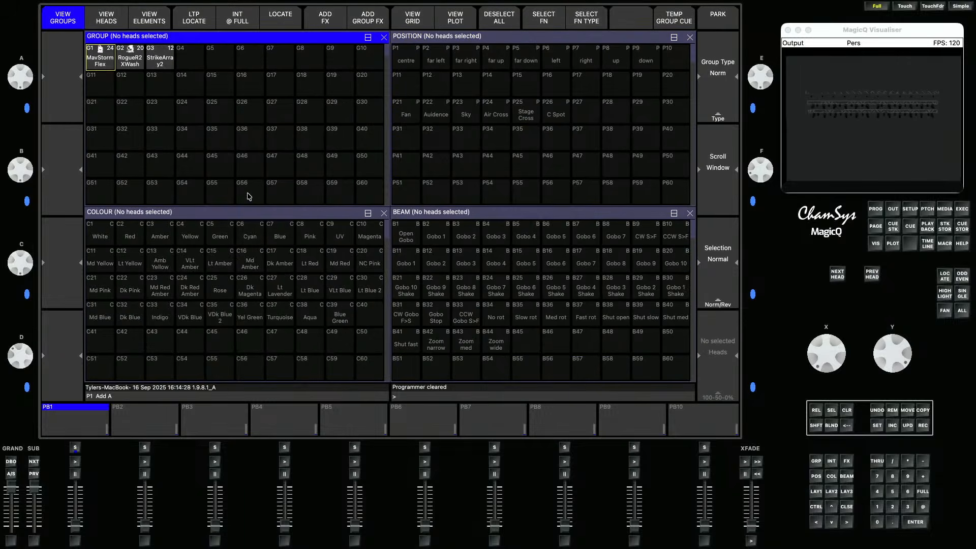
left_click(131, 59)
left_click(280, 18)
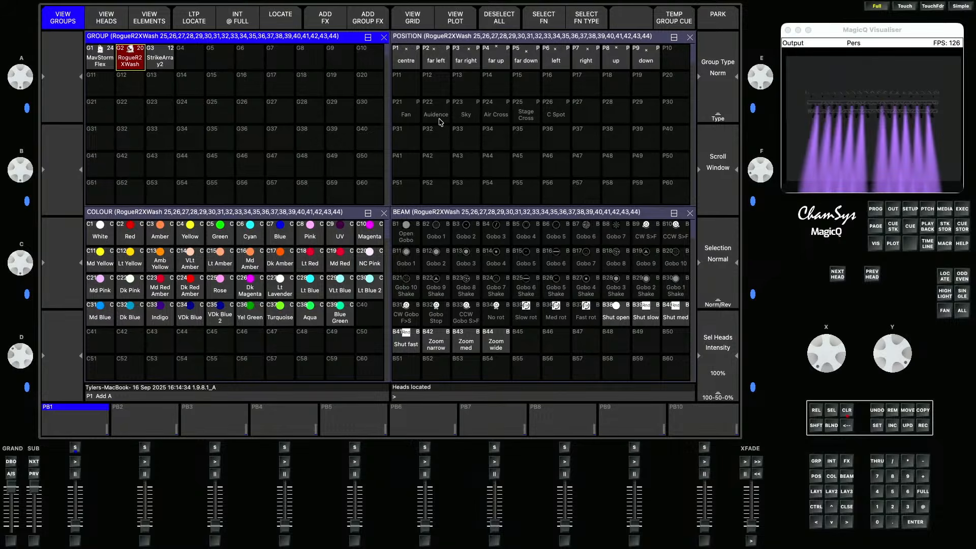
- Set the fan type to Group Grid for the RogueR2XWash group and check its grid layout
left_click(105, 70)
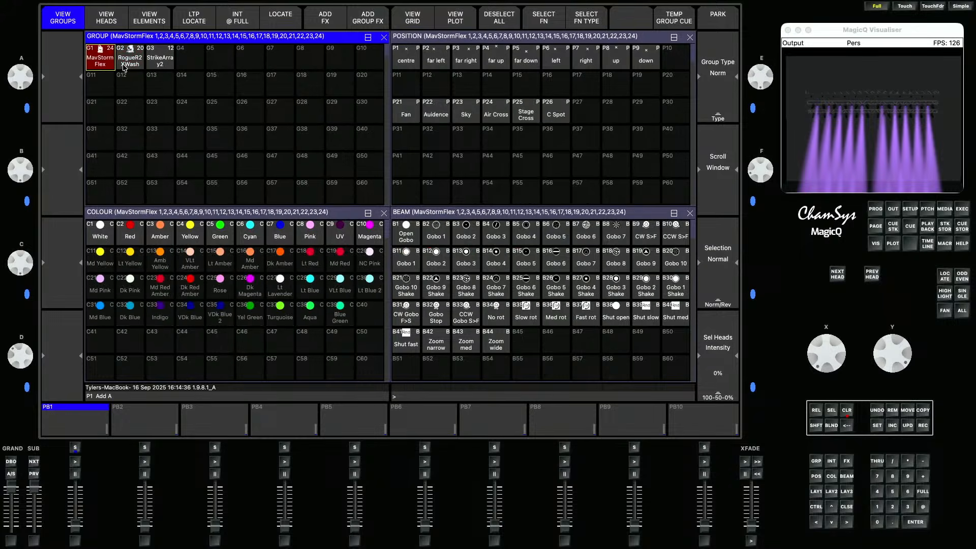
left_click(124, 67)
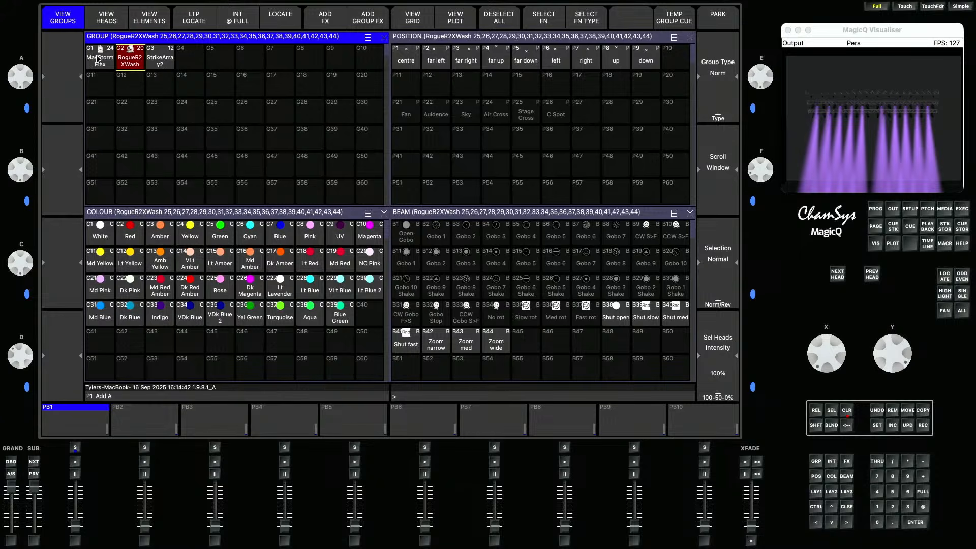
left_click(944, 311)
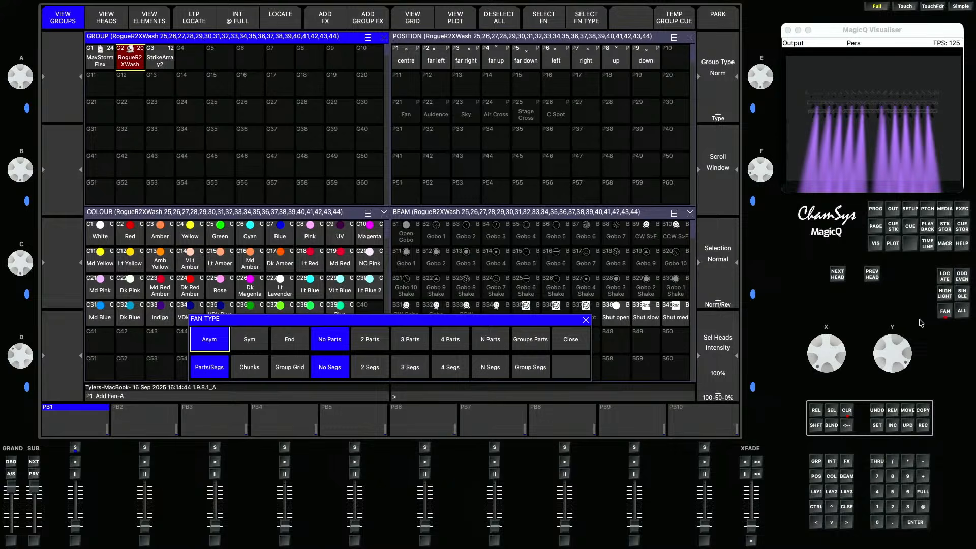
left_click(296, 370)
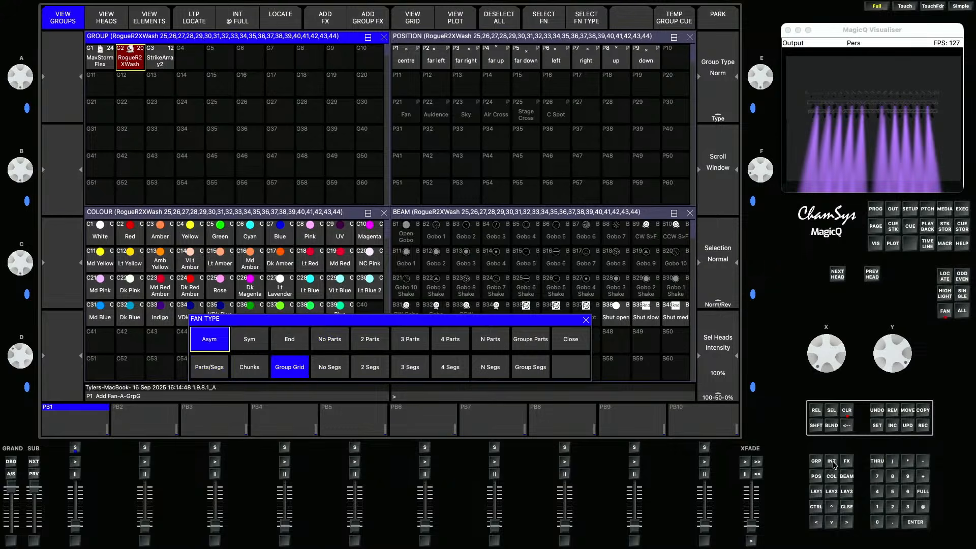
left_click(818, 477)
left_click(143, 62)
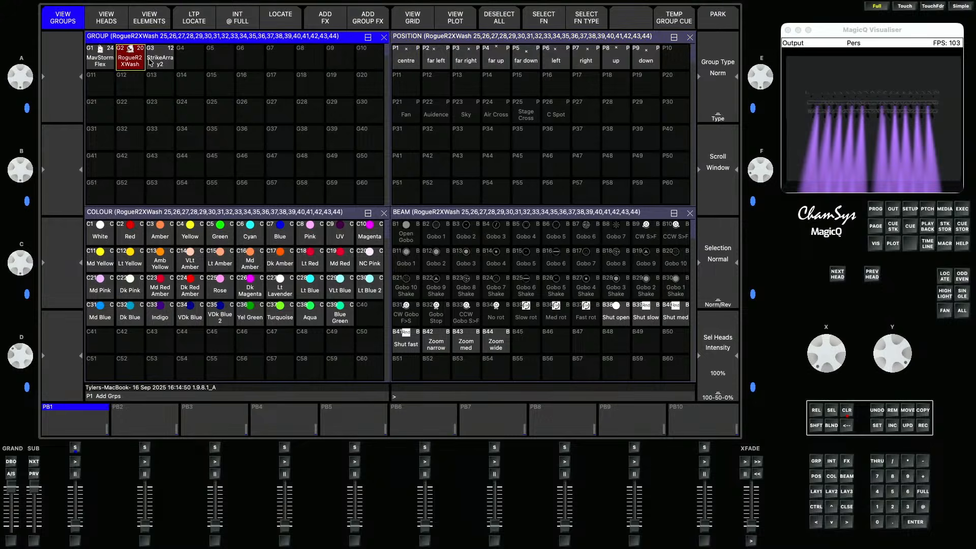
left_click(414, 19)
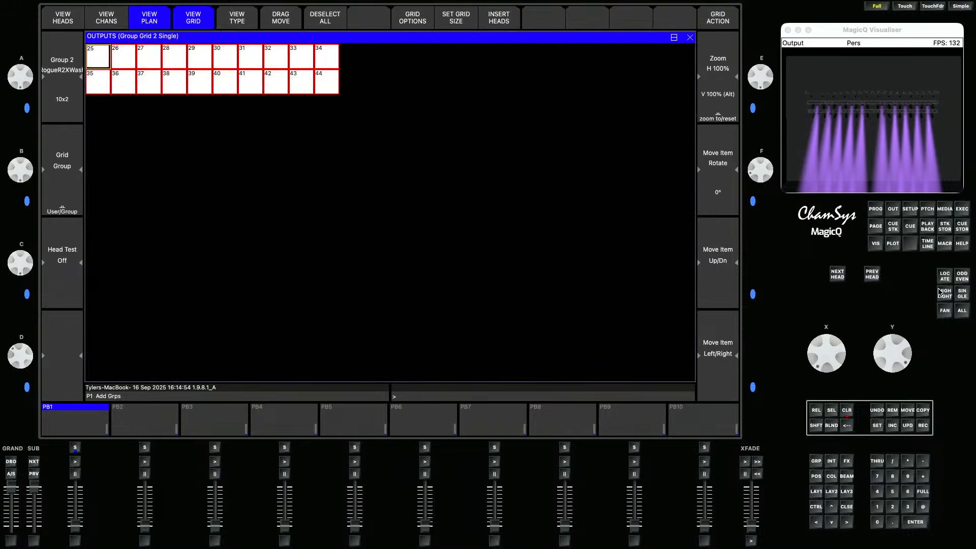
left_click(816, 491)
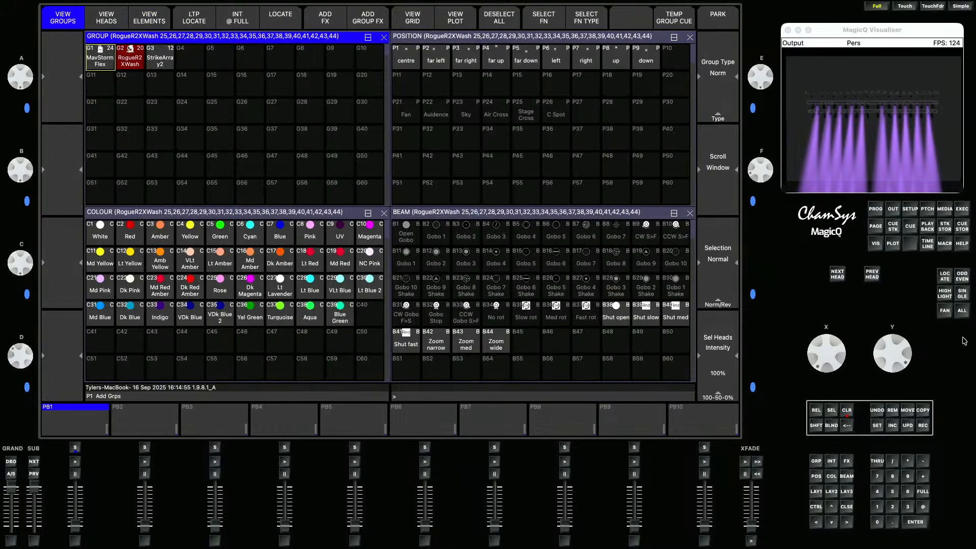
- Fan the RogueR2XWash pan across the group and merge it into position palette P21 "Fan"
left_click(945, 311)
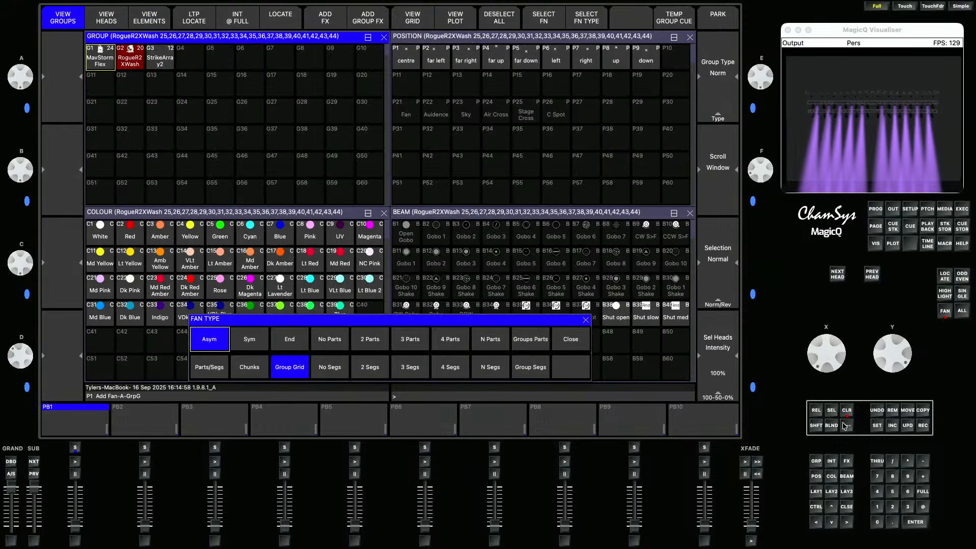
left_click(817, 476)
left_click(947, 310)
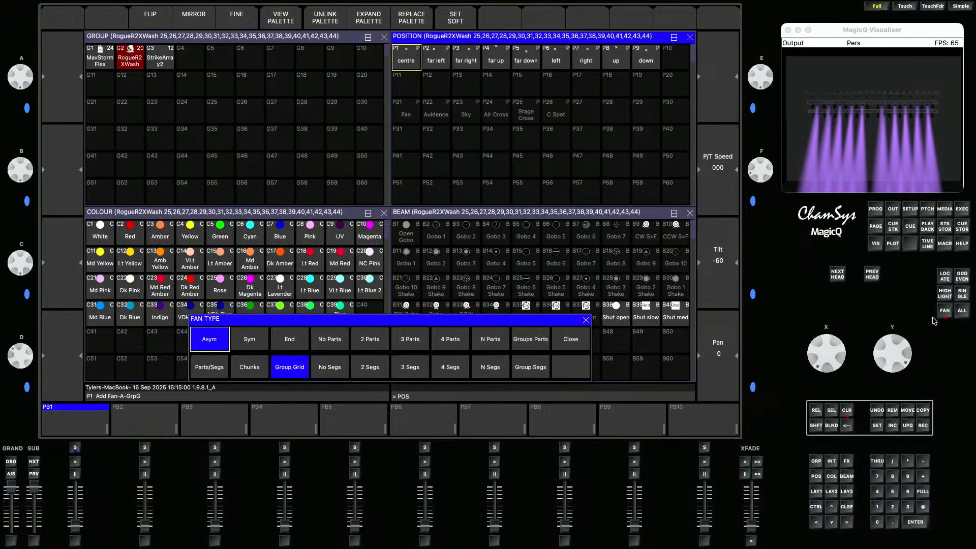
scroll(838, 359, "up", 5)
scroll(838, 359, "down", 10)
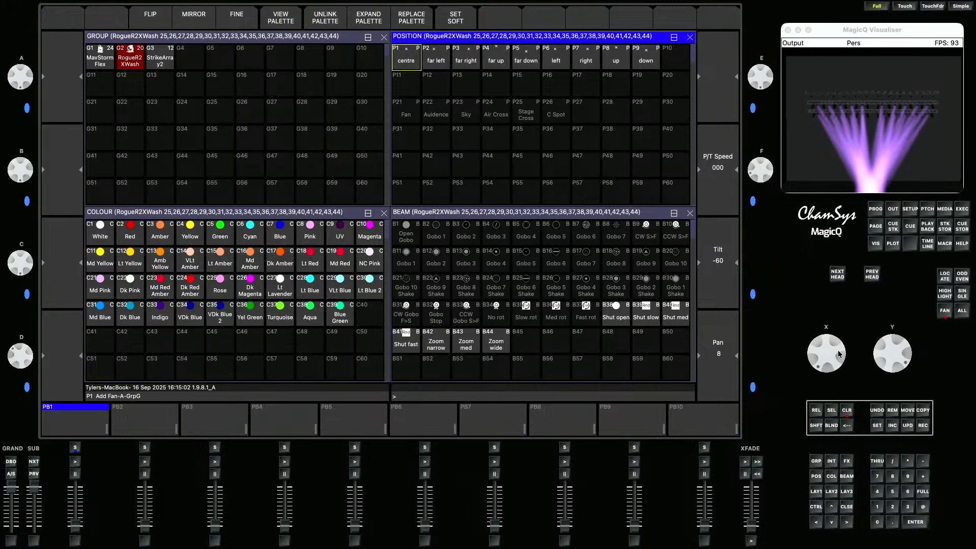
left_click(923, 426)
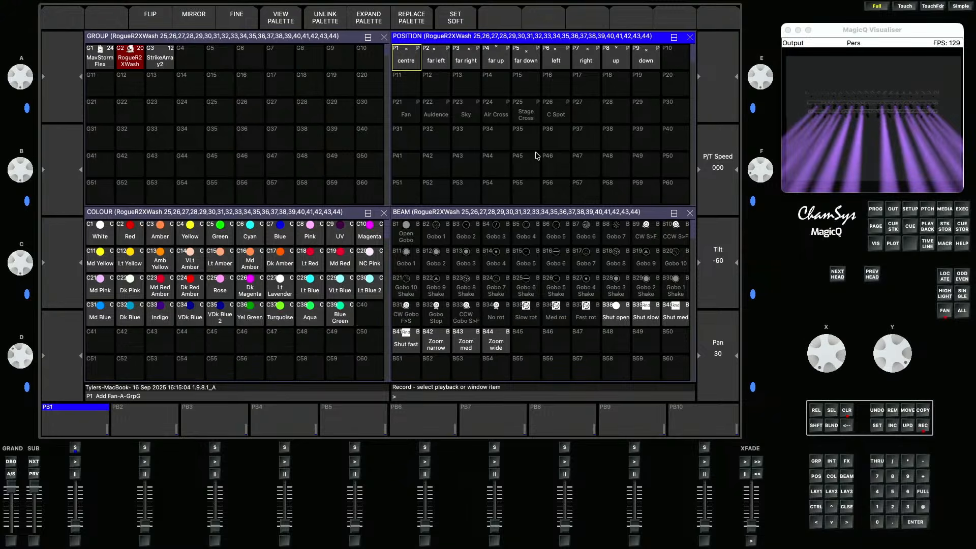
left_click(404, 114)
left_click(337, 166)
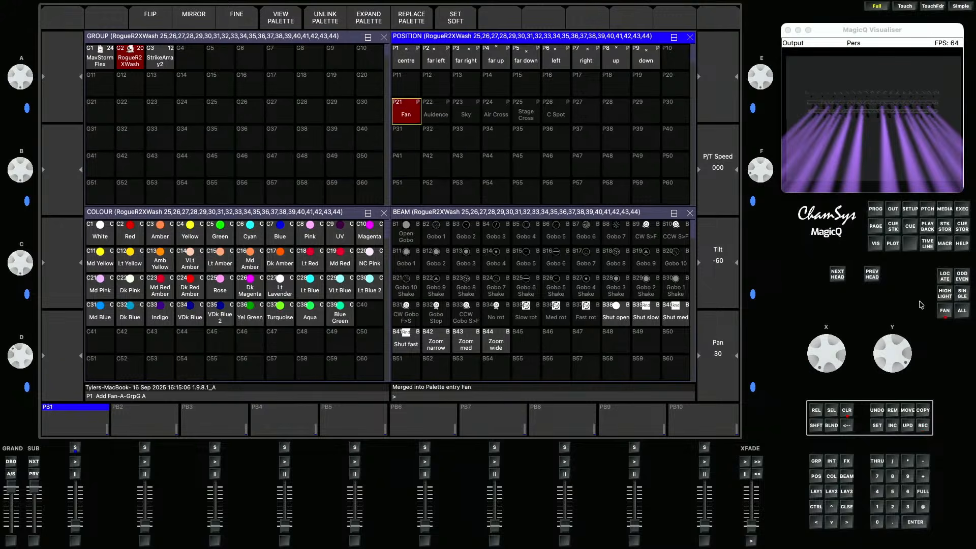
- Tilt the RogueR2XWash heads toward the audience and merge into position palette P22 "Auidence"
left_click(948, 313)
scroll(903, 343, "up", 3)
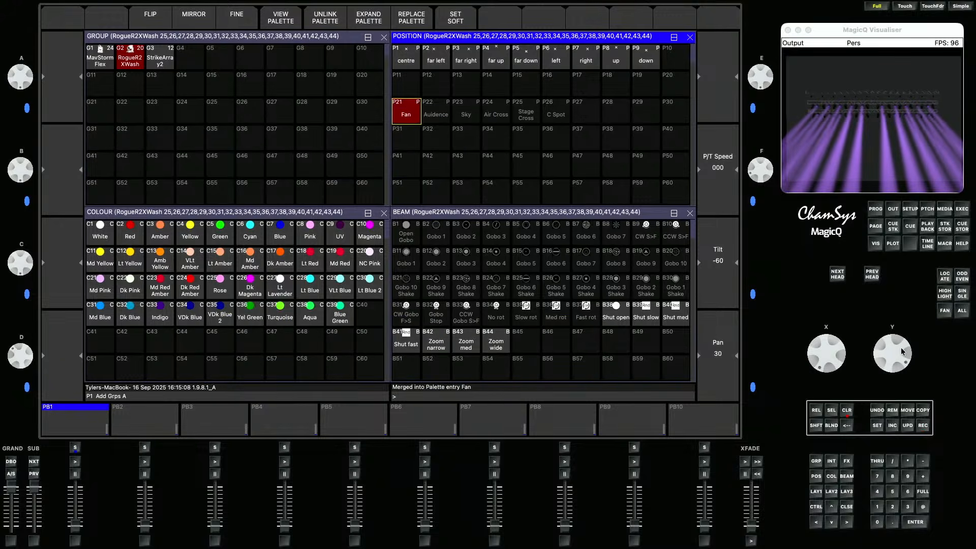
scroll(904, 343, "up", 1)
left_click(923, 426)
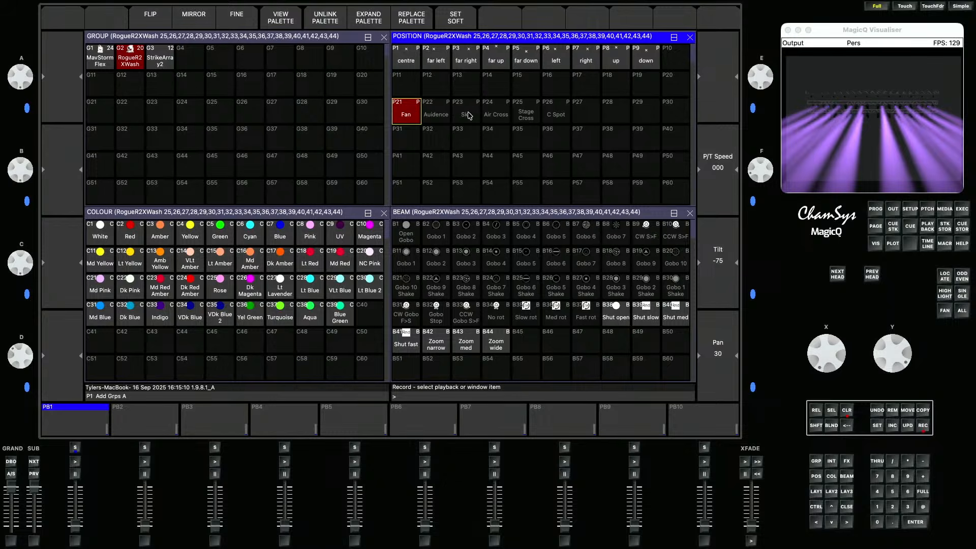
left_click(436, 112)
left_click(336, 167)
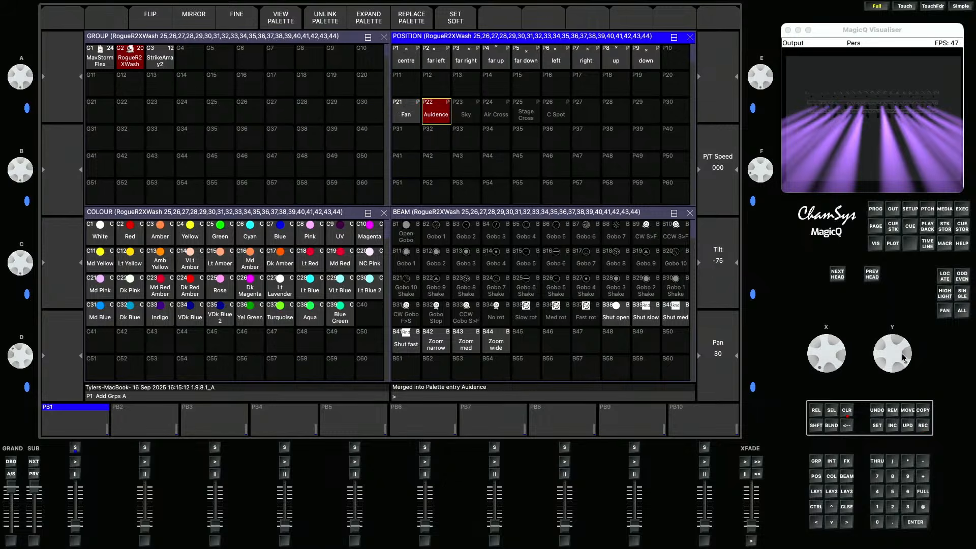
- Tilt the RogueR2XWash heads further up and merge into position palette P23 "Sky"
scroll(902, 346, "up", 5)
left_click(922, 426)
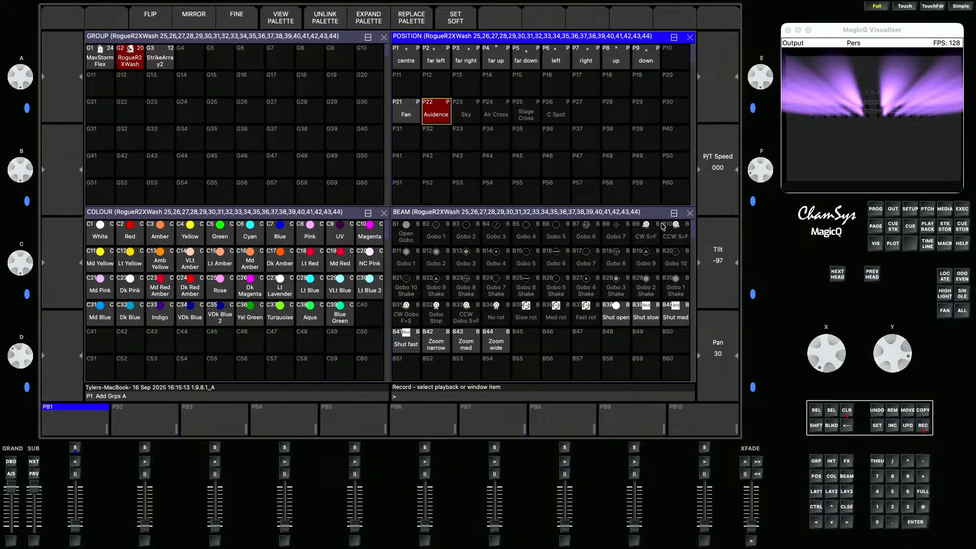
left_click(461, 111)
left_click(336, 163)
- Pan odd and even RogueR2XWash heads in opposite directions and merge into position palette P24 "Air Cross"
left_click(966, 277)
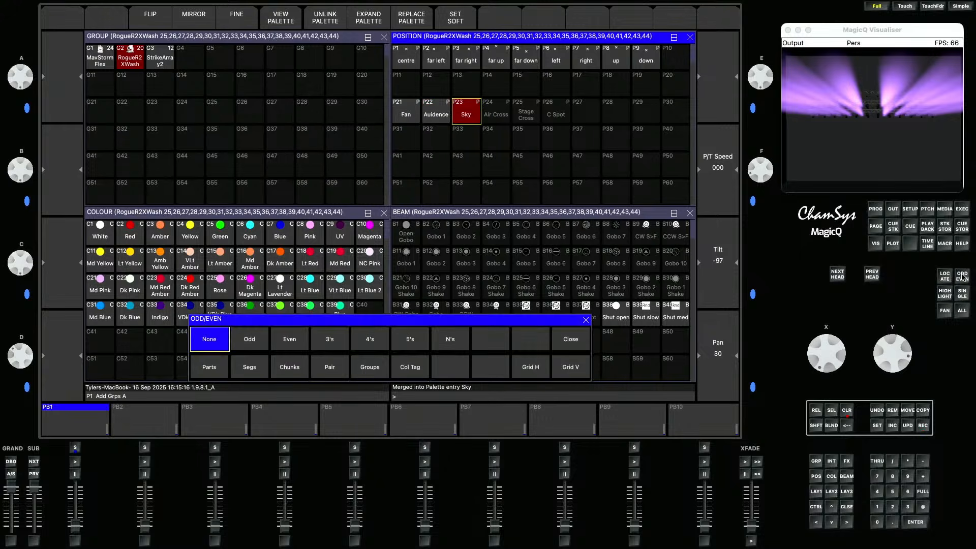
scroll(837, 355, "up", 5)
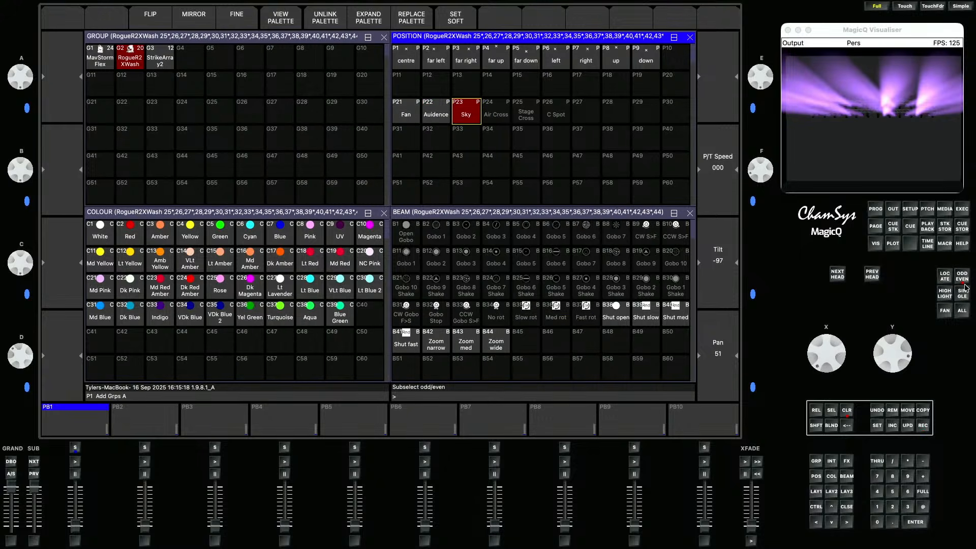
scroll(839, 356, "down", 5)
scroll(840, 355, "down", 5)
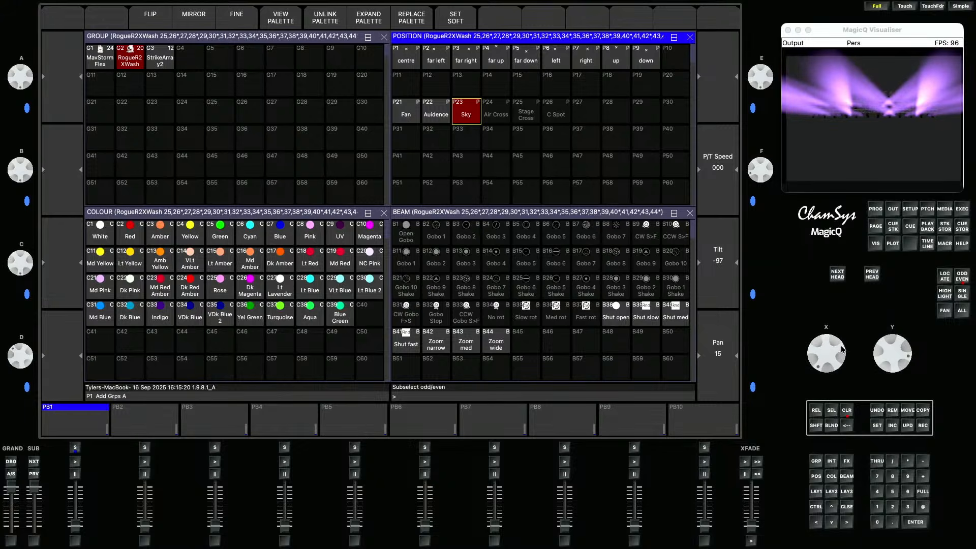
left_click(961, 312)
left_click(922, 424)
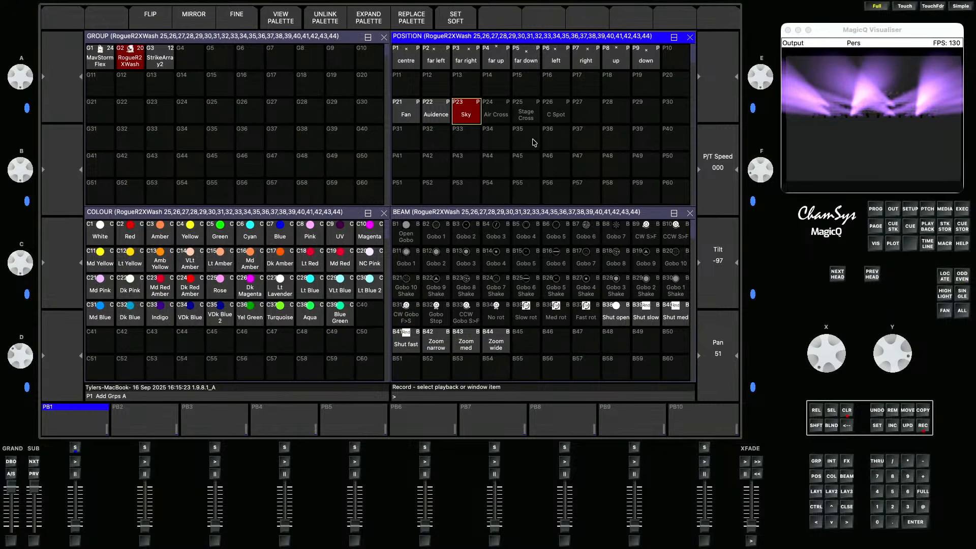
left_click(486, 114)
left_click(334, 164)
- Recall the Fan position, pan odd and even RogueR2XWash heads in opposite directions, and merge into position palette P25 "Stage Cross"
left_click(415, 112)
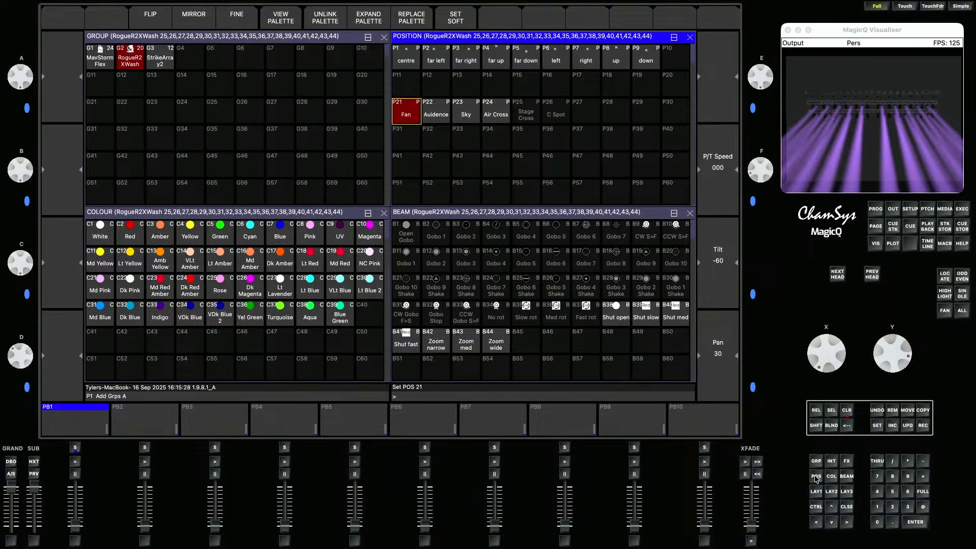
left_click(962, 275)
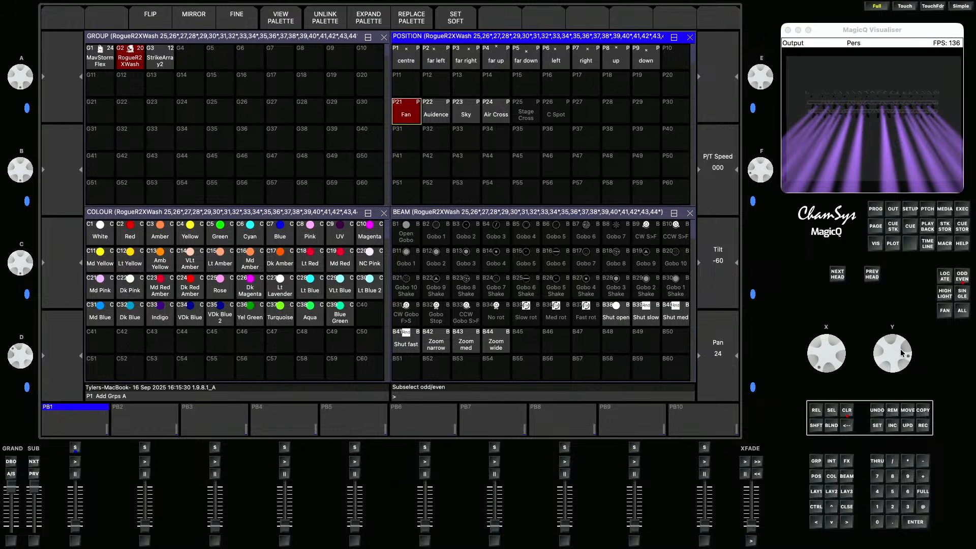
scroll(837, 355, "up", 10)
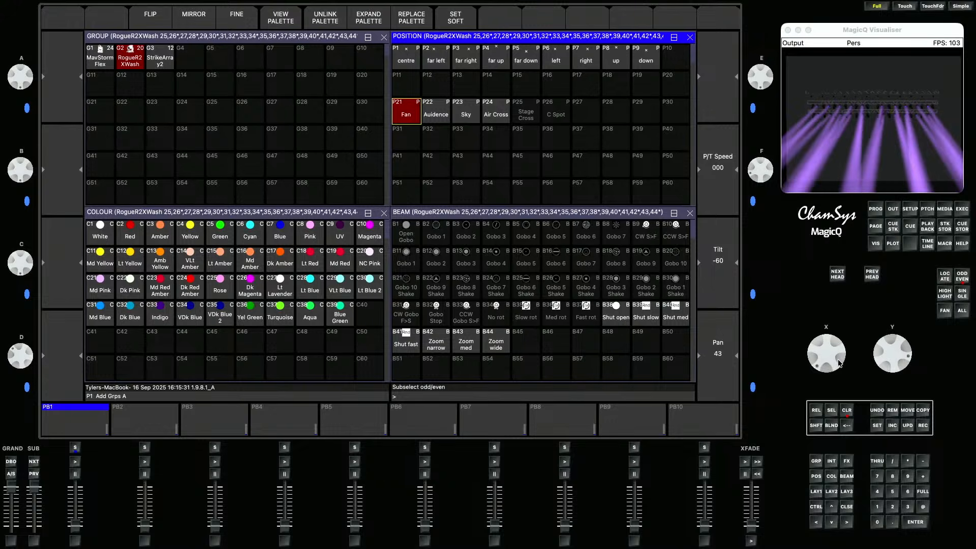
left_click(962, 277)
scroll(833, 353, "down", 20)
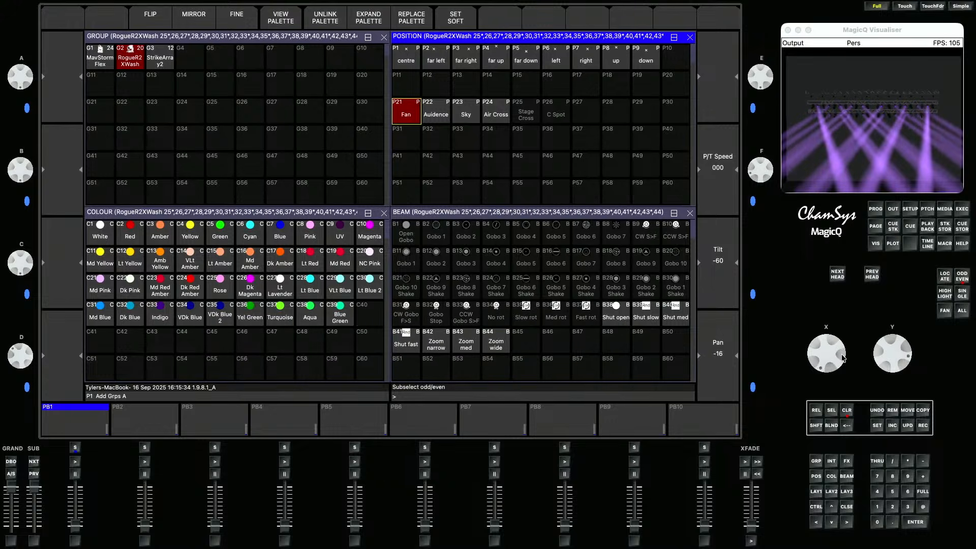
left_click(962, 310)
left_click(922, 425)
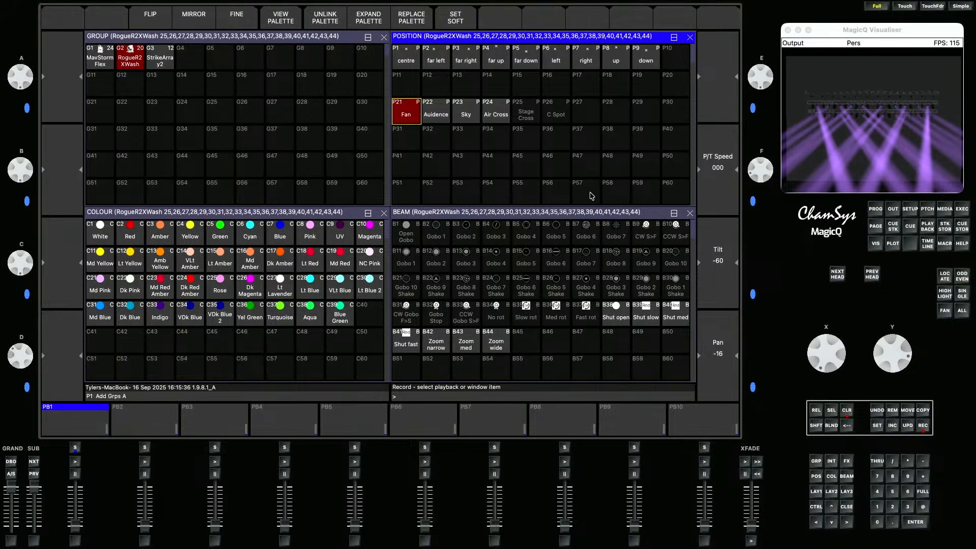
left_click(531, 116)
left_click(330, 162)
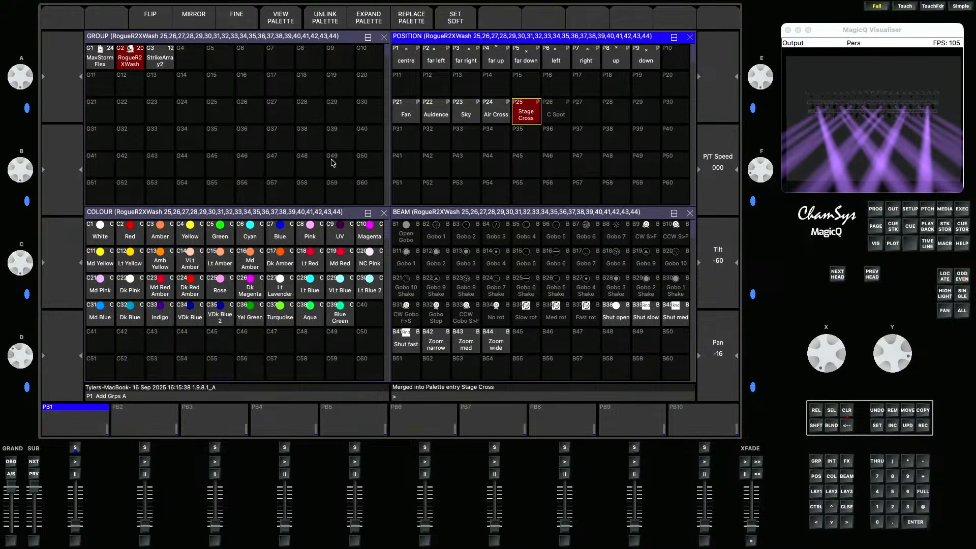
- Focus the RogueR2XWash heads onto a centre-stage point in the stage plot and merge into position palette P26 "C Spot"
left_click(893, 241)
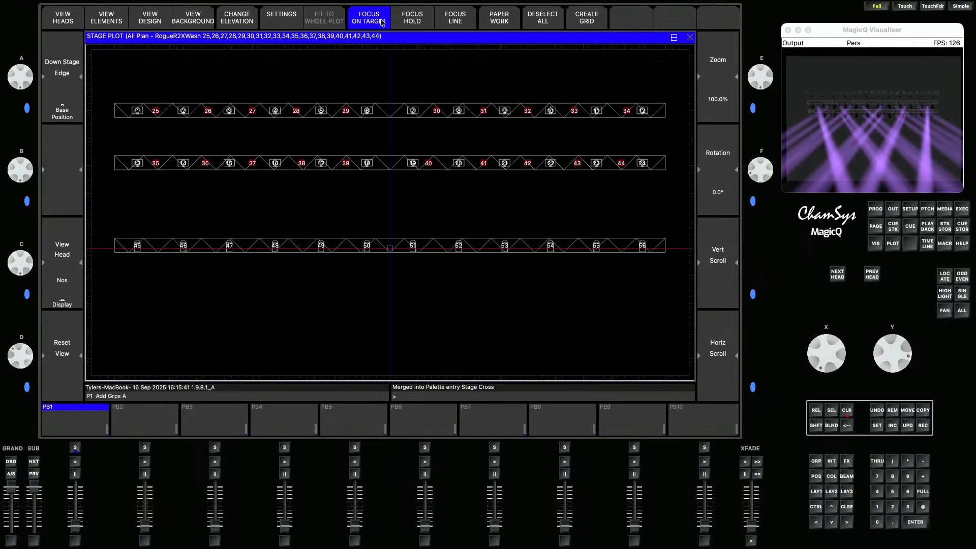
left_click(389, 254)
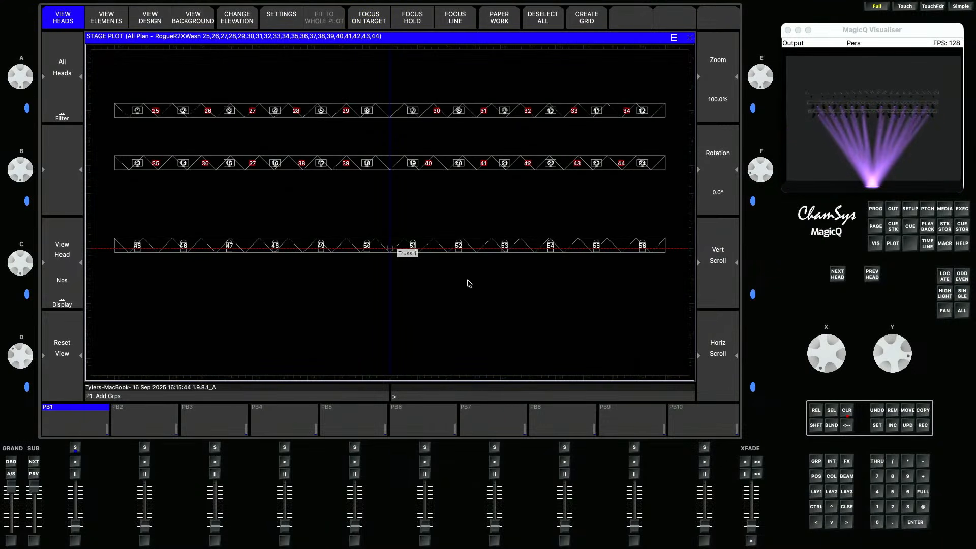
left_click(410, 21)
mouse_move(416, 194)
left_mouse_down()
mouse_move(392, 211)
mouse_move(396, 220)
mouse_move(493, 227)
mouse_move(281, 220)
mouse_move(367, 224)
mouse_move(389, 247)
left_mouse_up()
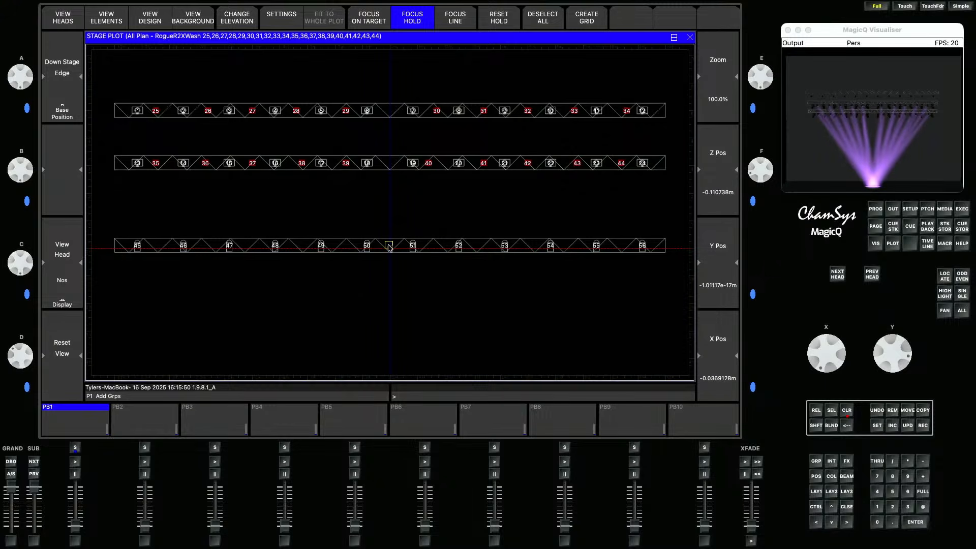
left_click(815, 491)
left_click(925, 428)
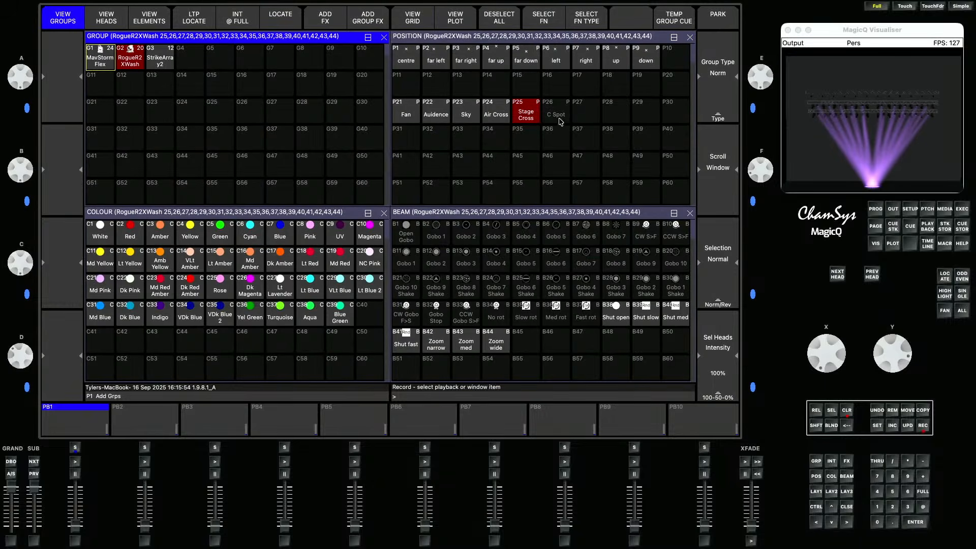
left_click(556, 118)
left_click(333, 161)
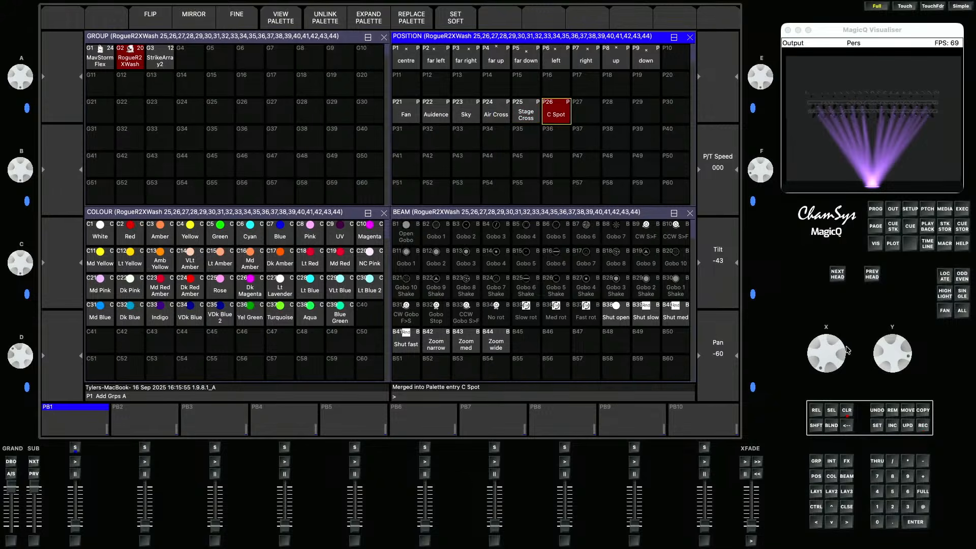
- Clear the programmer, bring the MavStormFlex group to full intensity and record it as a cue on playback PB1
left_click(846, 410)
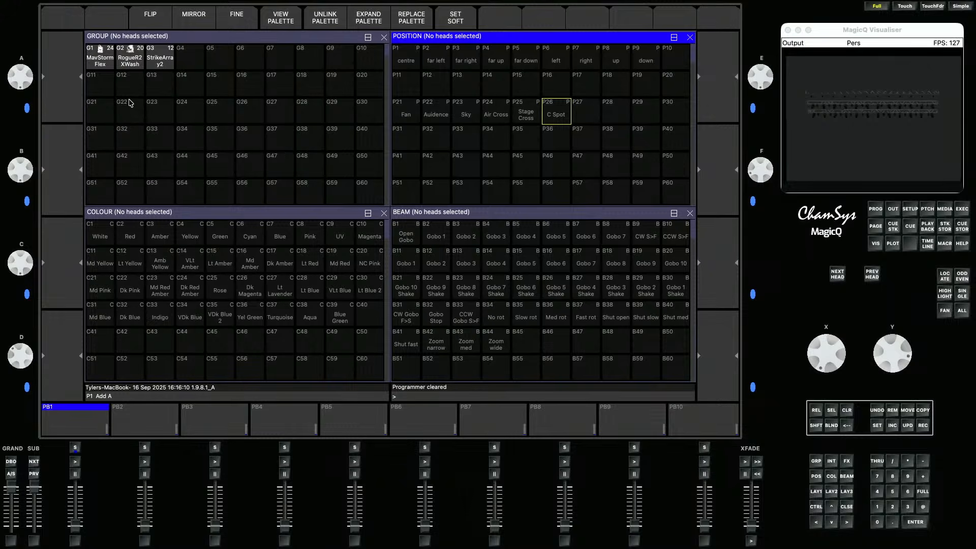
left_click(96, 67)
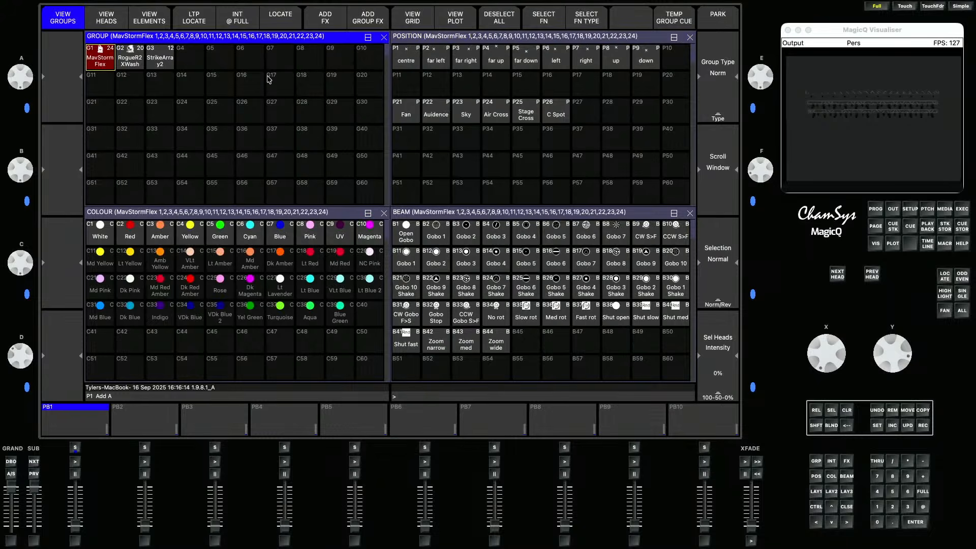
left_click(249, 23)
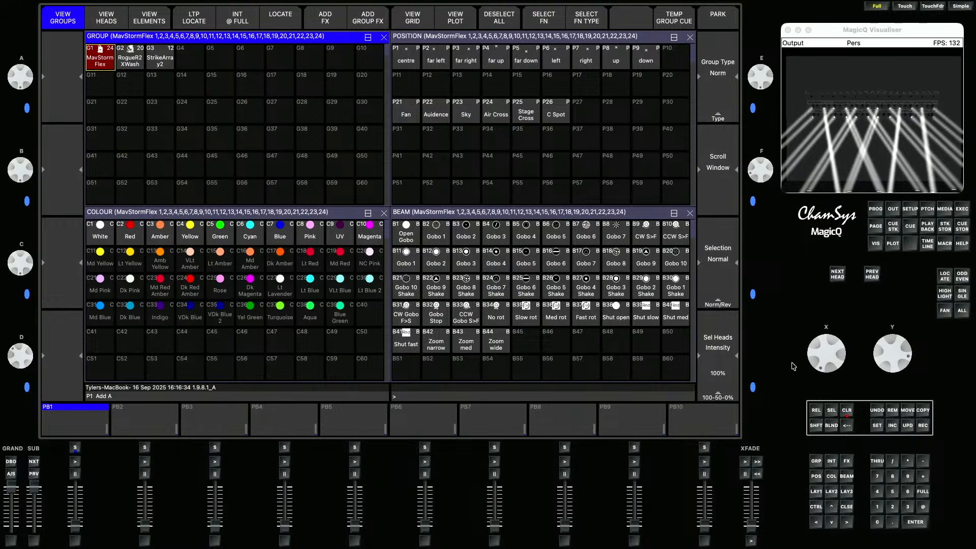
left_click(922, 425)
left_click(74, 423)
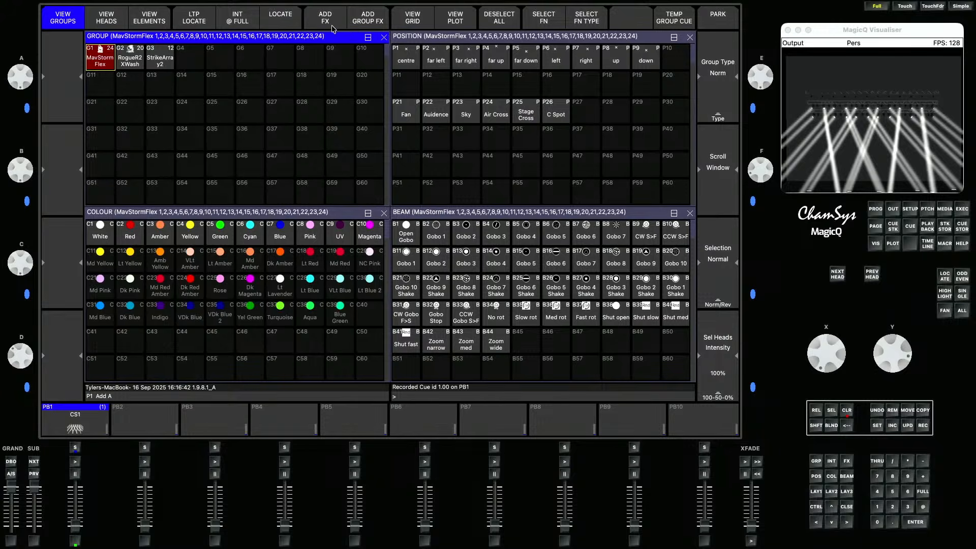
- Add the Dim Chase intensity group FX to the MavStormFlex heads and set their levels to 0%
left_click(371, 22)
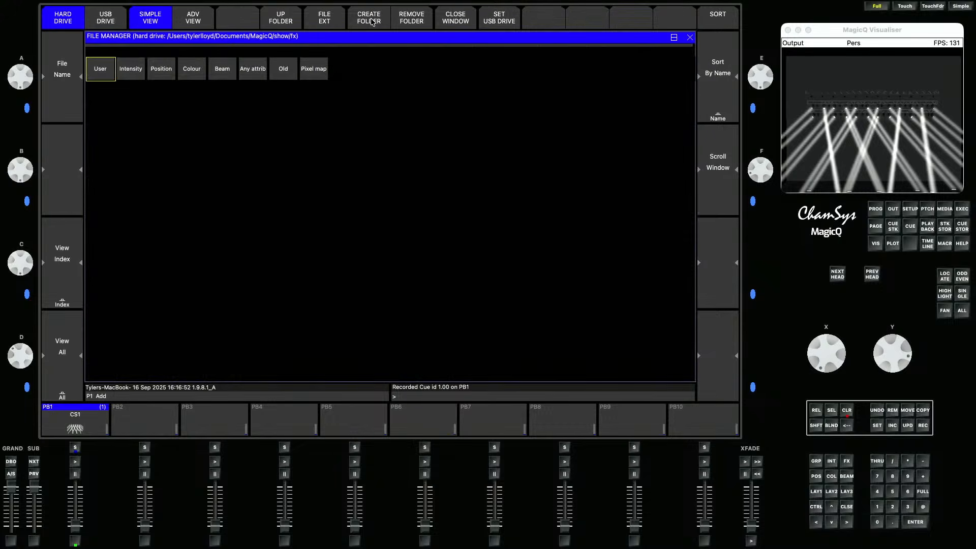
left_click(127, 75)
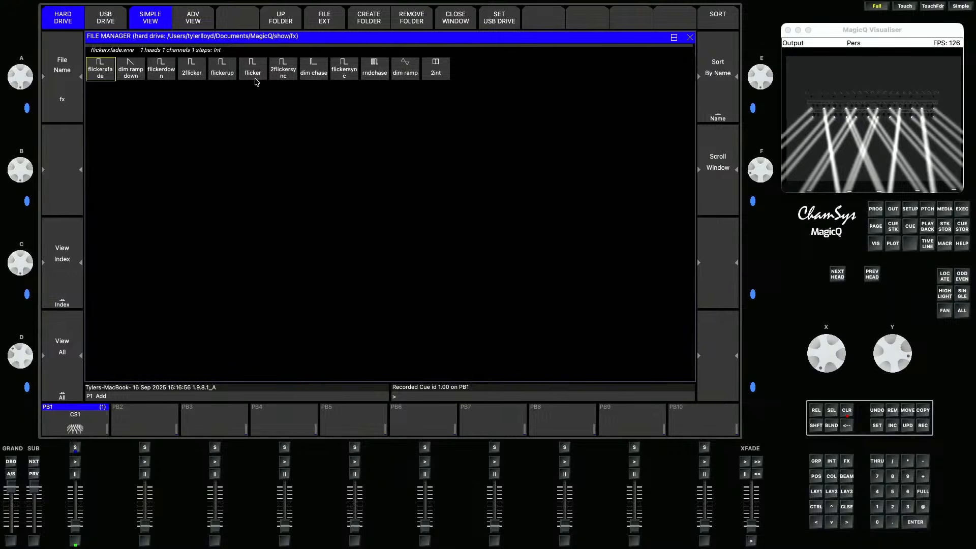
left_click(321, 73)
type("@0")
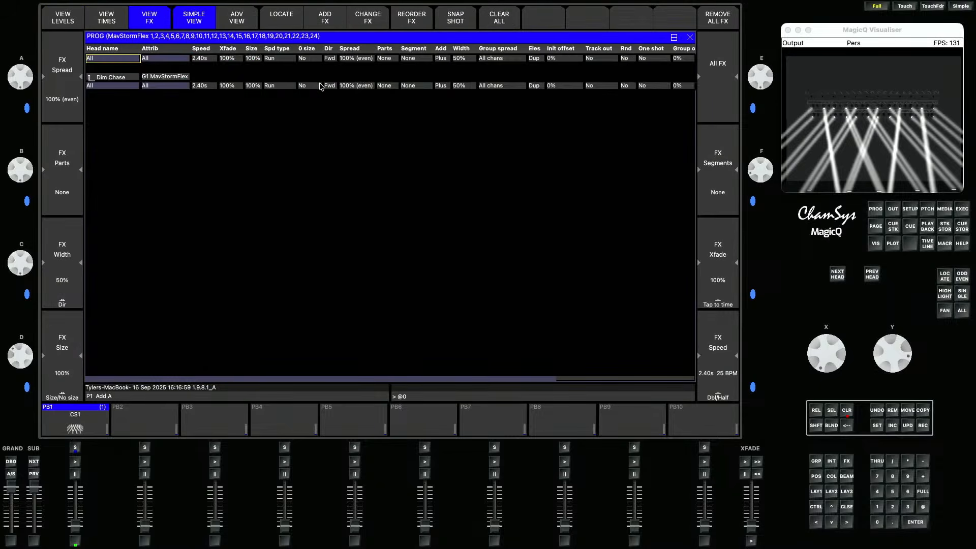
key("Return")
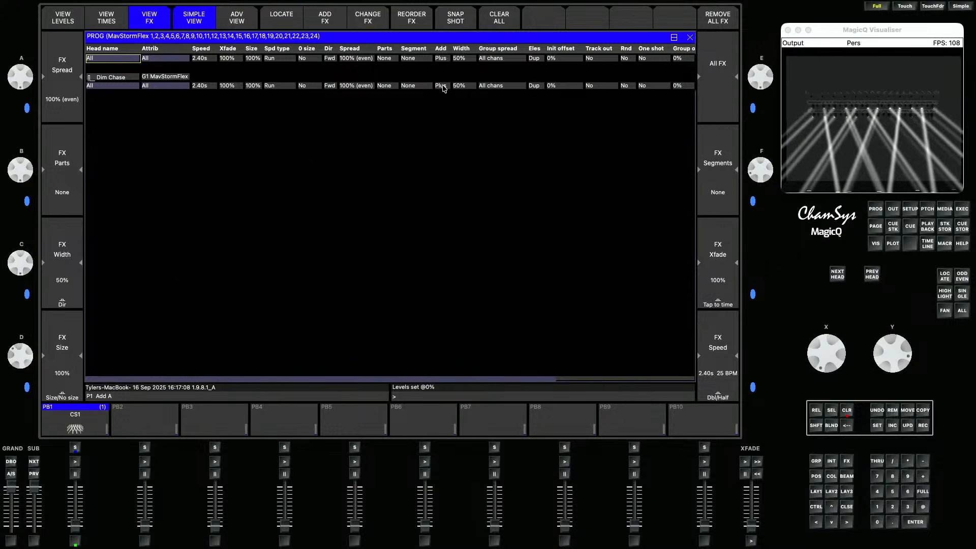
- Set the Dim Chase direction to Rnd and record it as the next cue on PB1
left_click(333, 87)
left_click(536, 110)
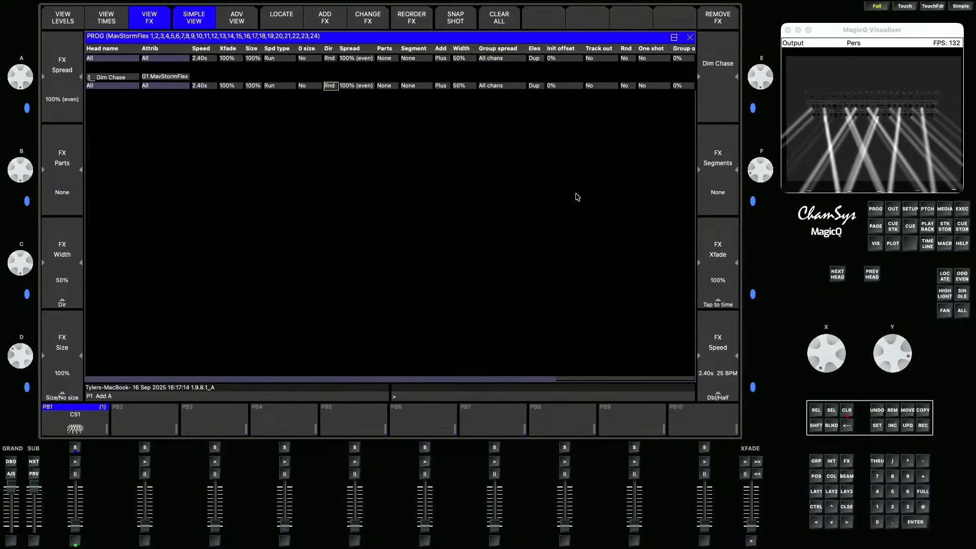
left_click(923, 427)
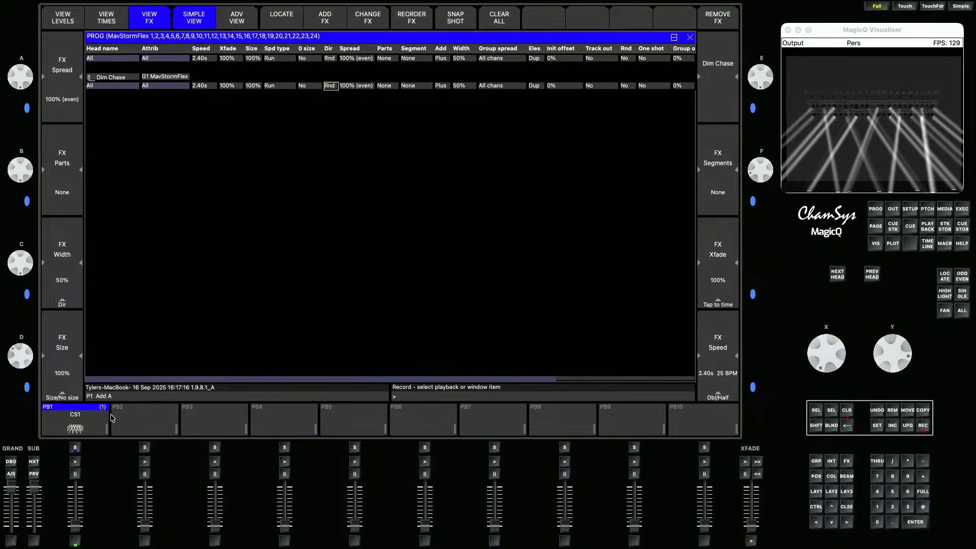
left_click(88, 419)
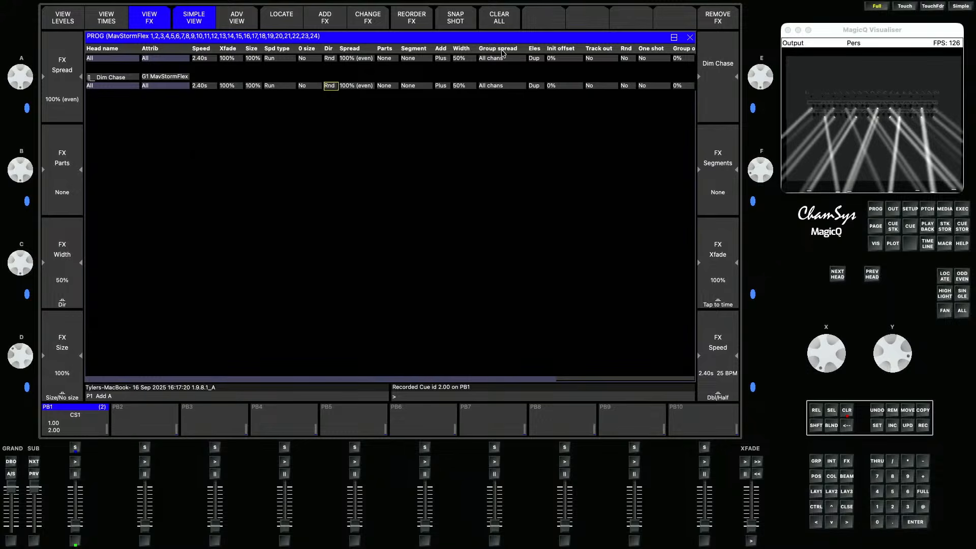
- Set the FX group spread to Grid H with direction Fwd and record it as the next cue on PB1
left_click(501, 90)
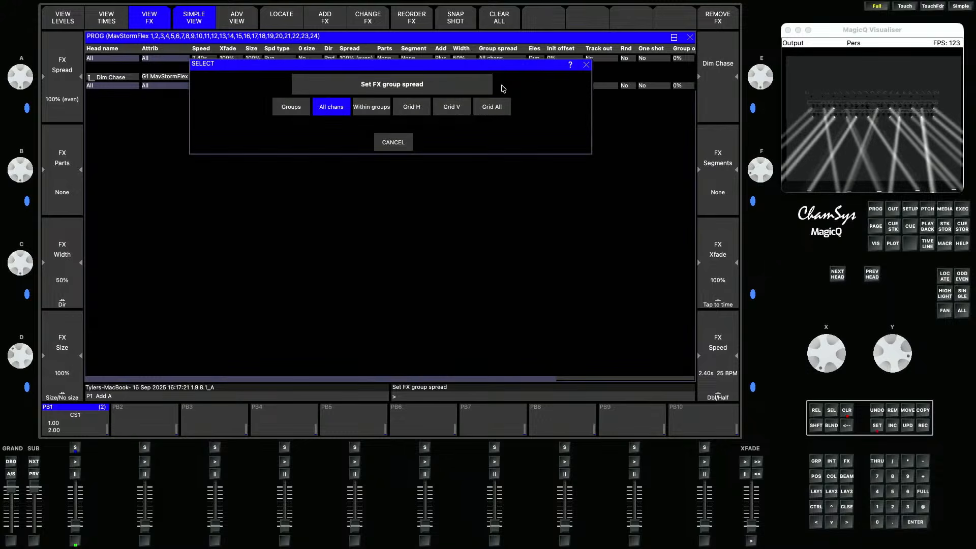
left_click(418, 108)
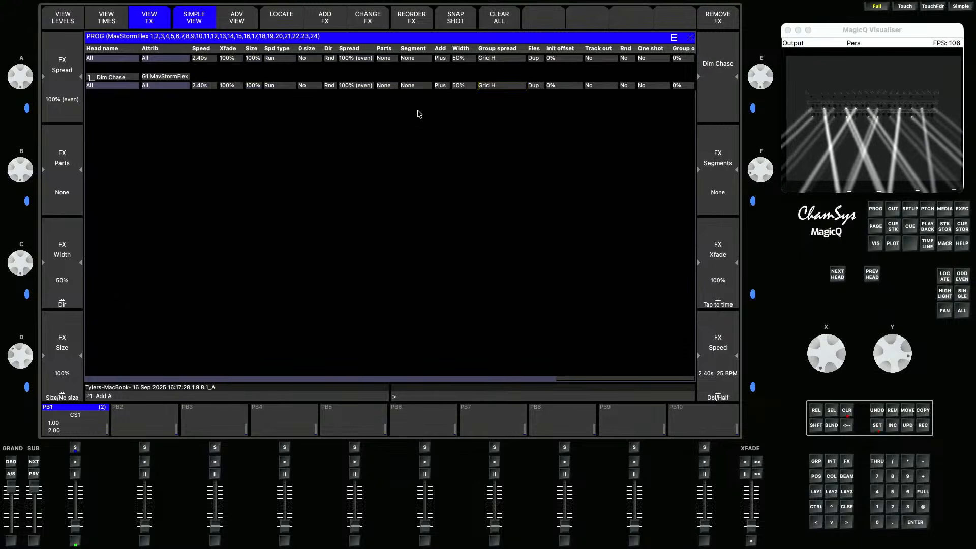
left_click(330, 86)
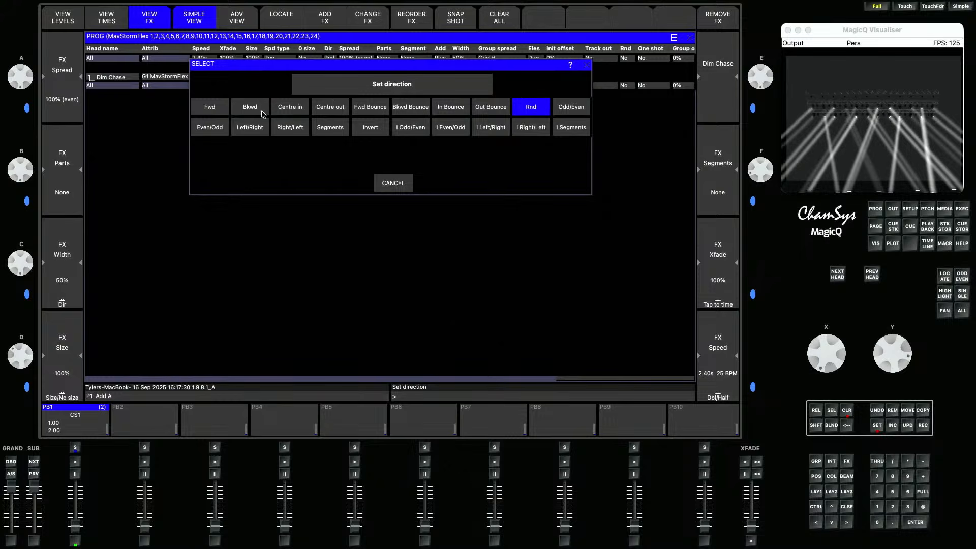
left_click(224, 109)
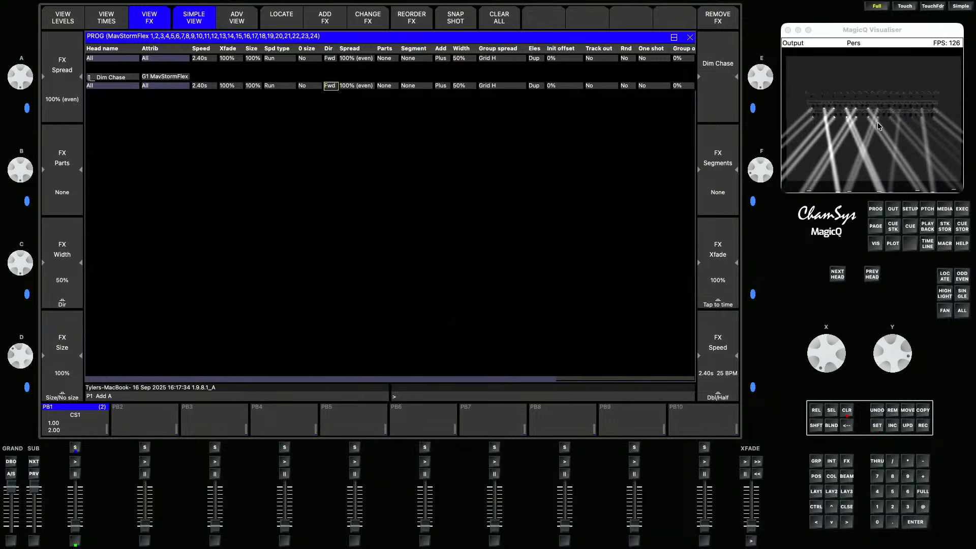
left_click(922, 424)
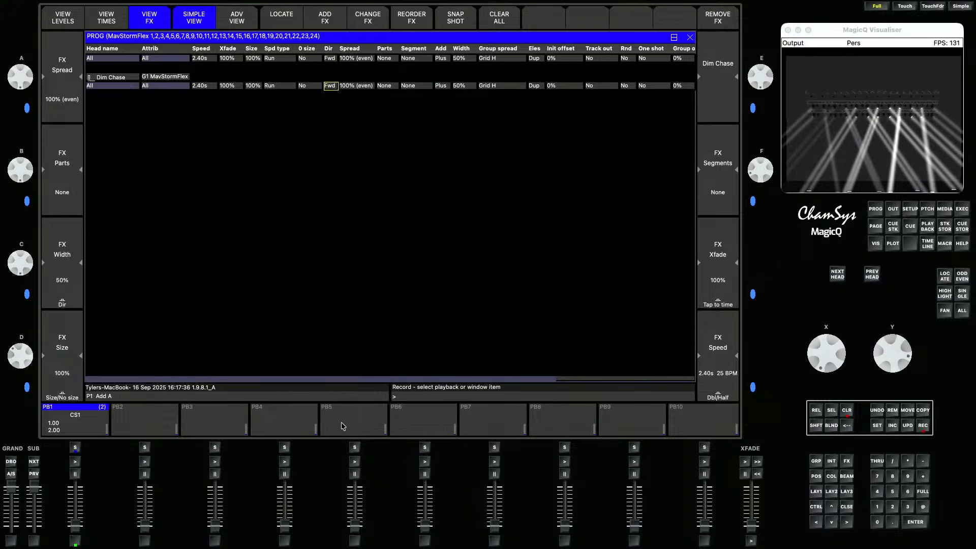
left_click(77, 422)
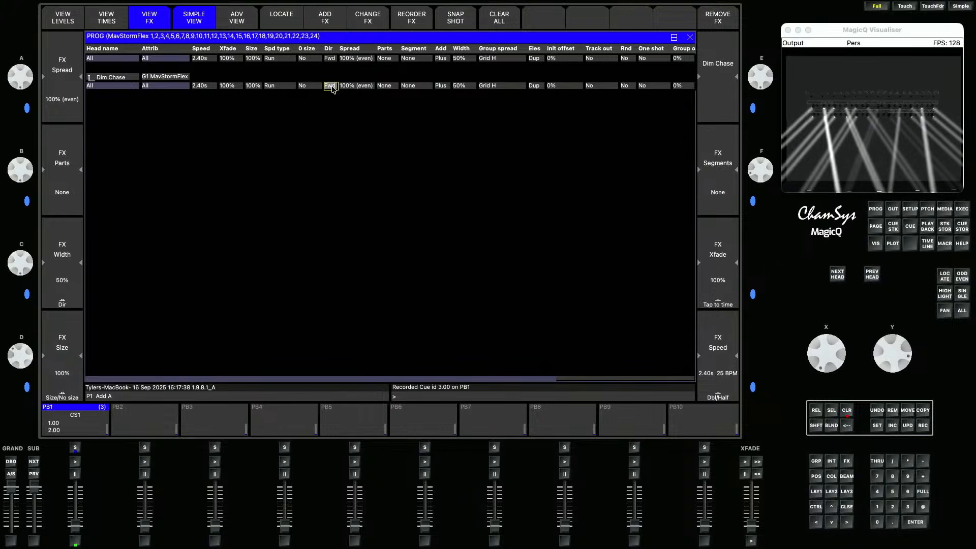
- Change the chase direction to Bkwd and record it as the next cue on PB1
left_click(331, 85)
left_click(260, 108)
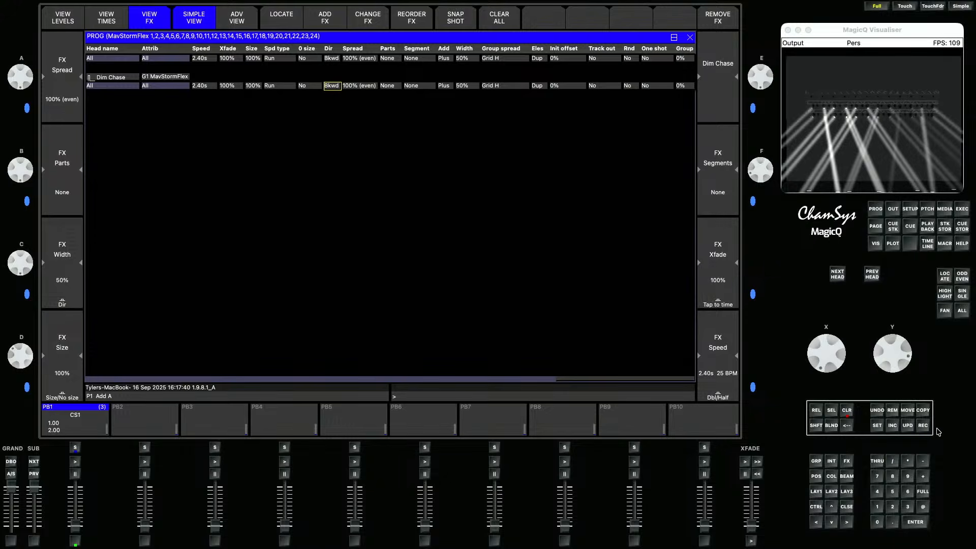
left_click(922, 425)
left_click(81, 417)
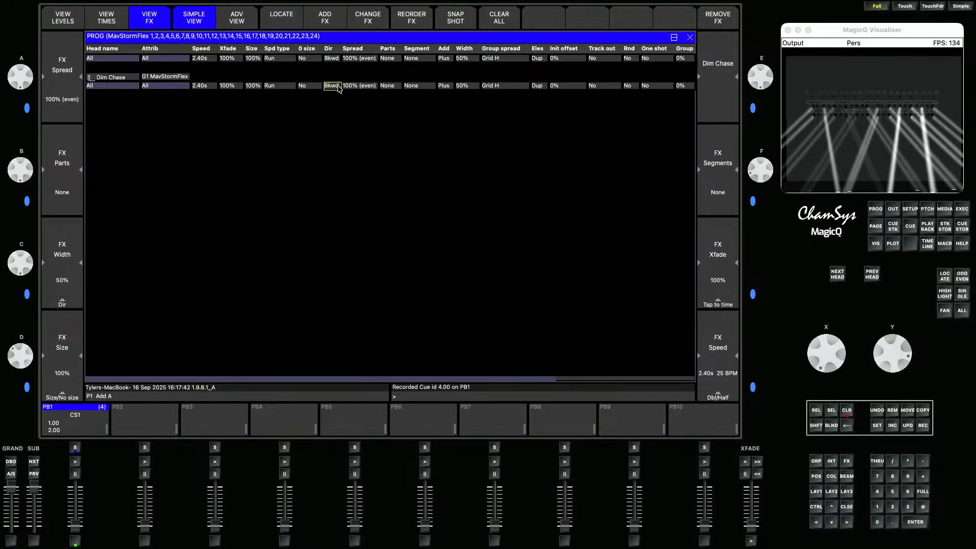
- Set the chase direction to Centre in with a 30% width and record it as the next cue on PB1
left_click(336, 85)
left_click(286, 109)
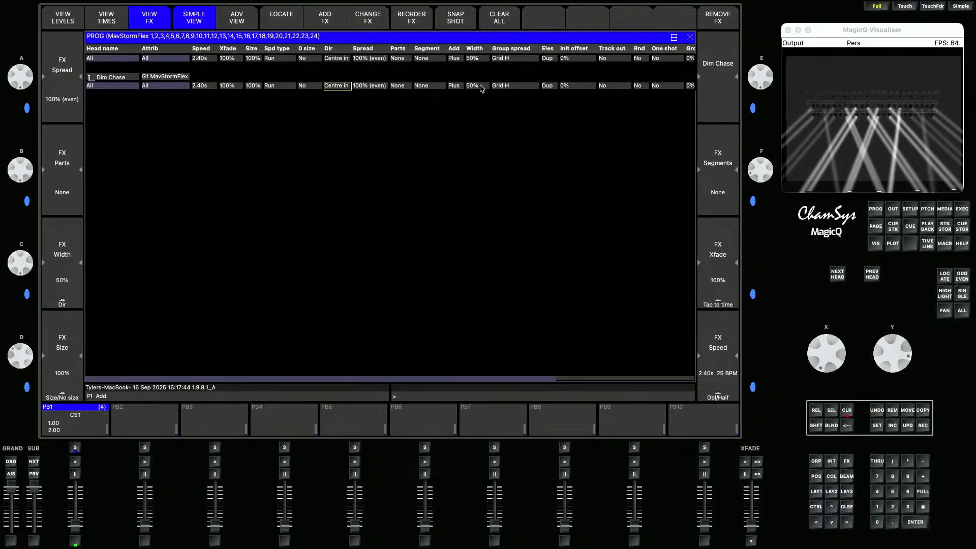
left_click(477, 86)
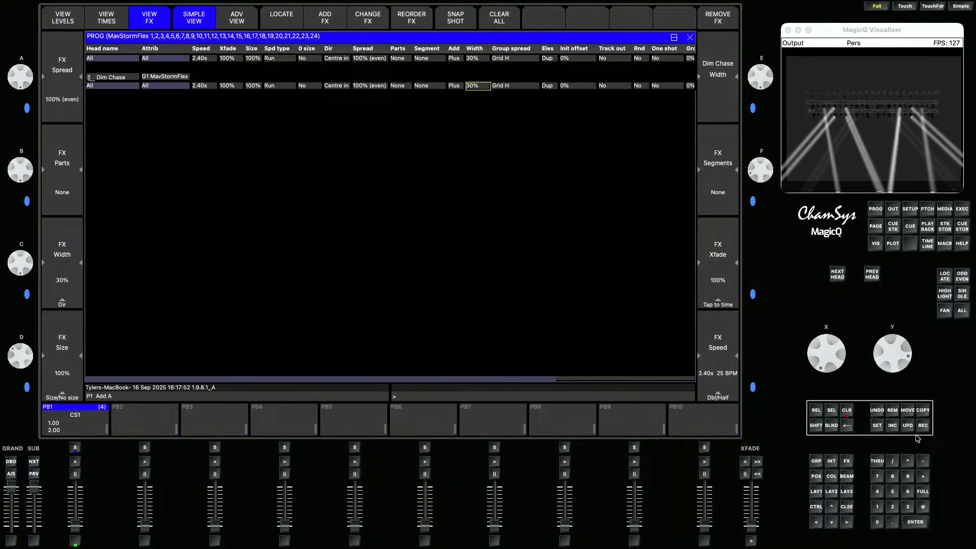
left_click(922, 426)
left_click(59, 427)
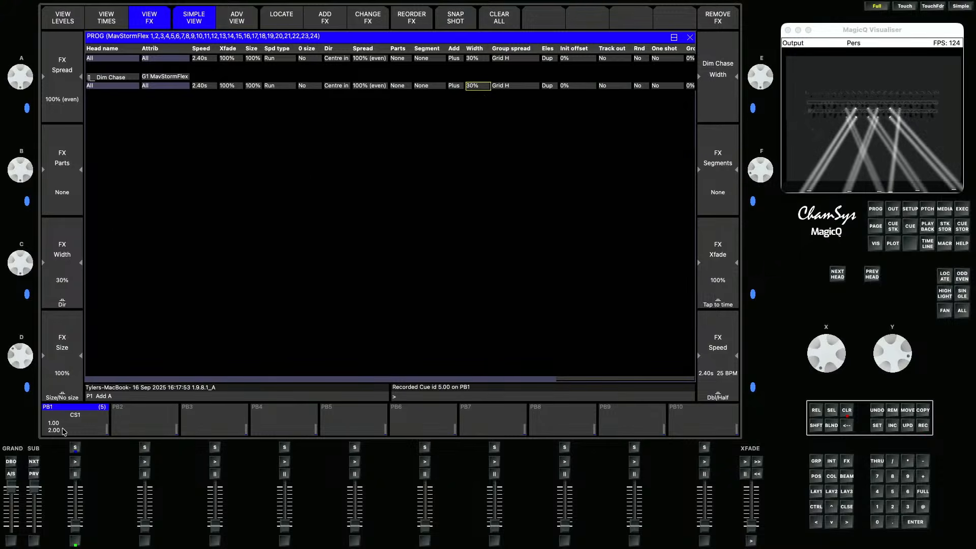
- Clear the programmer, open PB1's cue stack and set all its steps to individual cue timing
left_click(845, 413)
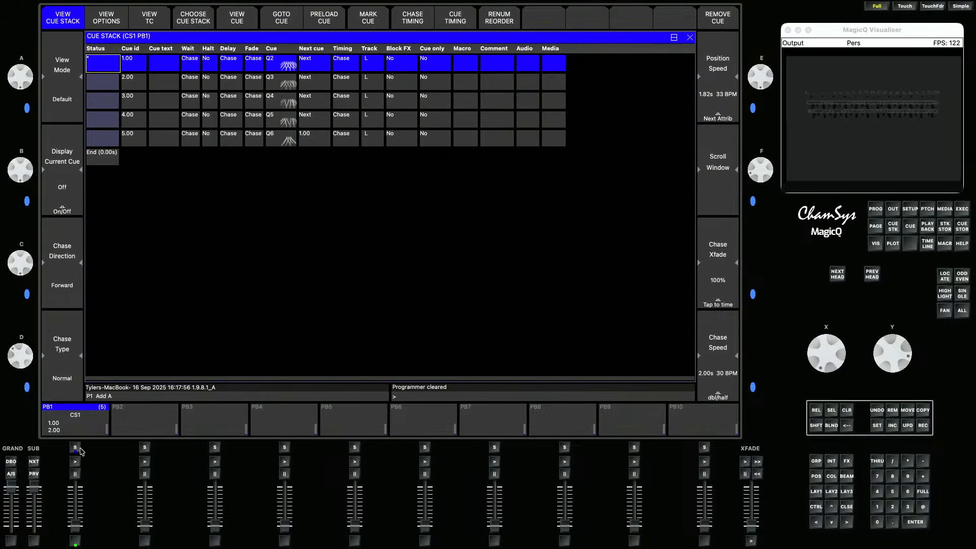
left_click(75, 448)
left_click(456, 23)
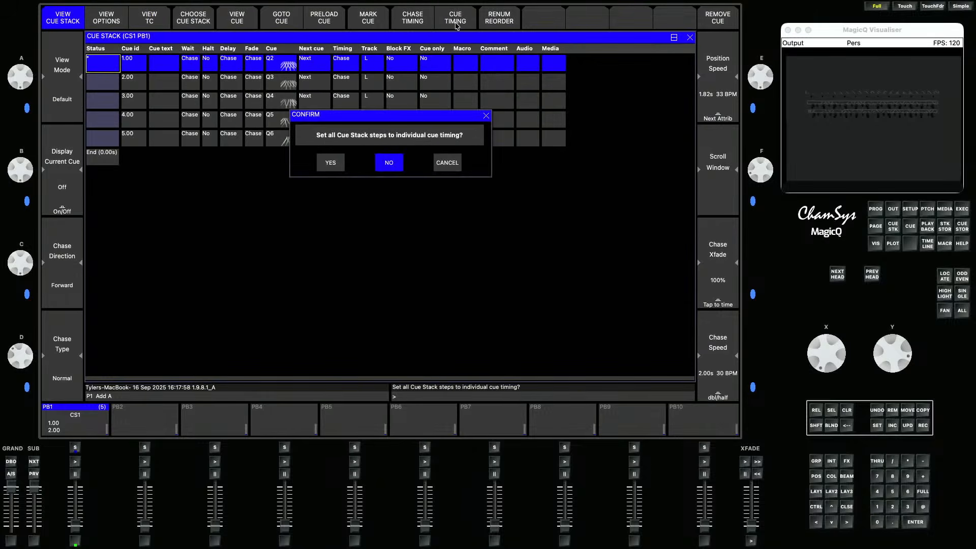
left_click(343, 163)
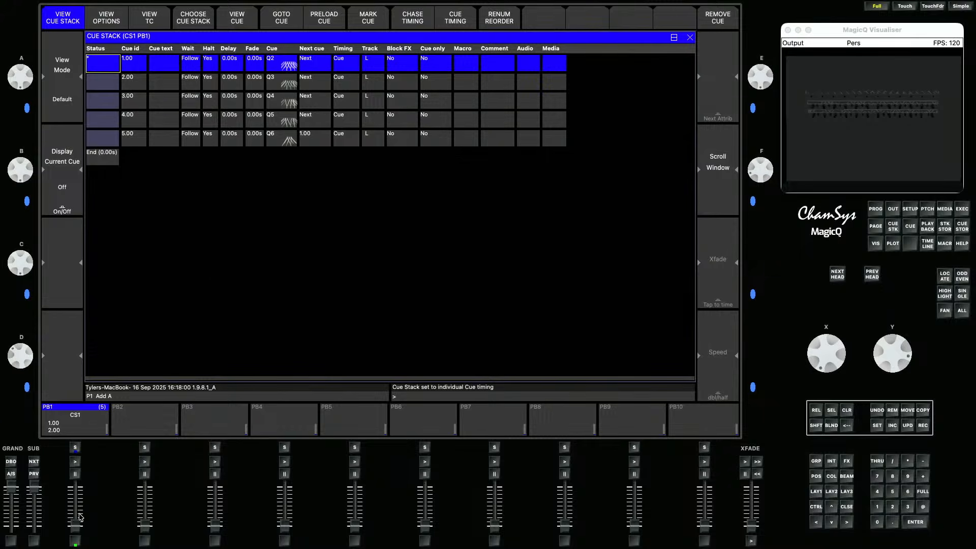
- Raise PB1's fader and name cue 1 "Full"
left_click_drag(75, 525, 75, 487)
left_click(169, 69)
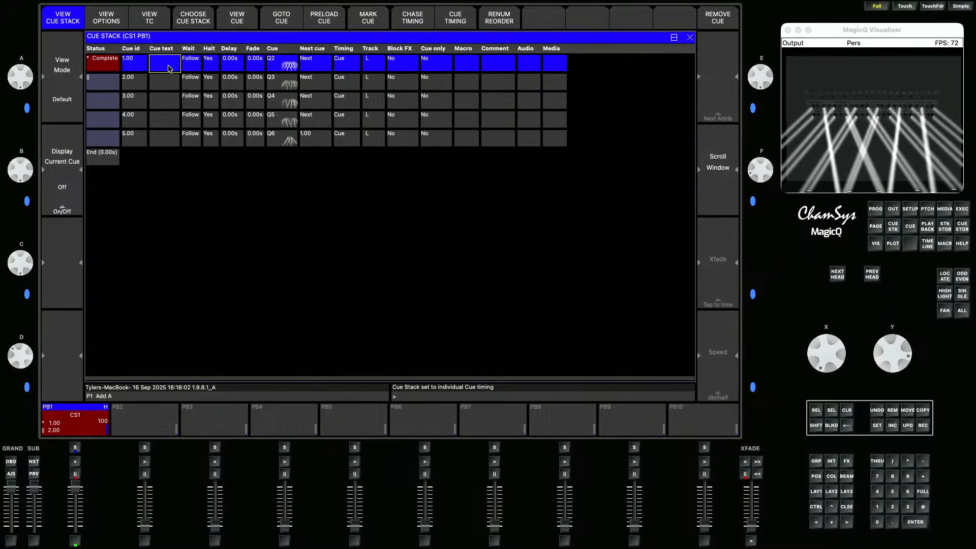
key("shift")
type("F")
key("Return")
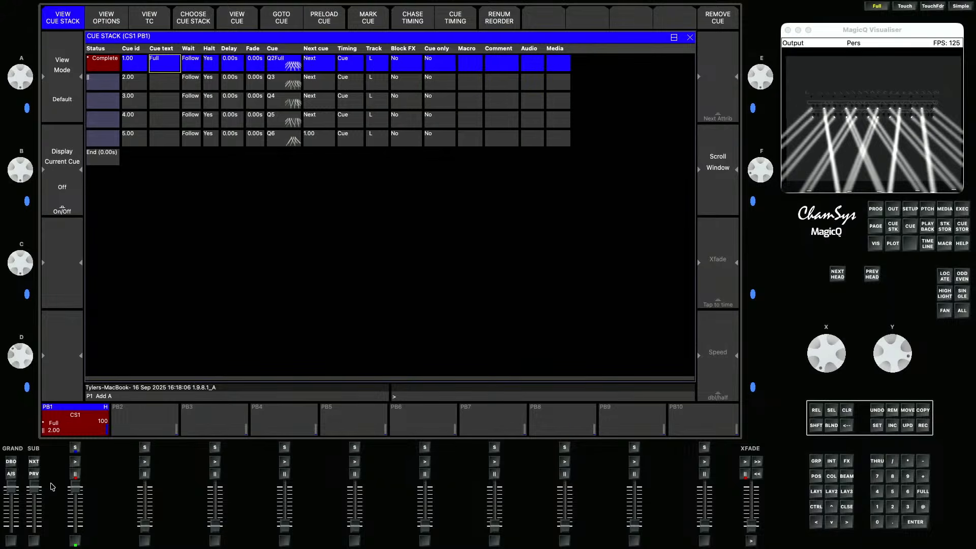
- Step PB1 to cue 2 and name it "Rnd"
left_click(75, 461)
key("Down")
type("Rnd")
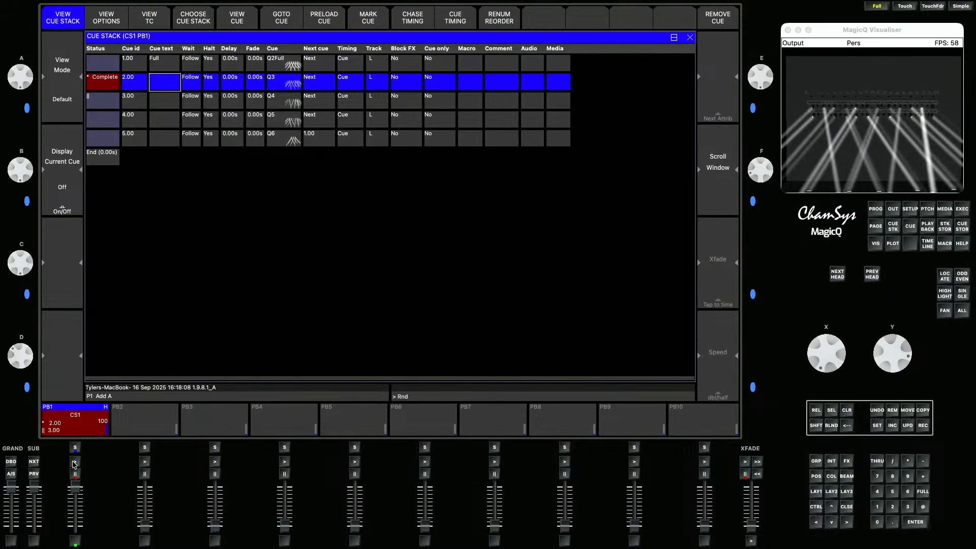
key("Return")
- Step PB1 to cue 3 and name it ">>>"
key("Down")
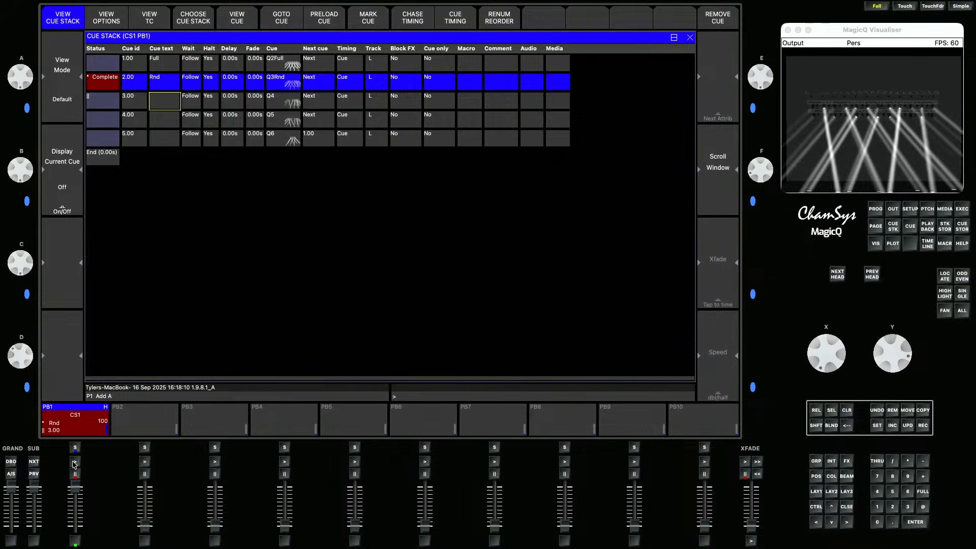
left_click(75, 462)
key("shift")
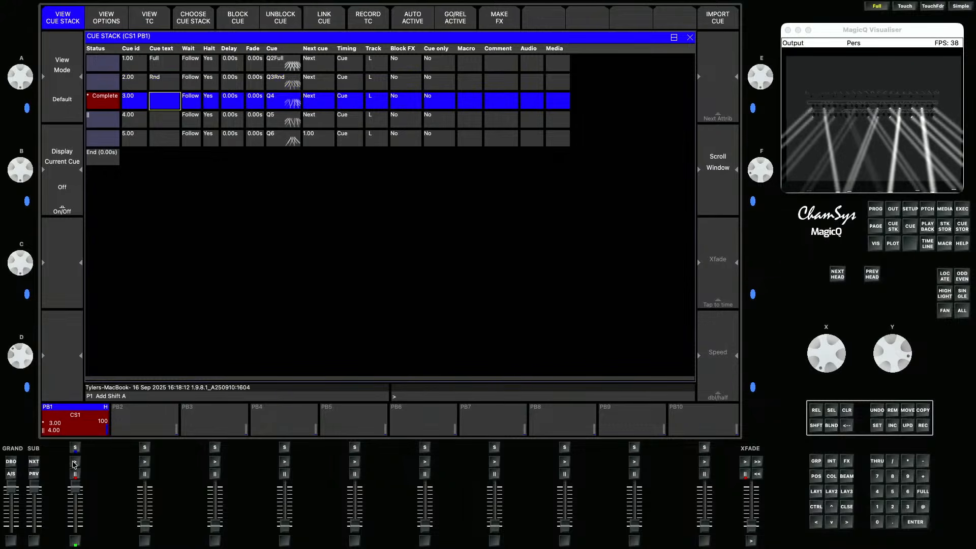
type(">>>")
key("Return")
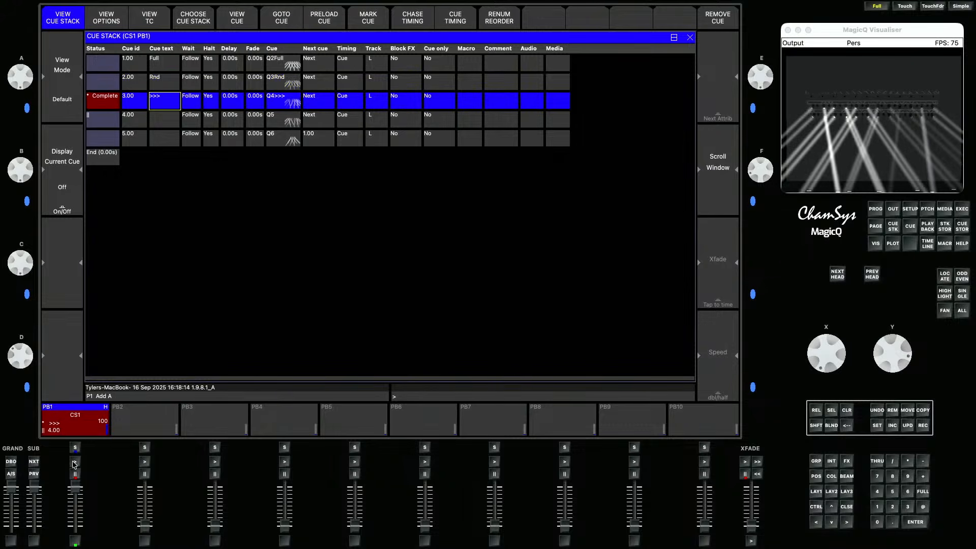
- Step PB1 to cue 4 and name it "<<<"
key("Down")
left_click(74, 463)
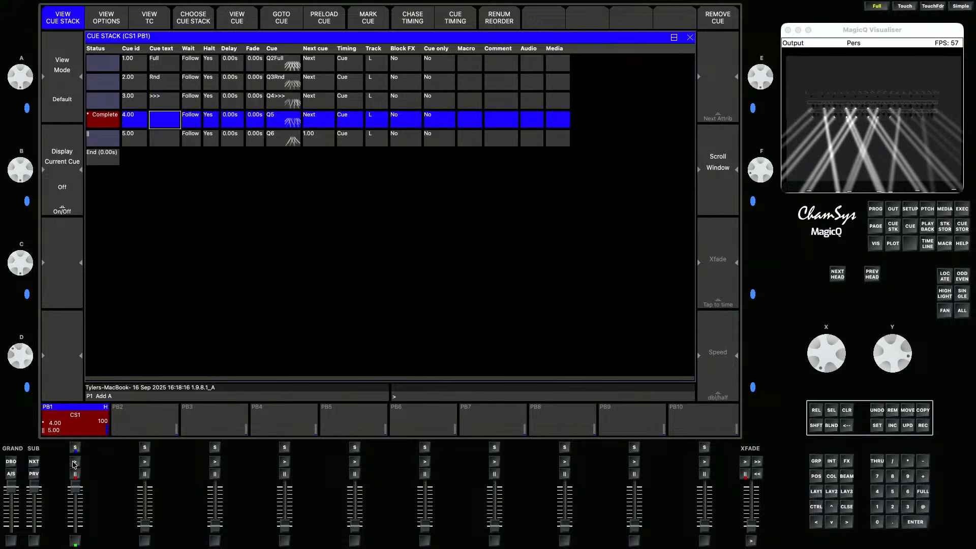
type("<<<")
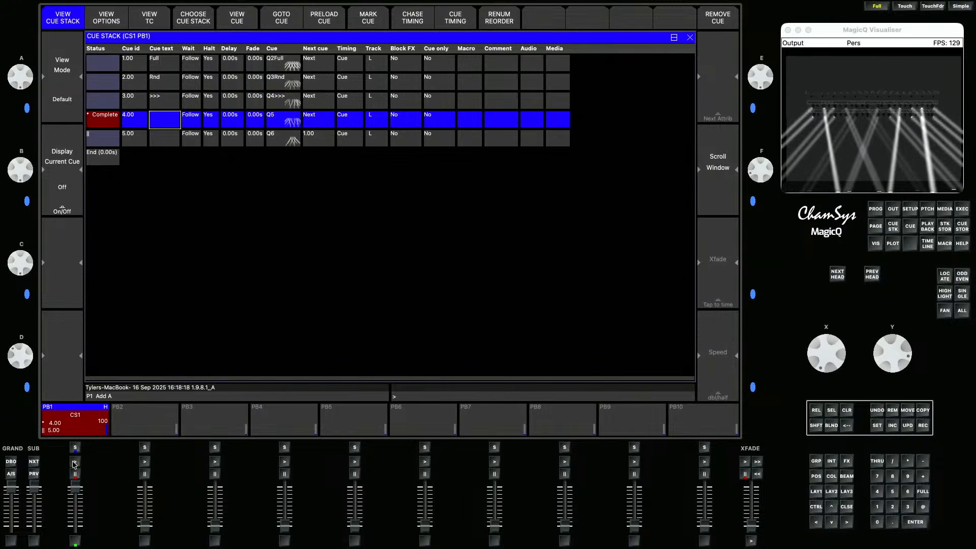
key("Return")
- Step PB1 to cue 5 and name it "<>"
key("Down")
left_click(74, 462)
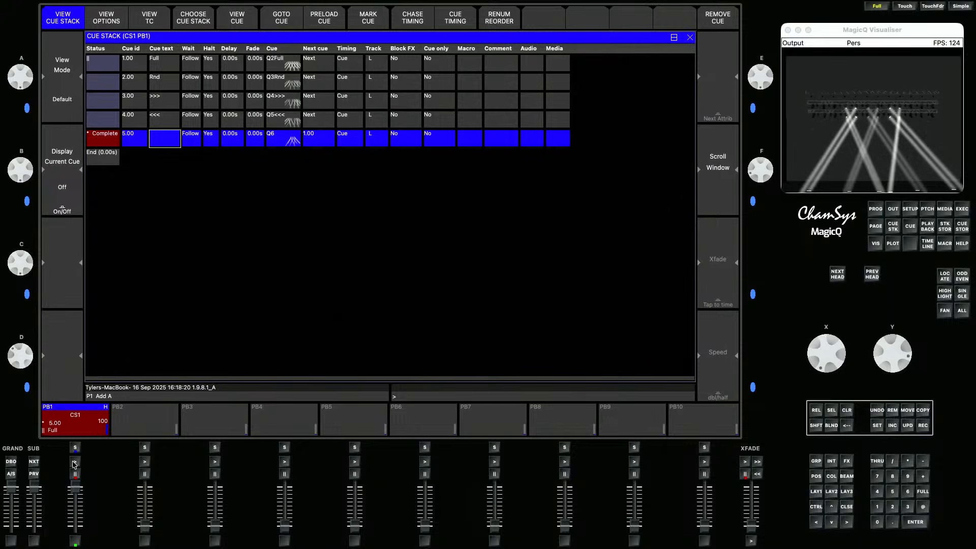
key("shift")
type("<>")
key("Return")
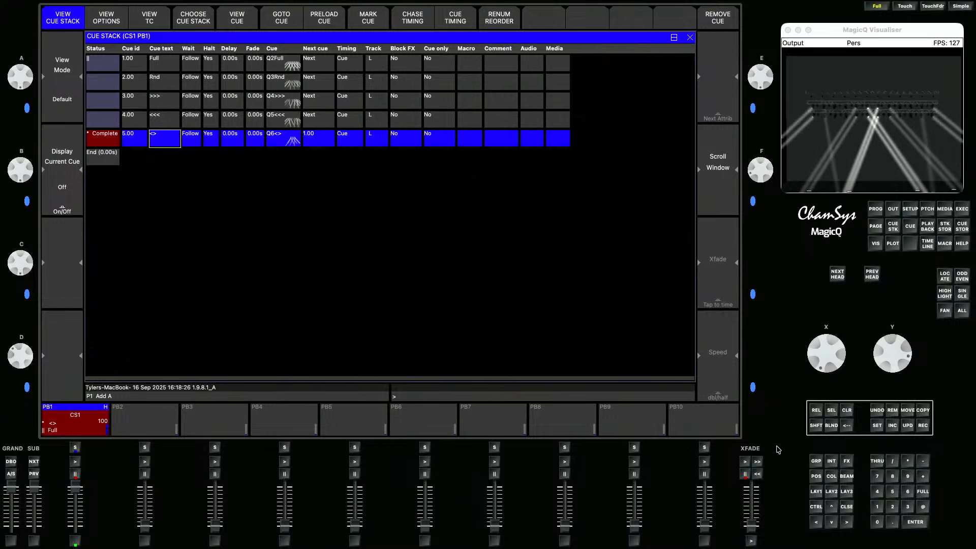
- Clear the programmer and release all playbacks
left_click(845, 412)
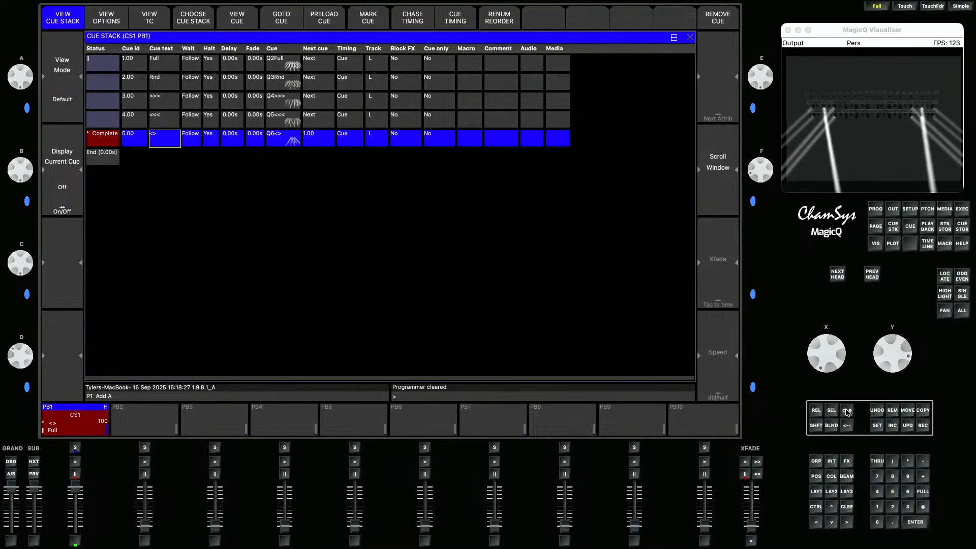
left_click(816, 492)
left_click(816, 410)
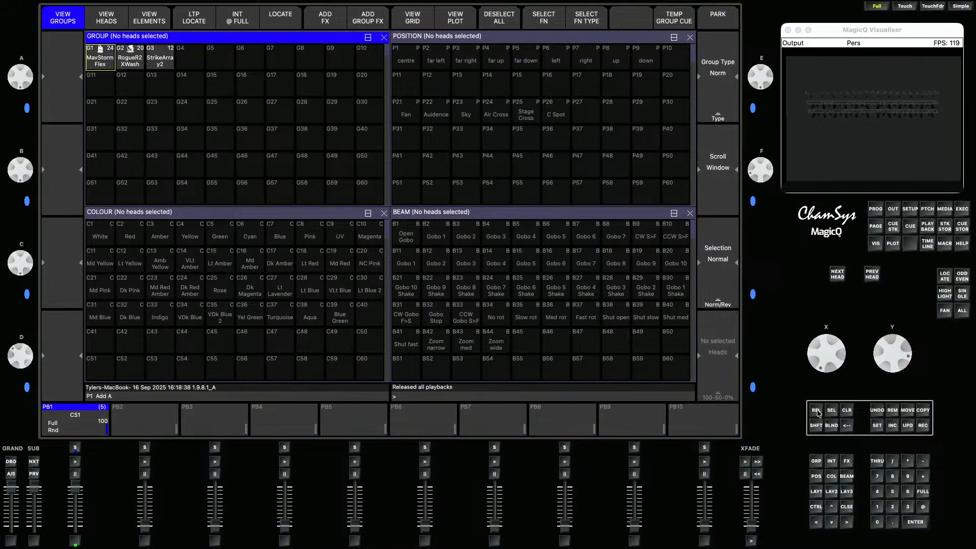
left_click(53, 426)
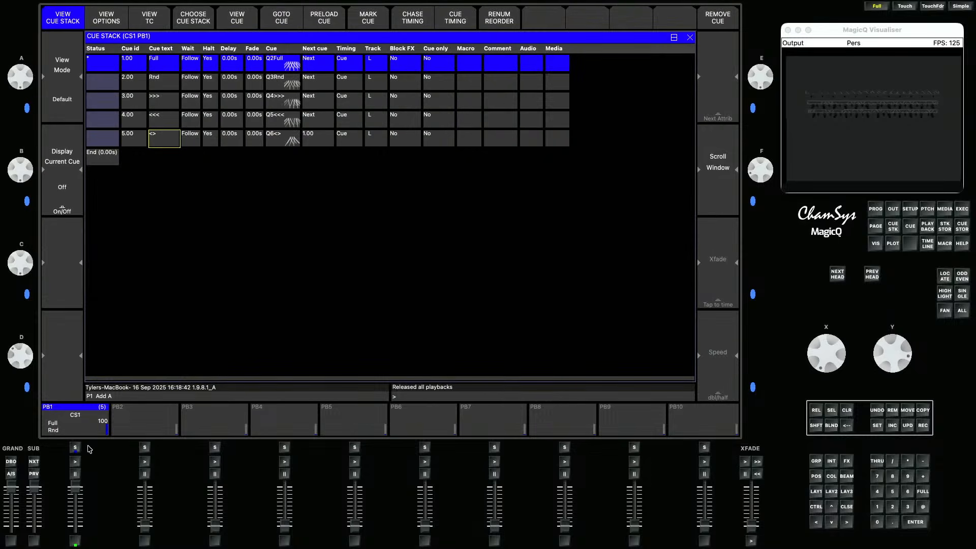
left_click(816, 489, "ctrl")
left_click(816, 491)
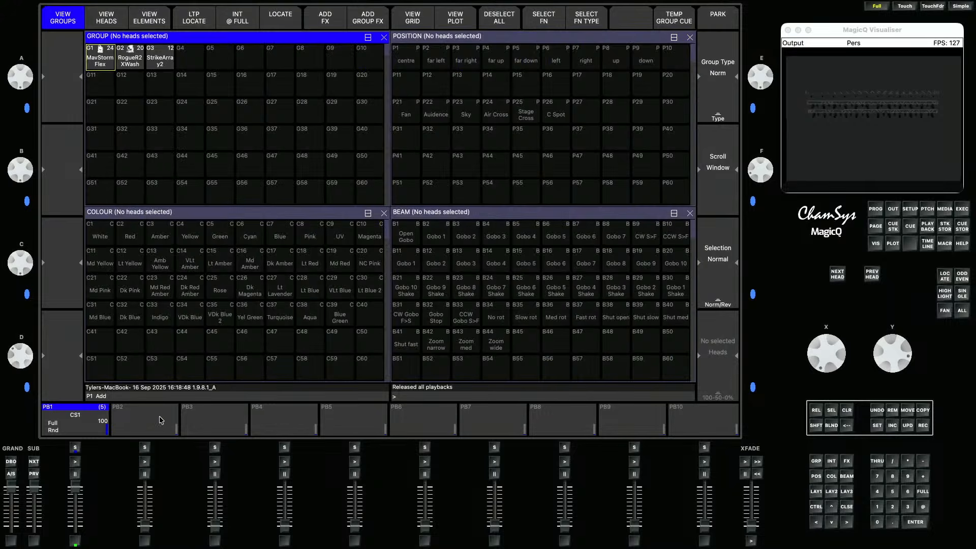
- Select the RogueR2XWash group and copy PB1's cue stack to PB2 for the selected heads
left_click(131, 62)
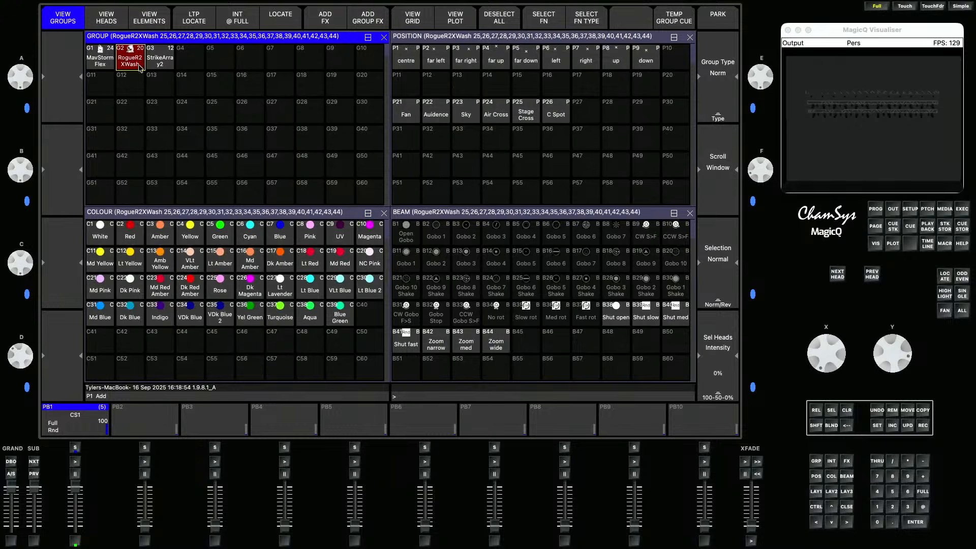
left_click(922, 412)
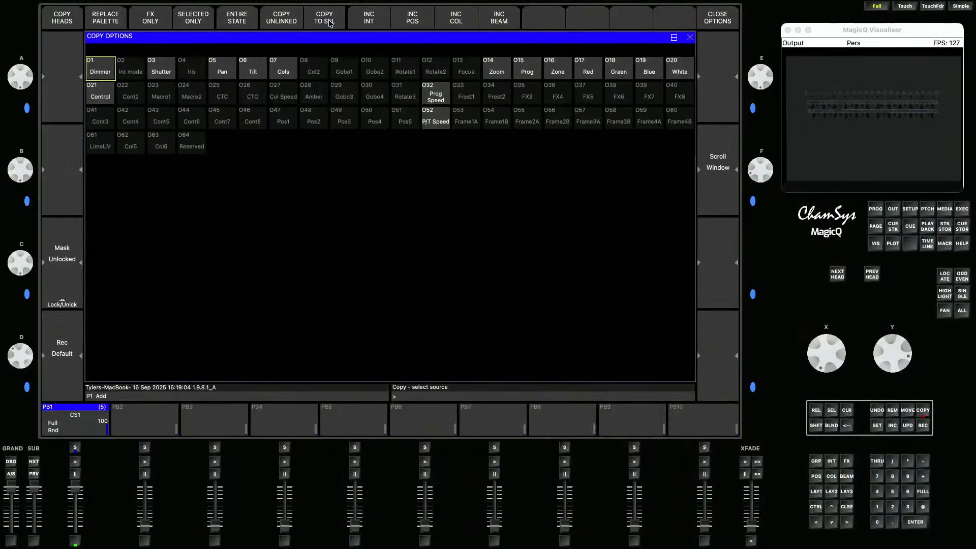
left_click(328, 23)
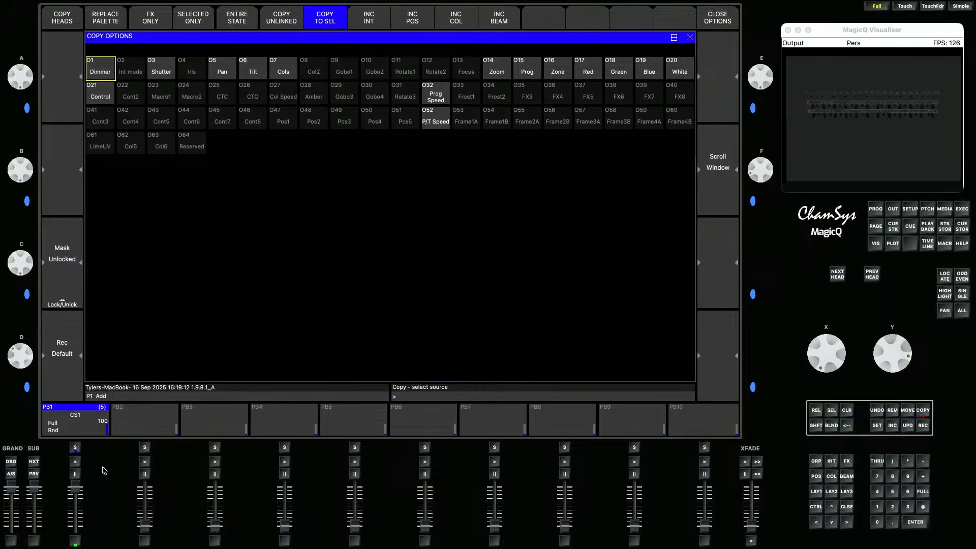
left_click(69, 429)
left_click(133, 421)
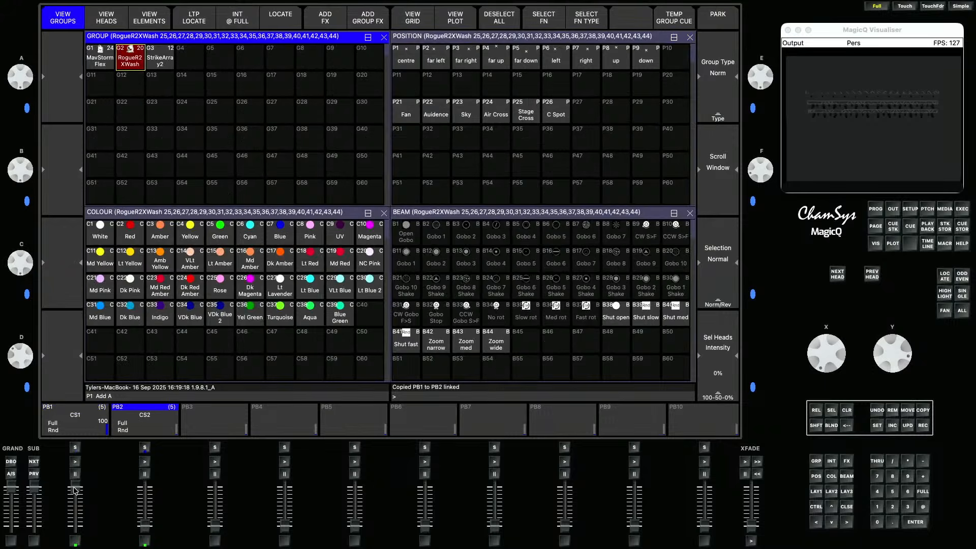
- Lower PB1, raise PB2 and step through PB2's copied cues on the wash fixtures
left_click_drag(75, 489, 70, 545)
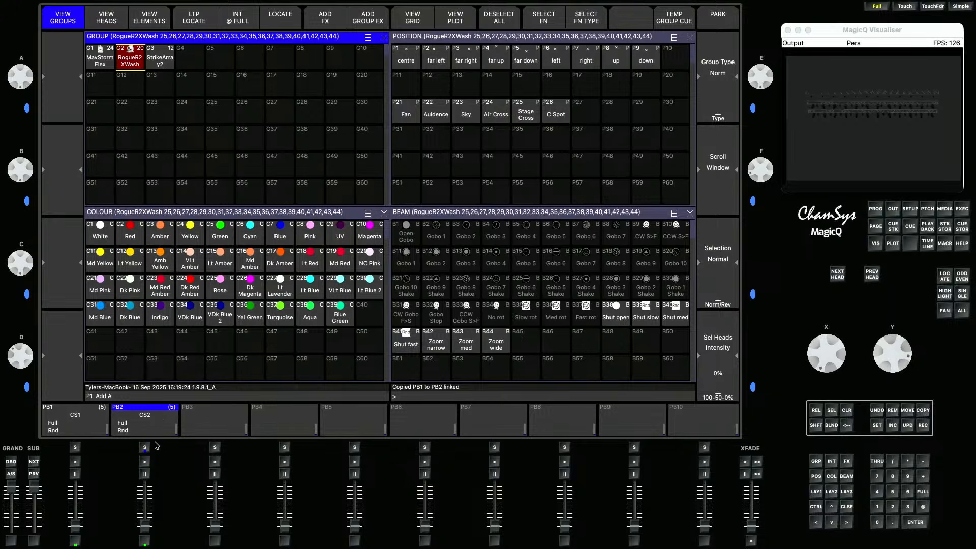
left_click_drag(143, 531, 145, 488)
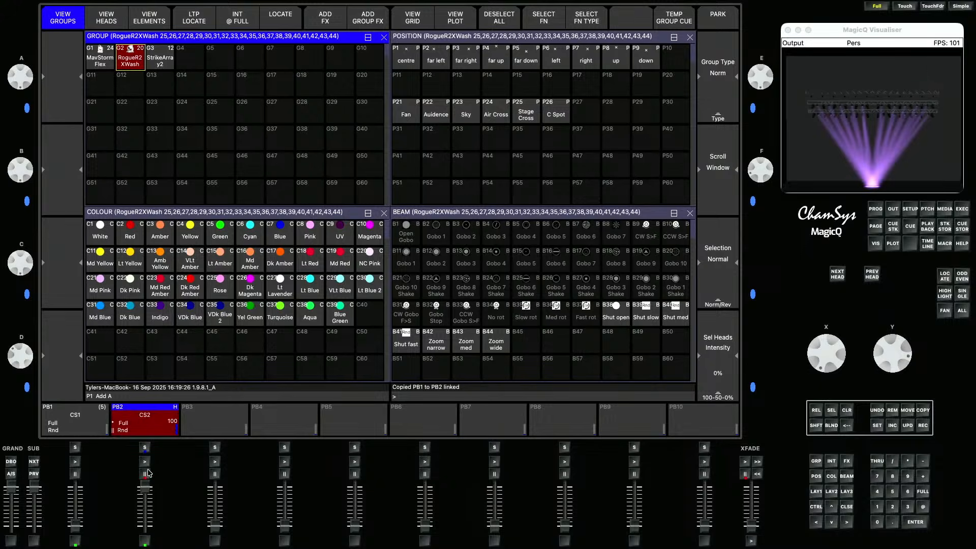
left_click(146, 462)
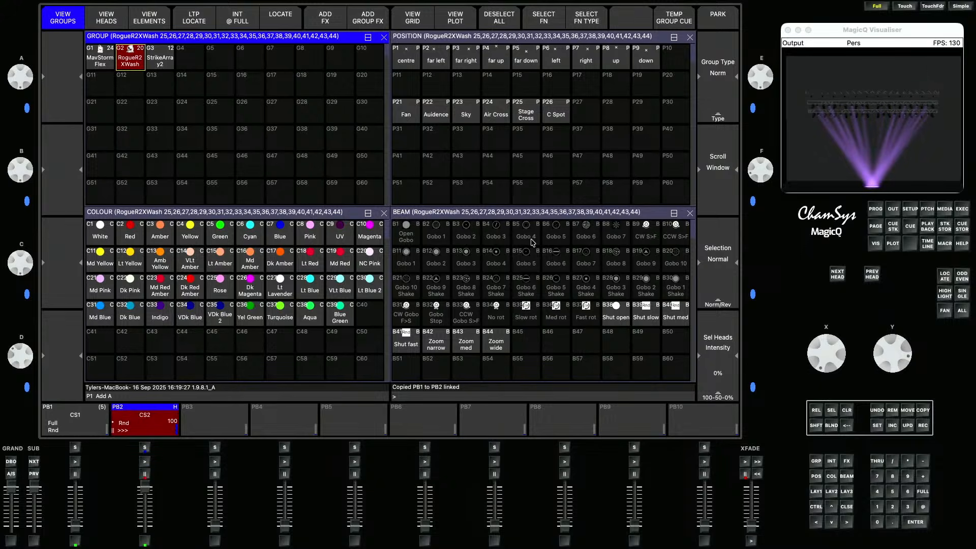
left_click(409, 115)
left_click(847, 413)
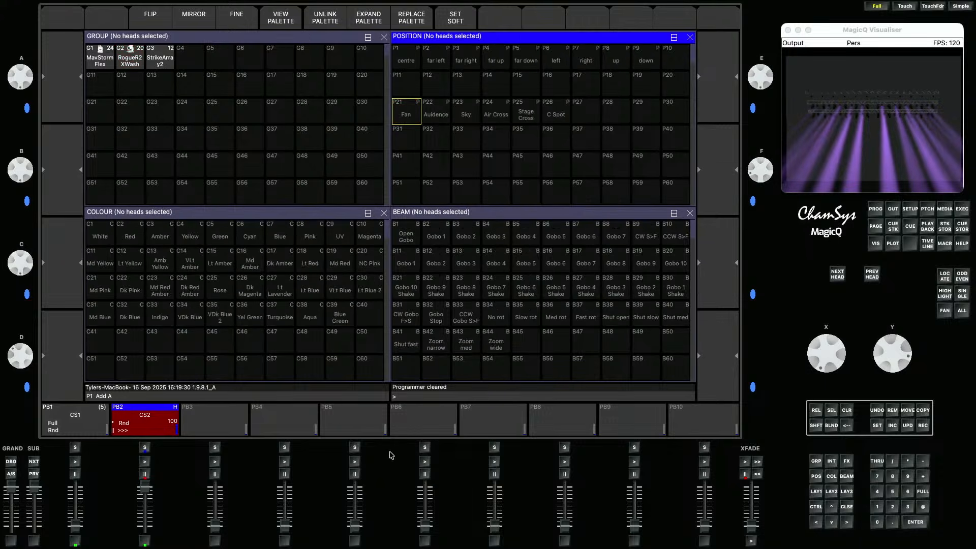
left_click(146, 462)
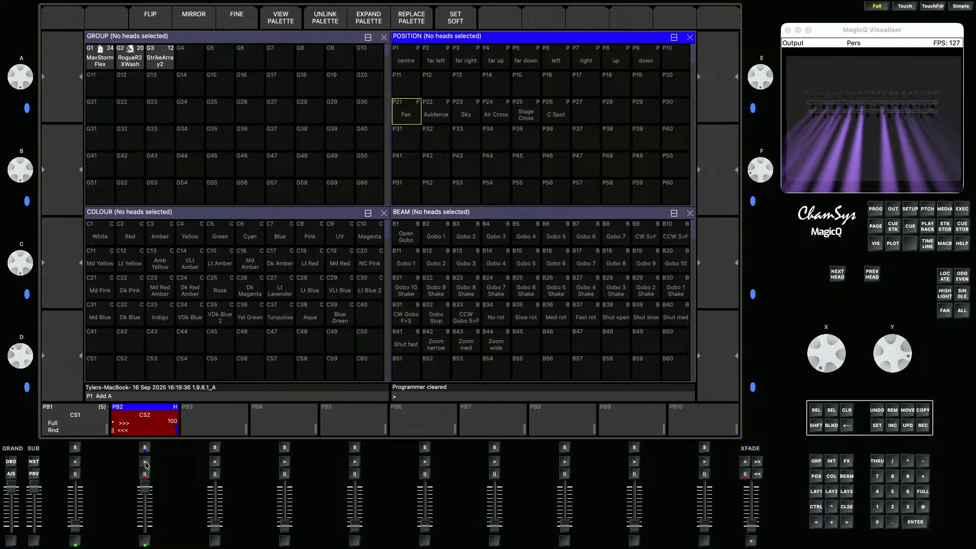
left_click(146, 462)
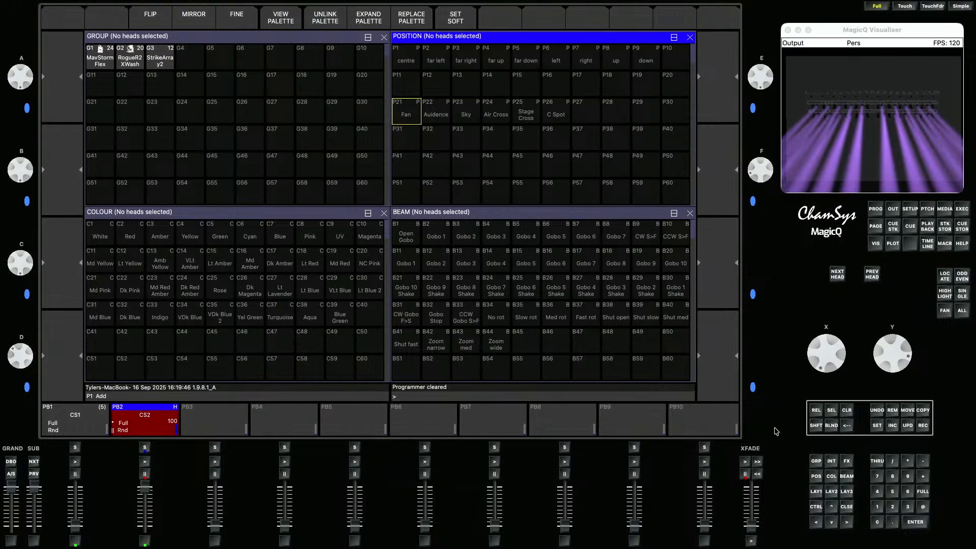
- Name playback PB2 "Wash"
left_click(877, 426)
left_click(142, 427)
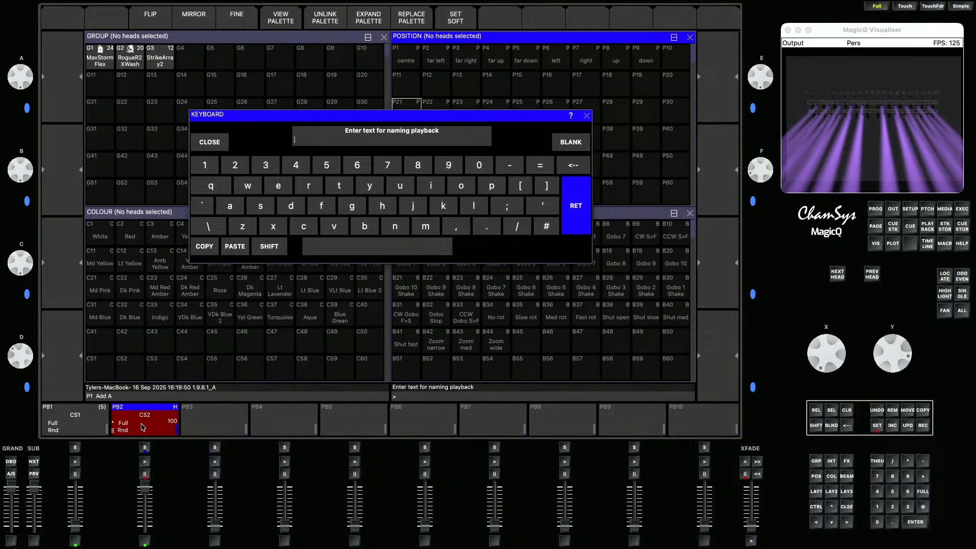
type("Wash")
key("Return")
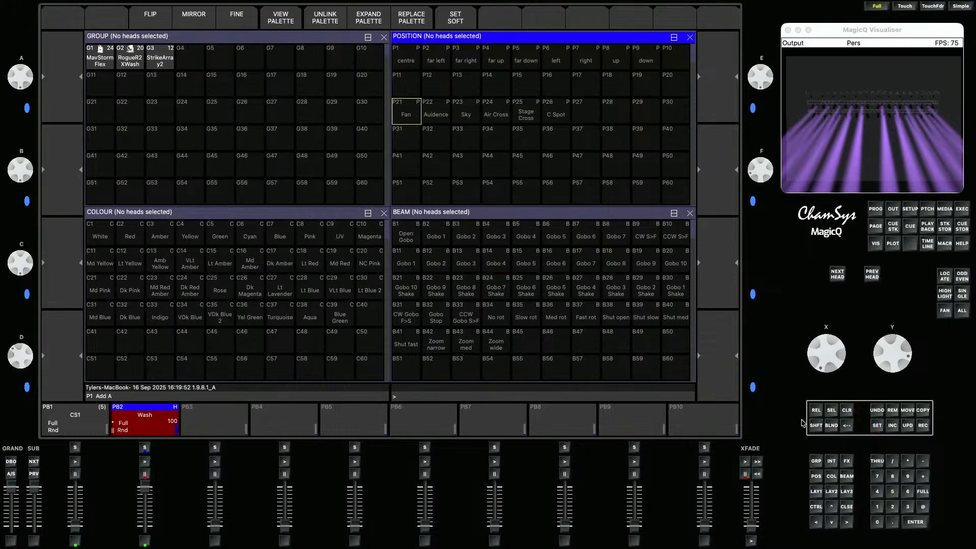
- Name playback PB1 "Spots"
left_click(877, 425)
left_click(79, 416)
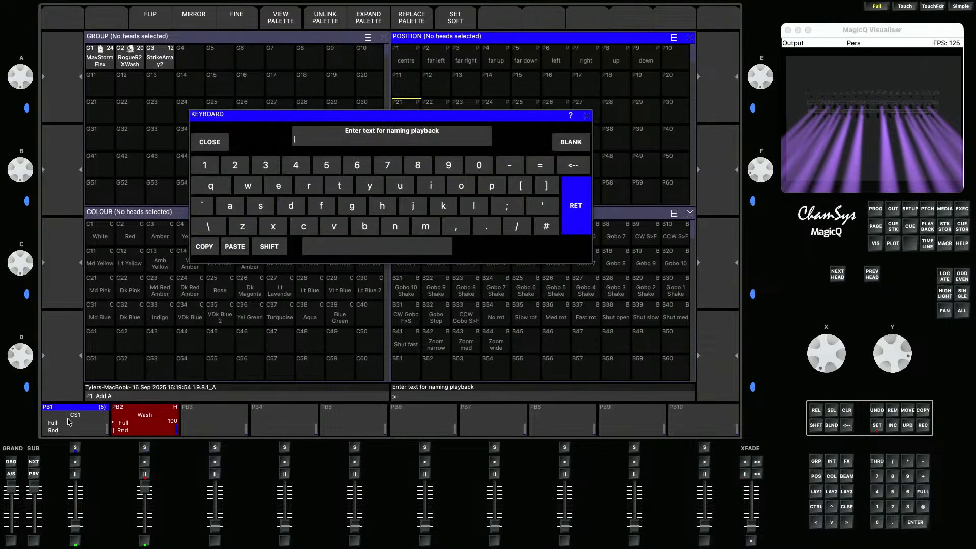
type("s")
key("Return")
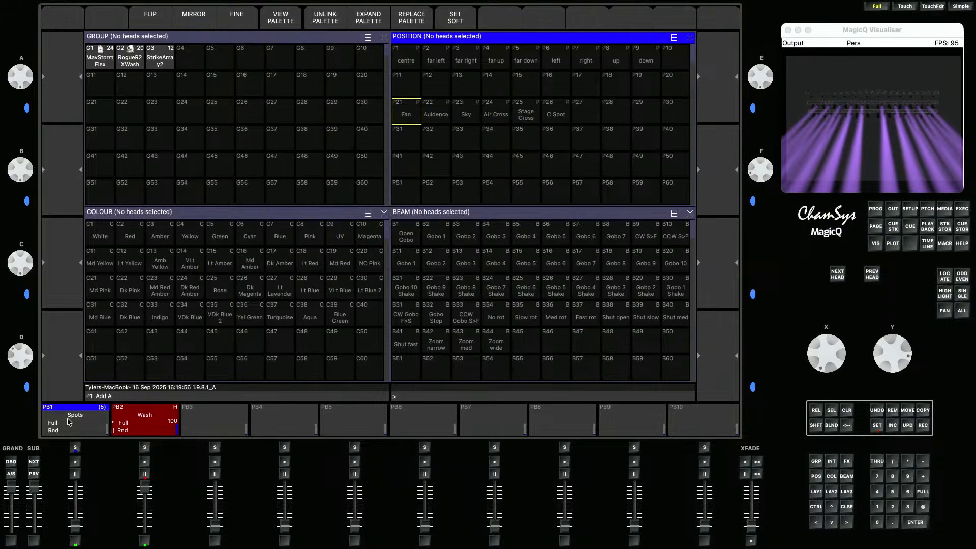
- Release all playbacks and raise PB1's fader to run the Spots chase
left_click(819, 428)
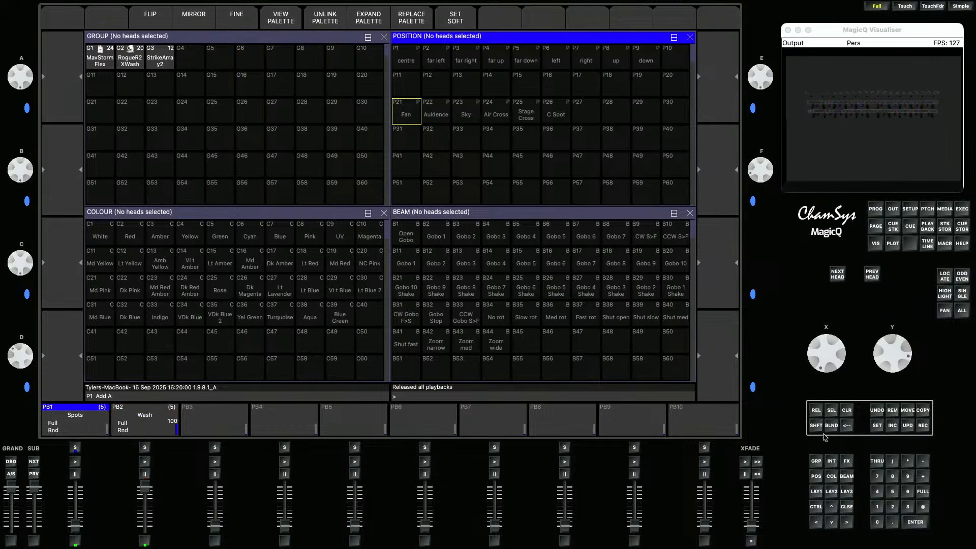
left_click(819, 492)
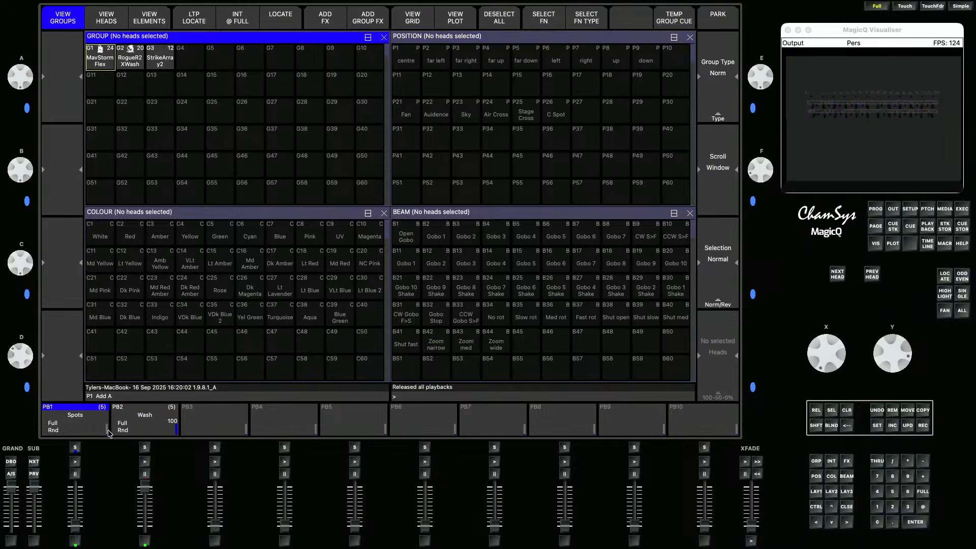
left_click_drag(76, 526, 76, 488)
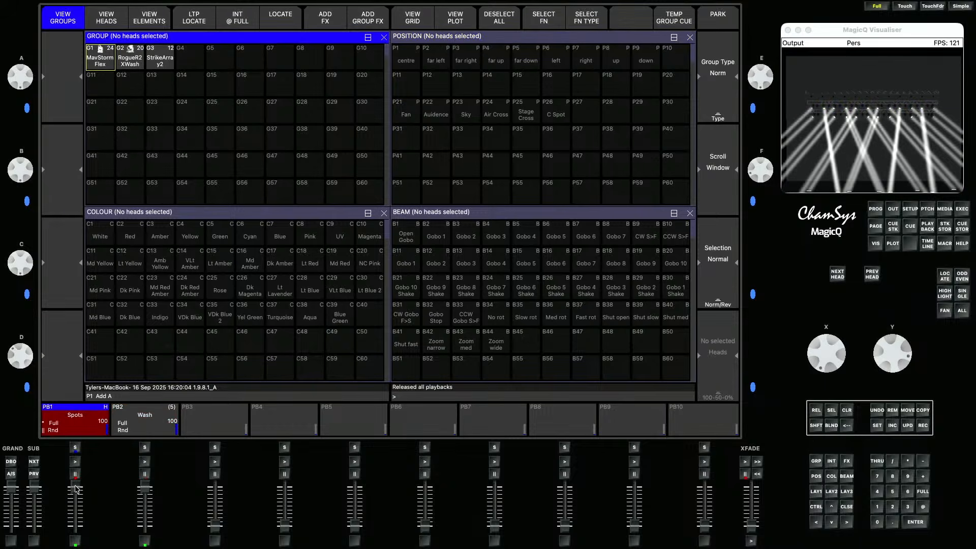
- Select the MavStormFlex group
left_click(111, 58)
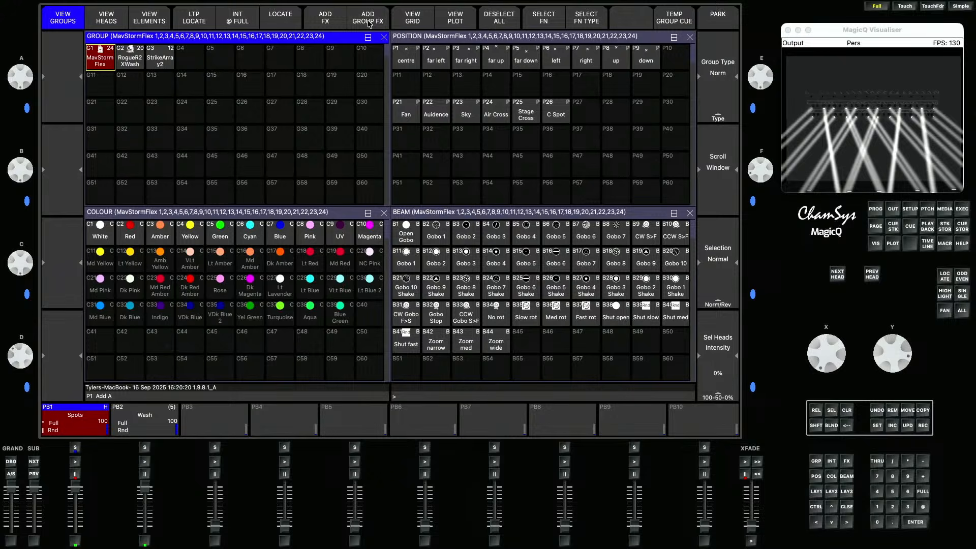
- Add a Tilt intensity group FX to the selected MavStormFlex group
left_click(370, 23)
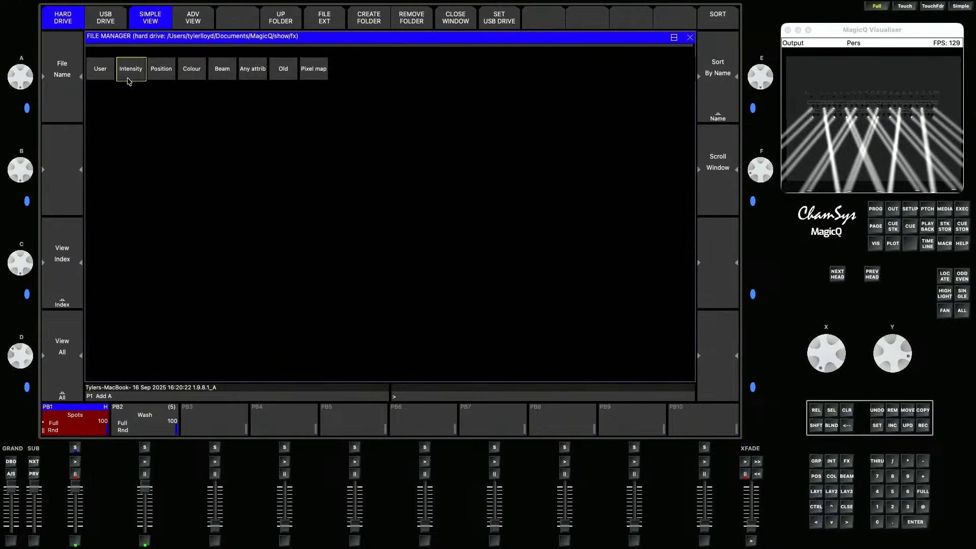
left_click(160, 71)
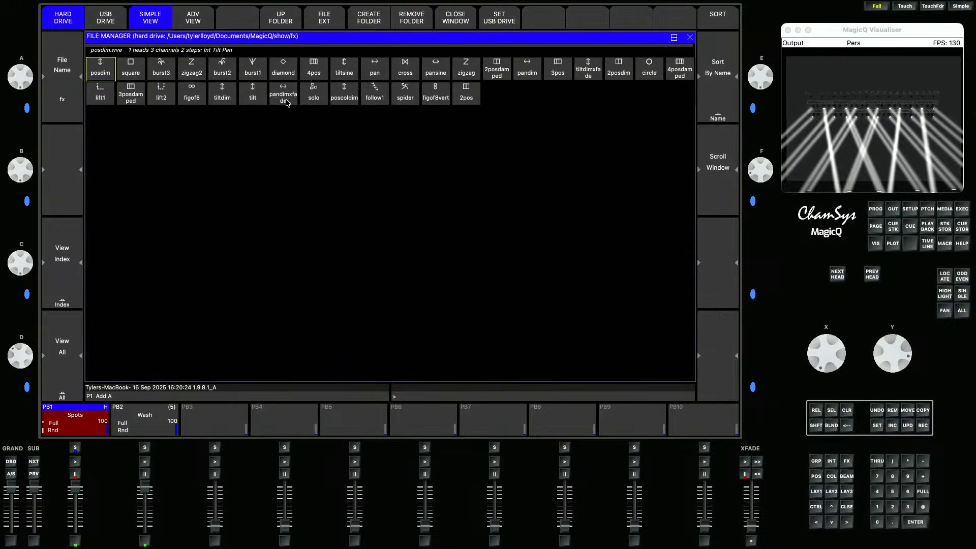
left_click(252, 94)
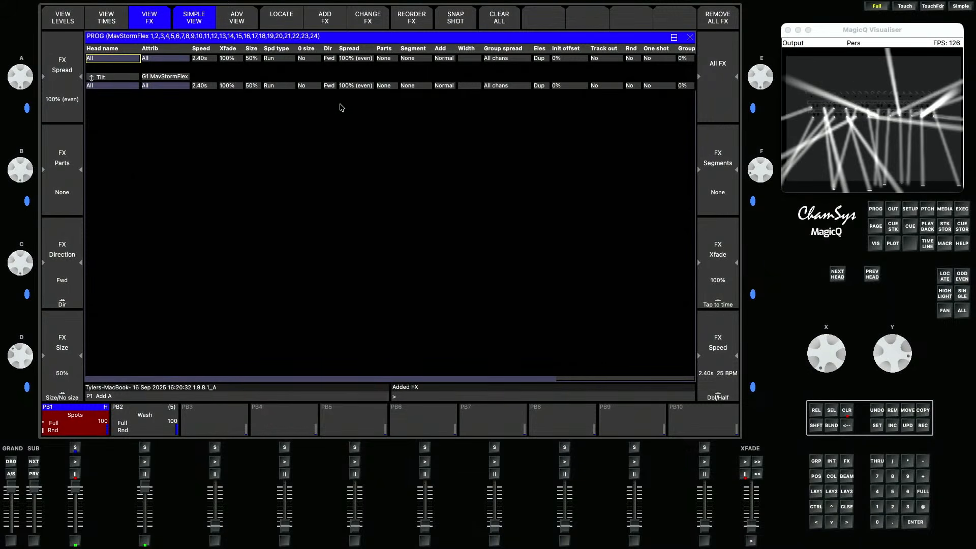
- Set the Tilt FX direction to Rnd and record it as the first cue on PB3
left_click(328, 85)
left_click(329, 85)
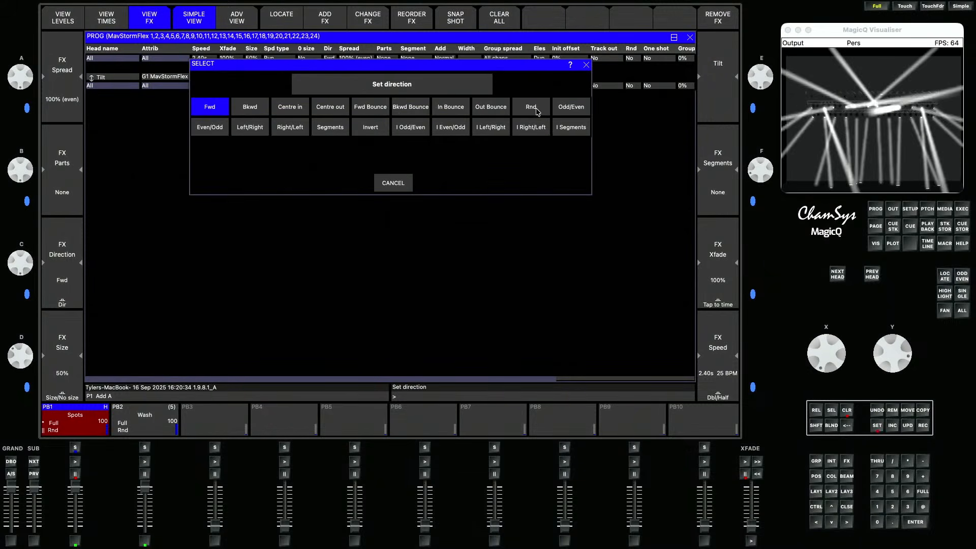
left_click(532, 107)
left_click(923, 425)
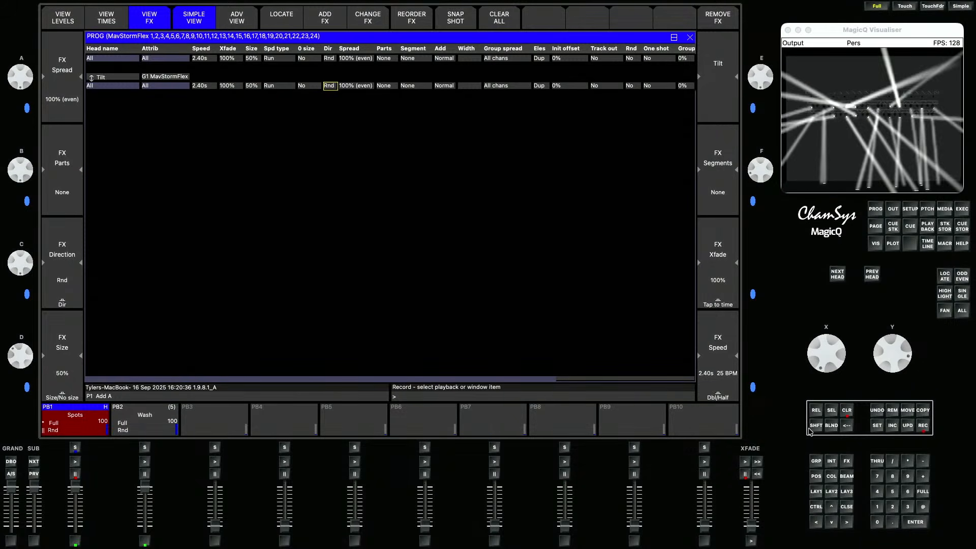
left_click(209, 427)
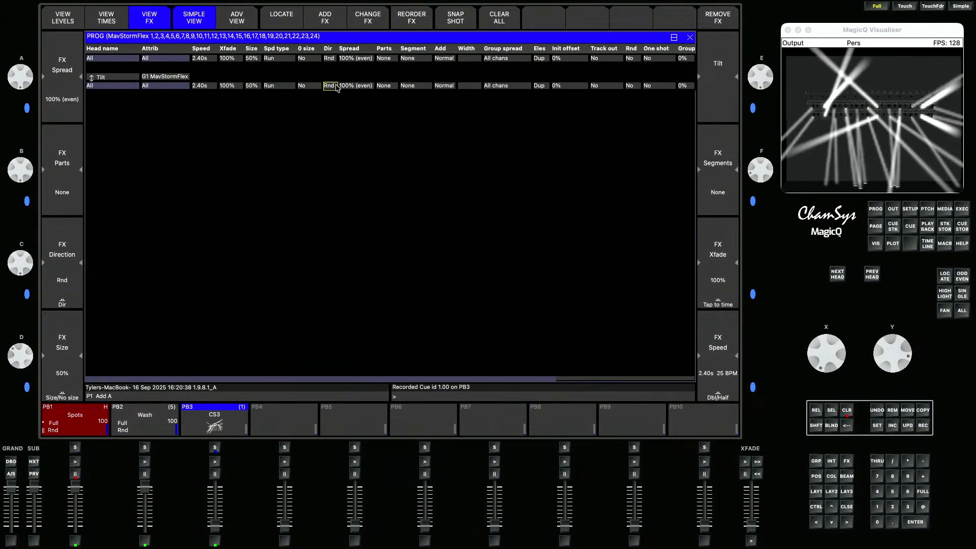
- Set the Tilt FX direction back to Fwd with Grid H group spread, and record it as the next cue on PB3
left_click(337, 86)
left_click(216, 109)
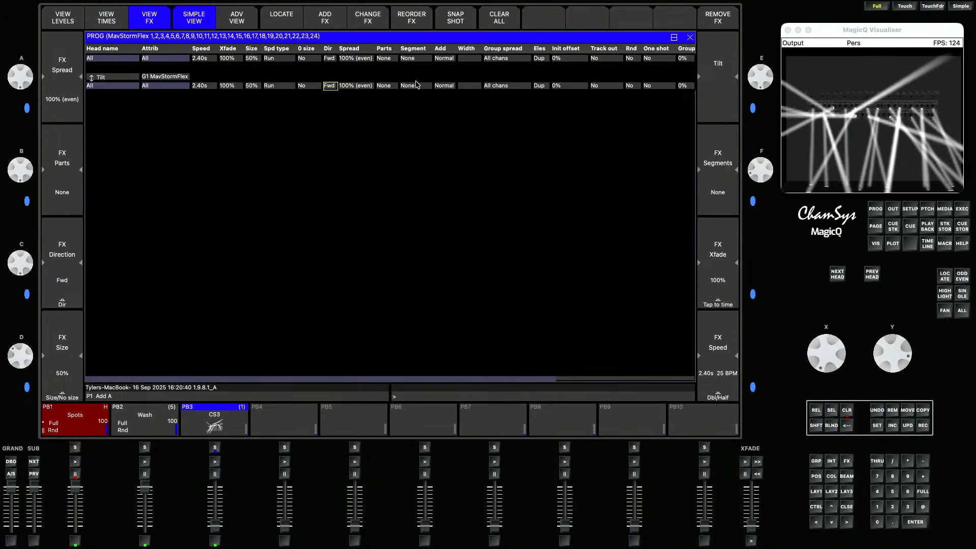
left_click(516, 87)
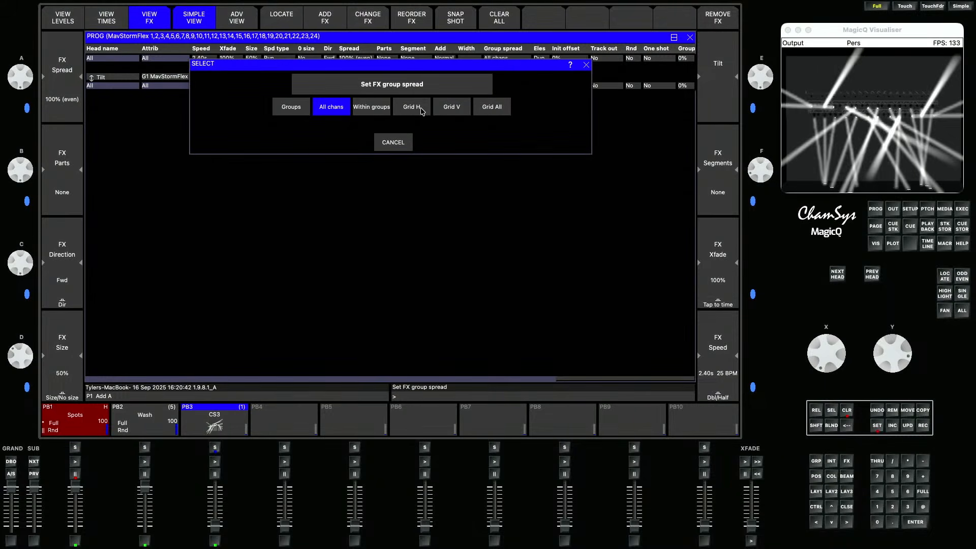
left_click(418, 111)
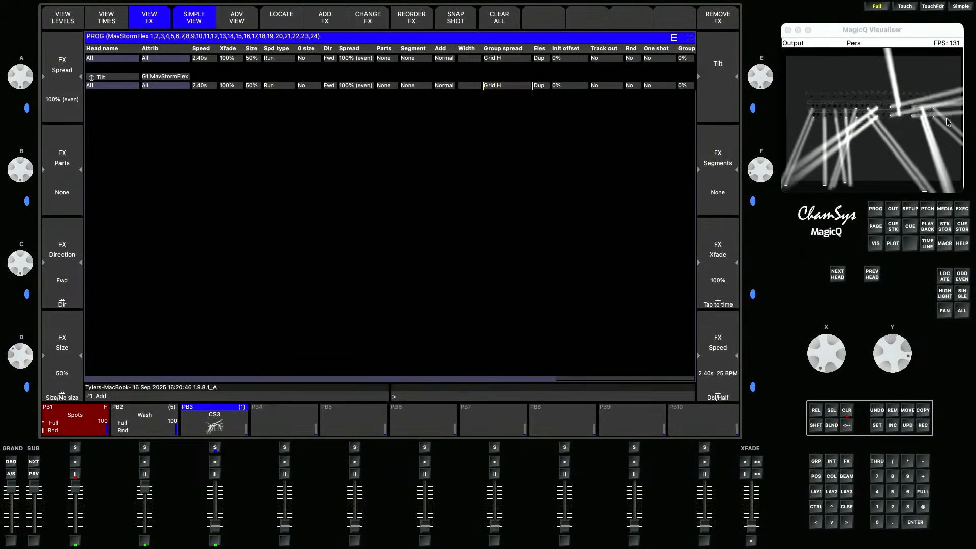
left_click(922, 426)
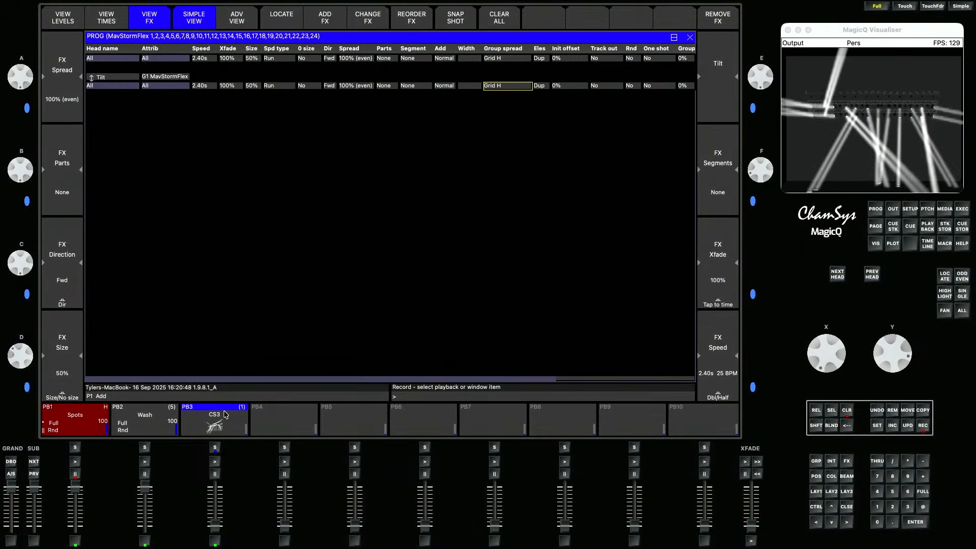
left_click(215, 422)
- Change the Tilt FX direction to Bkwd and record it as the next cue on PB3
left_click(328, 87)
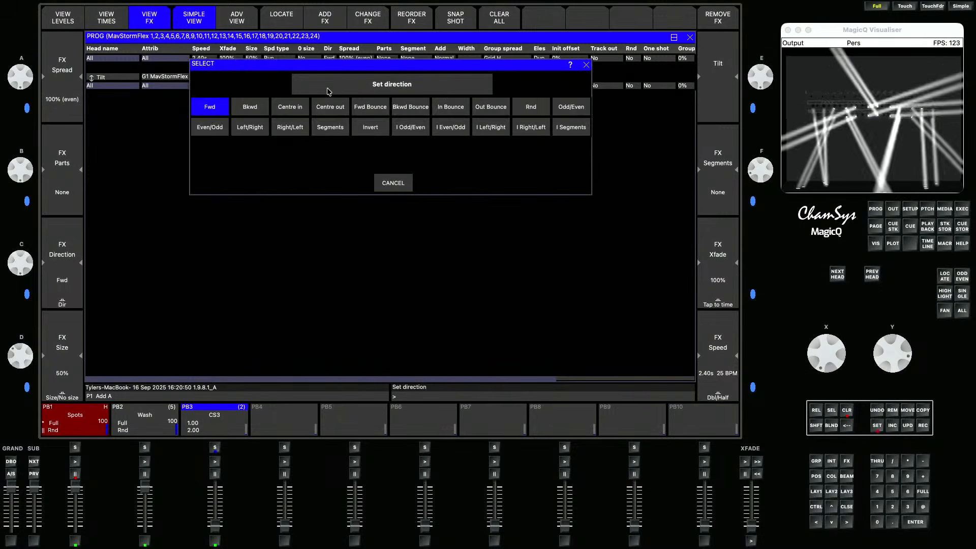
left_click(249, 108)
left_click(924, 432)
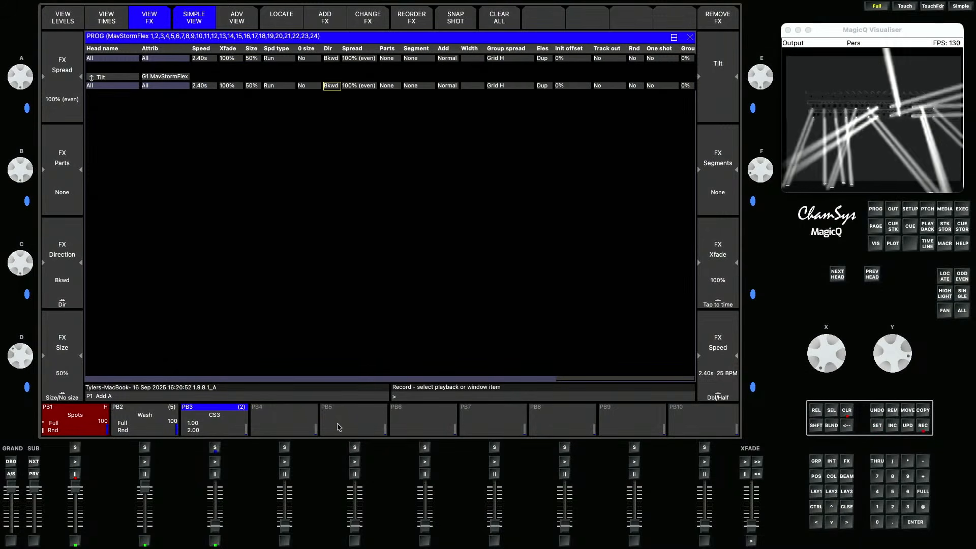
left_click(218, 423)
- Change the Tilt FX direction to Centre in and record it as the next cue on PB3
left_click(333, 90)
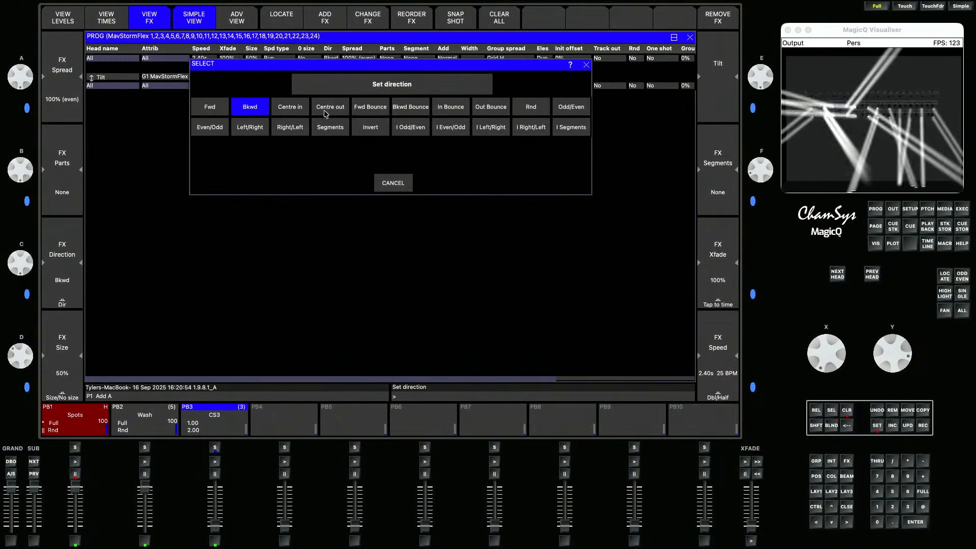
left_click(309, 126)
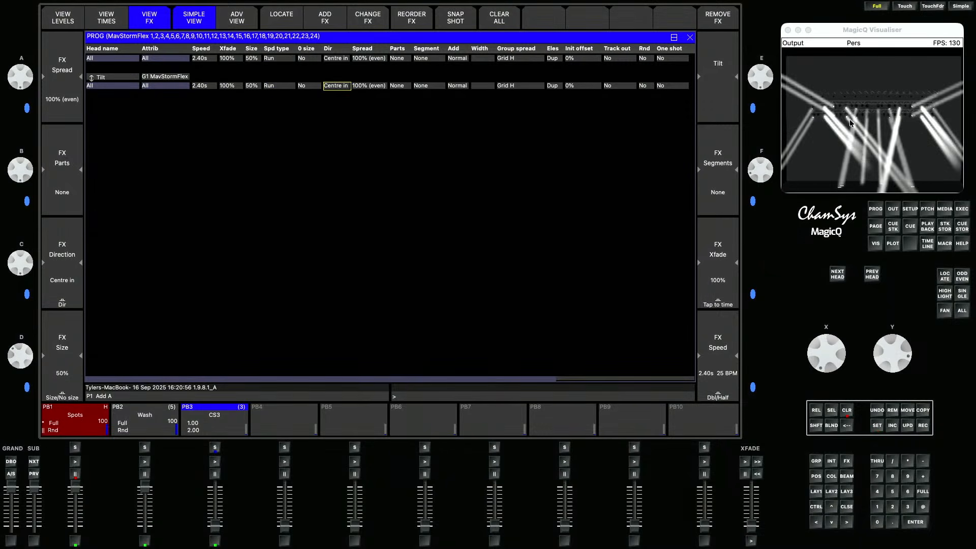
left_click(924, 431)
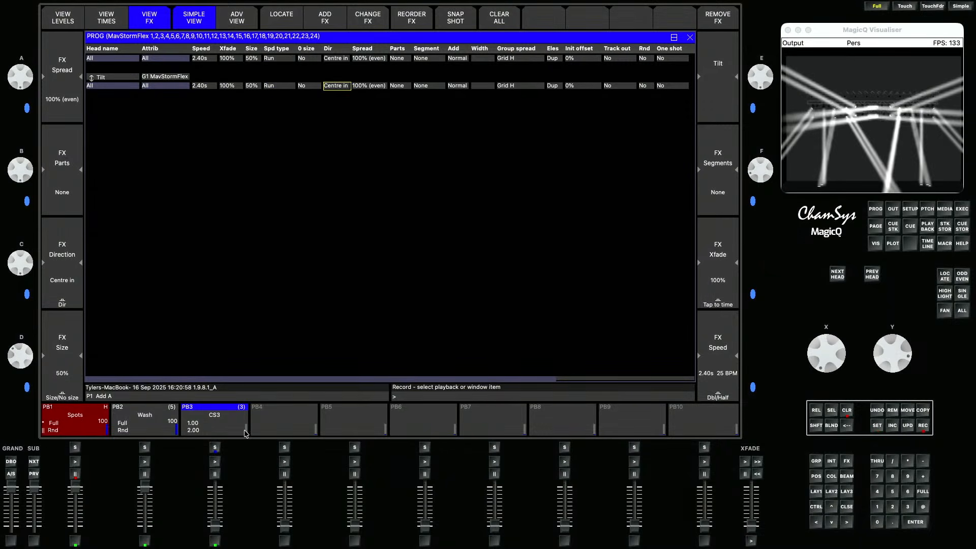
left_click(218, 423)
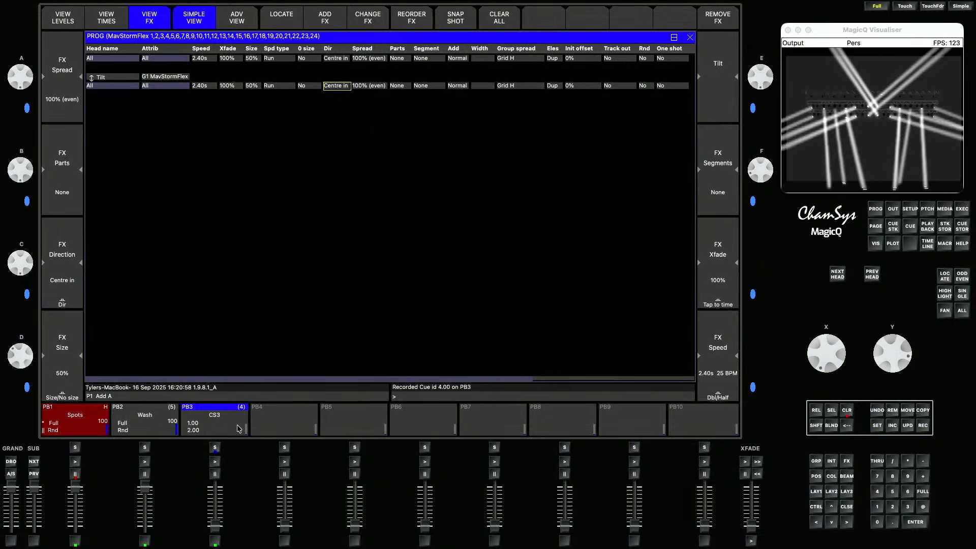
- Remove the Tilt FX from the programmer and add a circle position group FX to the MavStormFlex group
left_click(888, 412)
left_click(242, 57)
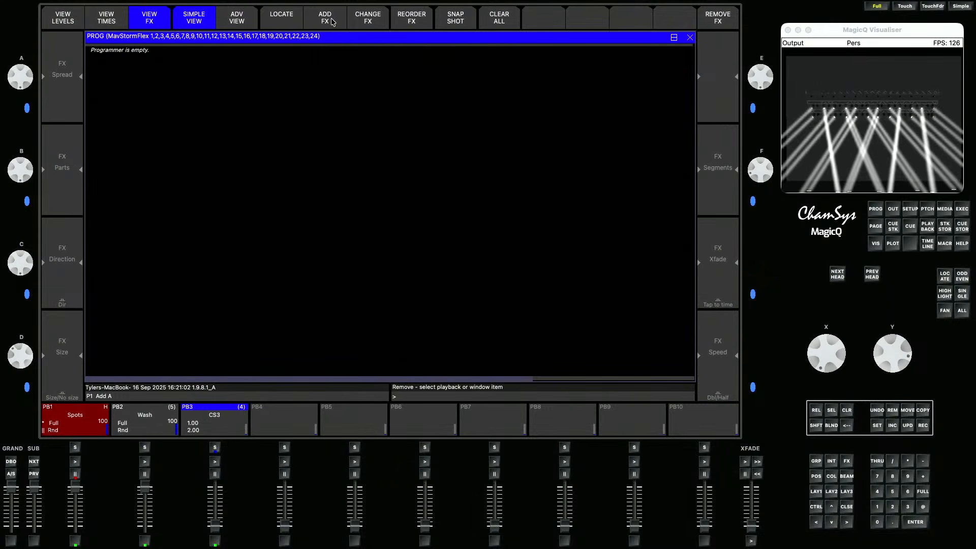
left_click(846, 461)
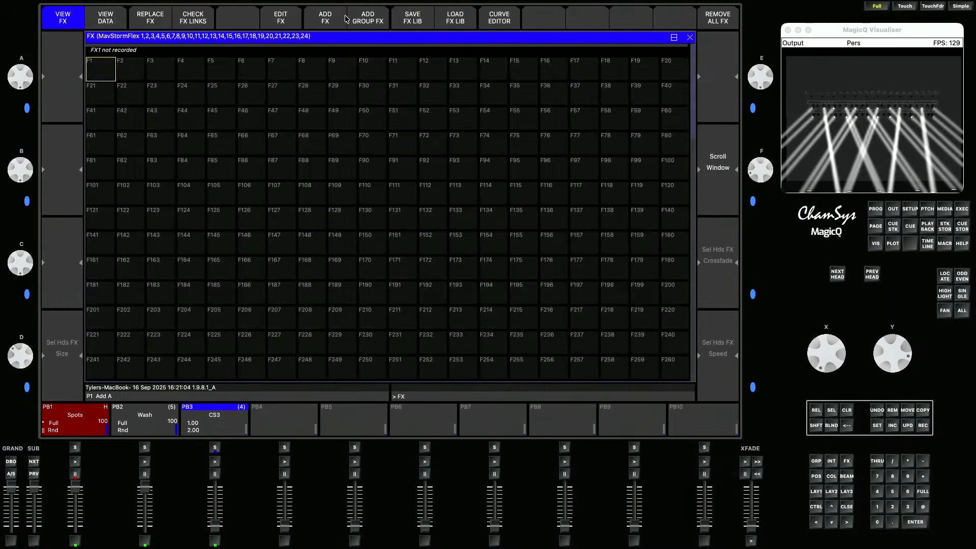
left_click(368, 25)
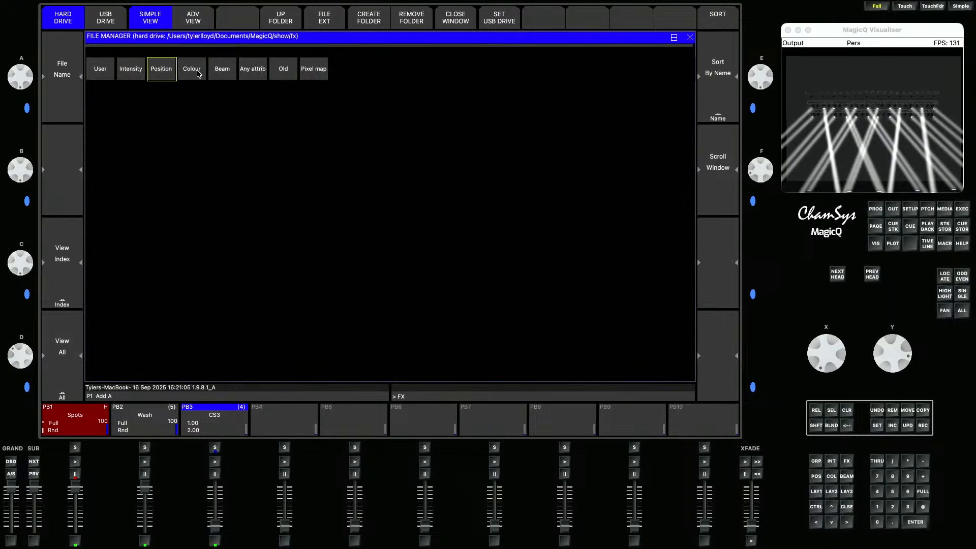
left_click(159, 74)
left_click(644, 85)
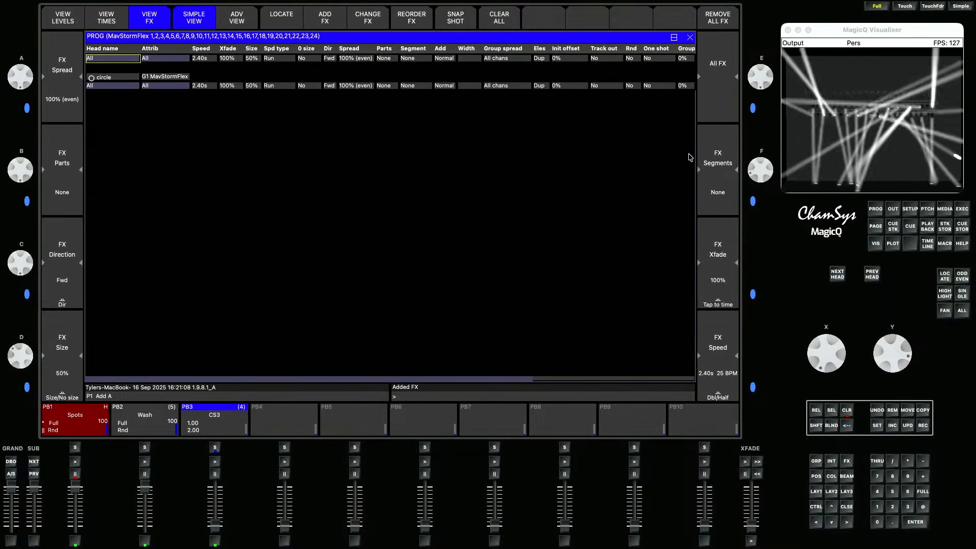
- Set the circle FX to Grid H spread and Centre in direction, record it as the next cue on PB3, and clear the programmer
left_click(495, 86)
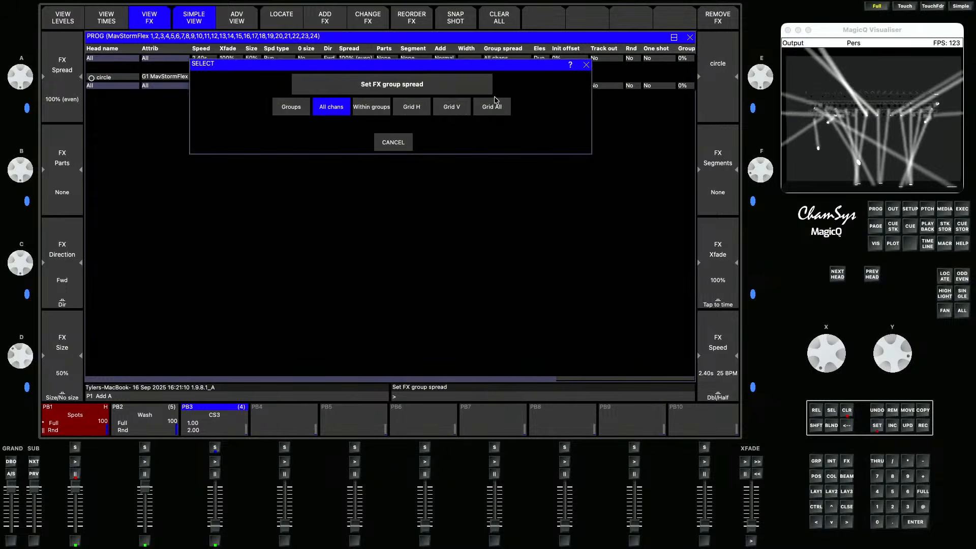
left_click(415, 110)
left_click(328, 86)
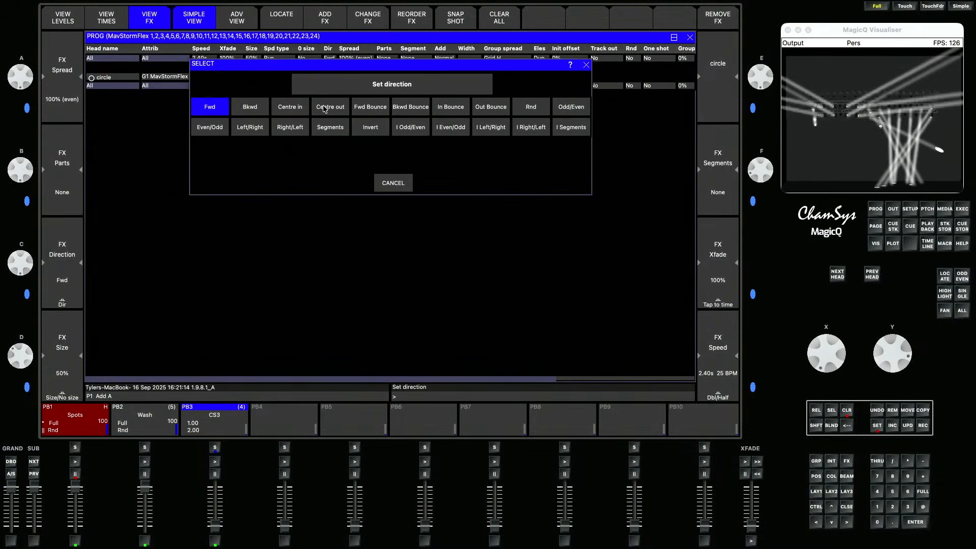
left_click(302, 109)
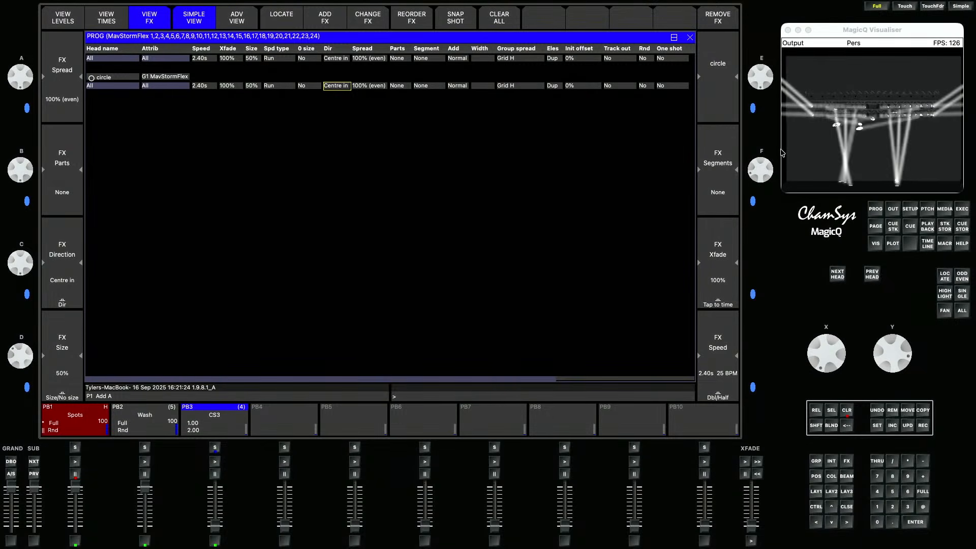
left_click(923, 426)
left_click(226, 418)
left_click(847, 410)
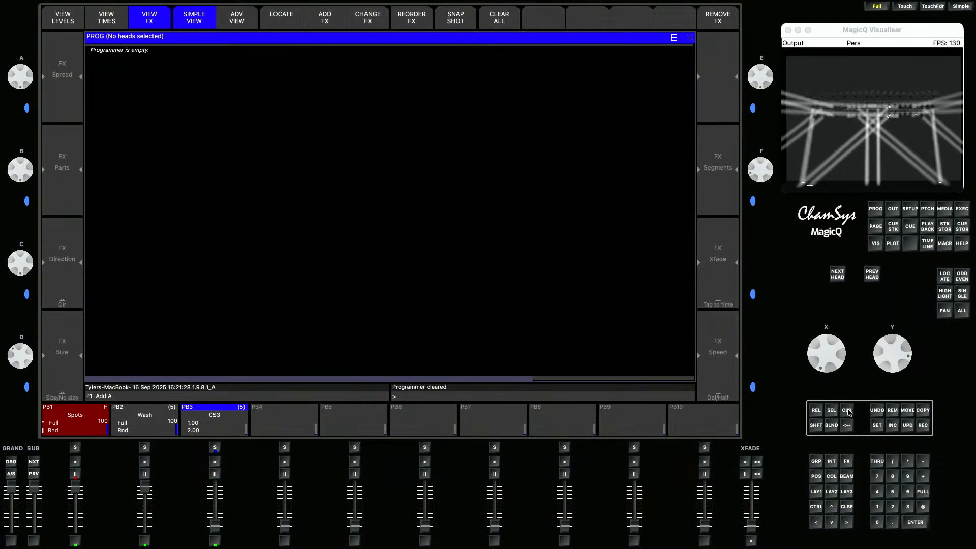
- Switch PB3's cue stack to individual cue timing and raise PB3's fader to run it
left_click(217, 427)
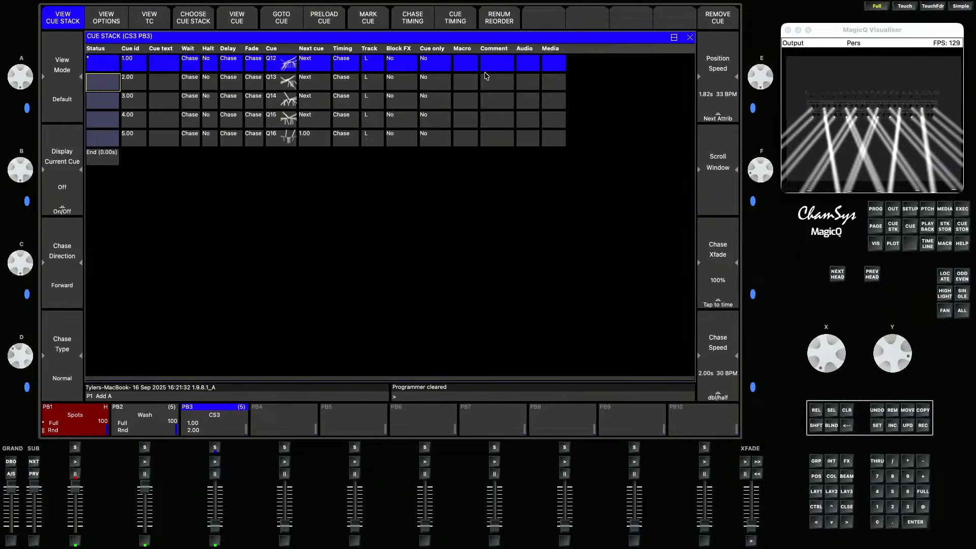
left_click(471, 23)
left_click(337, 163)
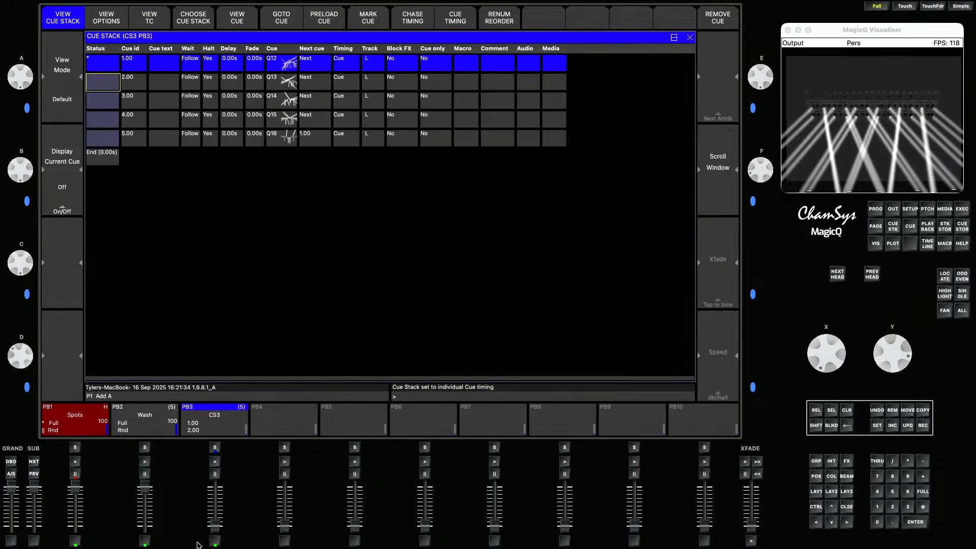
left_click_drag(217, 526, 220, 466)
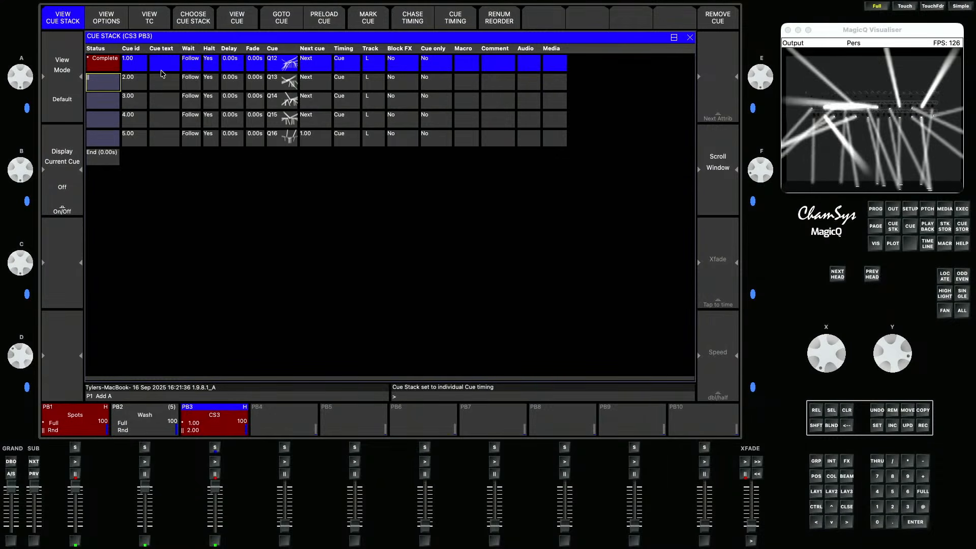
- Label the first cue in PB3's stack "Tilt"
left_click(164, 69)
type("Tilt")
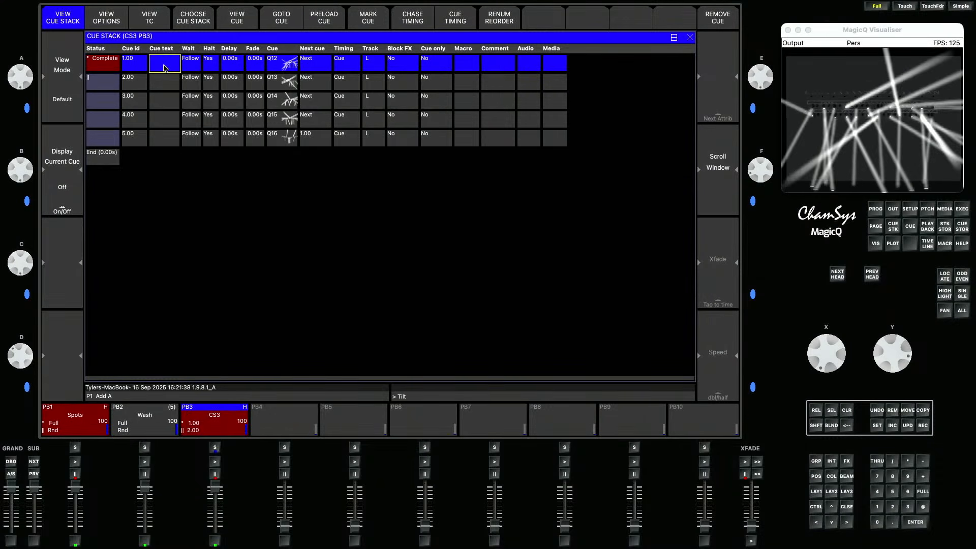
key("Return")
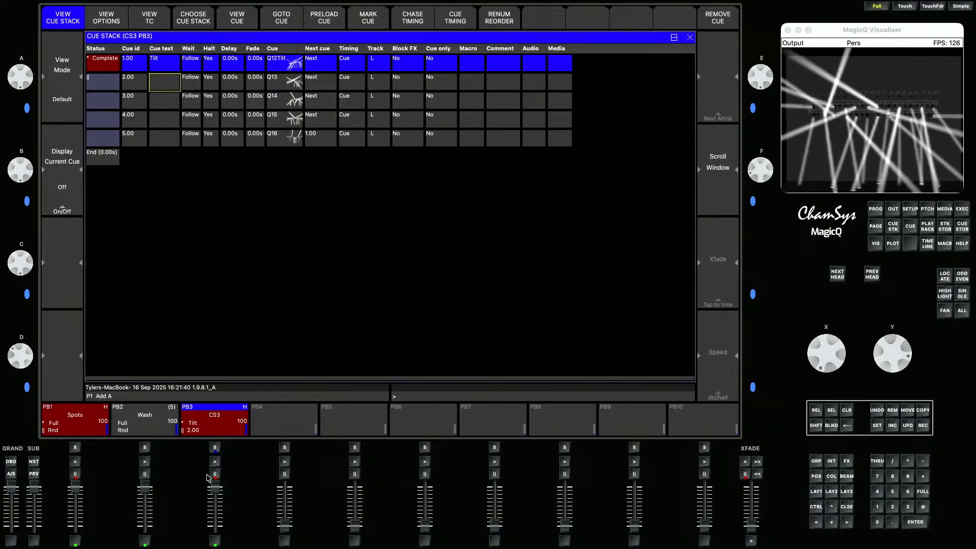
- Step PB3 through its cues and label cue 2 "Tilt >>"
left_click(215, 461)
key("shift")
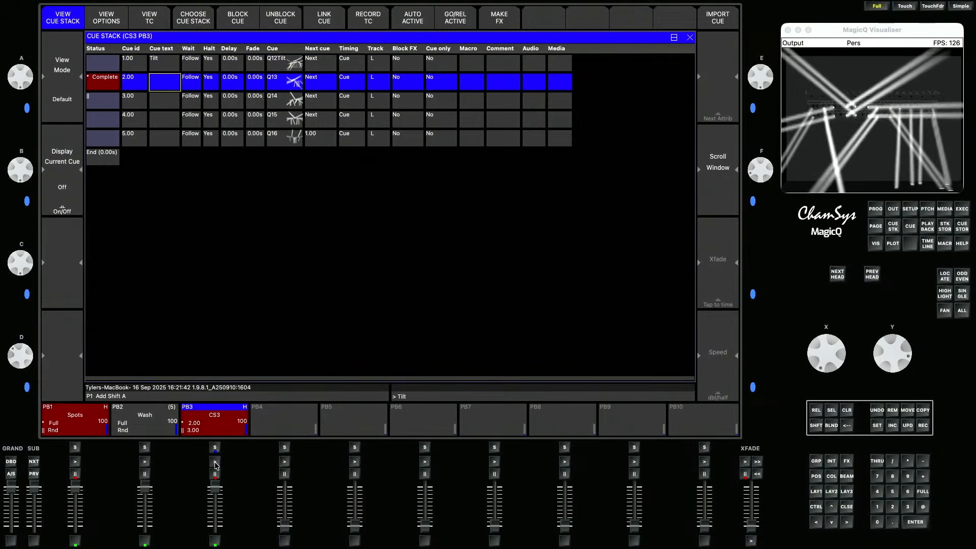
key("Return")
left_click(215, 461)
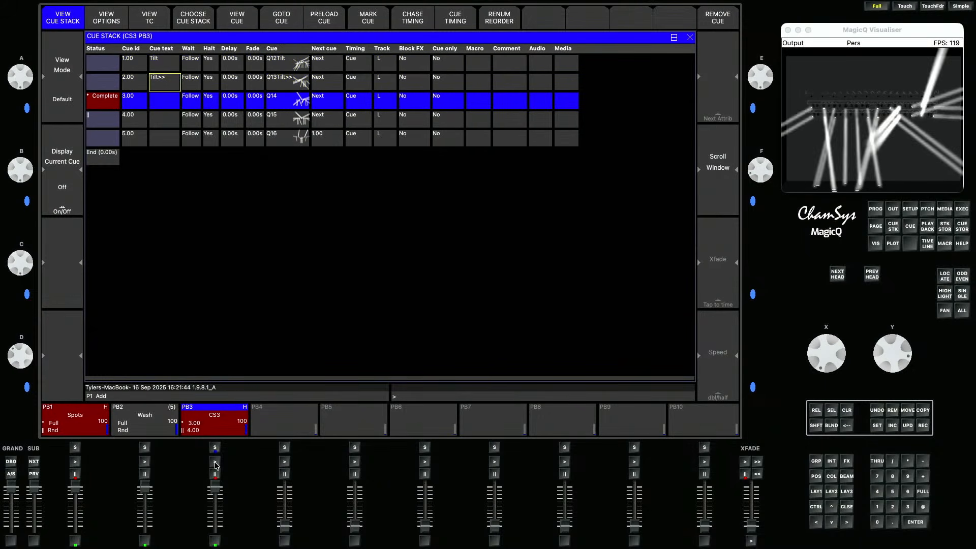
type("Tilt<<")
key("Return")
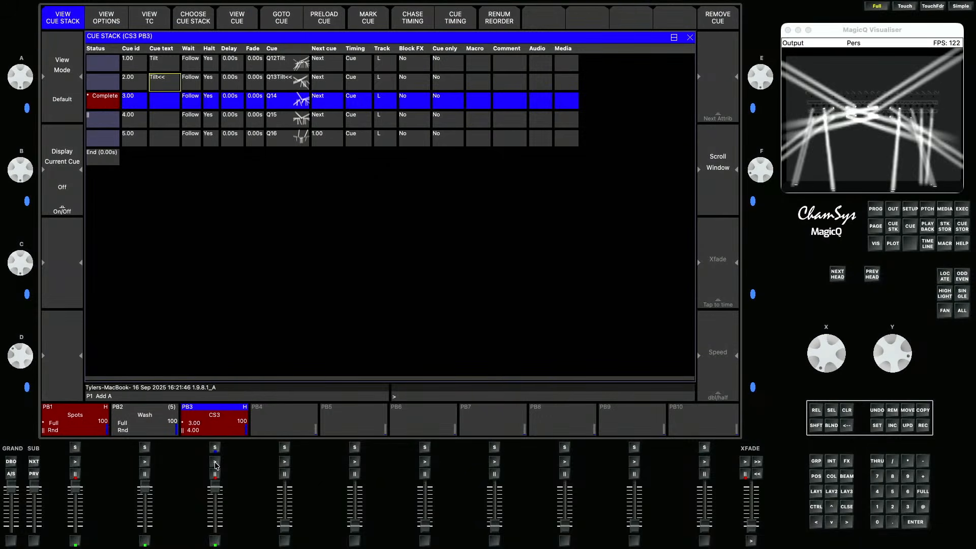
type("Tilt")
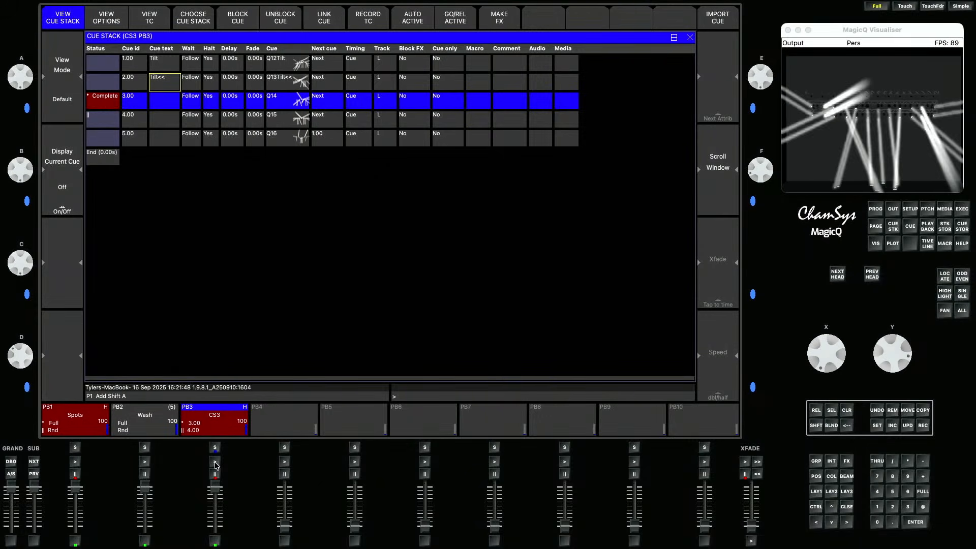
type(" >>")
key("Return")
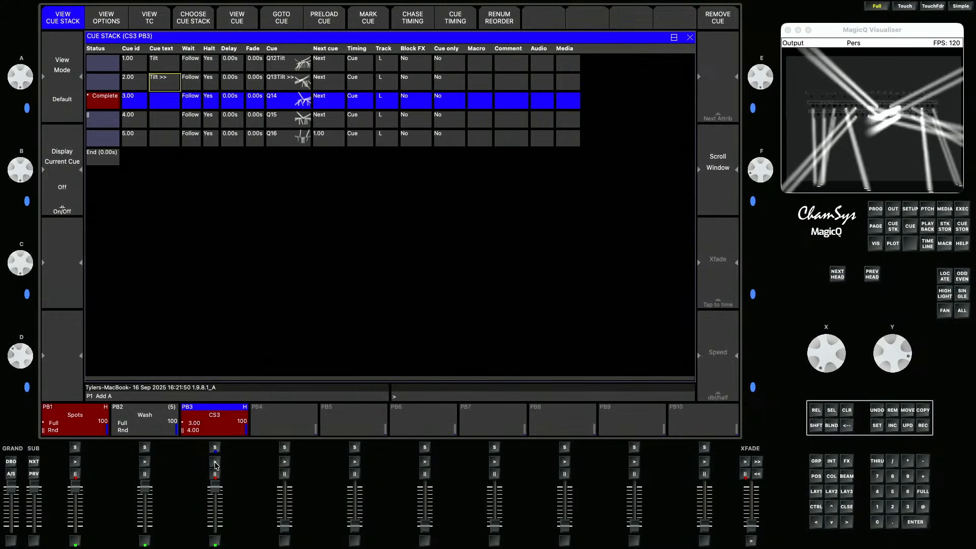
- Label PB3 cues 3, 4 and 5 as "Tilt <<", "Tilt <>" and "Circle"
key("Down")
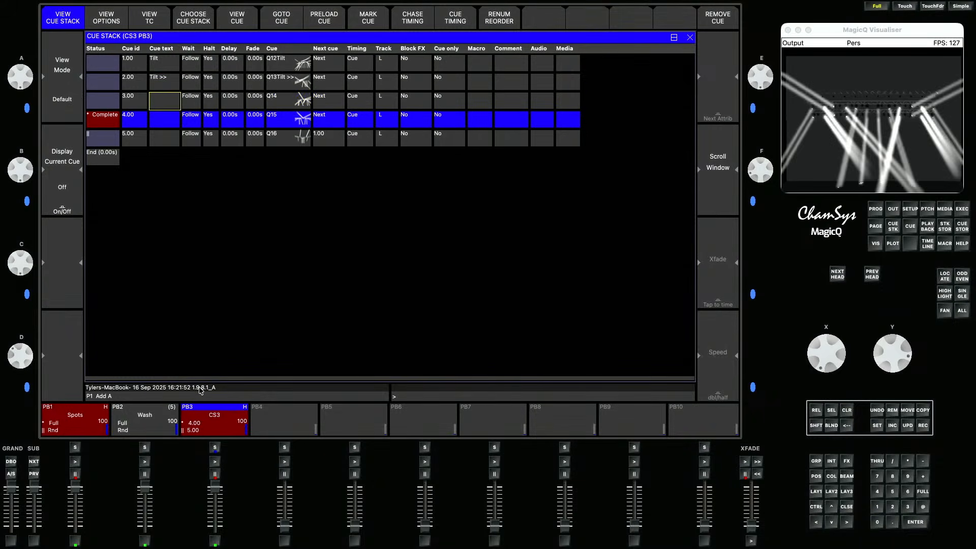
type("Tilt <<")
key("Return")
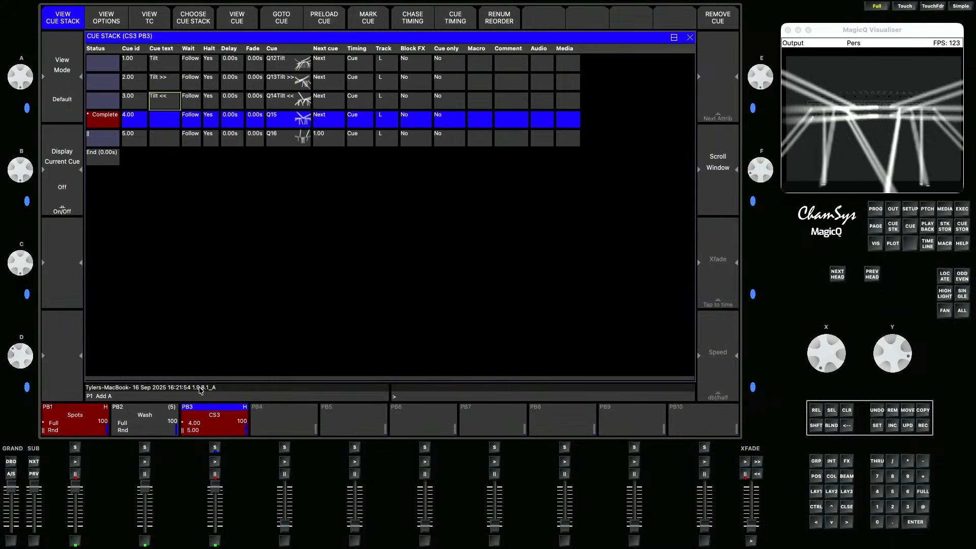
key("Down")
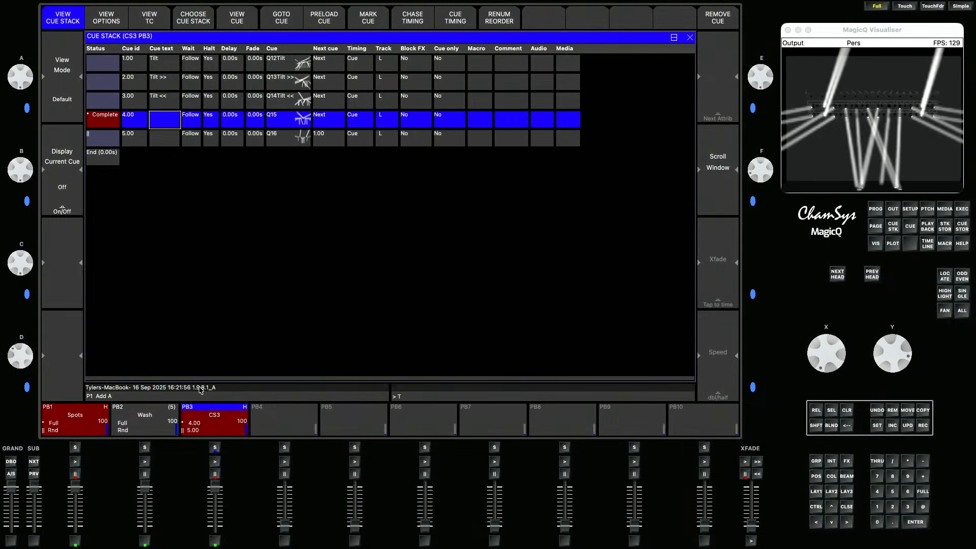
type("Tilt <>")
key("Return")
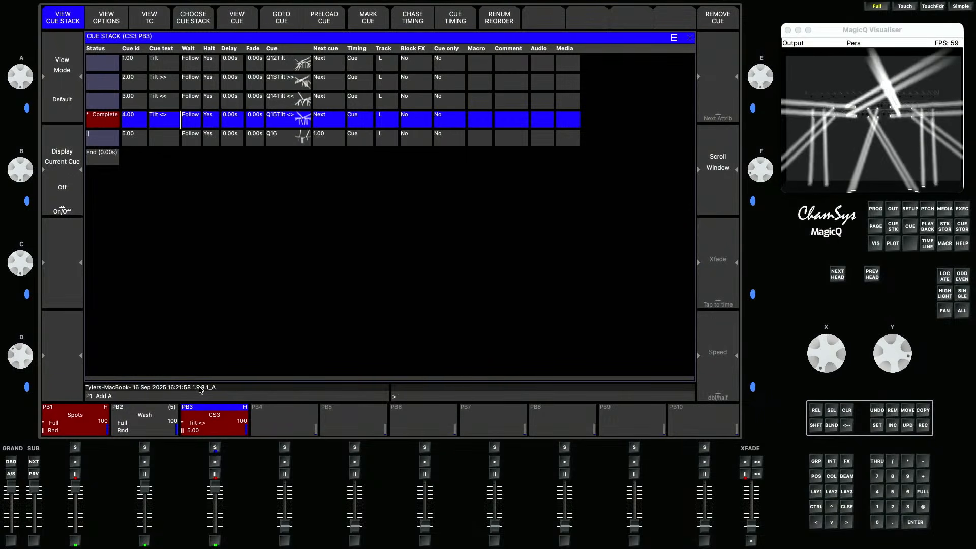
key("Down")
type("Circle")
key("Return")
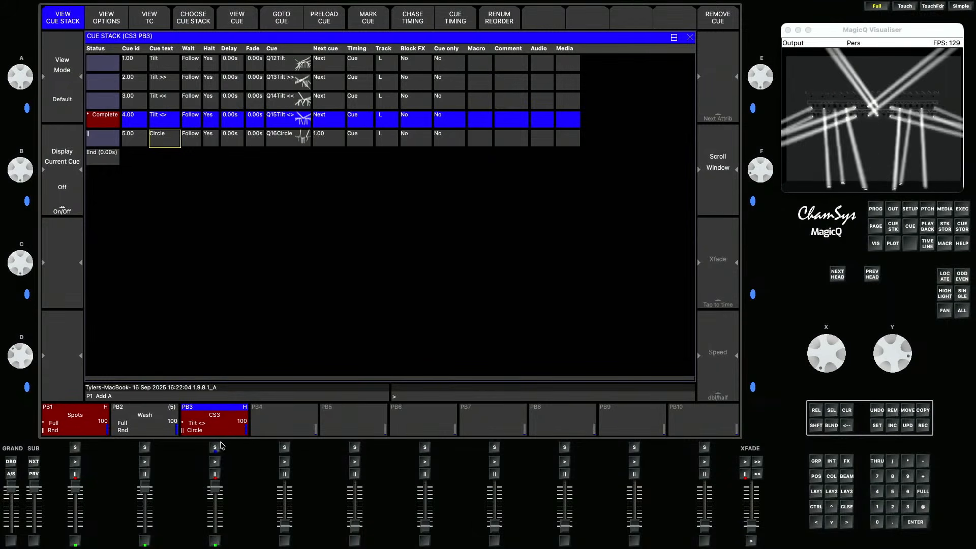
- Release all playbacks and return to the groups layout
left_click(815, 426)
left_click(815, 410)
left_click(815, 491)
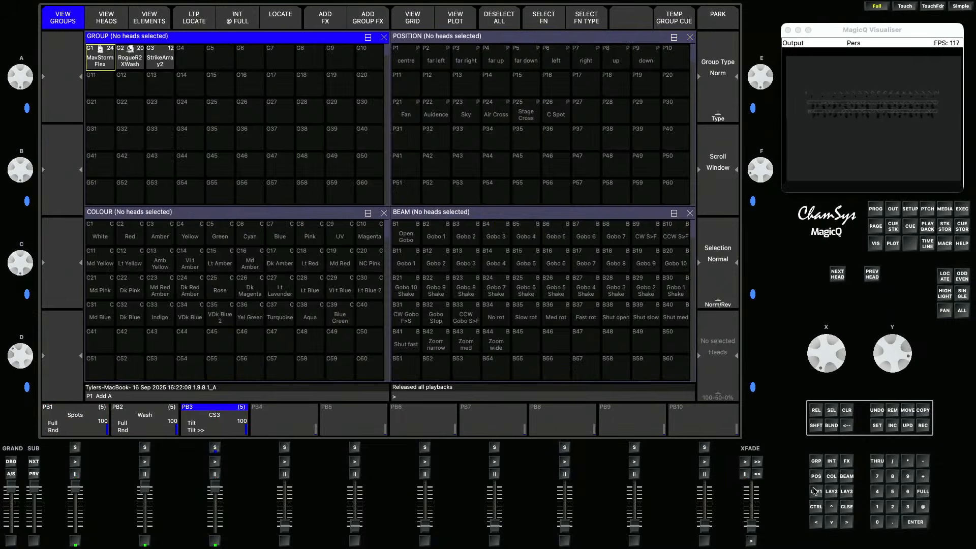
- With RogueR2XWash selected, copy PB3's cue stack to PB4 as a linked copy onto the selected heads
left_click(138, 49)
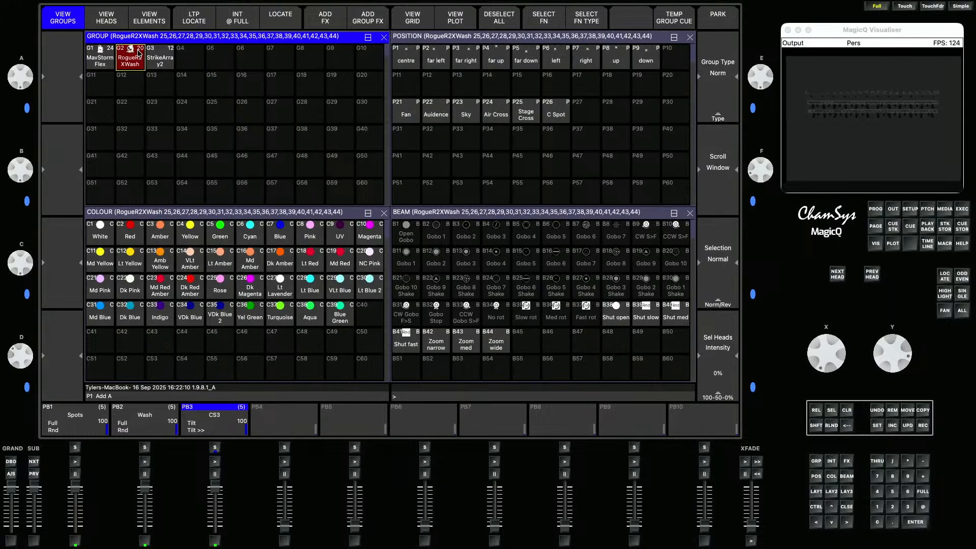
left_click(923, 409)
left_click(328, 18)
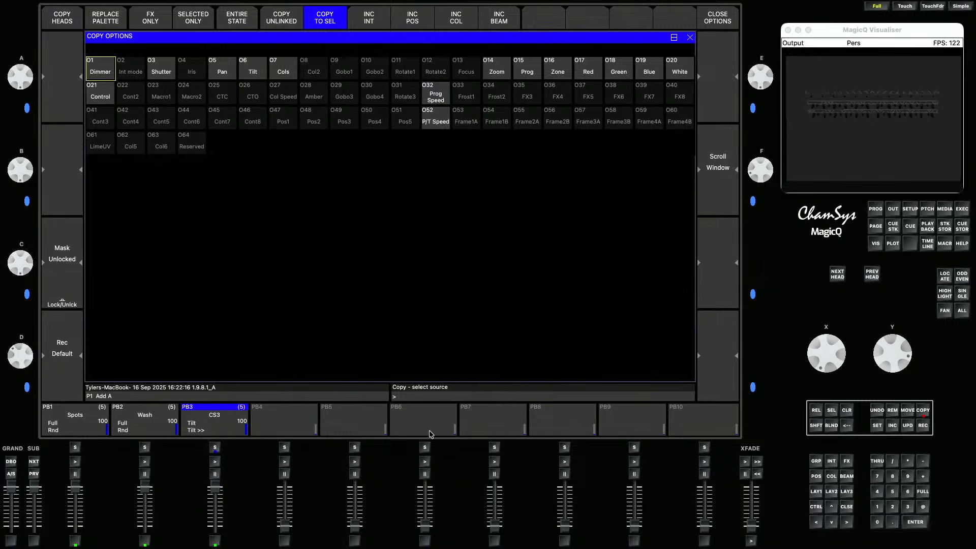
left_click(211, 428)
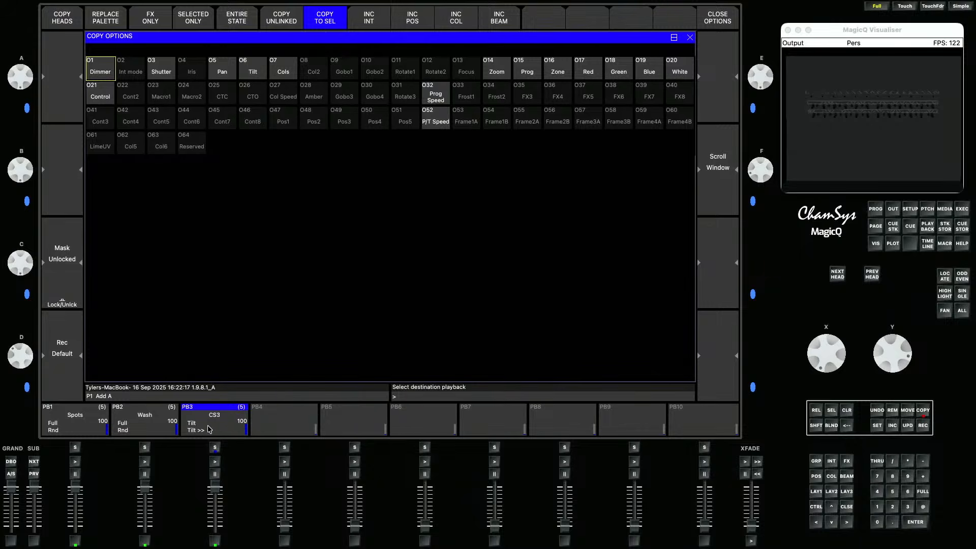
left_click(297, 423)
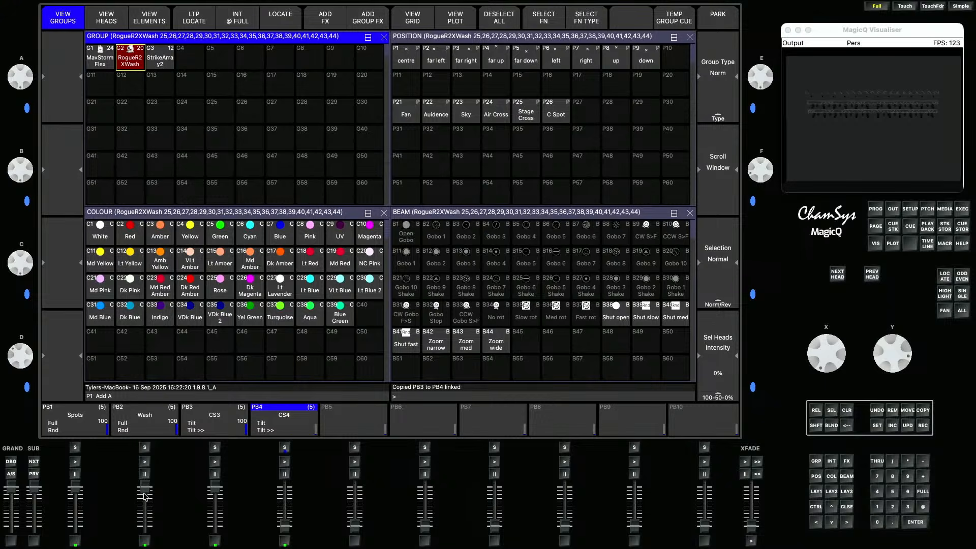
- Preview PB4's copied stack together with PB2's wash, then release all playbacks
left_click(145, 462)
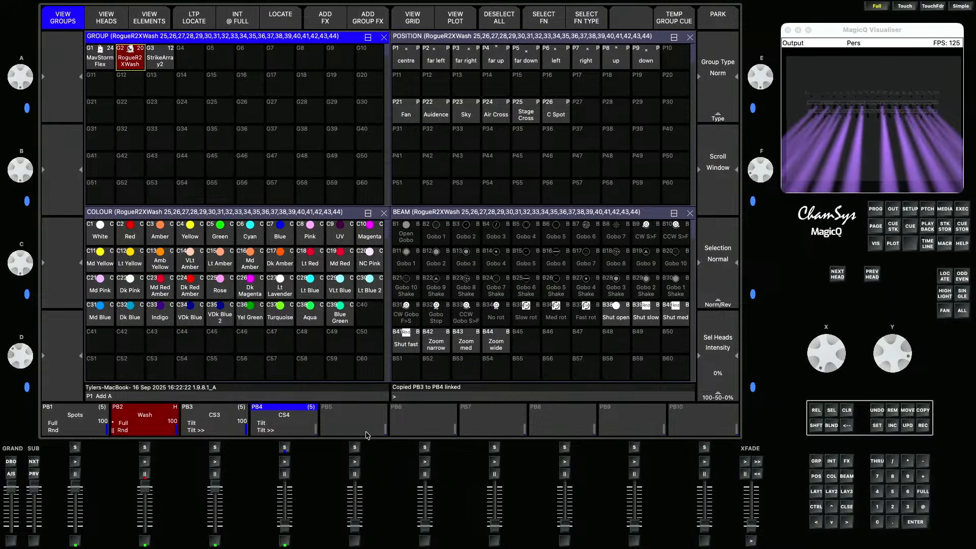
left_click_drag(288, 527, 286, 488)
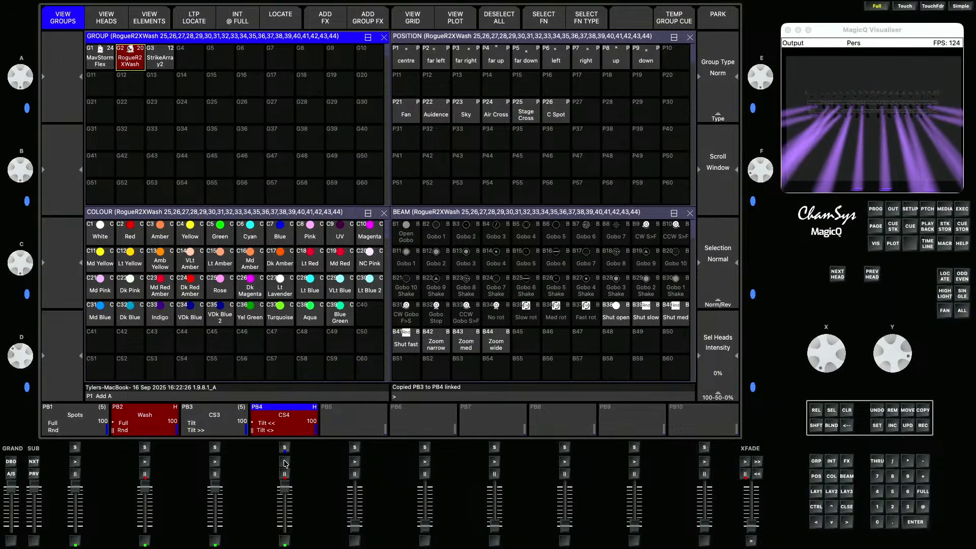
left_click(284, 462)
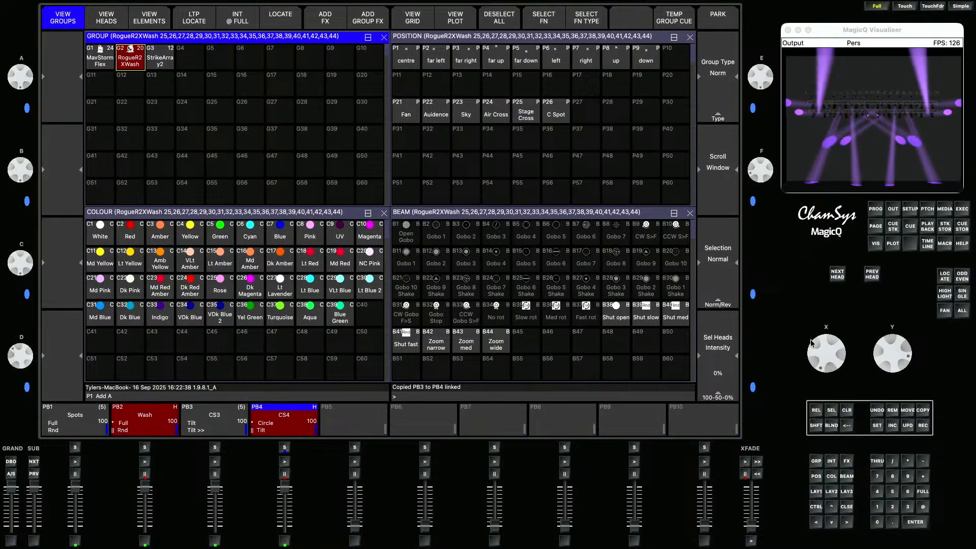
left_click(815, 422)
left_click(816, 412)
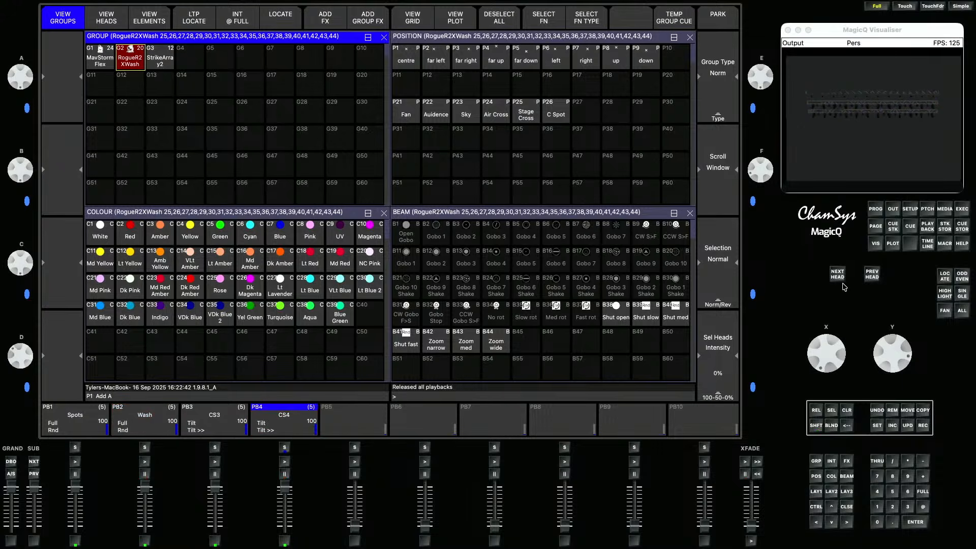
- Open the Execute window and set its grid size to 10 by 12
left_click(961, 209)
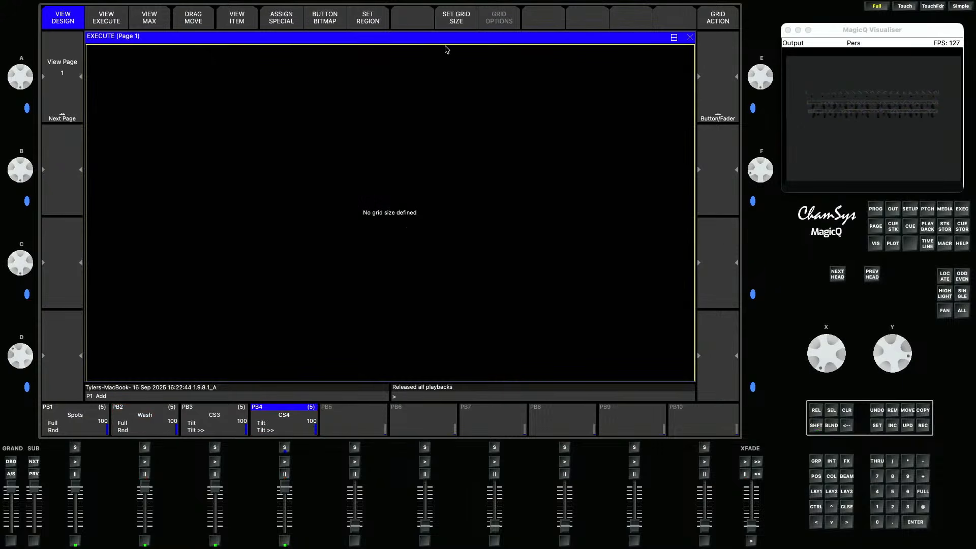
left_click(459, 24)
type("10/12")
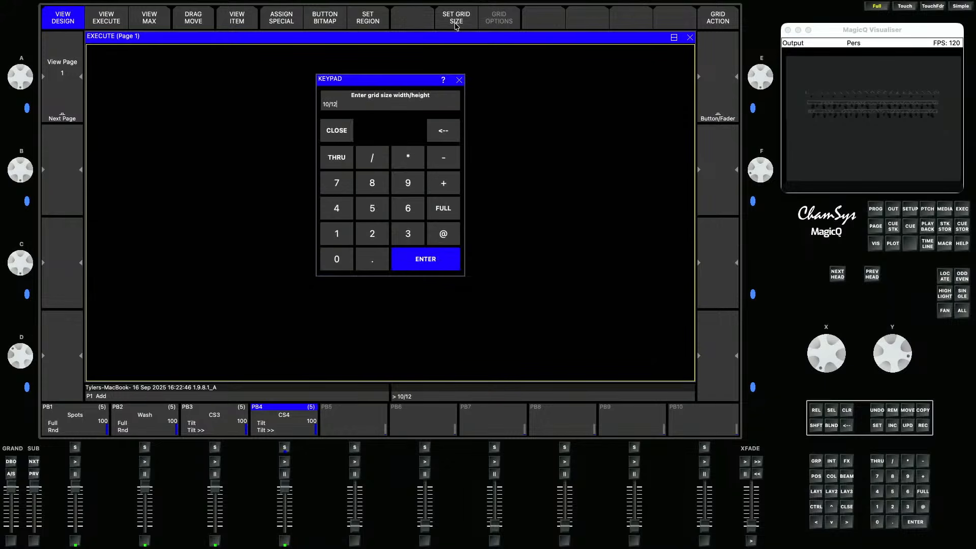
key("Return")
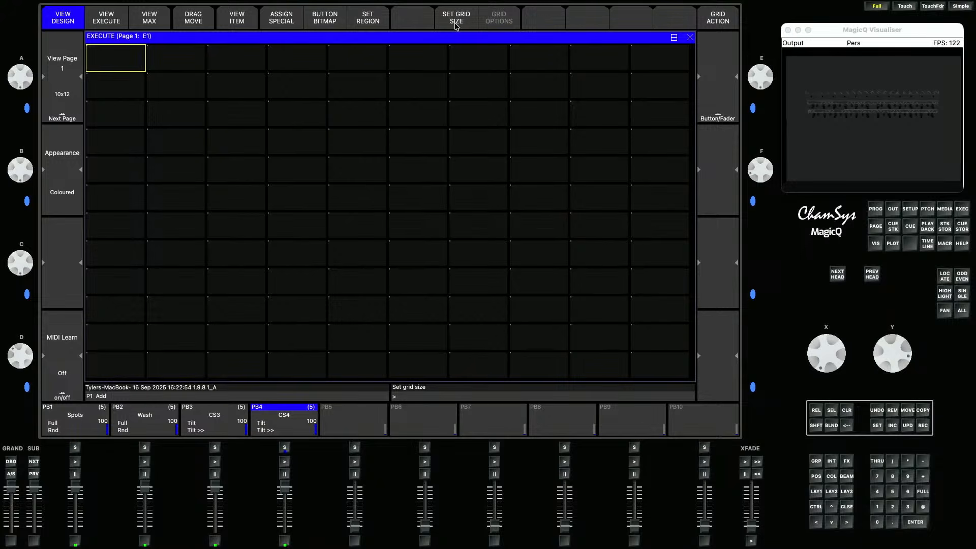
- Copy the MavStormFlex and RogueR2XWash groups into the first cells of the Execute grid
left_click(815, 491)
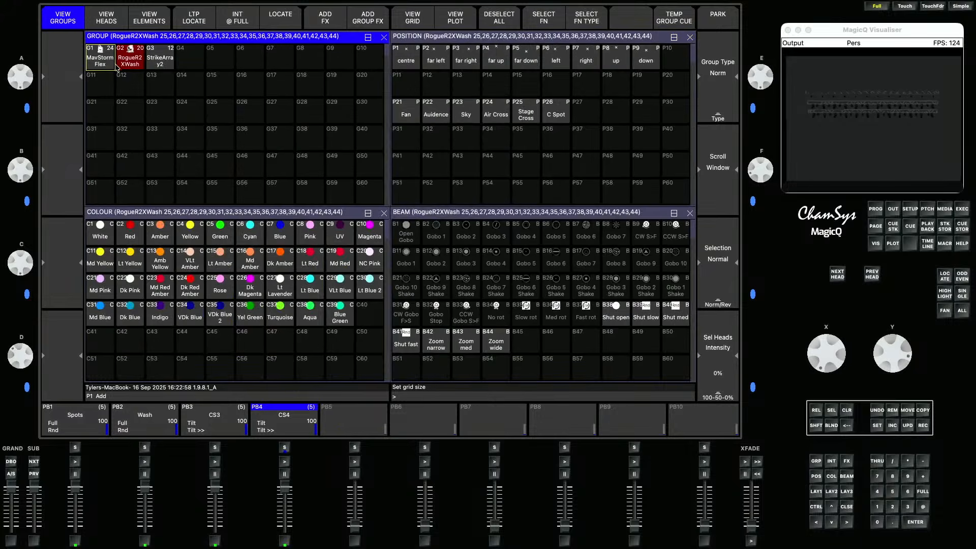
left_click(846, 410)
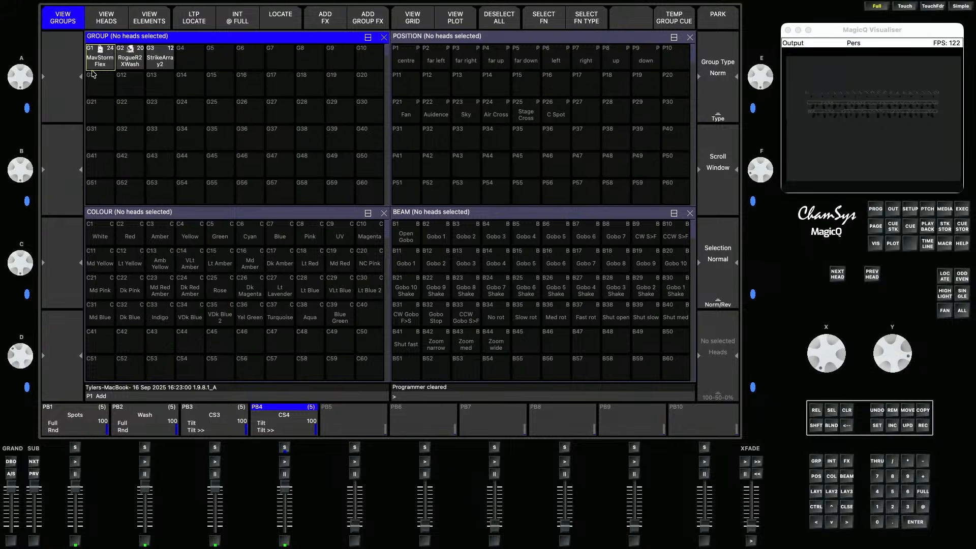
left_click_drag(99, 61, 130, 61)
left_click(922, 409)
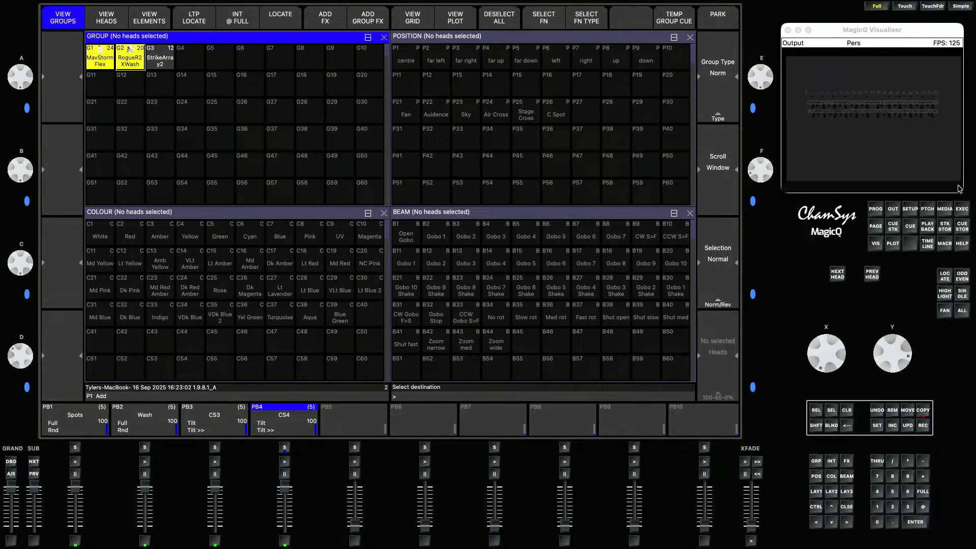
left_click(962, 209)
left_click(131, 61)
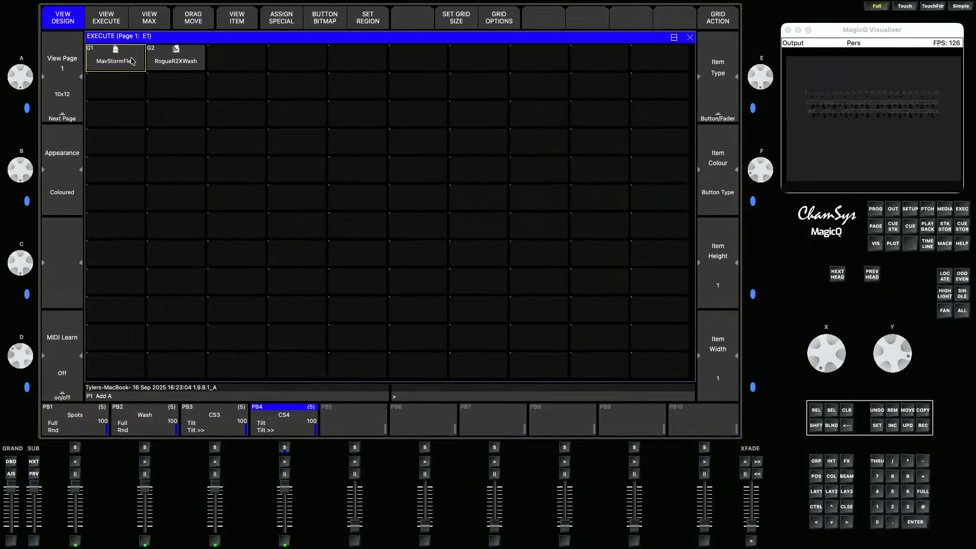
- Record both mover groups together as a new group G10 named "All Movers"
left_click(822, 490)
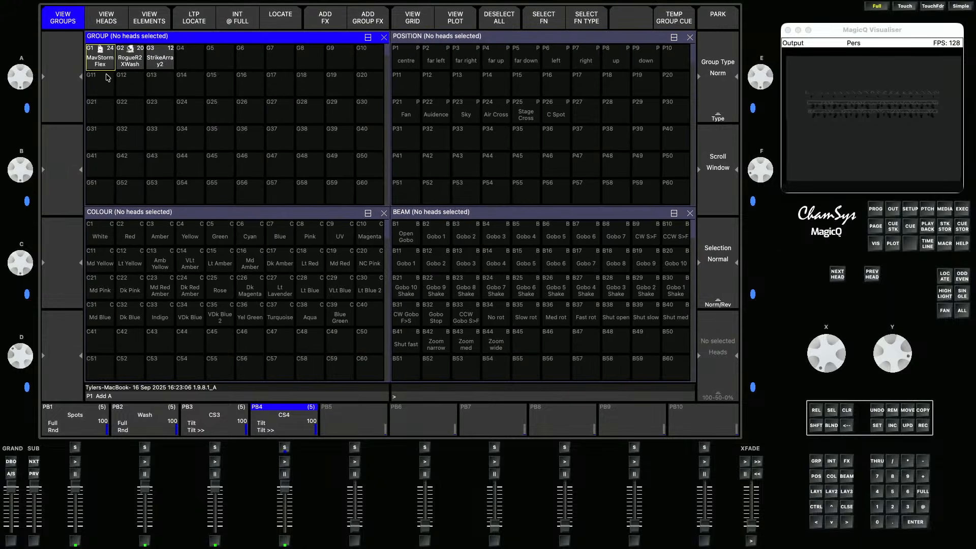
left_click_drag(105, 63, 128, 66)
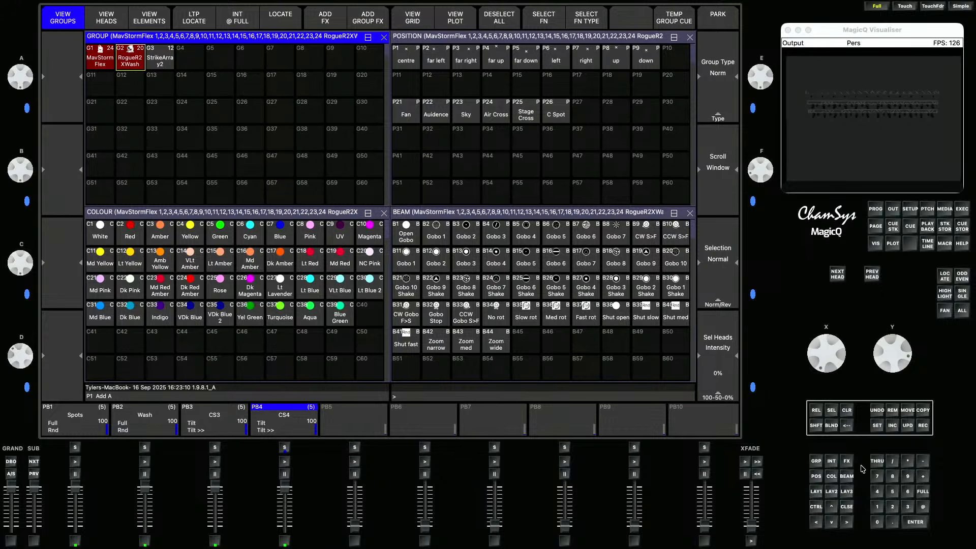
left_click(922, 425)
left_click(371, 58)
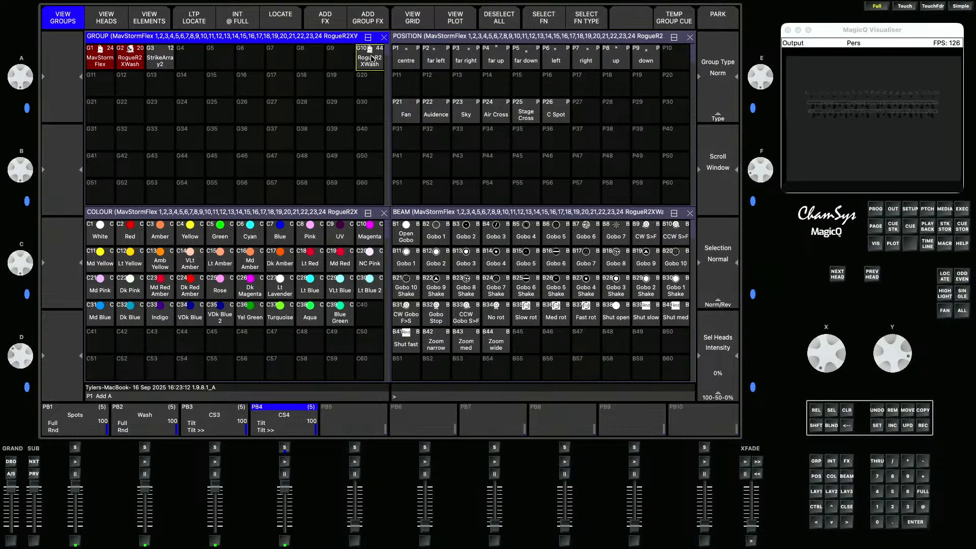
left_click(877, 426)
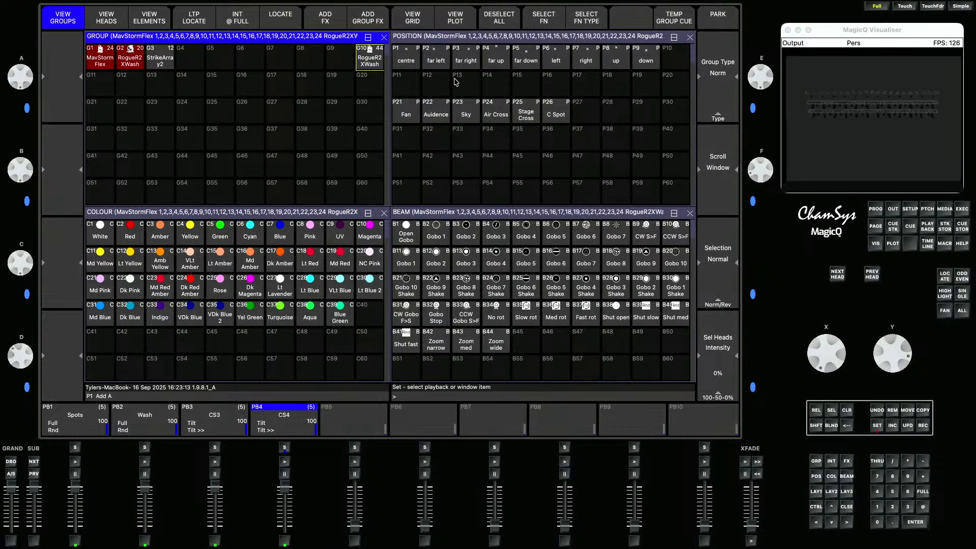
left_click(378, 59)
type("All Movers")
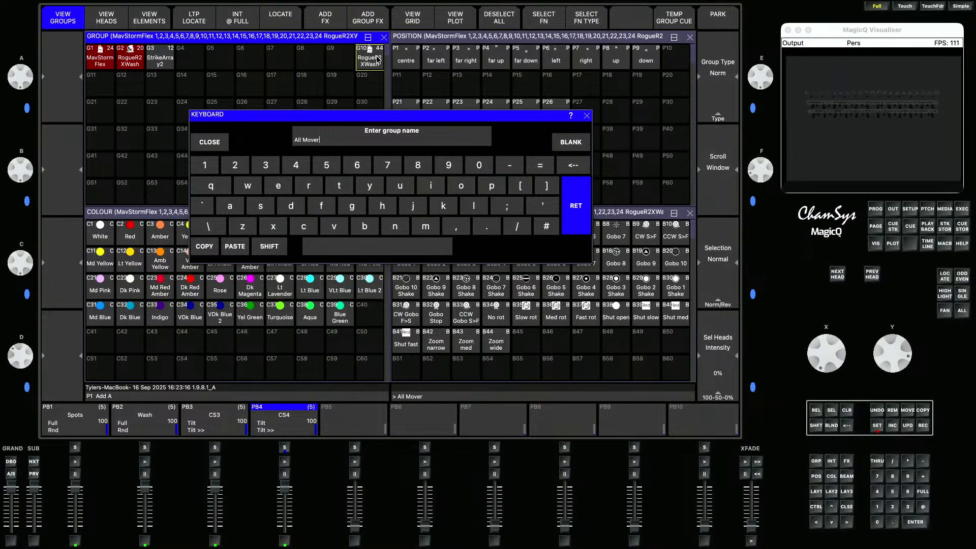
key("Return")
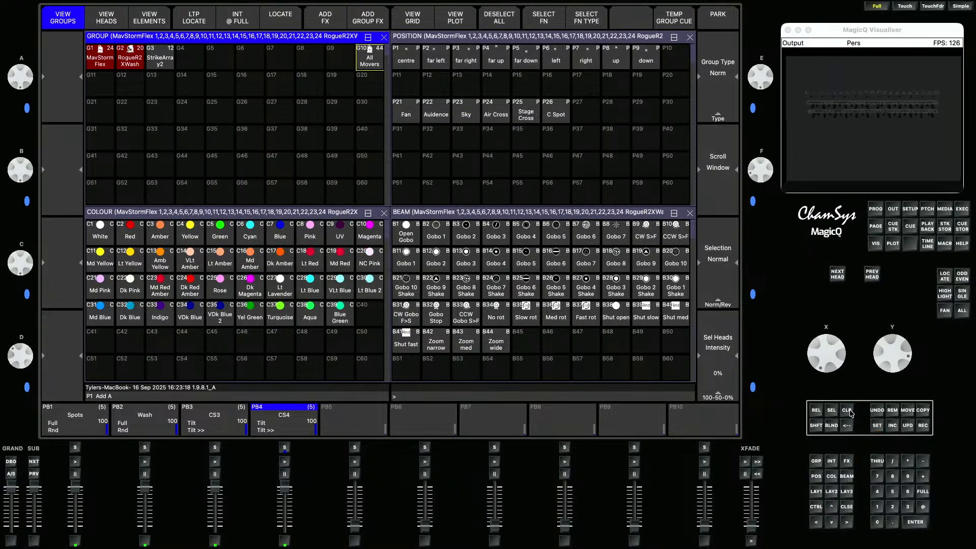
- Copy the All Movers group into the Execute grid next to the other two groups
key("Escape")
key("ctrl+c")
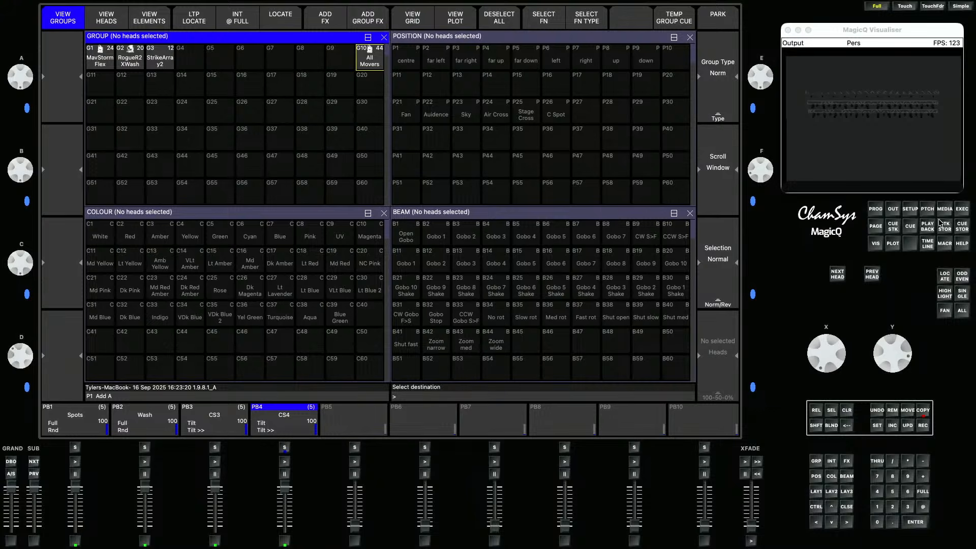
left_click(961, 209)
left_click(221, 51)
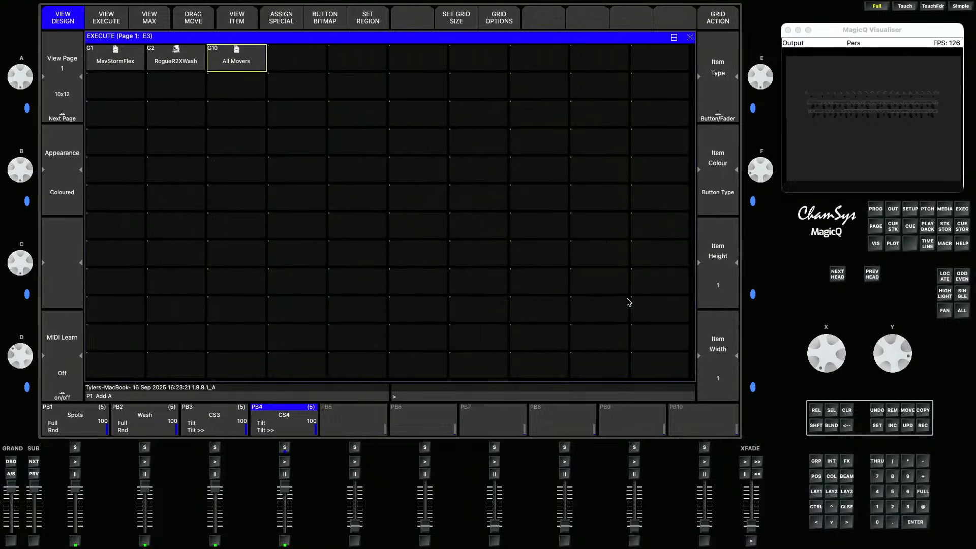
- Copy the colour palettes White through Blue into the Execute grid's first row after All Movers
left_click(831, 477)
left_click_drag(108, 236, 292, 236)
left_click(921, 410)
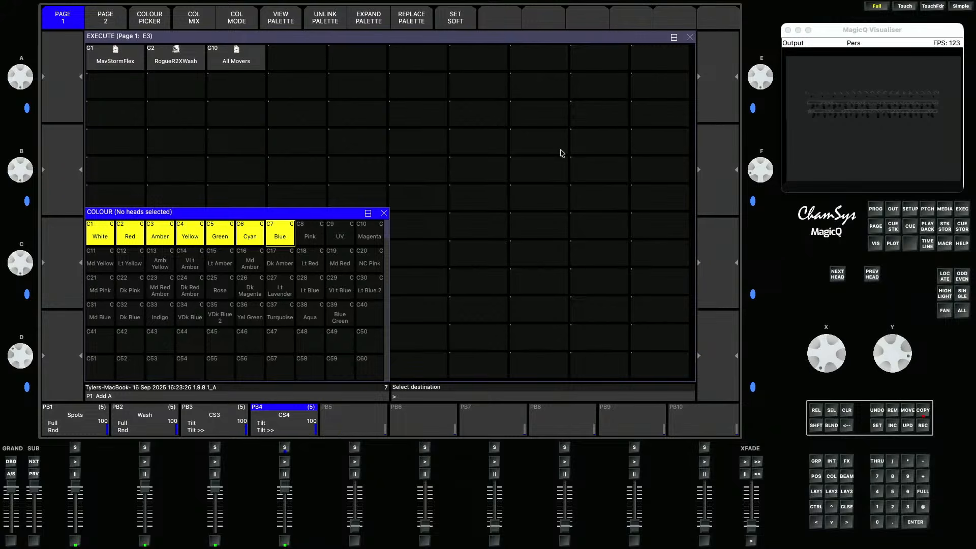
left_click(299, 55)
- Assign the special timing, rate and FX items into the Execute grid starting at the second row
left_click(116, 94)
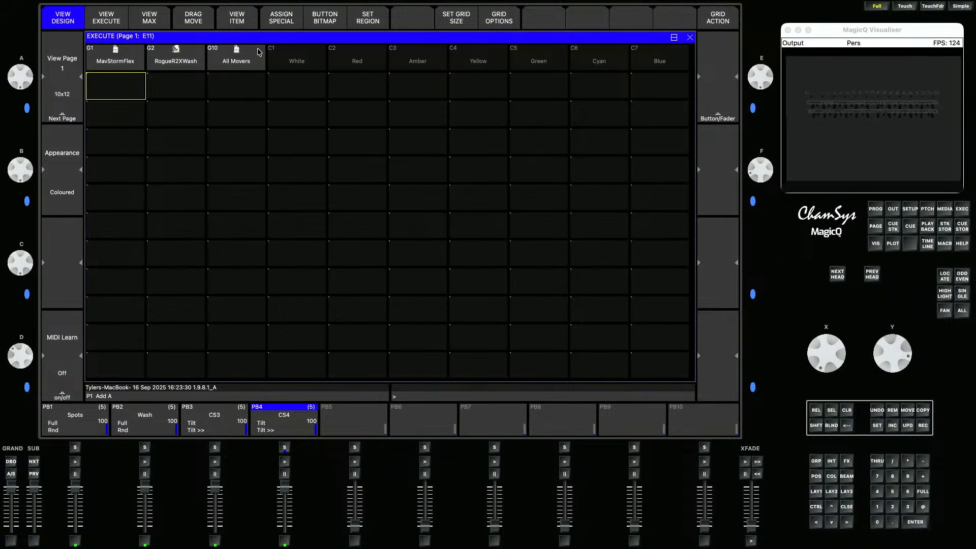
left_click(284, 19)
left_click(422, 107)
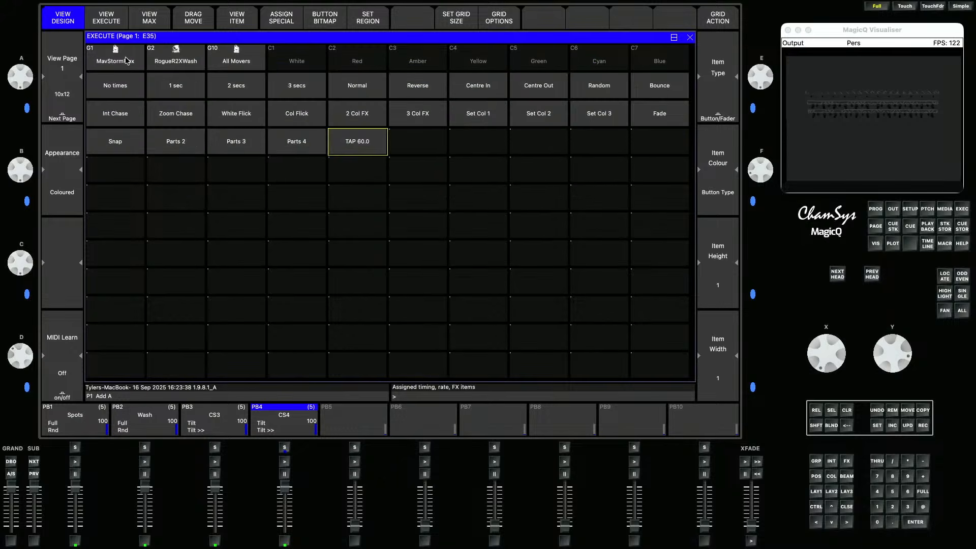
- Define the top four rows of Execute items as region 1
left_click_drag(125, 61, 395, 102)
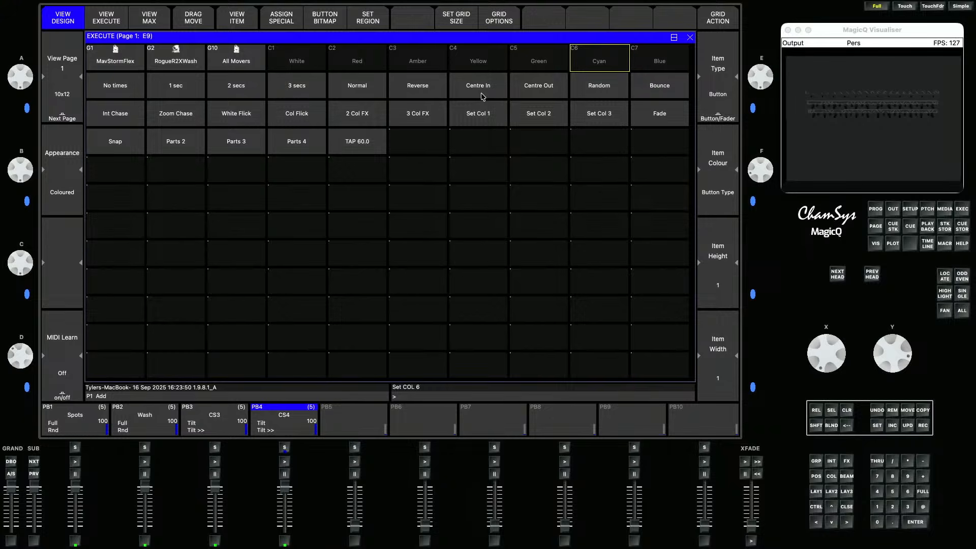
left_click_drag(142, 64, 667, 129)
left_click(380, 21)
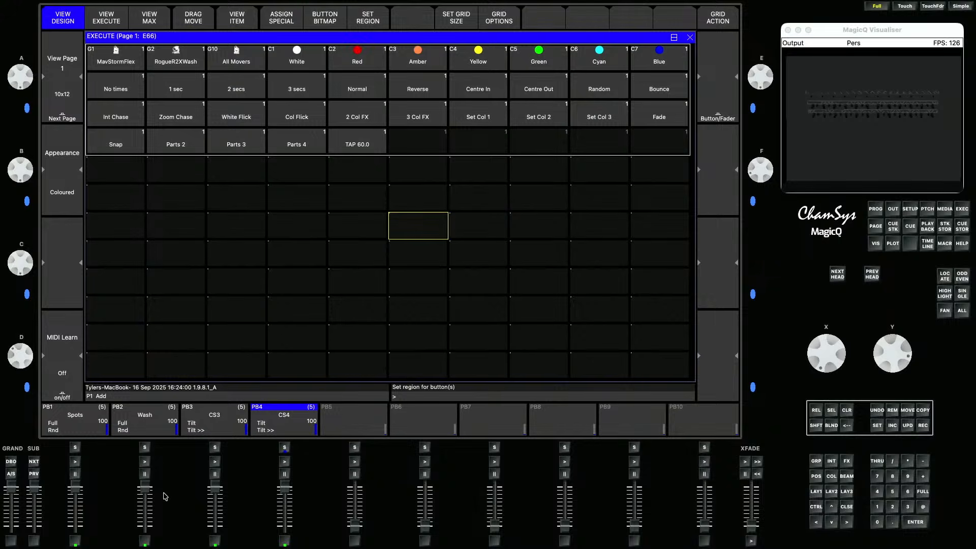
- Run the Spots and Wash playbacks and test the group and colour buttons in the Execute grid
left_click(75, 461)
left_click(145, 461)
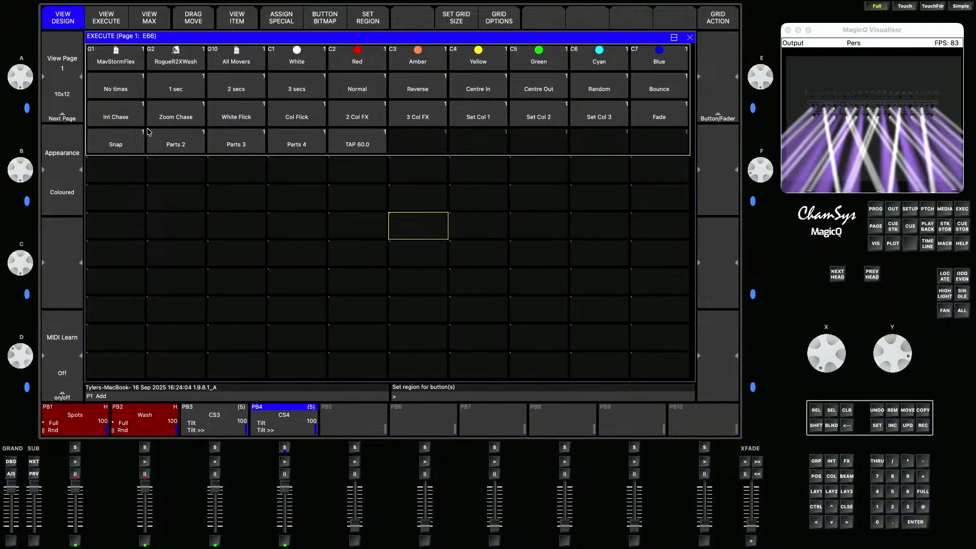
left_click(135, 63)
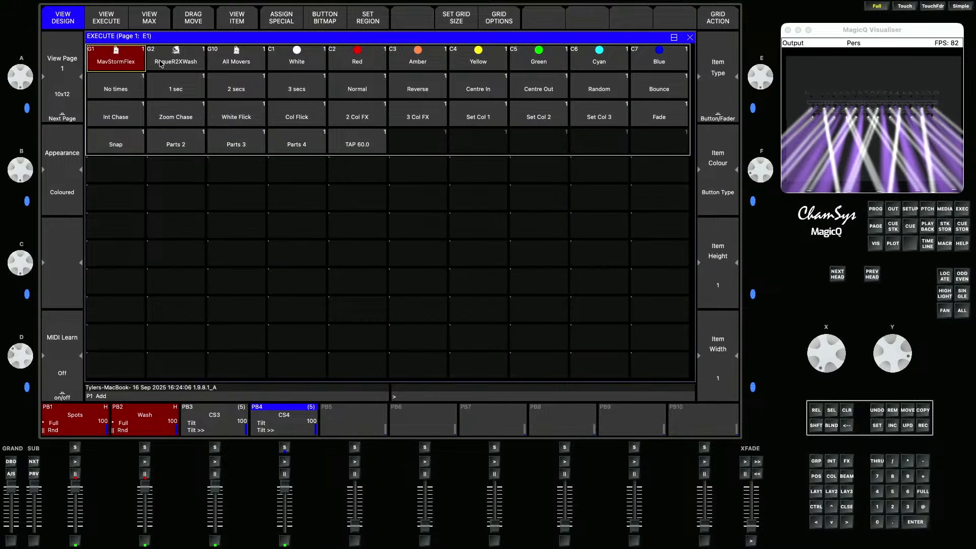
left_click(155, 61)
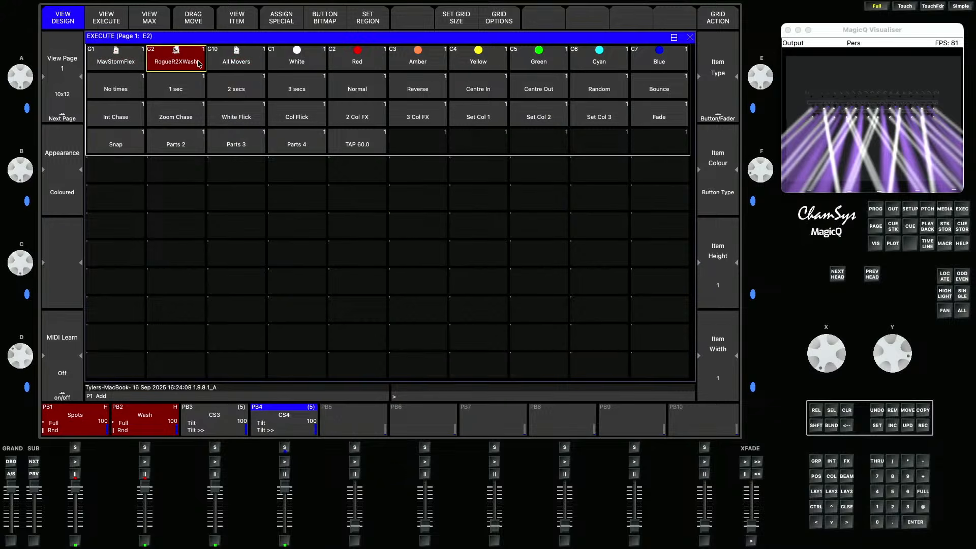
left_click(126, 64)
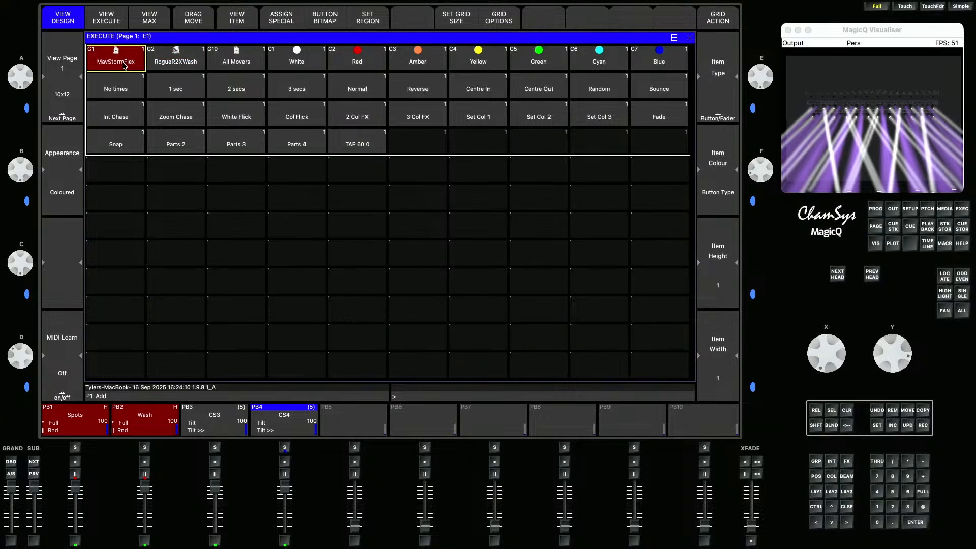
left_click(361, 64)
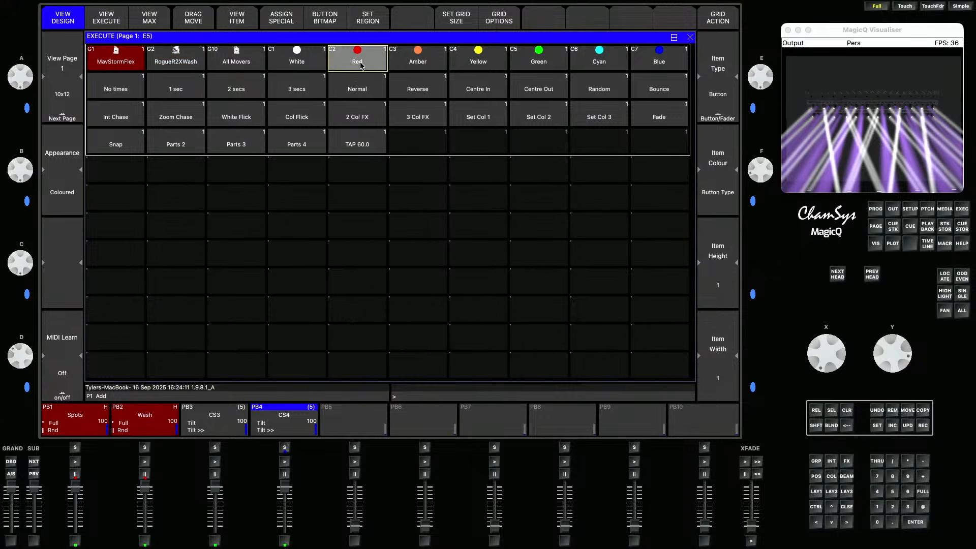
left_click(484, 60)
left_click(178, 59)
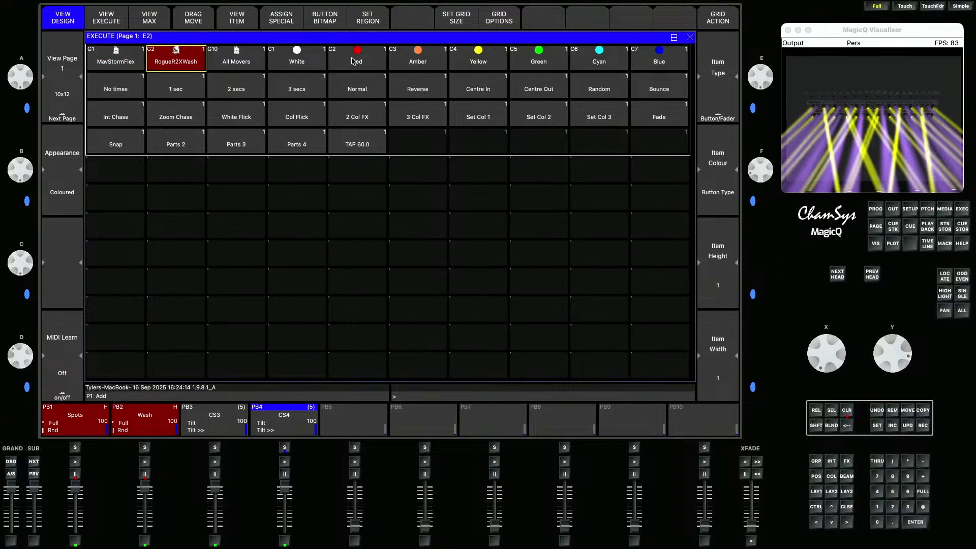
left_click(369, 62)
left_click(604, 63)
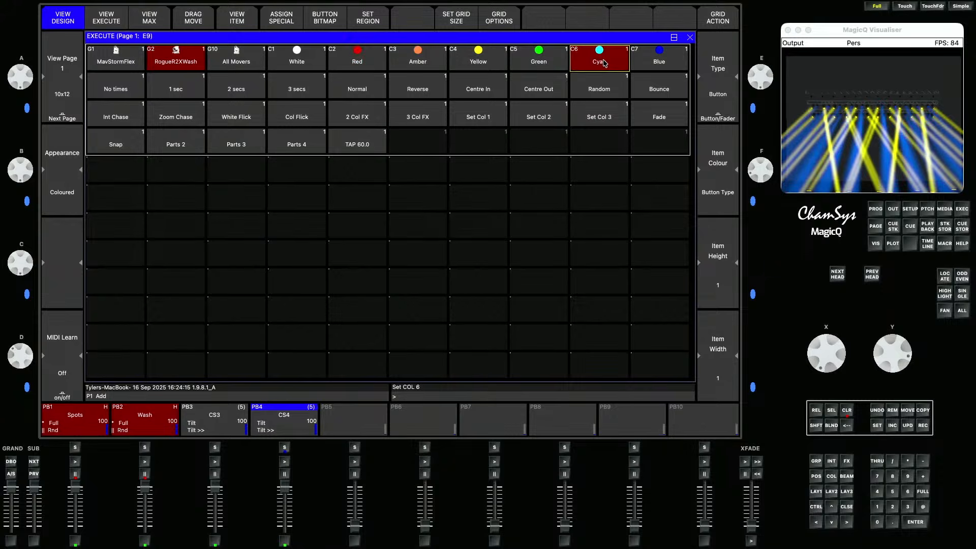
left_click(238, 66)
left_click(374, 63)
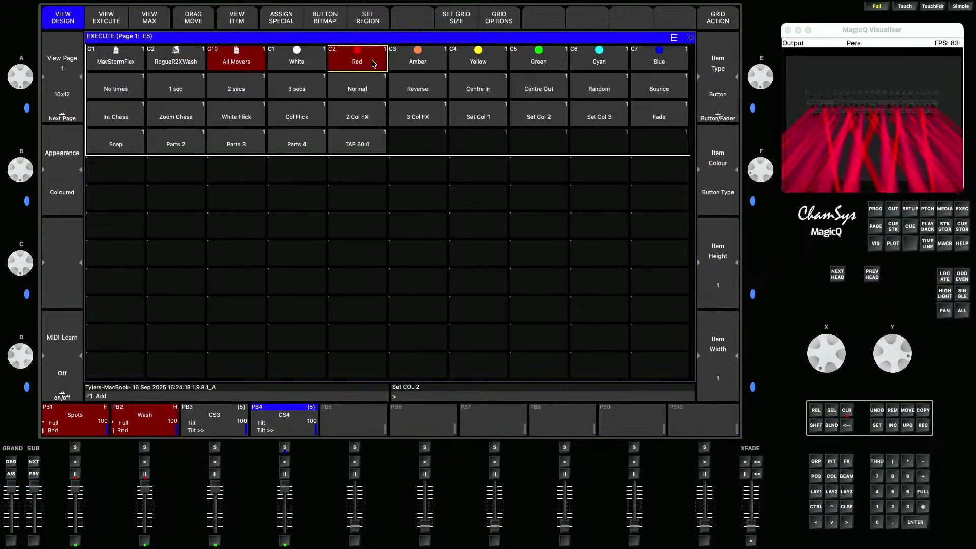
left_click(418, 60)
left_click(478, 60)
left_click(538, 60)
left_click(599, 60)
left_click(358, 60)
left_click(311, 59)
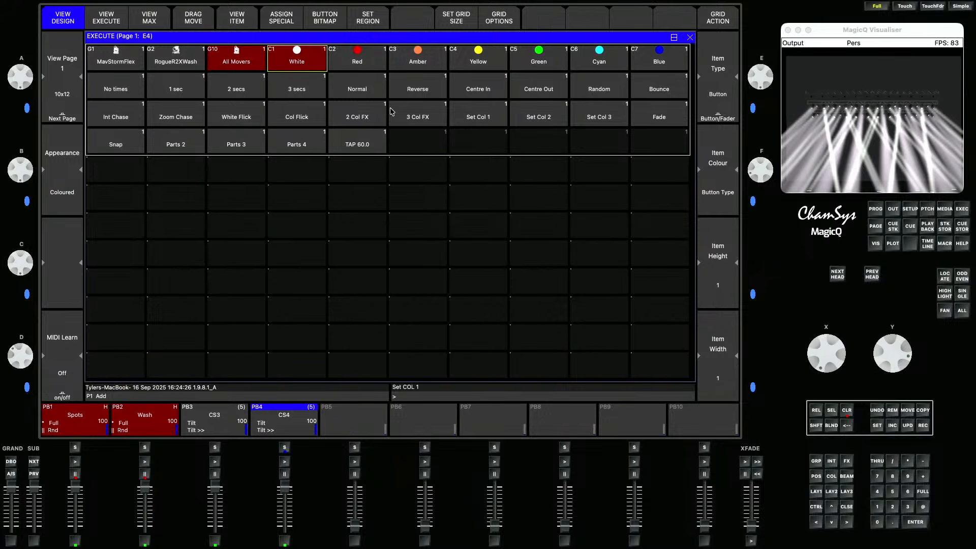
- Lower the Wash playback, test the timing and FX buttons on the Spots, and clear the programmer
left_click_drag(145, 487, 146, 539)
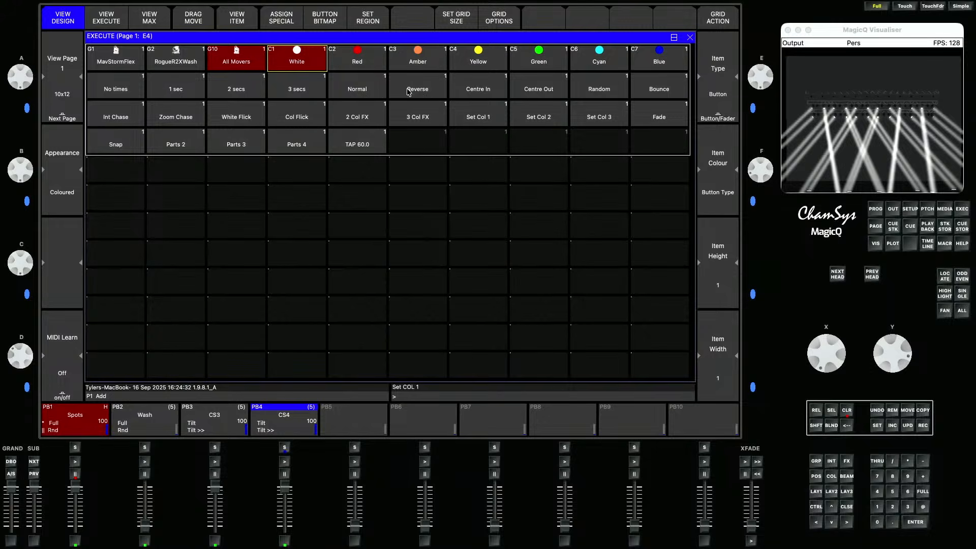
left_click(479, 91)
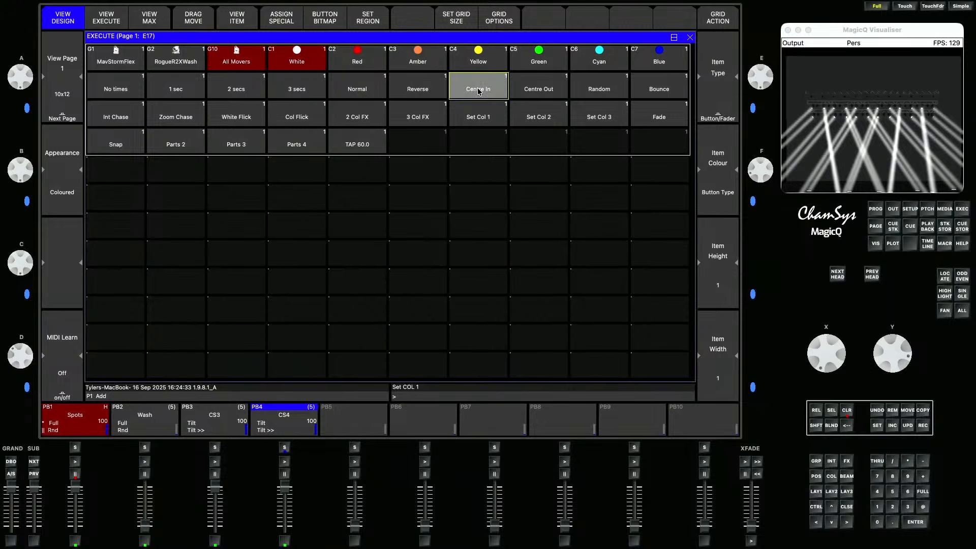
left_click(541, 65)
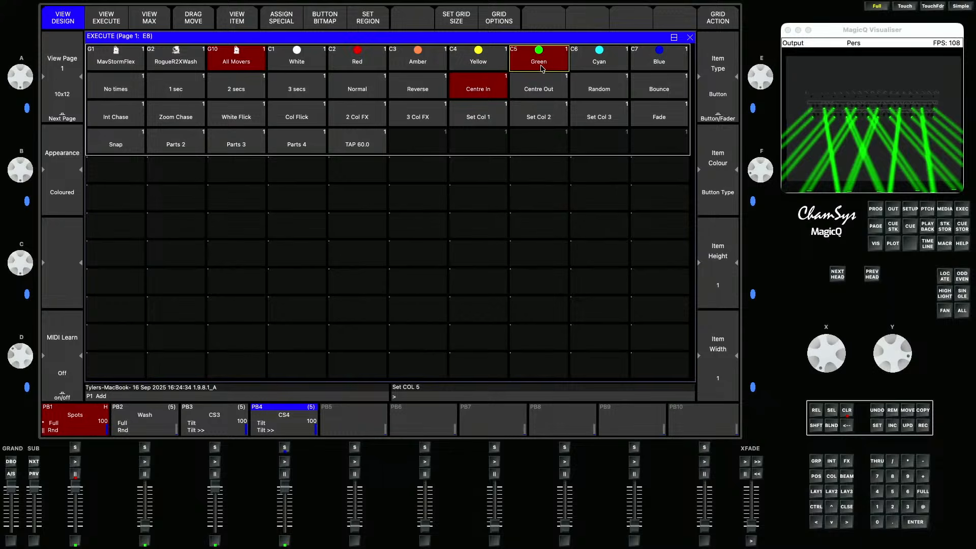
left_click(224, 92)
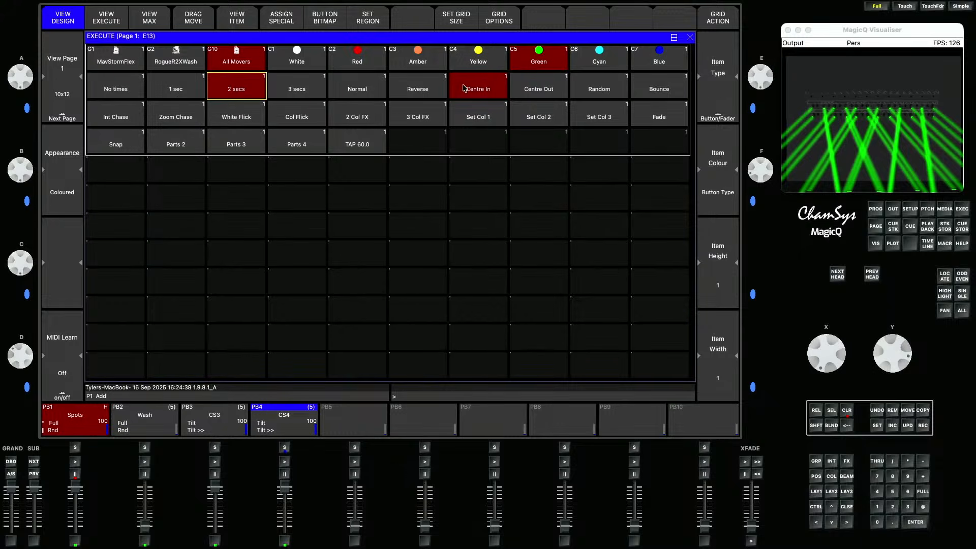
left_click(487, 90)
left_click(433, 62)
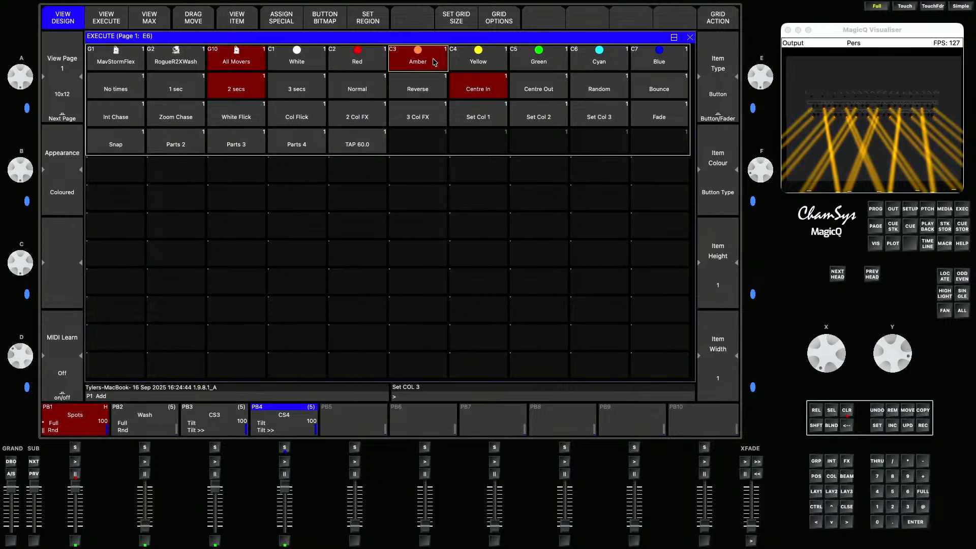
left_click(373, 83)
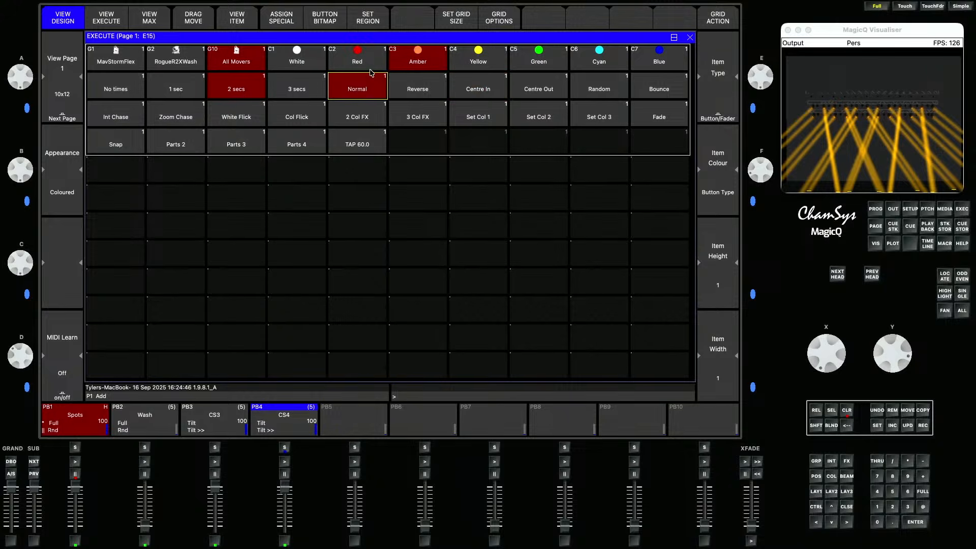
left_click(371, 63)
left_click(422, 91)
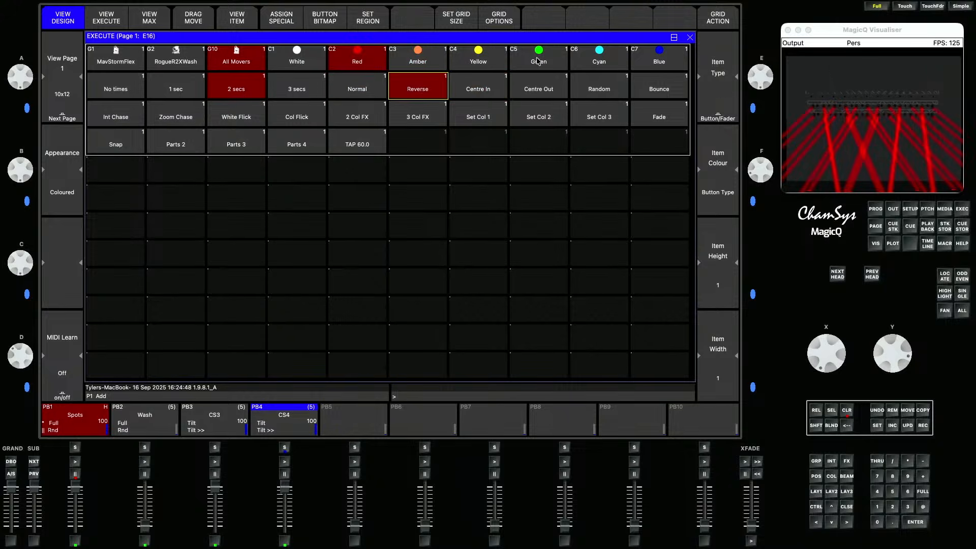
left_click(537, 62)
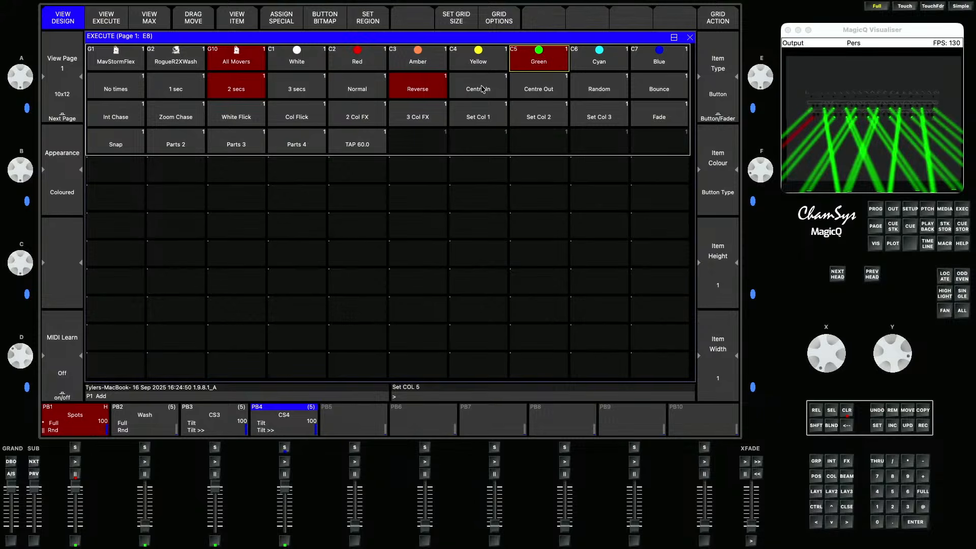
left_click(483, 90)
left_click(548, 91)
left_click(595, 90)
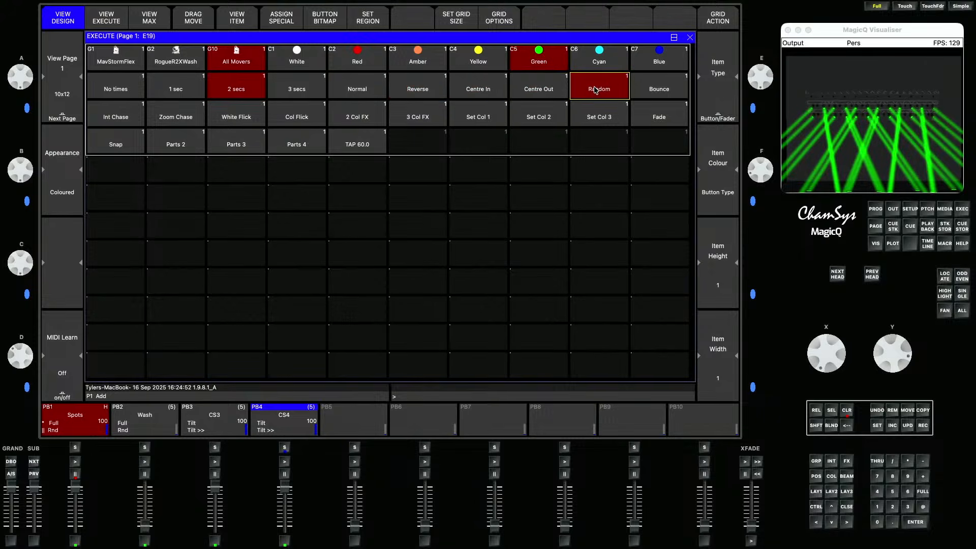
left_click(848, 411)
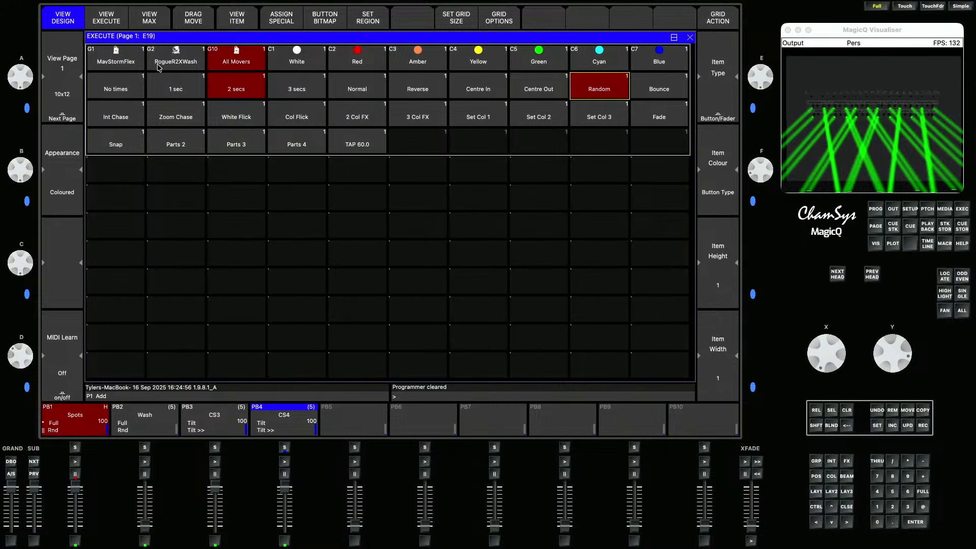
- Copy the MavStormFlex, RogueR2XWash and All Movers group buttons into a new row lower in the grid
left_click(236, 61)
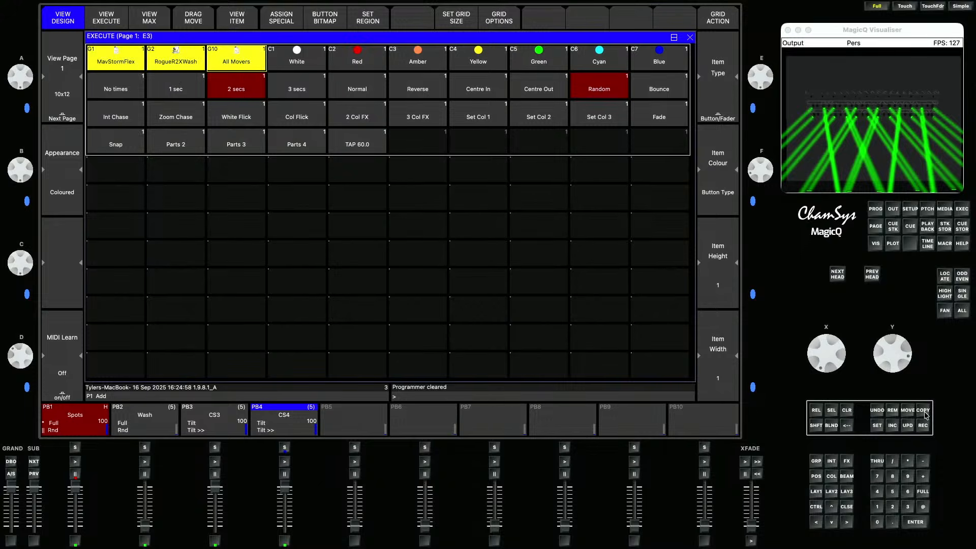
left_click(113, 200)
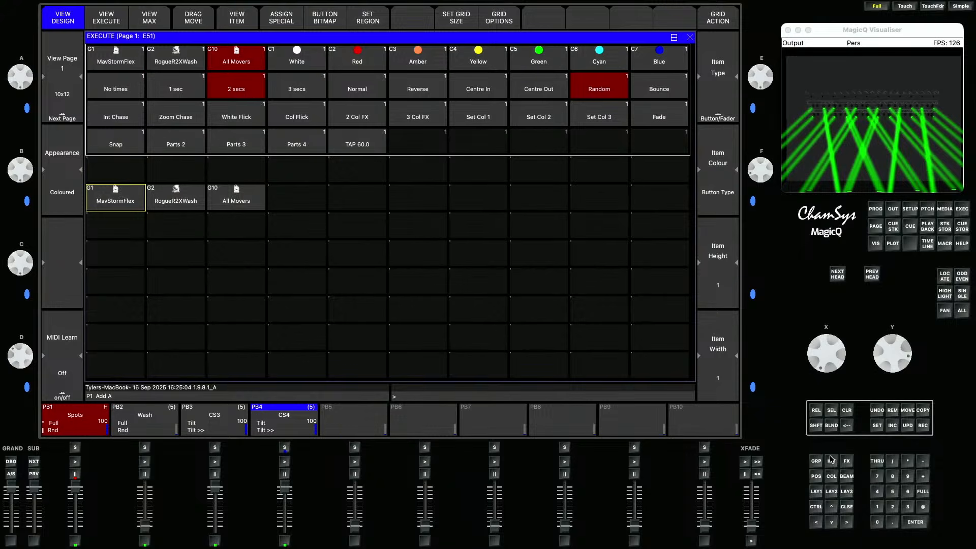
- Copy position palettes Fan through C Spot after the groups in that row and make the row region 2
left_click(816, 476)
left_click_drag(405, 113, 555, 117)
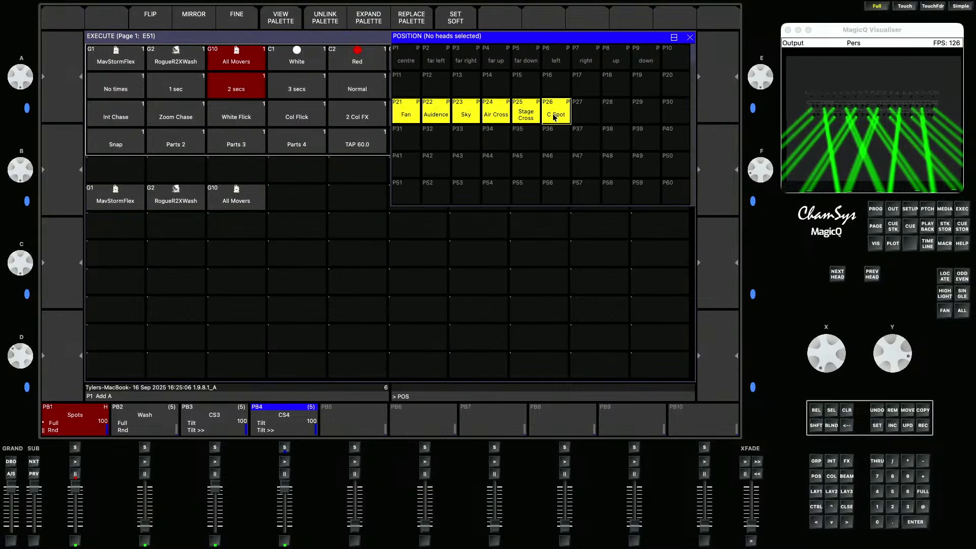
left_click(921, 412)
left_click(298, 207)
left_click_drag(122, 206, 584, 208)
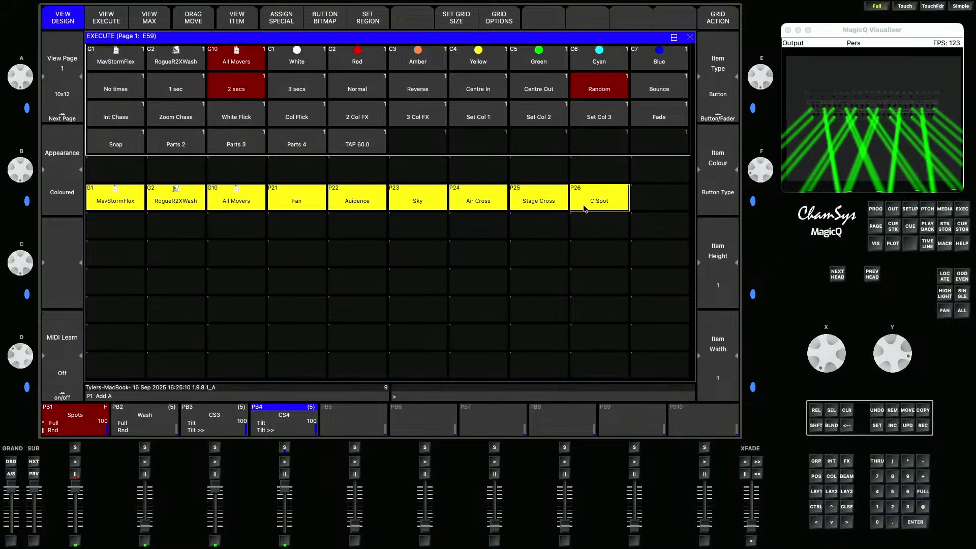
left_click(367, 22)
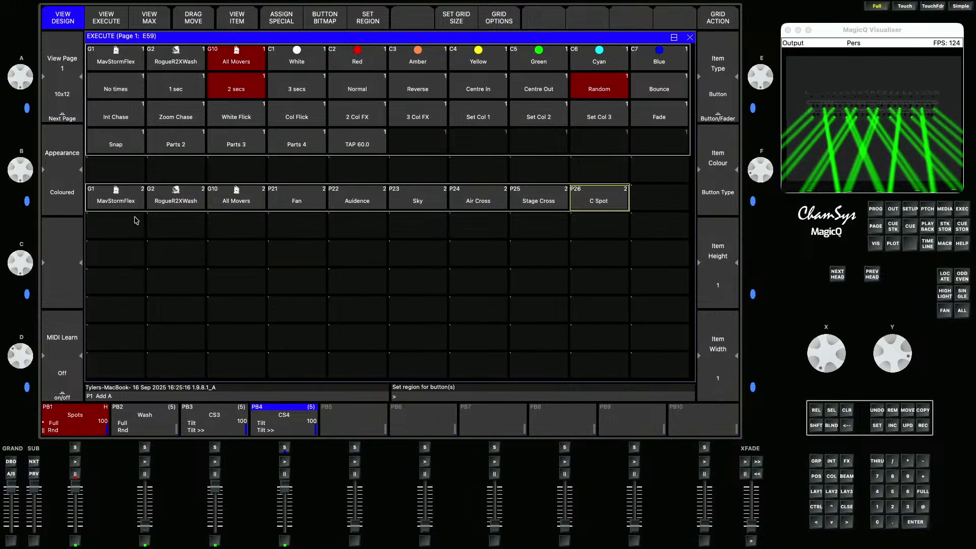
- Copy the three group buttons into another row two rows further down
left_click_drag(113, 198, 238, 201)
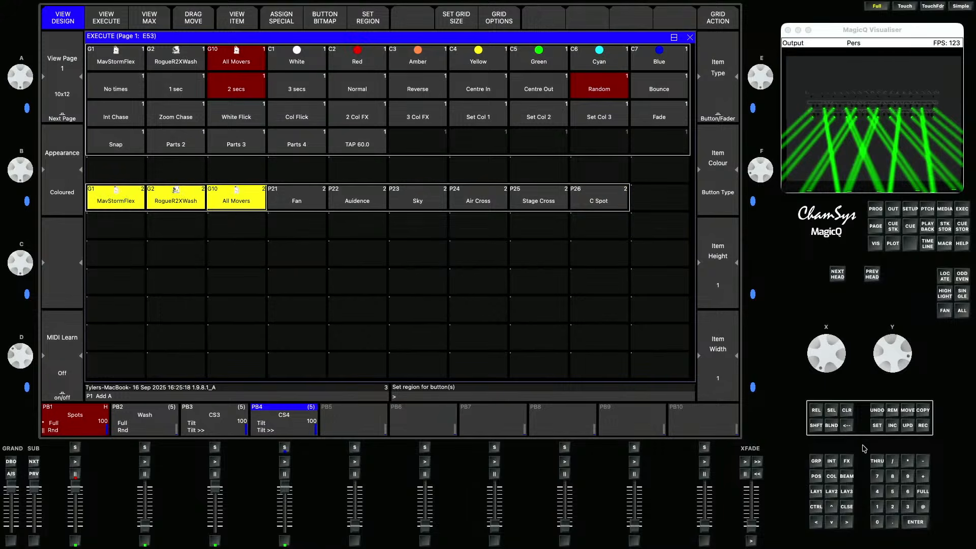
left_click(923, 416)
left_click(128, 263)
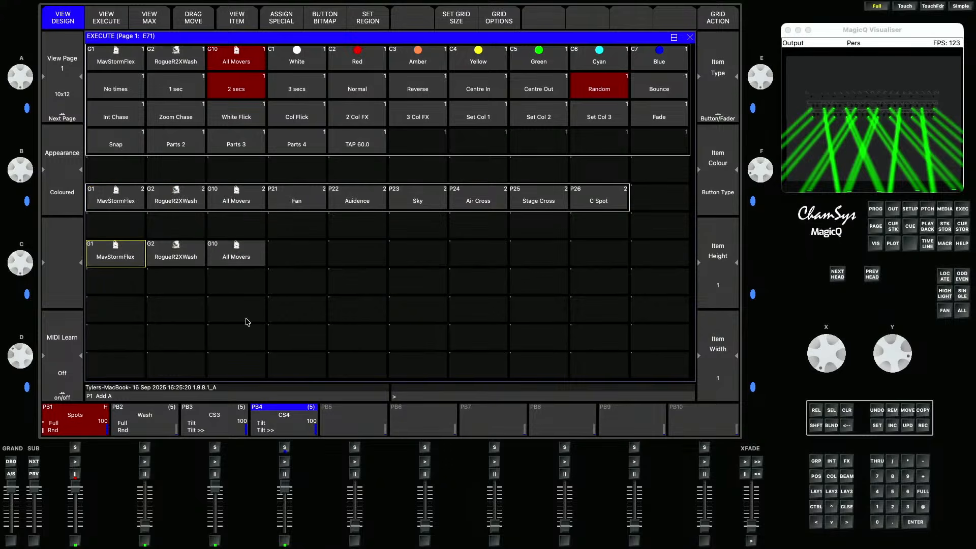
- Copy beam palettes Open Gobo through Gobo 3 after the groups in the new row
left_click(846, 476)
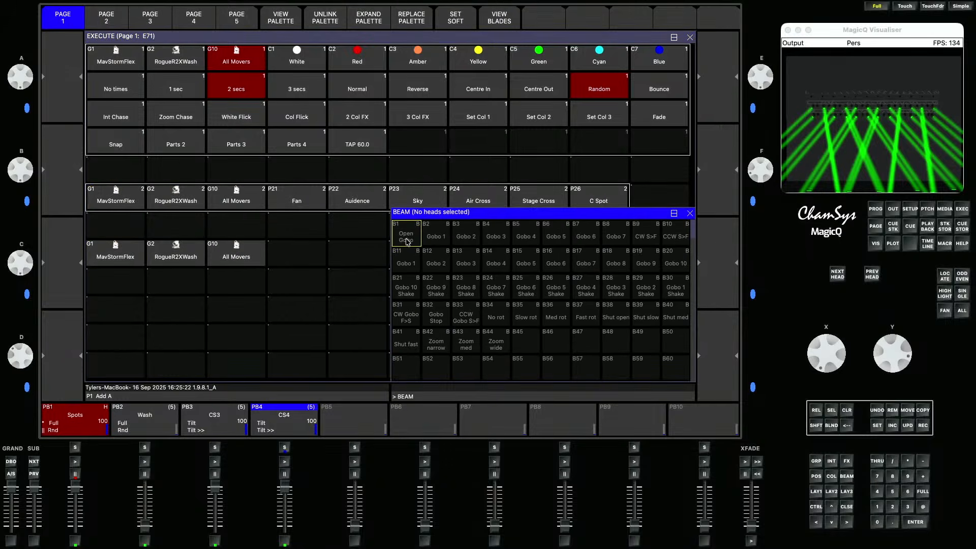
left_click_drag(422, 241, 499, 242)
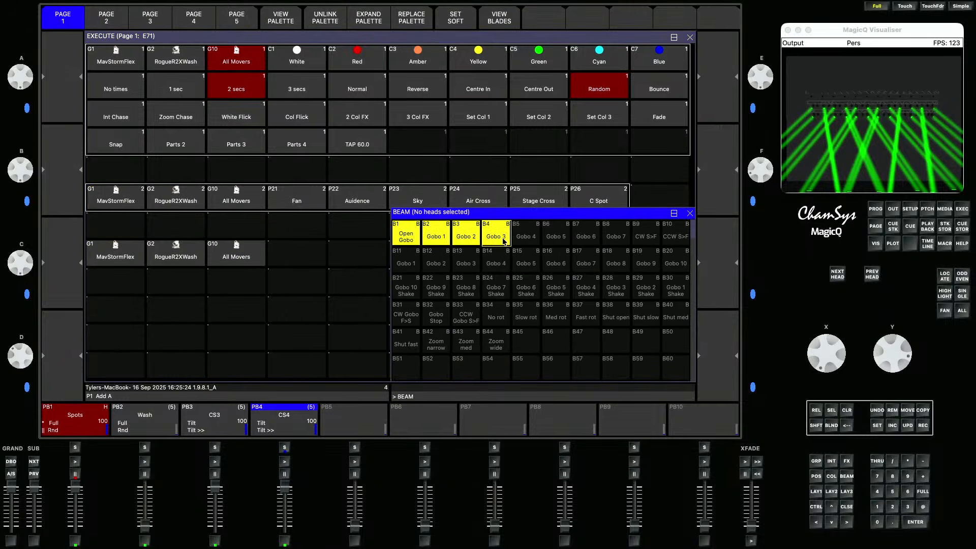
left_click(922, 410)
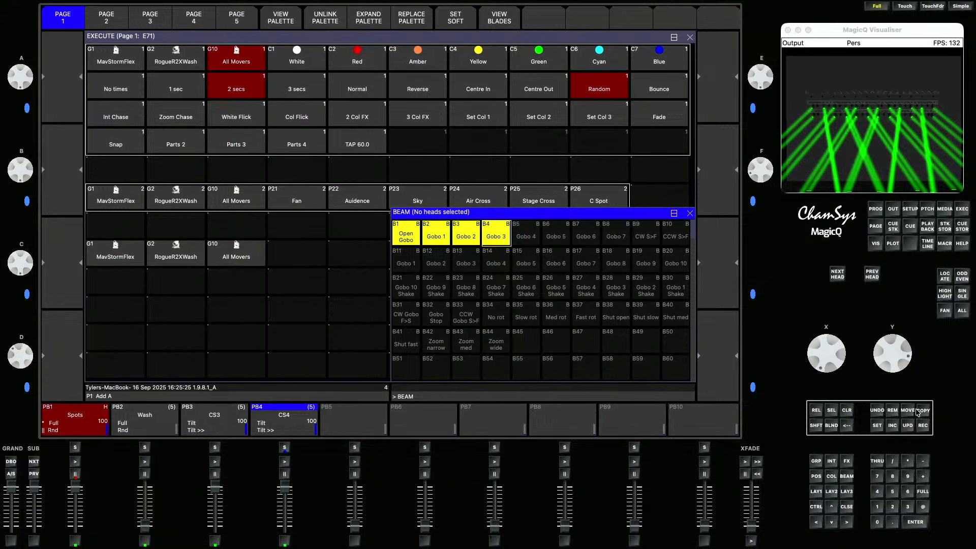
left_click(288, 262)
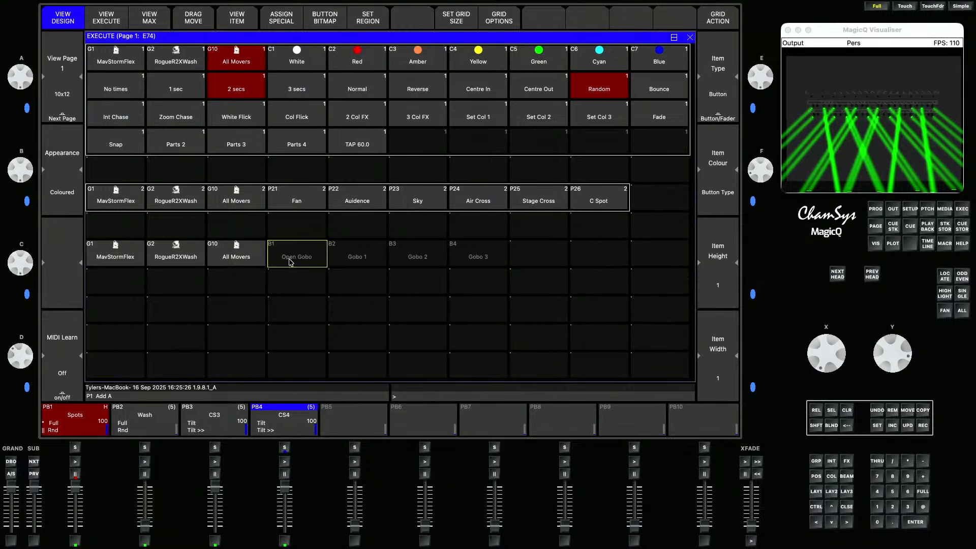
- Copy the Zoom narrow, Zoom med and Zoom wide palettes after Gobo 3 and make that row region 3
left_click(844, 478)
left_click_drag(441, 352, 495, 346)
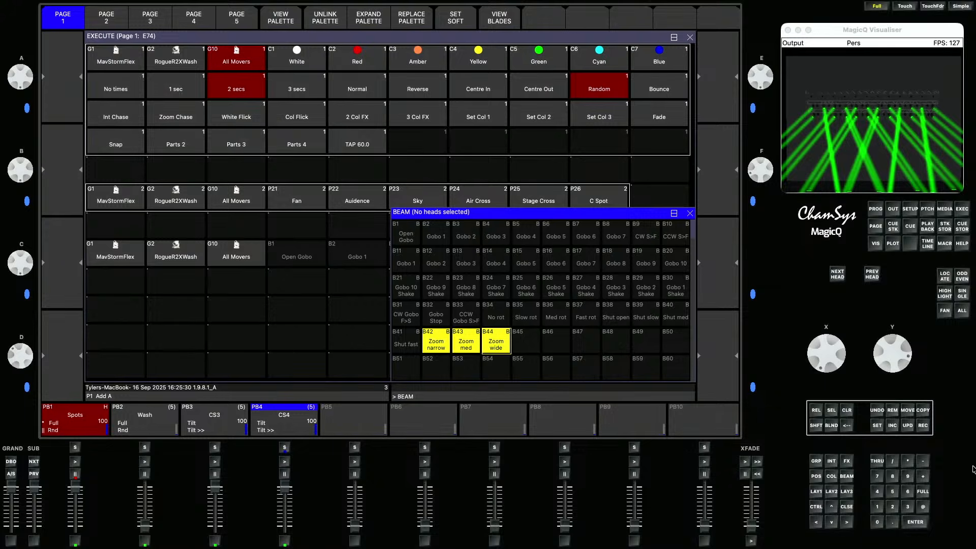
left_click(926, 412)
left_click(690, 213)
left_click(553, 263)
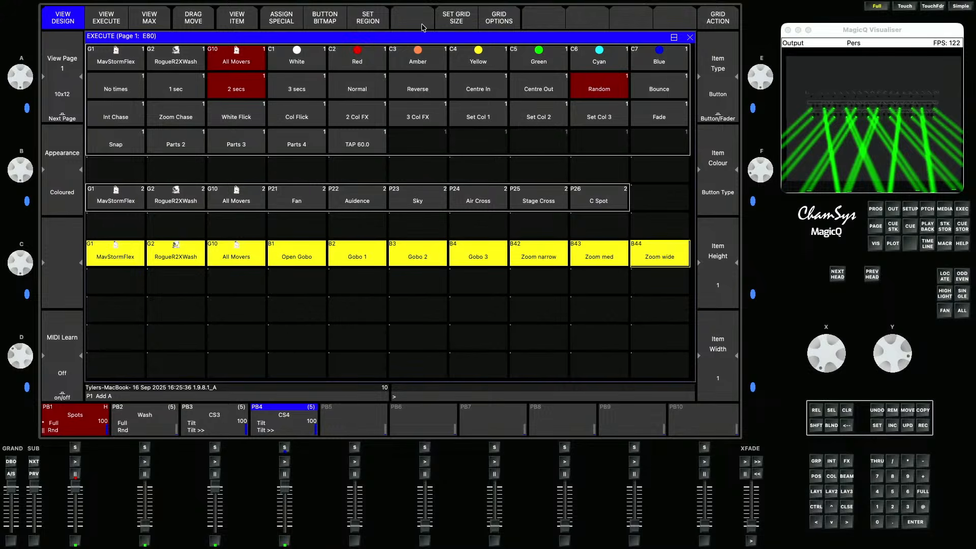
left_click(373, 25)
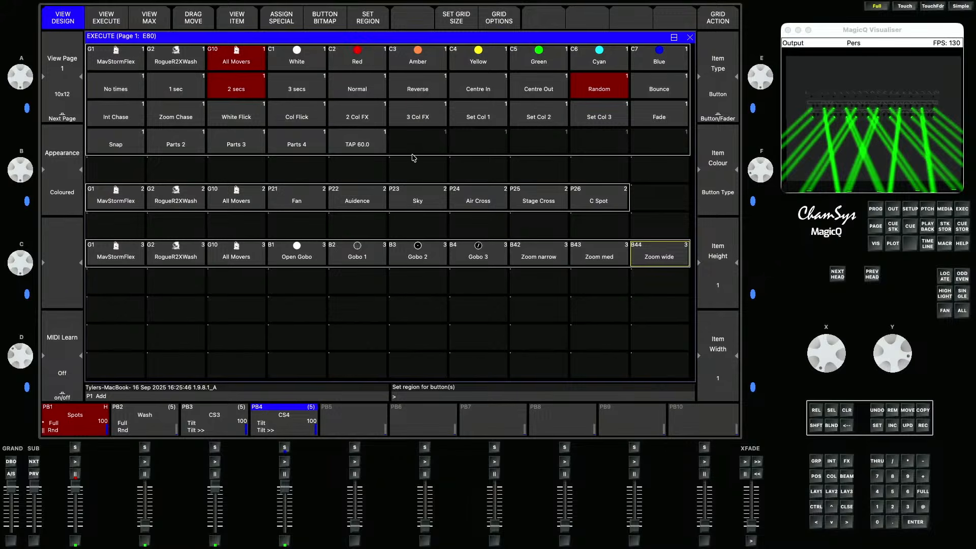
left_click(815, 425)
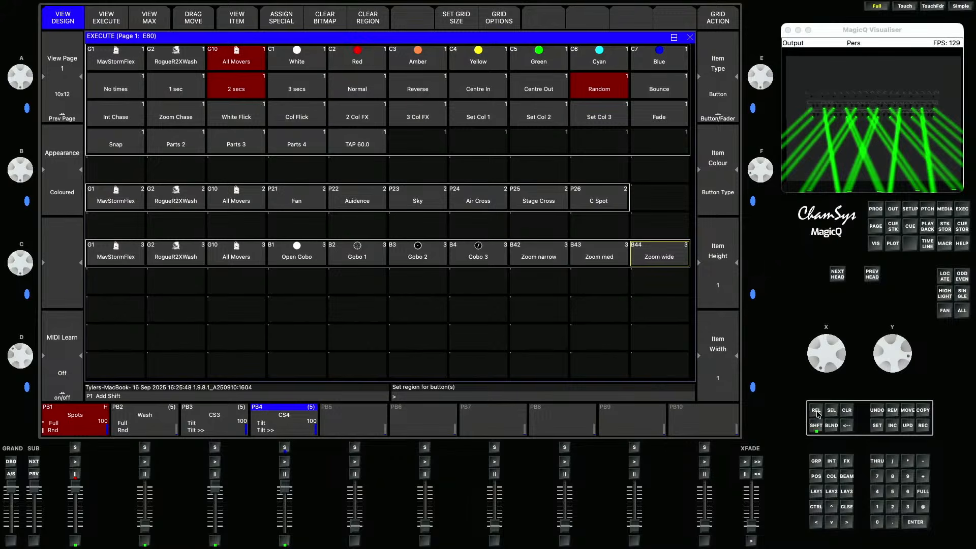
- Release all playbacks and name playback 3 as Spots Pos
left_click(816, 411)
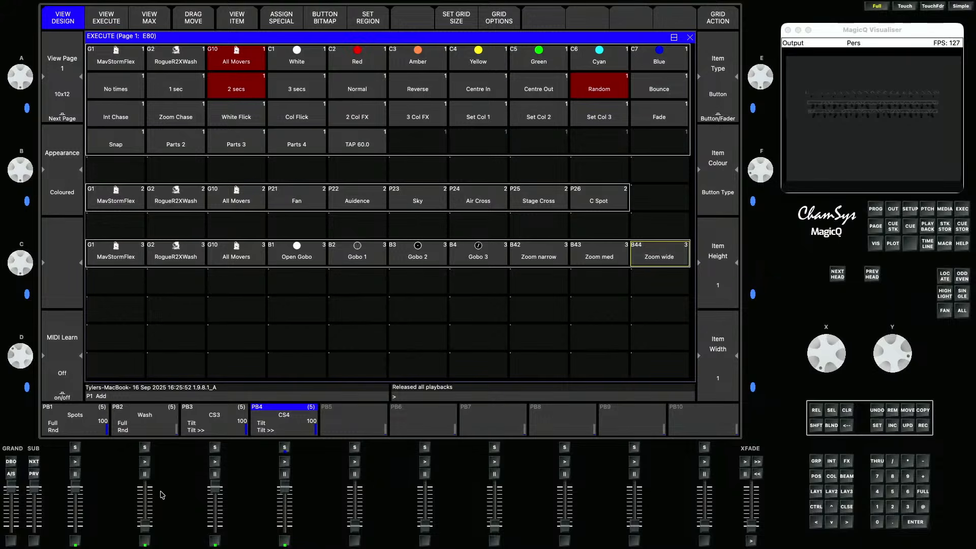
left_click(877, 425)
left_click(218, 417)
type("Spo")
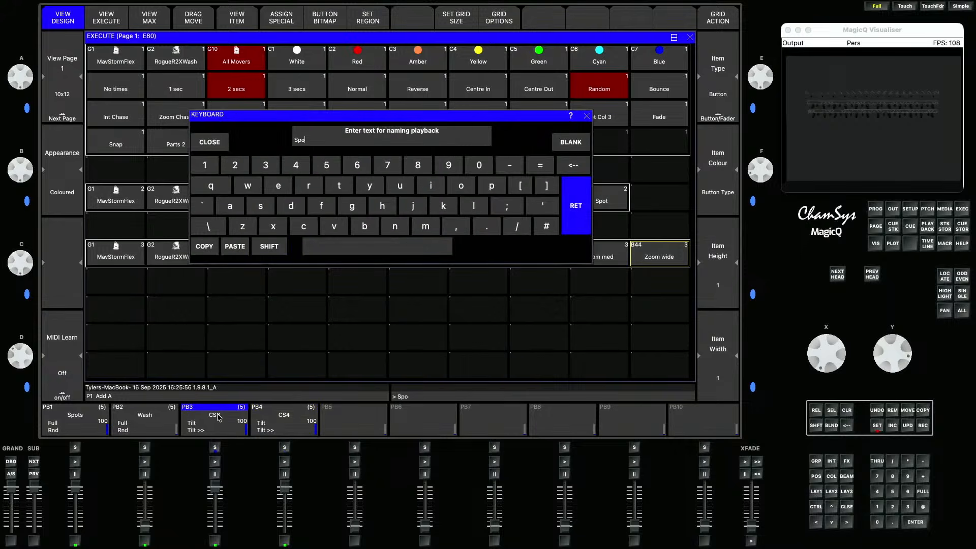
type("ts Pos")
key("Return")
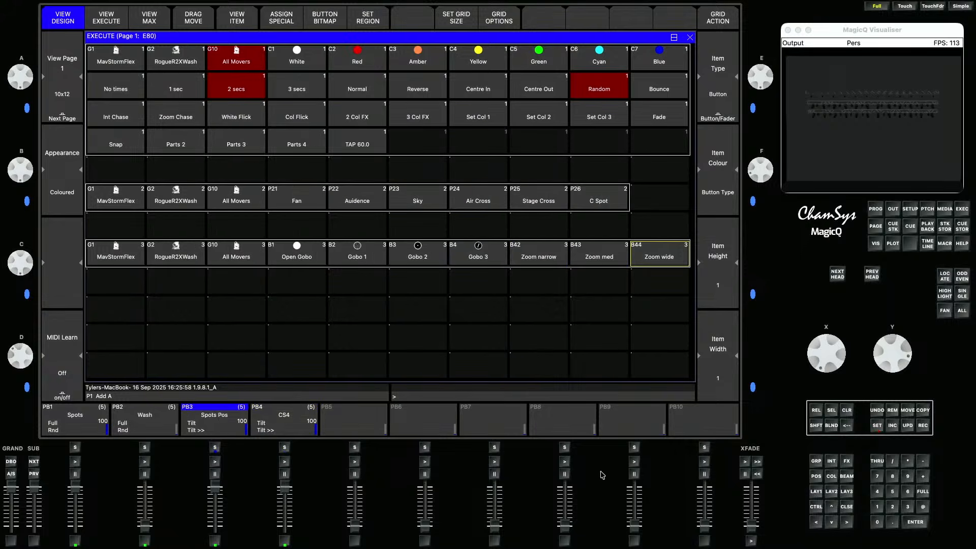
- Name playback 4 as Wash Pos
left_click(876, 425)
left_click(283, 414)
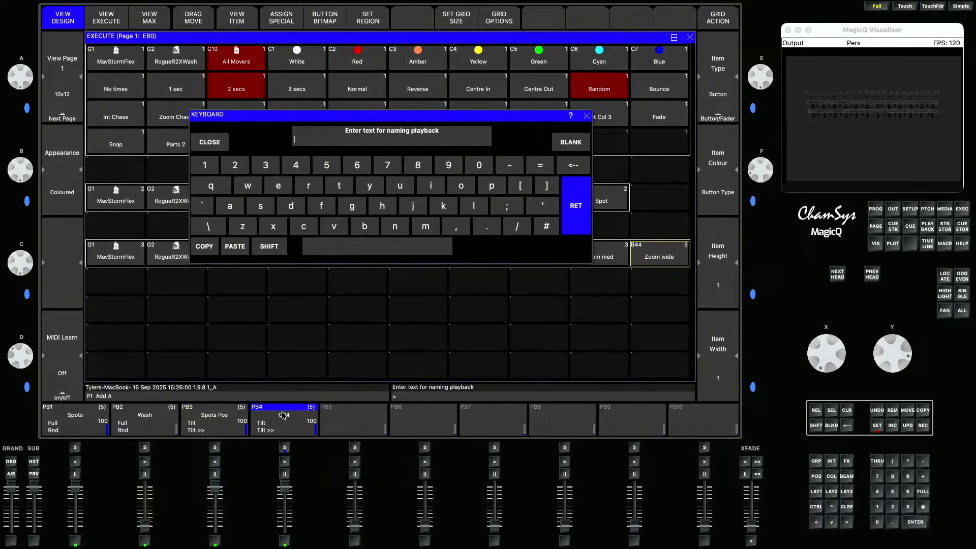
type("Wash Pos")
key("Return")
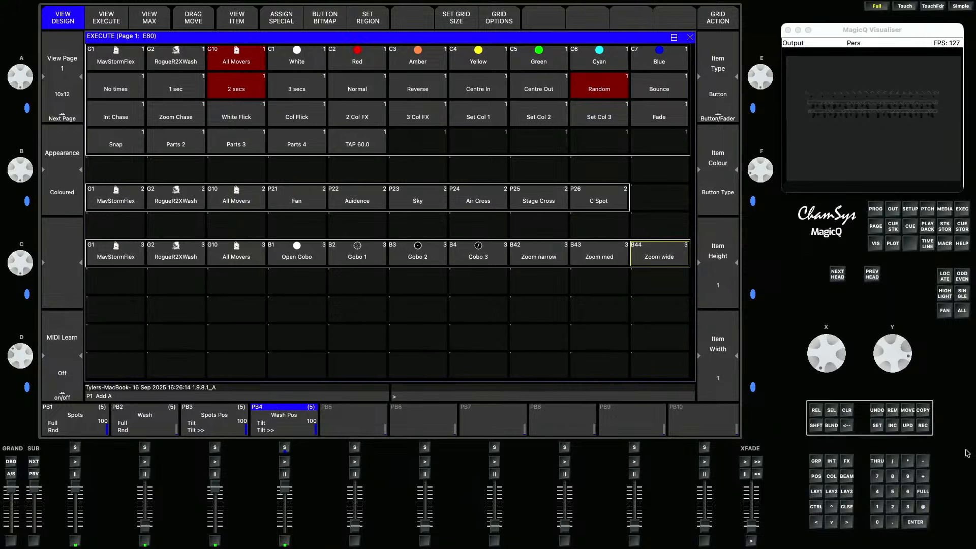
- Clear the programmer and record empty cue stacks on playbacks 10, 9 and 8
left_click(847, 410)
left_click(923, 425)
left_click(712, 426)
left_click(923, 426)
left_click(648, 424)
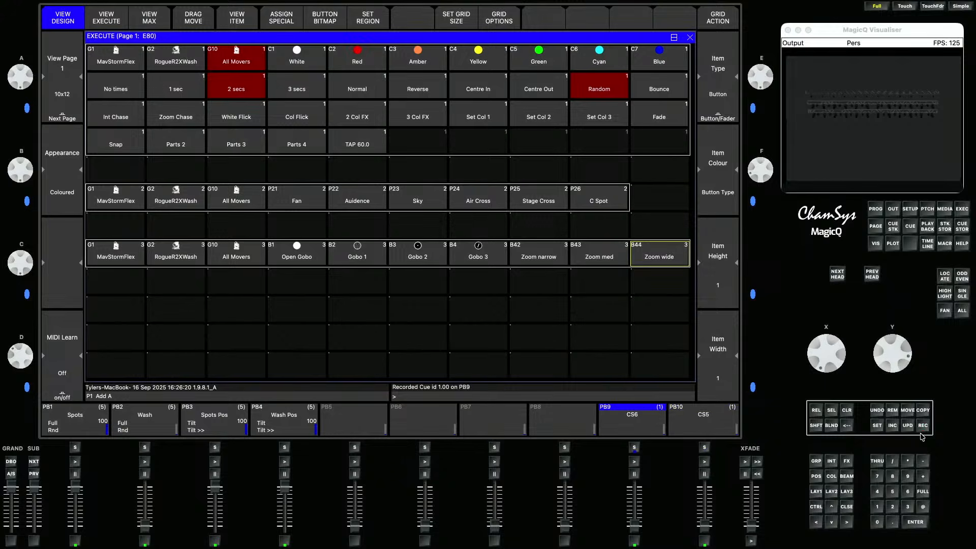
left_click(923, 426)
left_click(559, 423)
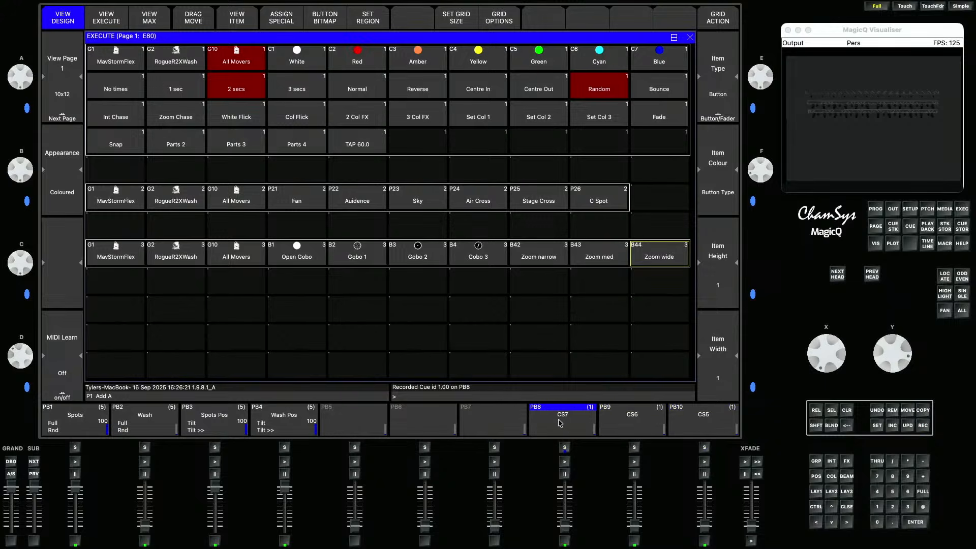
- Make playback 10's cue stack a speed master set to SP2
left_click(723, 429)
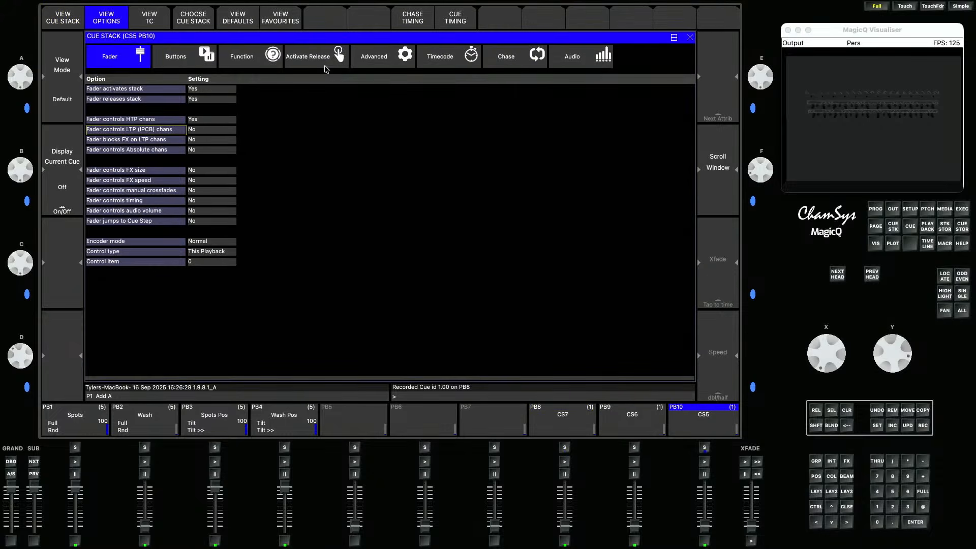
left_click(243, 57)
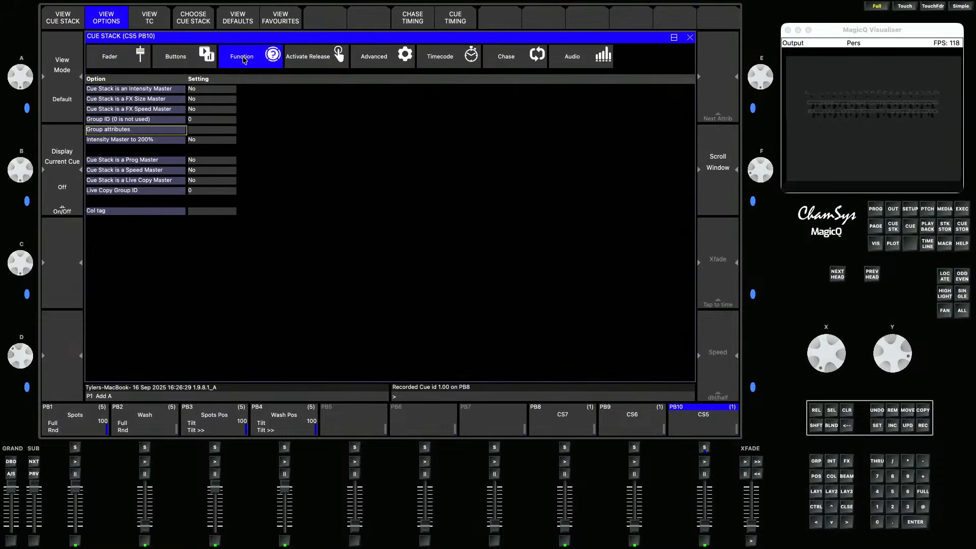
left_click(205, 170)
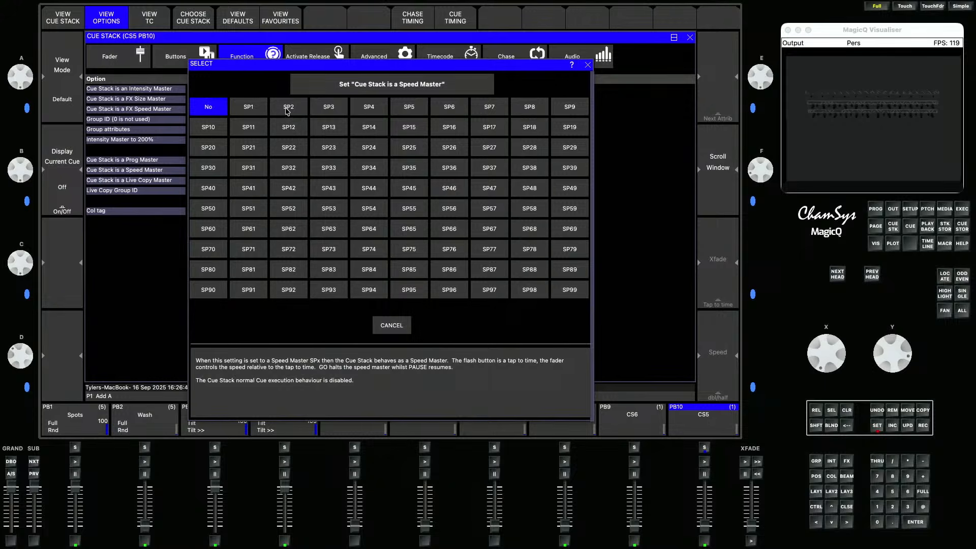
left_click(288, 107)
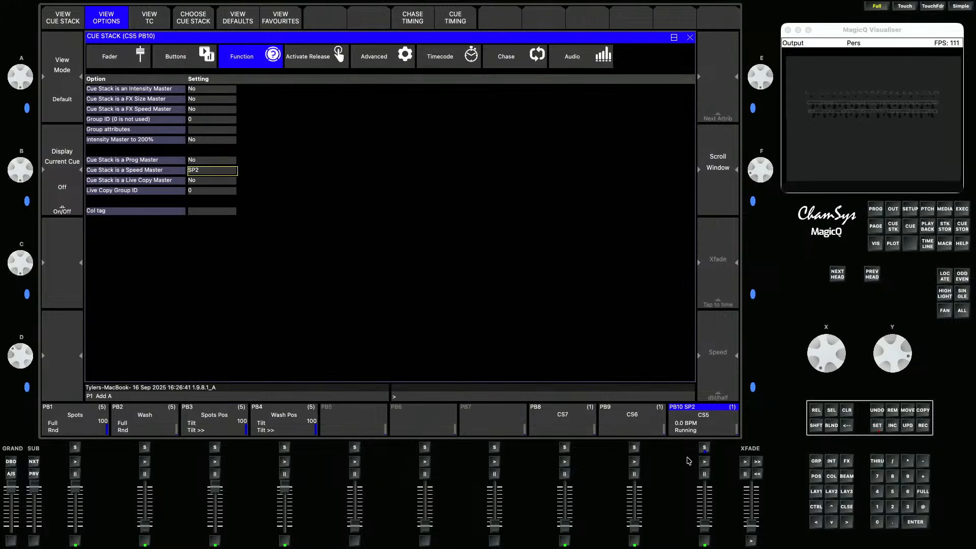
- Make playback 9's cue stack a speed master set to SP3
left_click(643, 425)
left_click(230, 174)
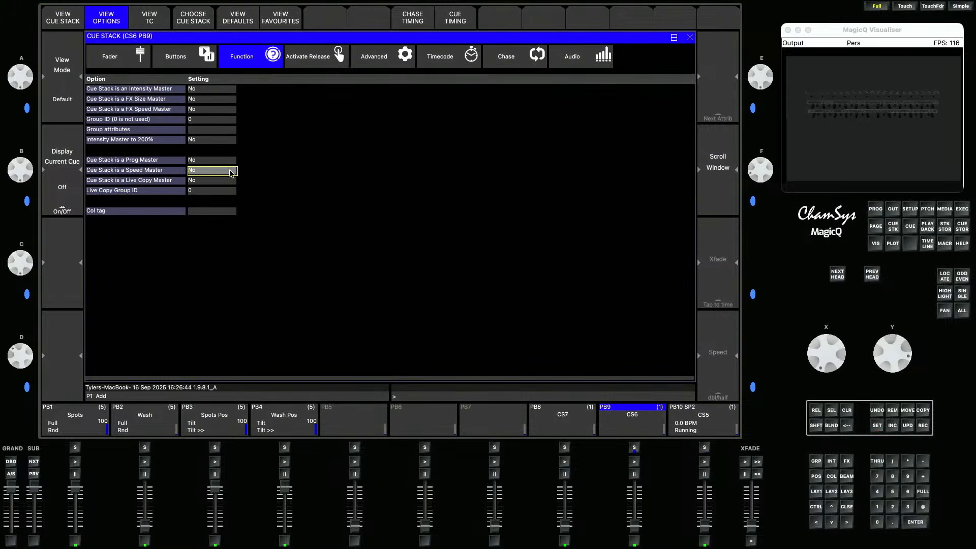
left_click(321, 108)
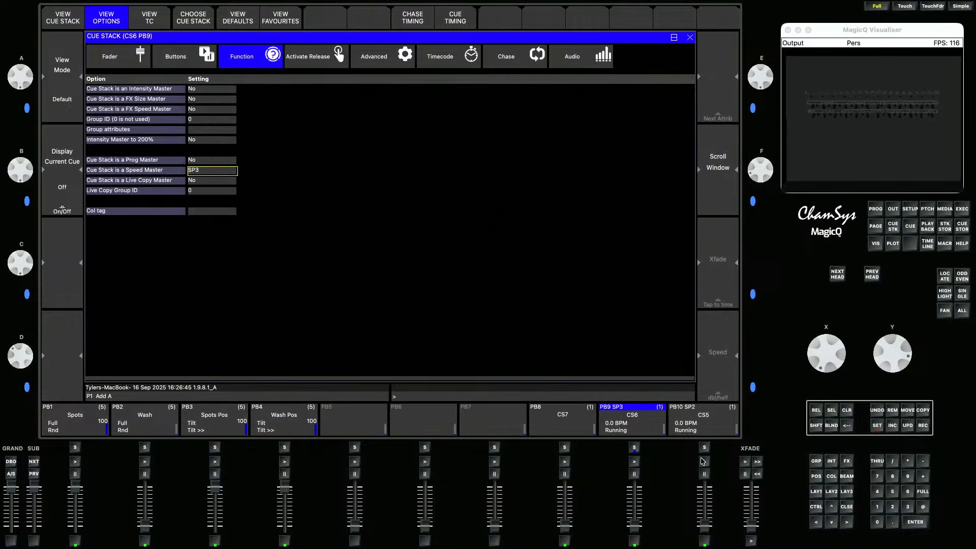
- Name playback 10 as Int Spd
left_click(876, 425)
left_click(729, 428)
type("In")
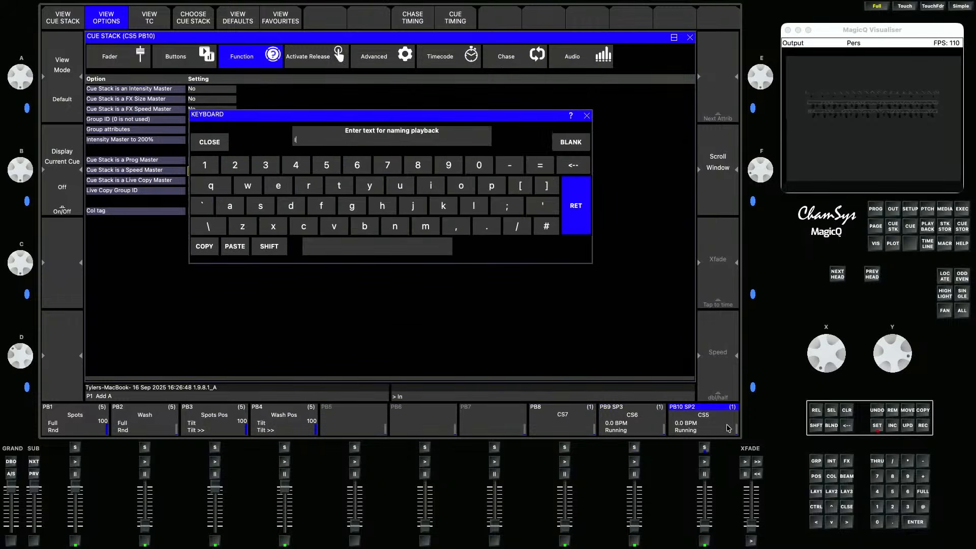
type("t Spd")
key("Return")
- Name playback 9 as Pos Spd
left_click(877, 425)
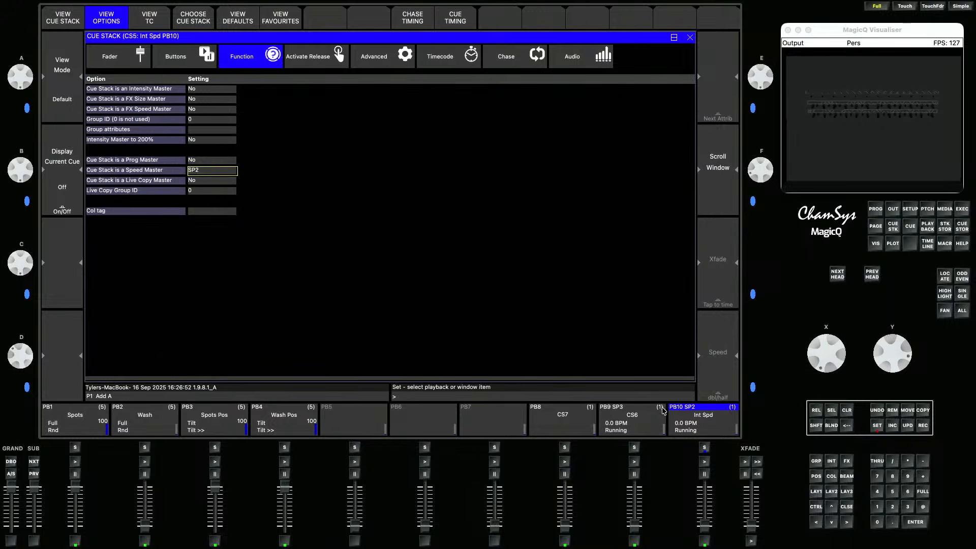
left_click(656, 415)
type("Pos Spd")
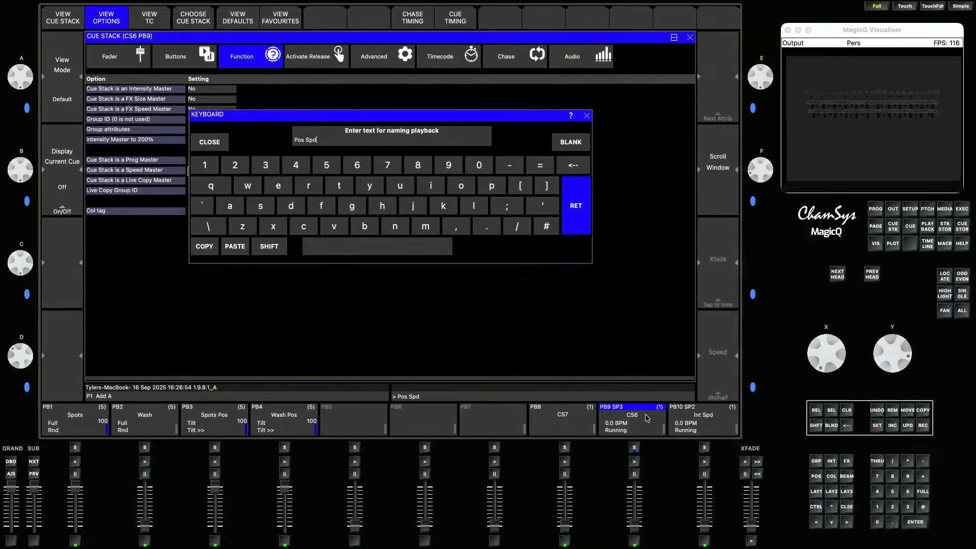
key("Return")
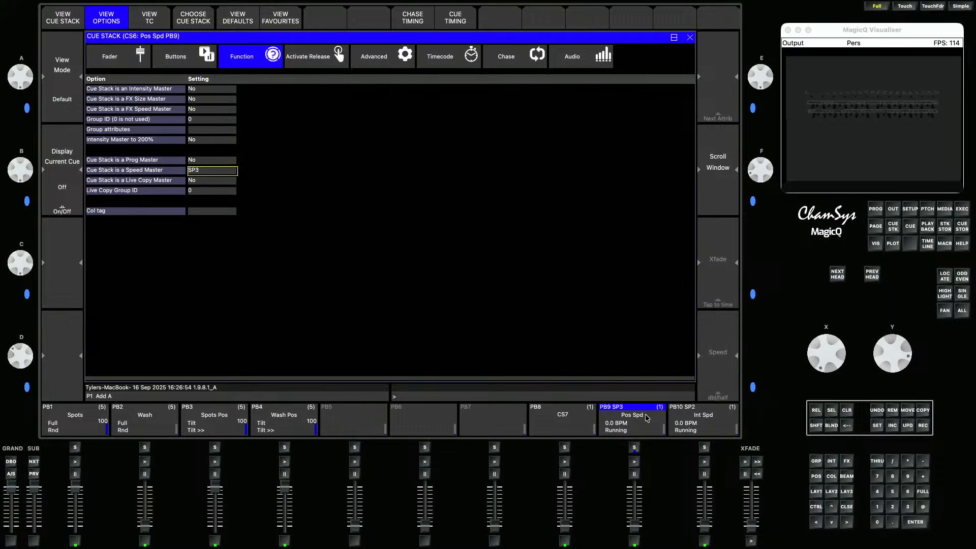
- Make playback 8 an FX size master using group G10 All Movers
left_click(553, 425)
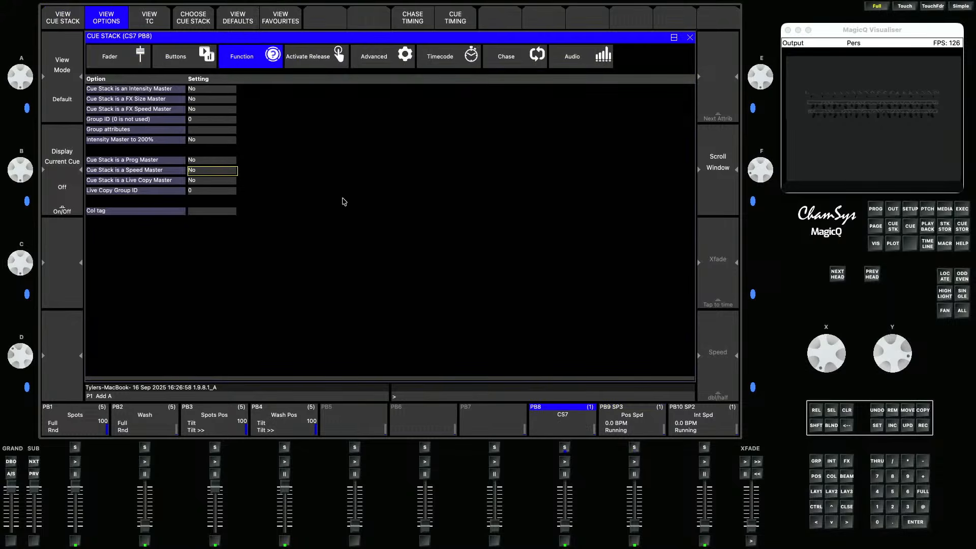
left_click(195, 100)
left_click(416, 108)
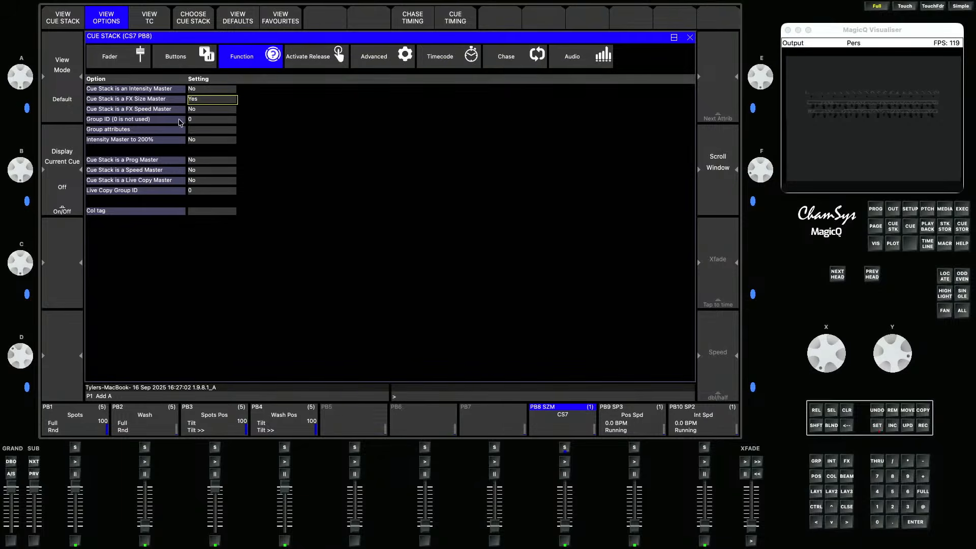
left_click(139, 123)
left_click(204, 124)
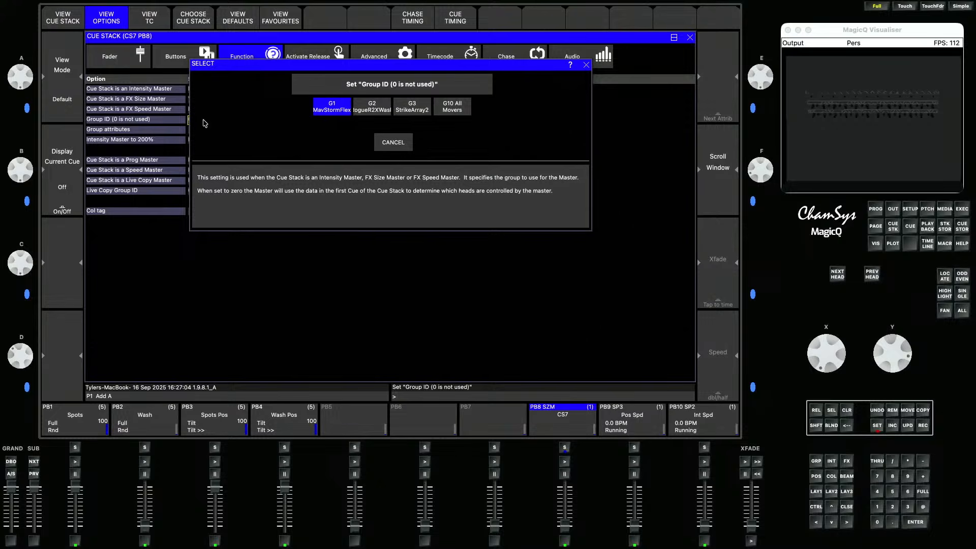
left_click(451, 109)
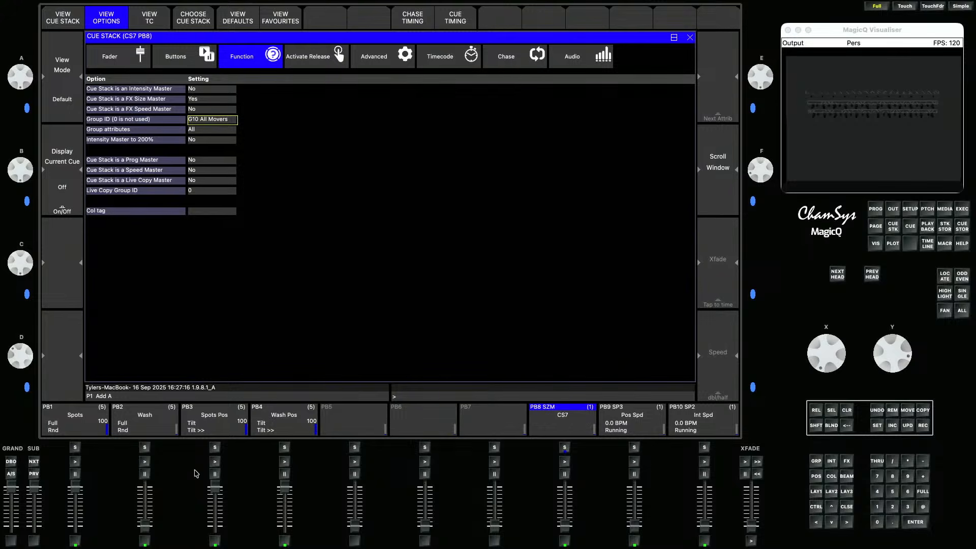
- Activate the Spots playback and raise the Wash playback fader
left_click(76, 486)
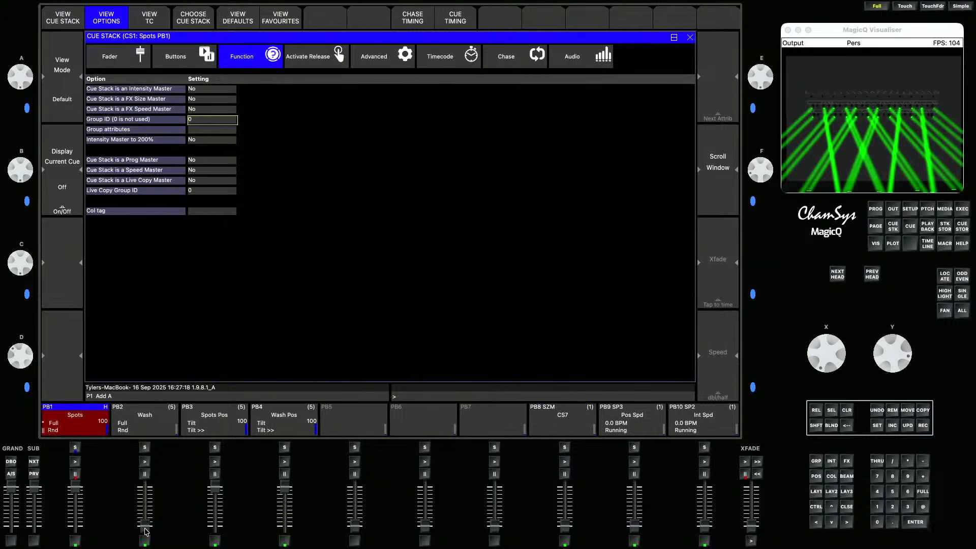
left_click_drag(146, 532, 151, 485)
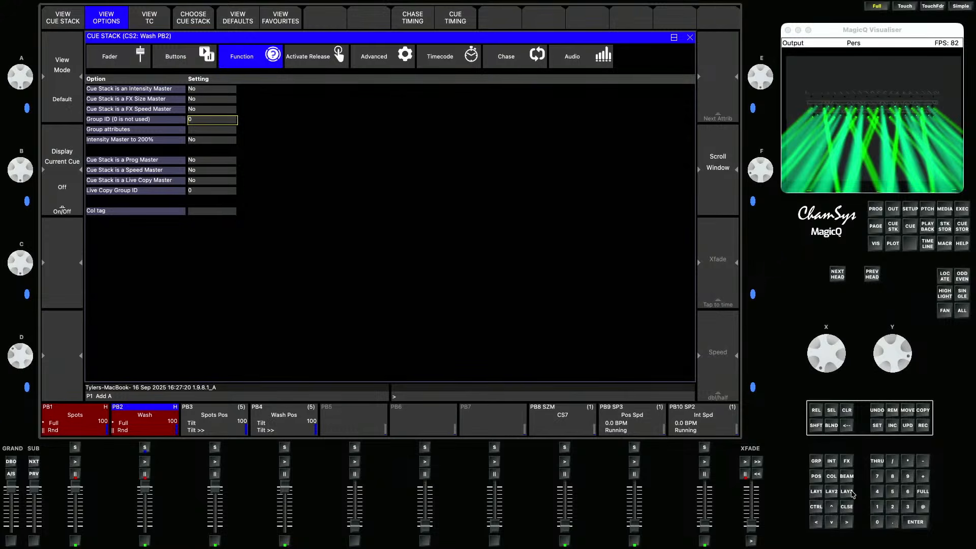
- Select the RogueR2XWash group and apply Red from the Execute window
left_click(831, 476)
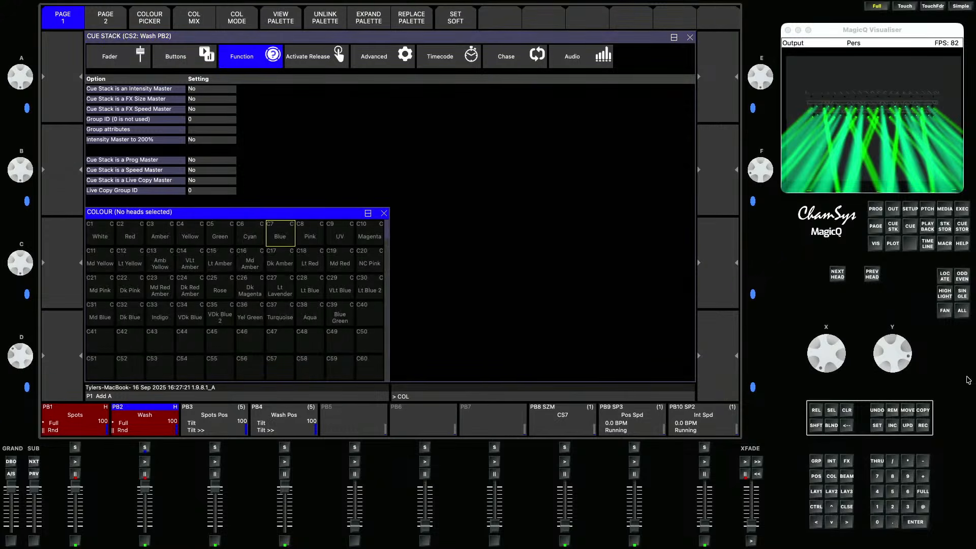
left_click(961, 209)
left_click(185, 60)
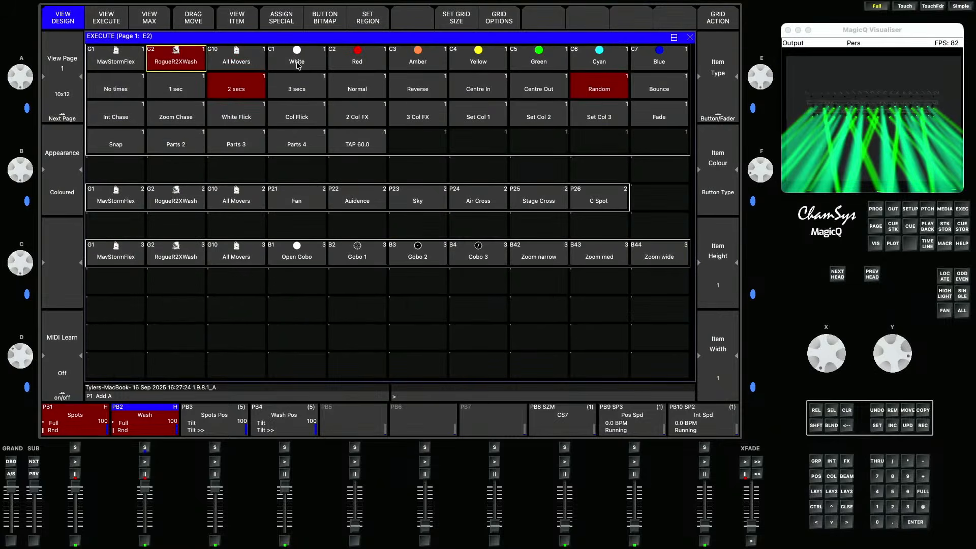
left_click(351, 61)
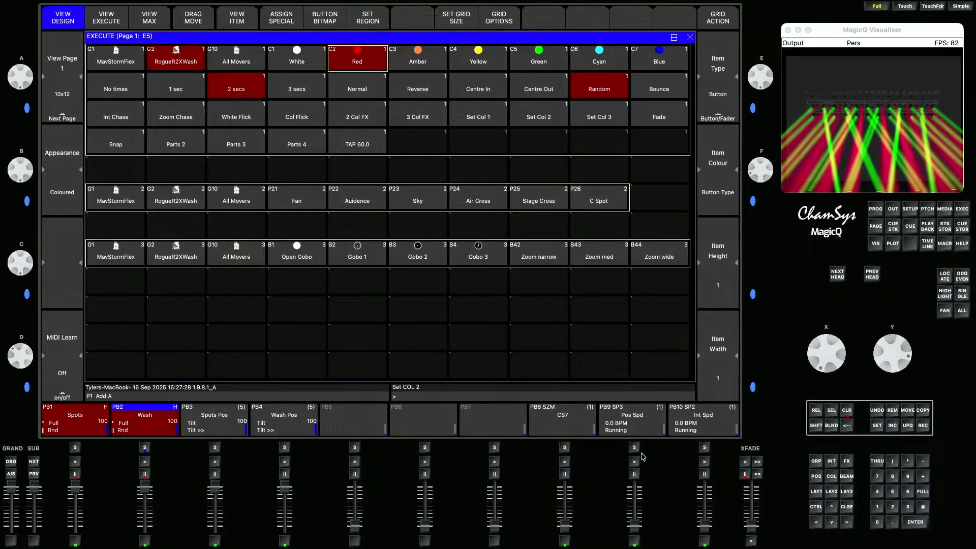
- Step the Spots playback forward through its cues twice
left_click(76, 462)
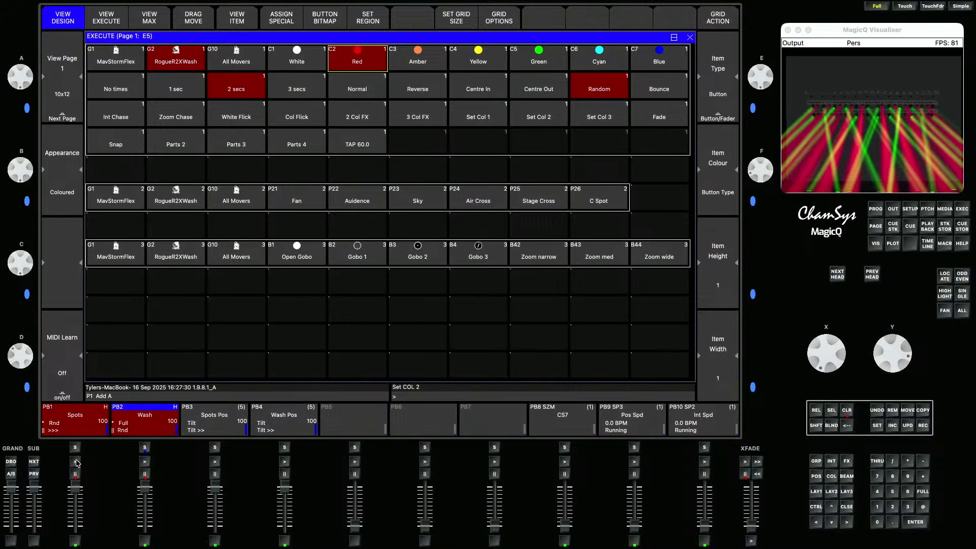
left_click(77, 461)
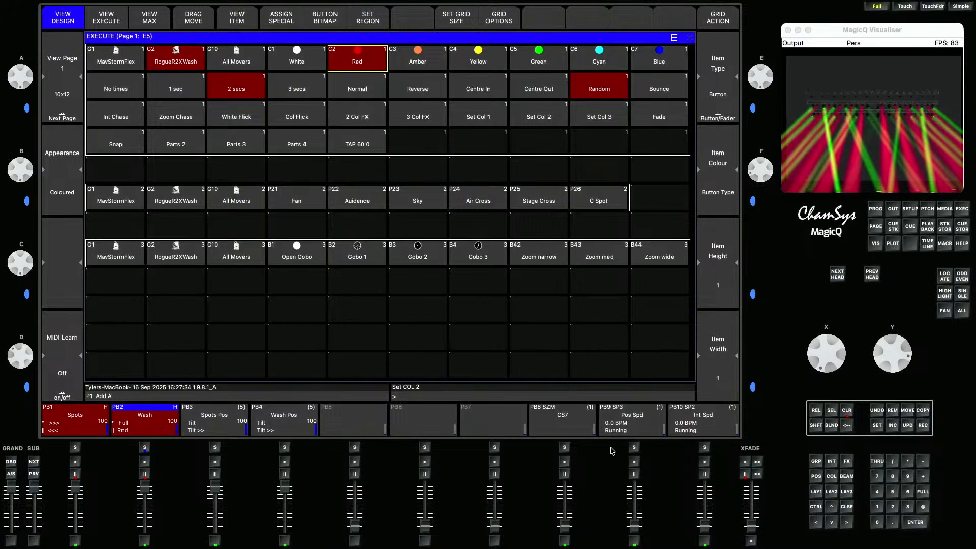
- Raise the Int Spd fader, clear the programmer and tap a tempo on the Int Spd master
left_click_drag(704, 527, 704, 488)
left_click(847, 411)
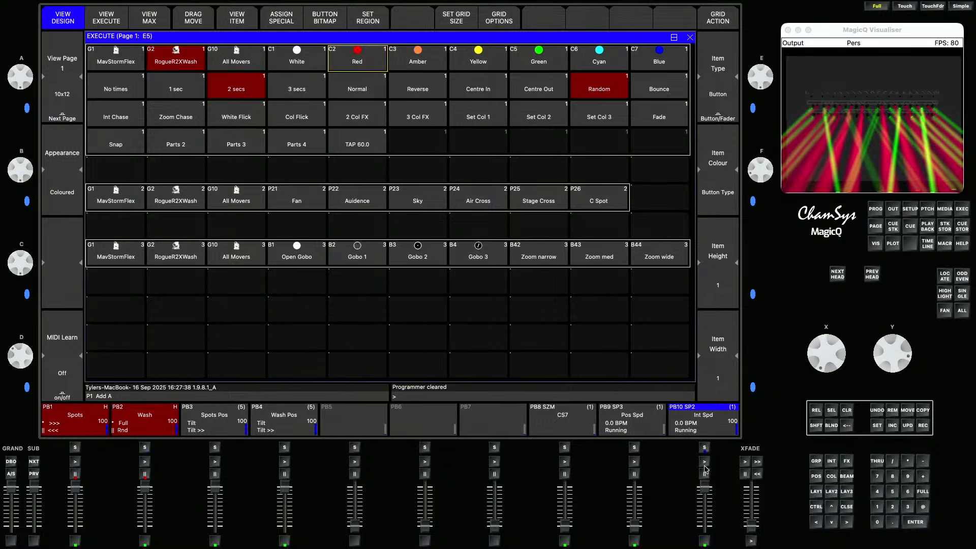
left_click(707, 461)
left_click(704, 542)
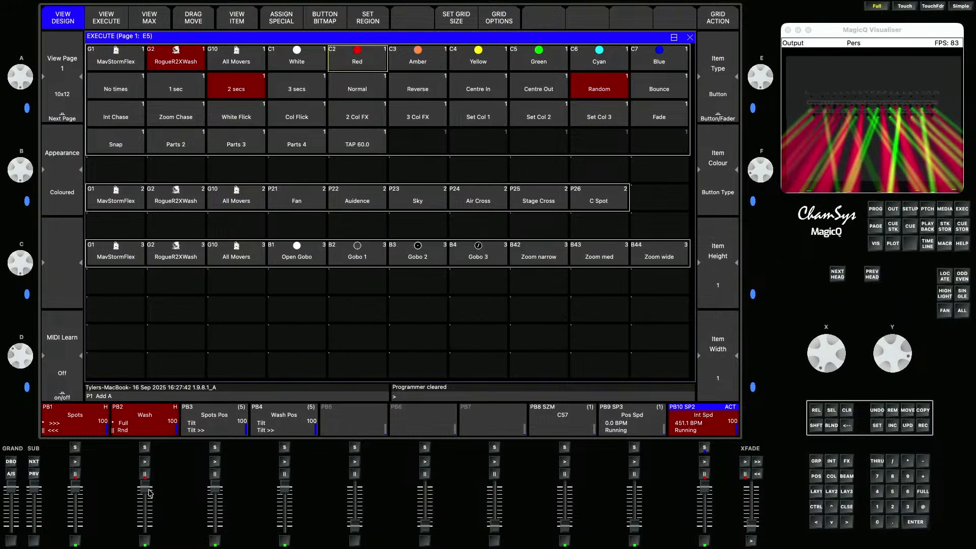
- Lower the Wash fader and set the Spots playback's Speed Master to SP2
left_click_drag(146, 489, 145, 528)
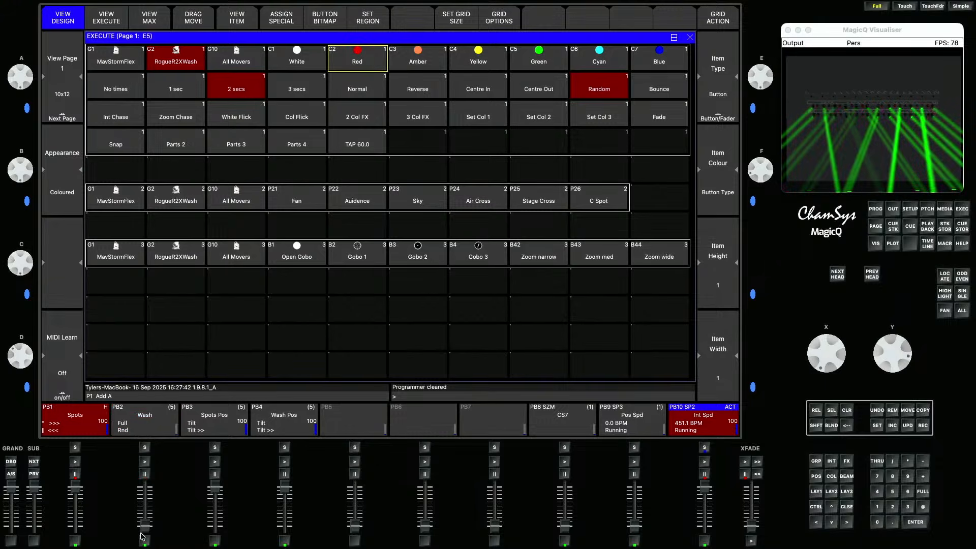
left_click(76, 431)
left_click(396, 57)
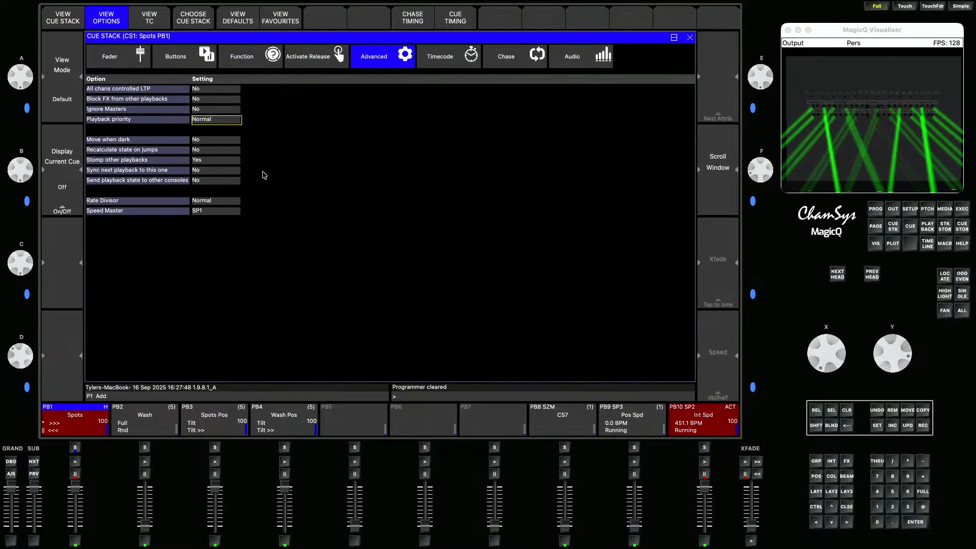
left_click(227, 210)
left_click(289, 111)
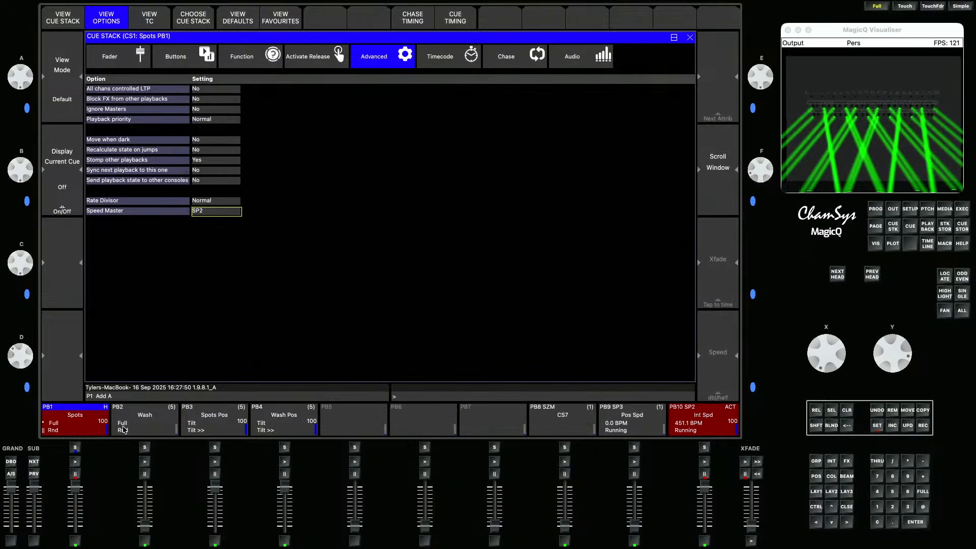
- Set the Wash playback's Speed Master to SP2
left_click(127, 428)
left_click(227, 211)
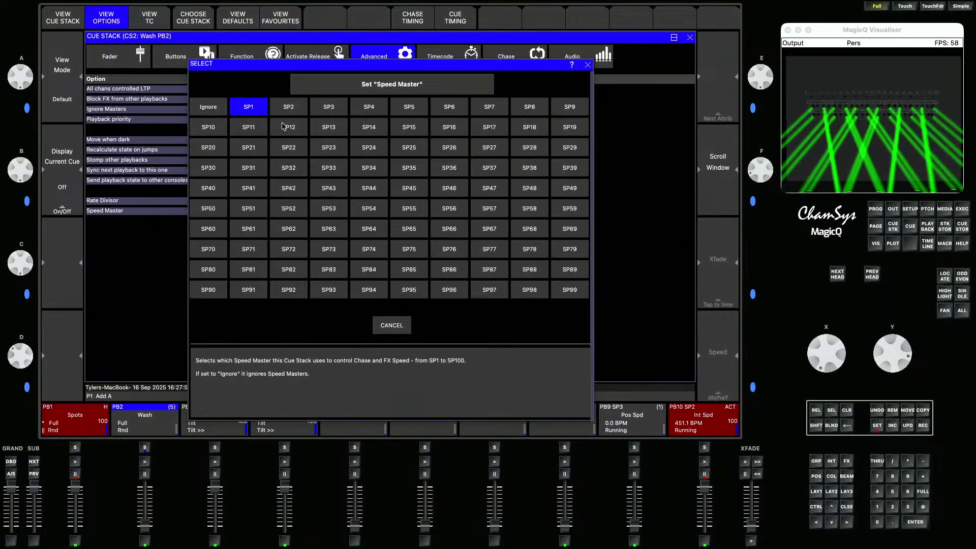
left_click(293, 113)
- Set the Spots Pos playback's Speed Master to SP3
left_click(239, 415)
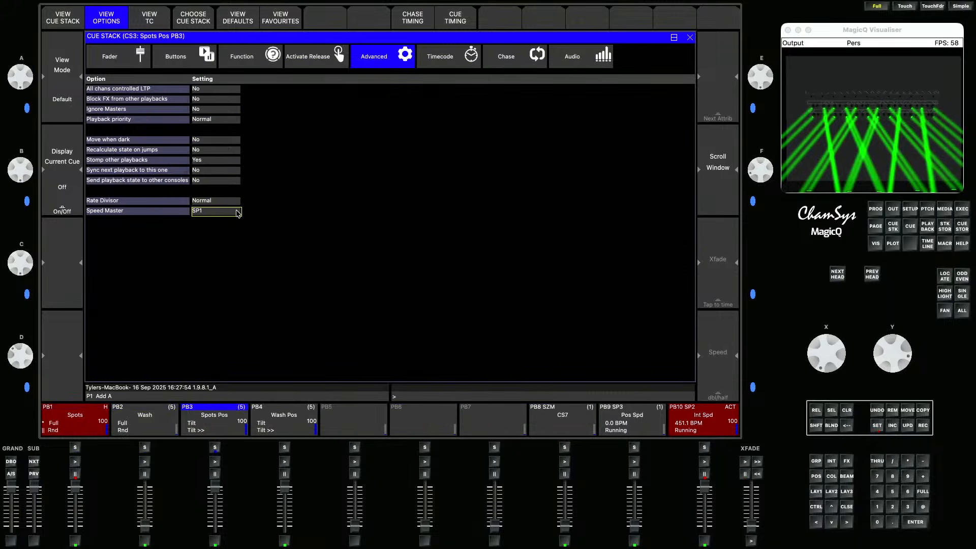
left_click(238, 212)
left_click(327, 106)
- Set the Wash Pos playback's Speed Master to SP3
left_click(272, 436)
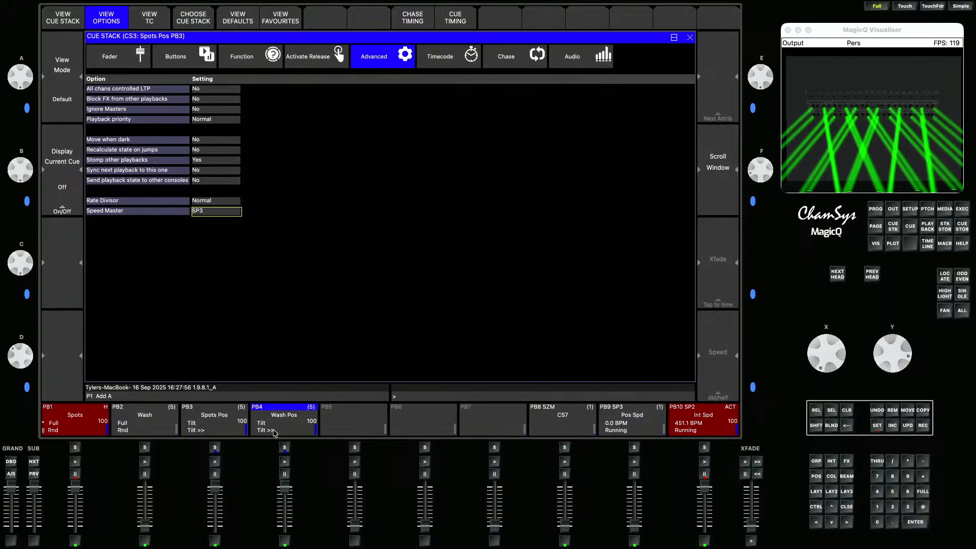
left_click(240, 211)
left_click(332, 109)
- Run the Spots and Spots Pos playbacks, halt and restart the Int Spd master, and tap a new tempo on it
left_click(75, 462)
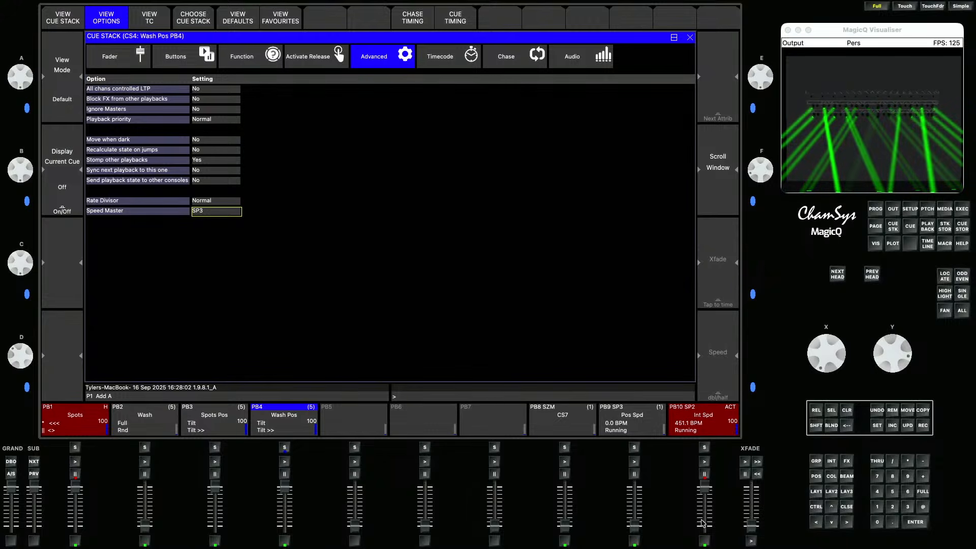
mouse_move(705, 488)
left_mouse_down()
mouse_move(706, 504)
mouse_move(705, 487)
left_mouse_up()
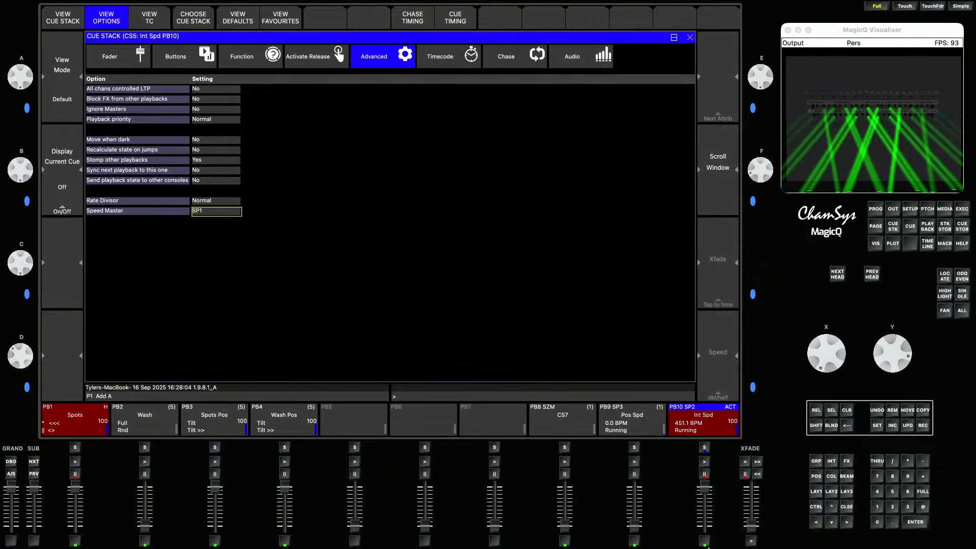
left_click(705, 475)
left_click(704, 461)
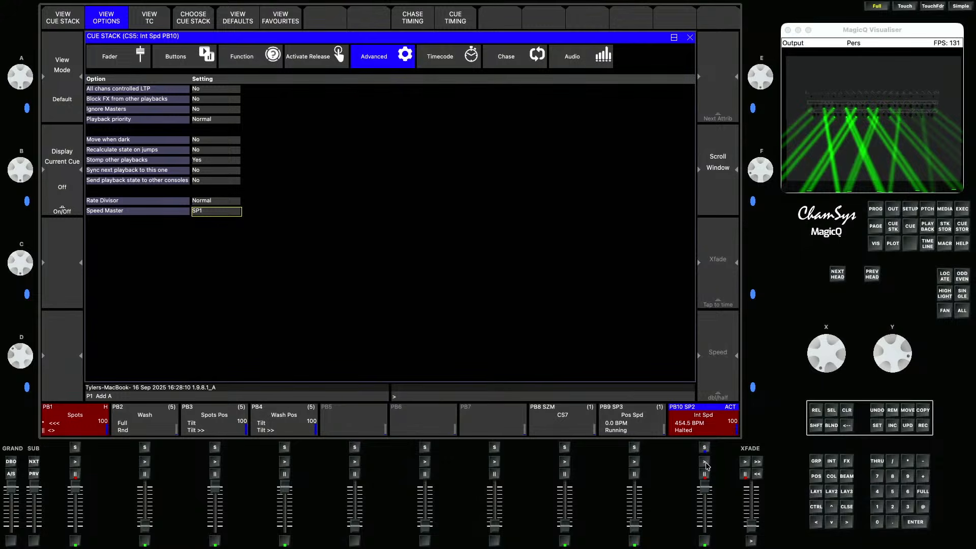
left_click(704, 474)
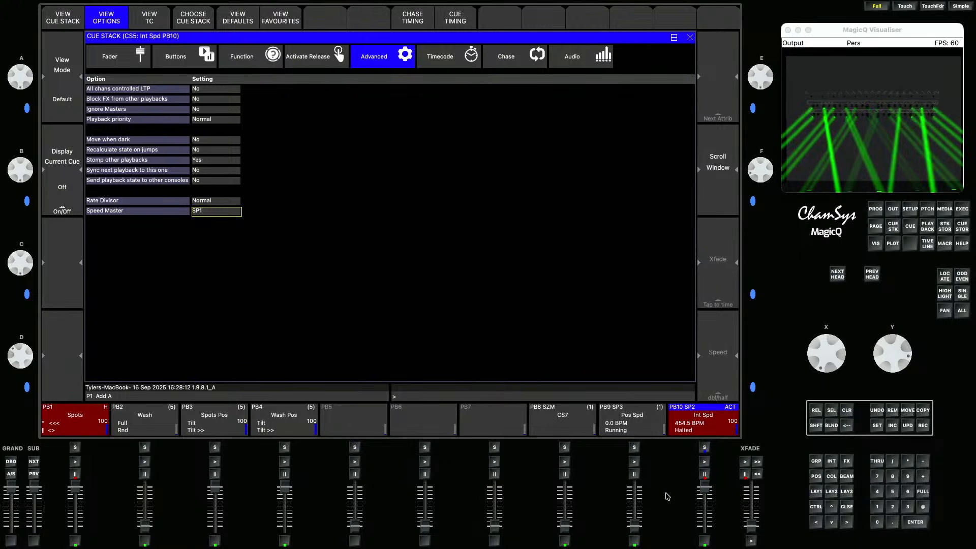
left_click(215, 462)
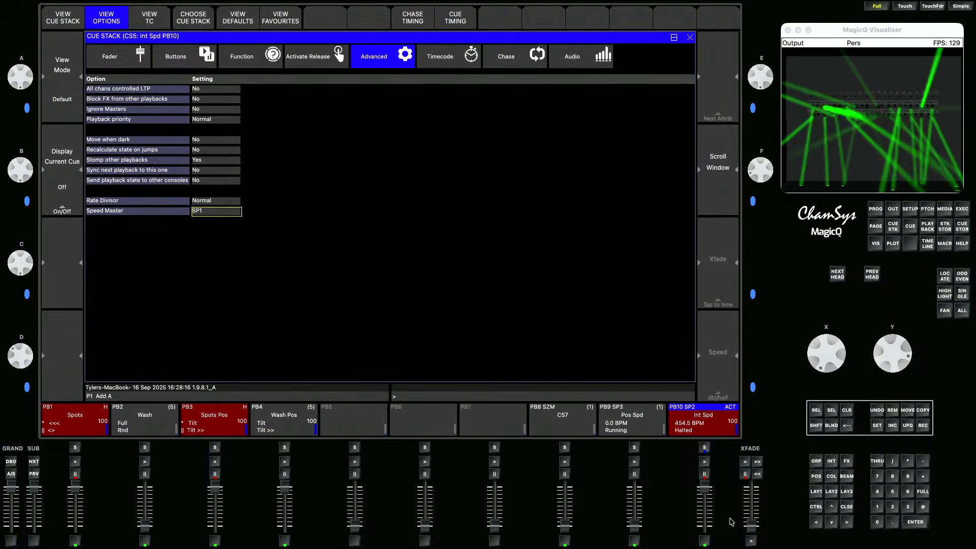
double_click(704, 542)
left_click(704, 542)
left_click(705, 542)
left_click(704, 542)
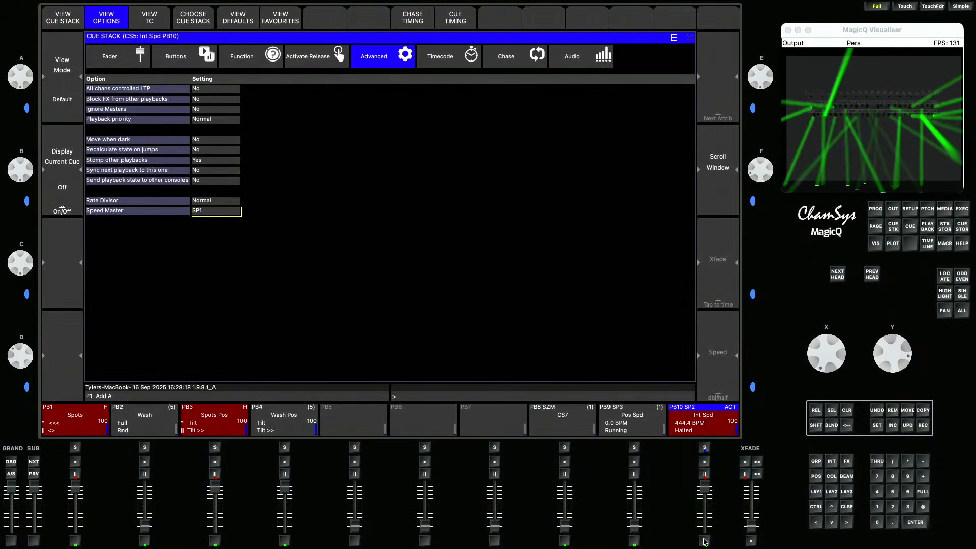
left_click(704, 542)
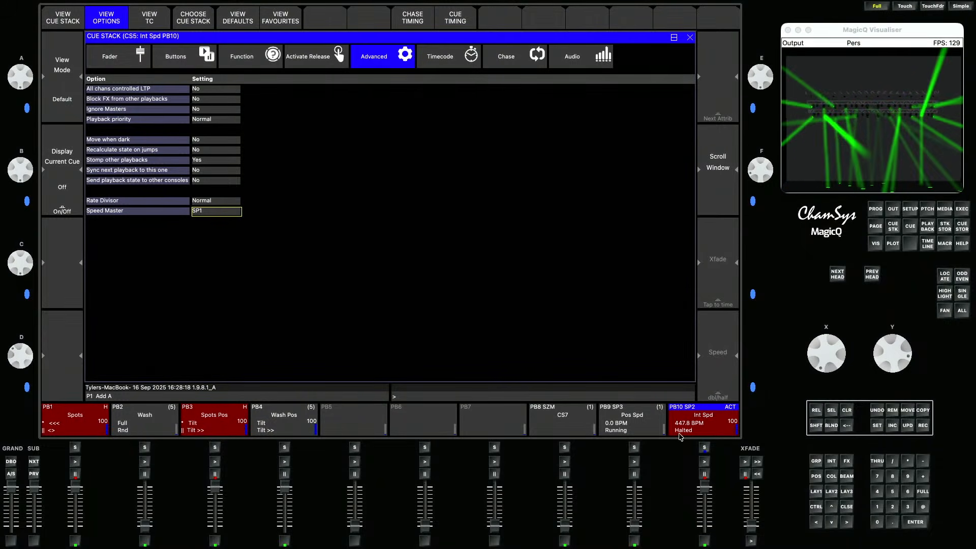
- Run the Pos Spd, Wash and Wash Pos playbacks and adjust the Pos Spd and Int Spd faders
left_click(635, 462)
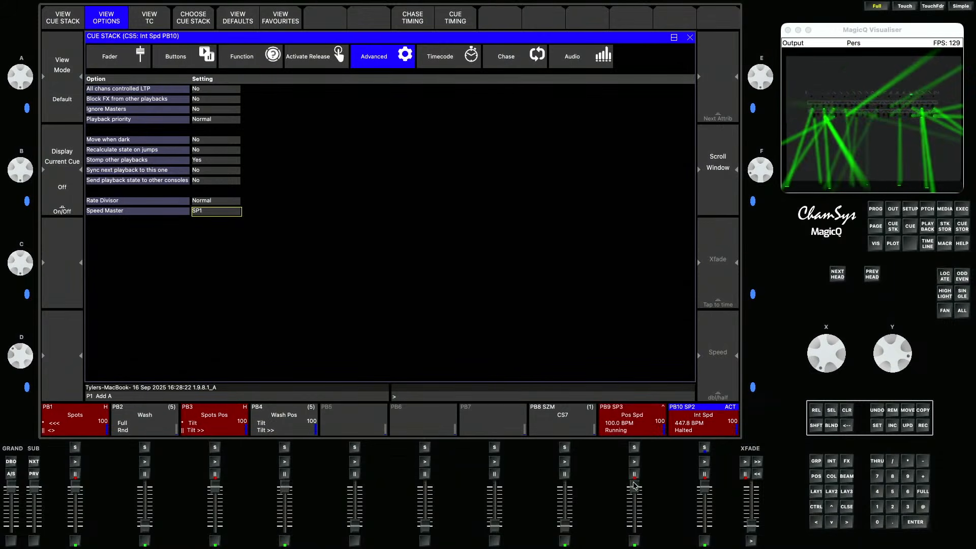
mouse_move(635, 488)
left_mouse_down()
mouse_move(636, 541)
mouse_move(635, 486)
left_mouse_up()
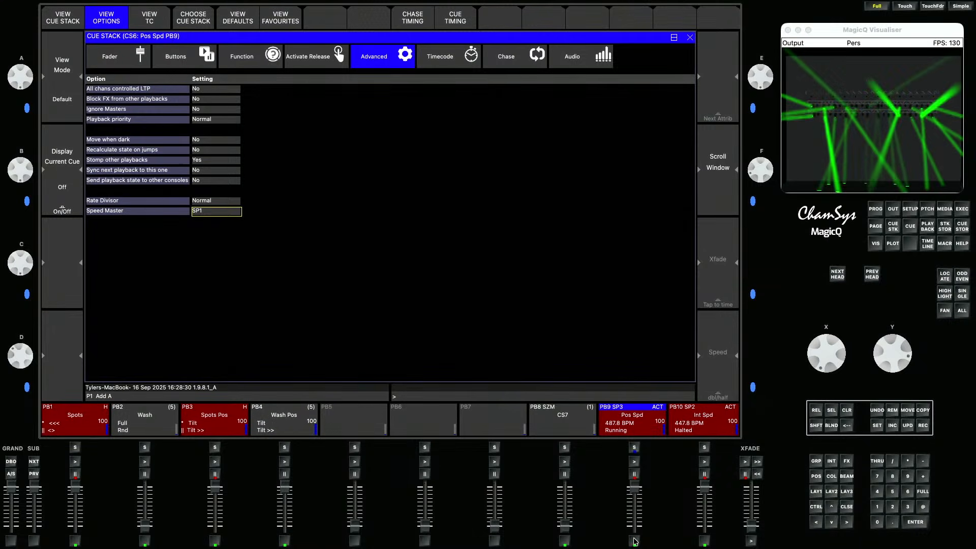
left_click_drag(145, 526, 145, 487)
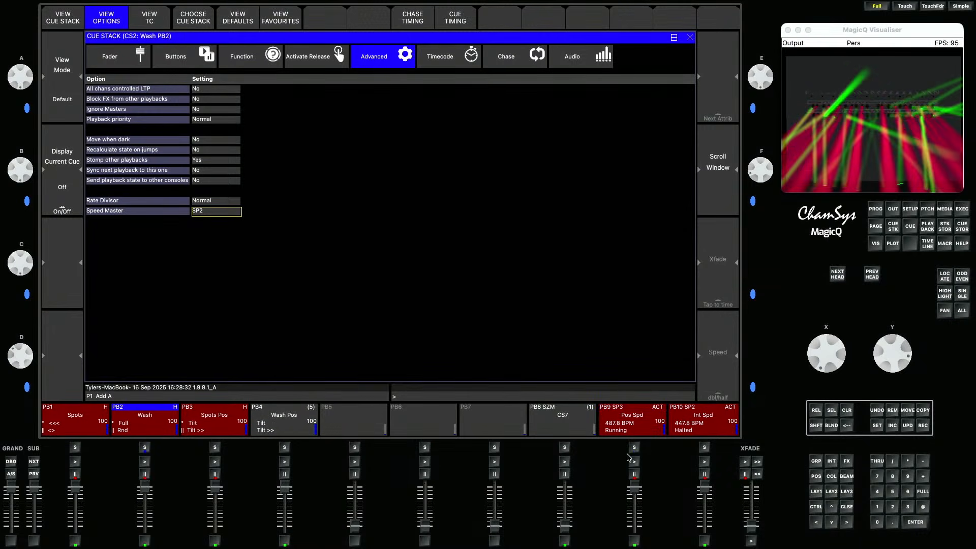
left_click(285, 463)
mouse_move(285, 489)
left_mouse_down()
mouse_move(286, 525)
mouse_move(285, 491)
left_mouse_up()
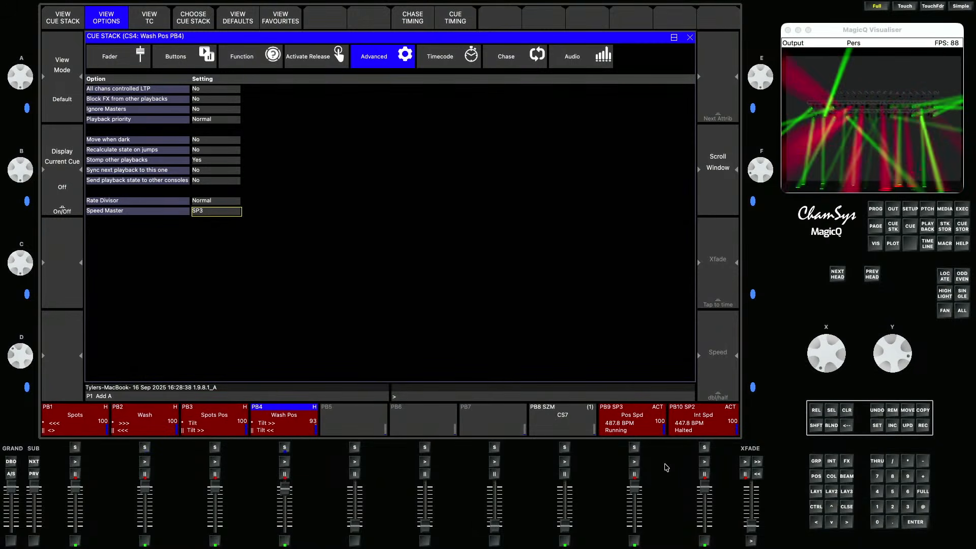
mouse_move(636, 489)
left_mouse_down()
mouse_move(636, 541)
mouse_move(634, 479)
left_mouse_up()
left_click_drag(706, 488, 704, 531)
left_click_drag(704, 531, 701, 488)
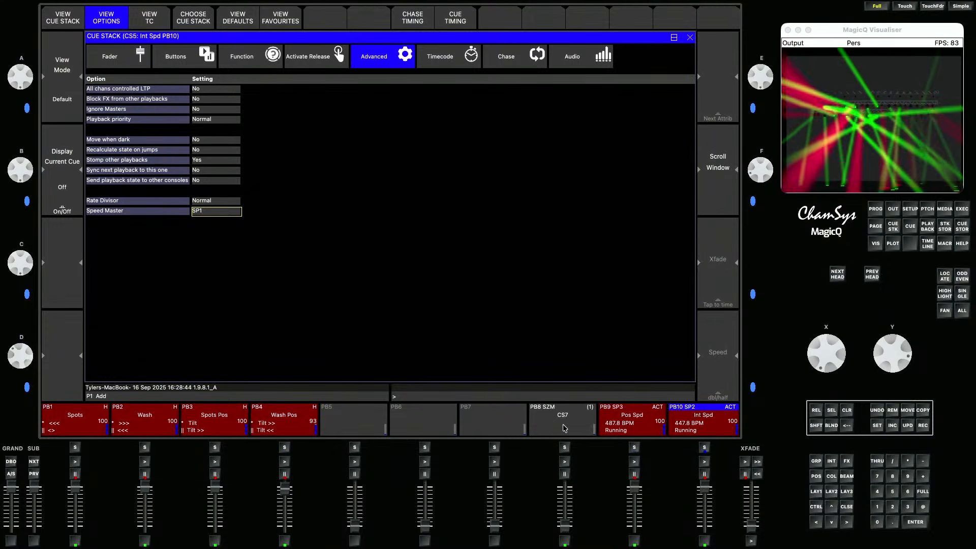
- Name playback 8 "Size", activate it and raise its fader
left_click(876, 425)
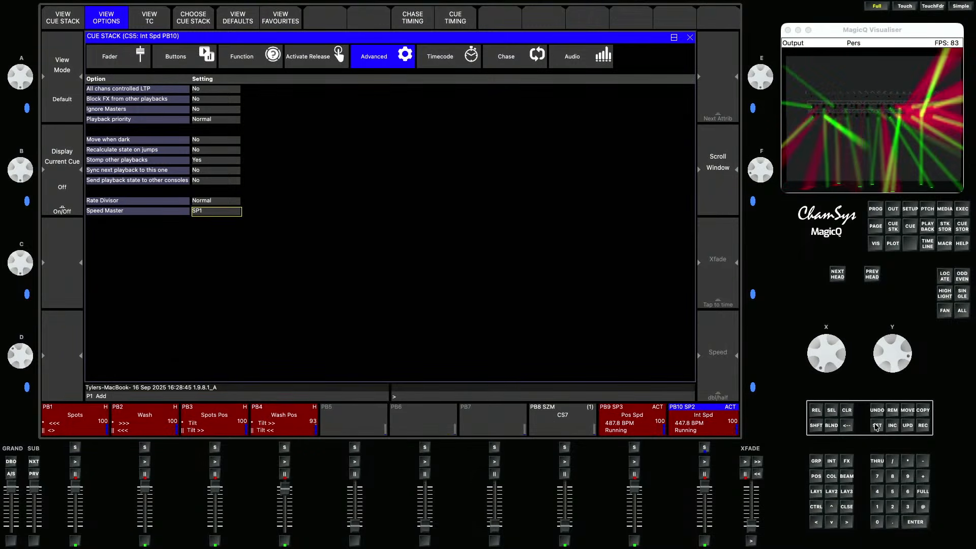
left_click(581, 424)
type("Size")
key("Return")
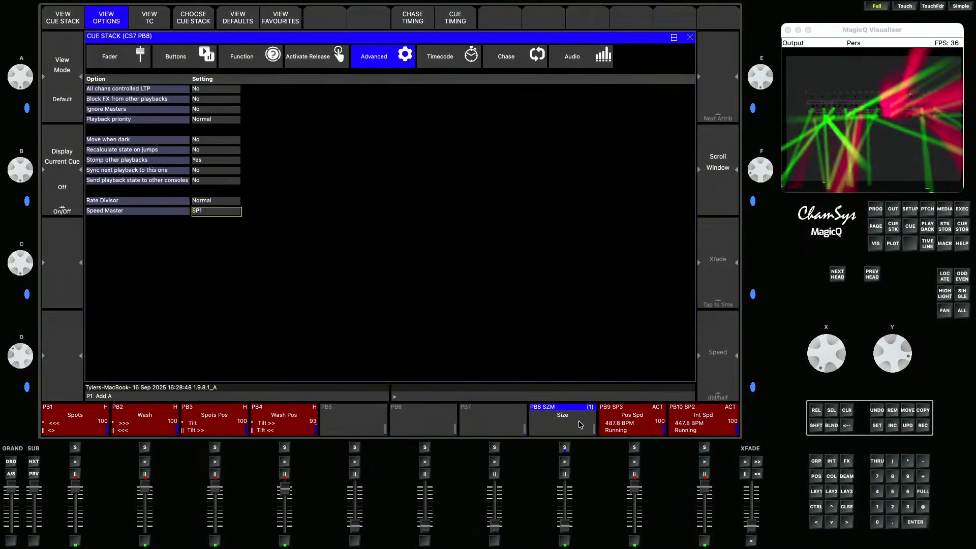
left_click(567, 463)
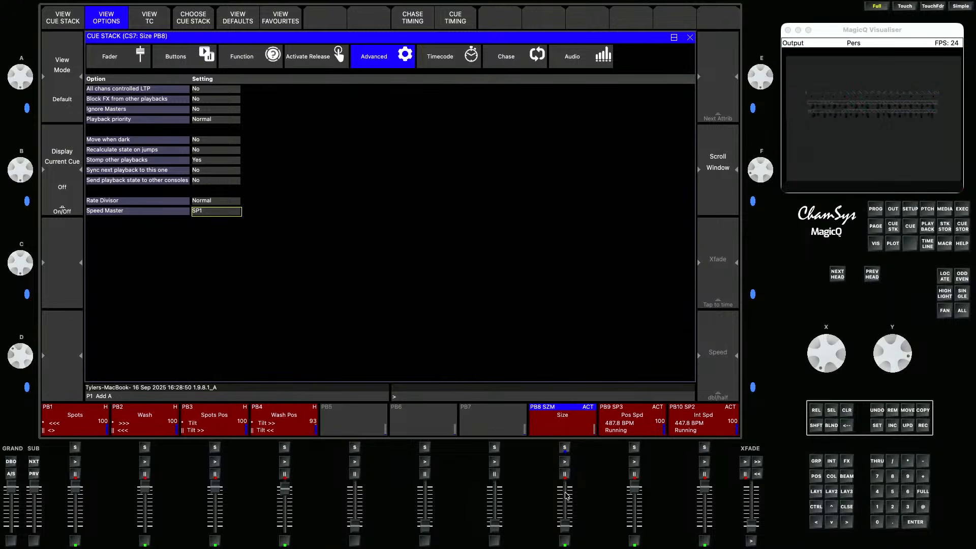
left_click_drag(567, 527, 565, 481)
- Clear the programmer and release all playbacks
left_click(846, 409)
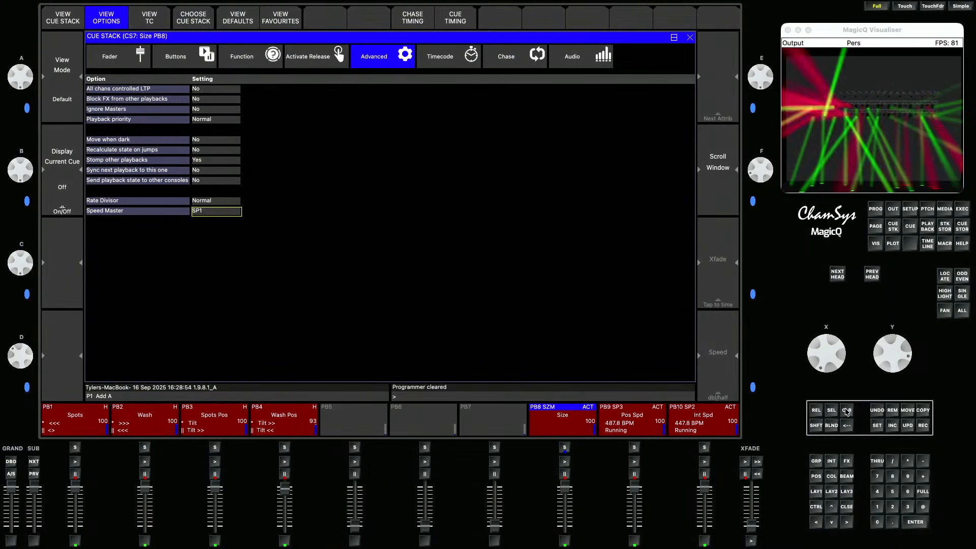
left_click(817, 423)
left_click(817, 411)
- Run the Spots, Spots Pos and Pos Spd playbacks, tap Pos Spd, and lower the Size master to about 19
mouse_move(69, 489)
left_mouse_down()
mouse_move(75, 523)
mouse_move(76, 487)
left_mouse_up()
mouse_move(565, 486)
left_mouse_down()
mouse_move(565, 528)
mouse_move(565, 486)
left_mouse_up()
mouse_move(566, 503)
left_mouse_down()
mouse_move(566, 535)
mouse_move(567, 502)
left_mouse_up()
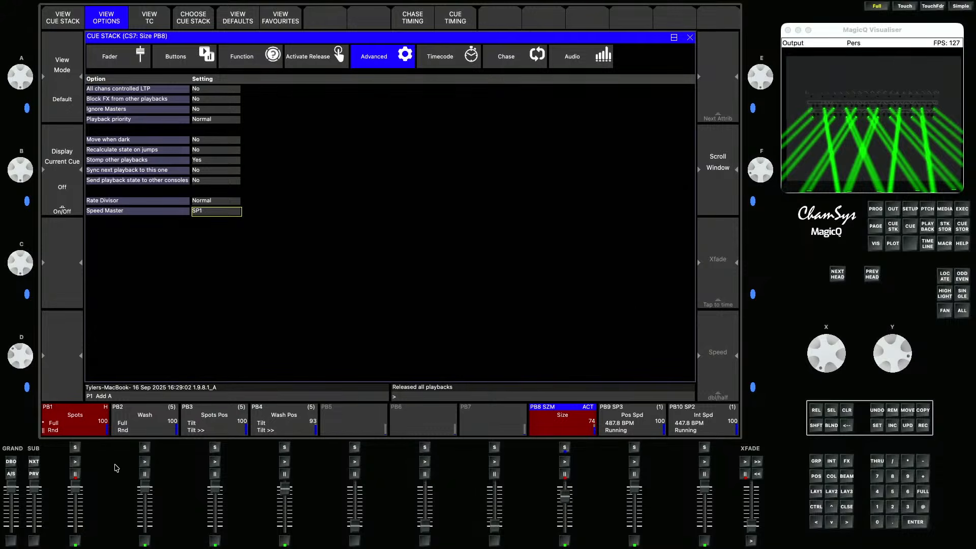
left_click(215, 462)
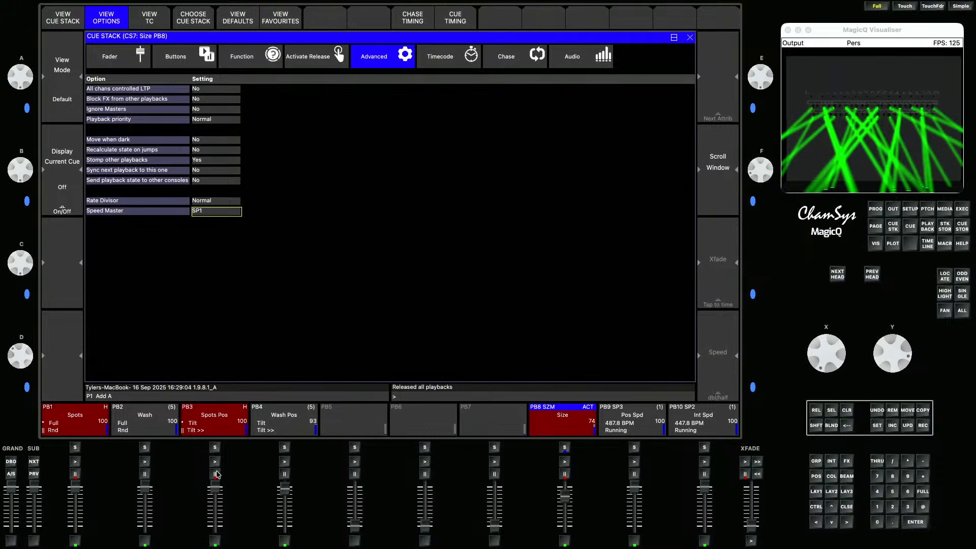
left_click_drag(566, 497, 566, 522)
left_click(635, 463)
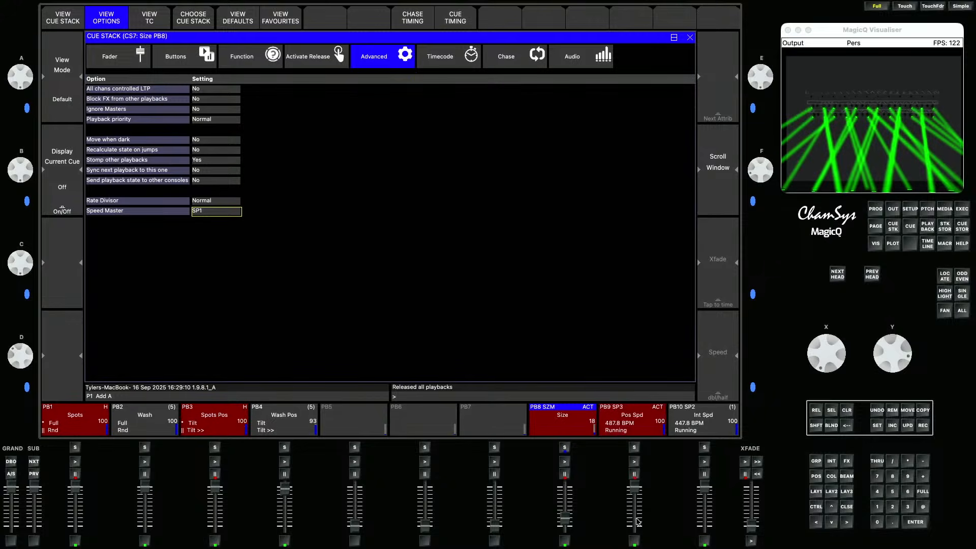
left_click(635, 542)
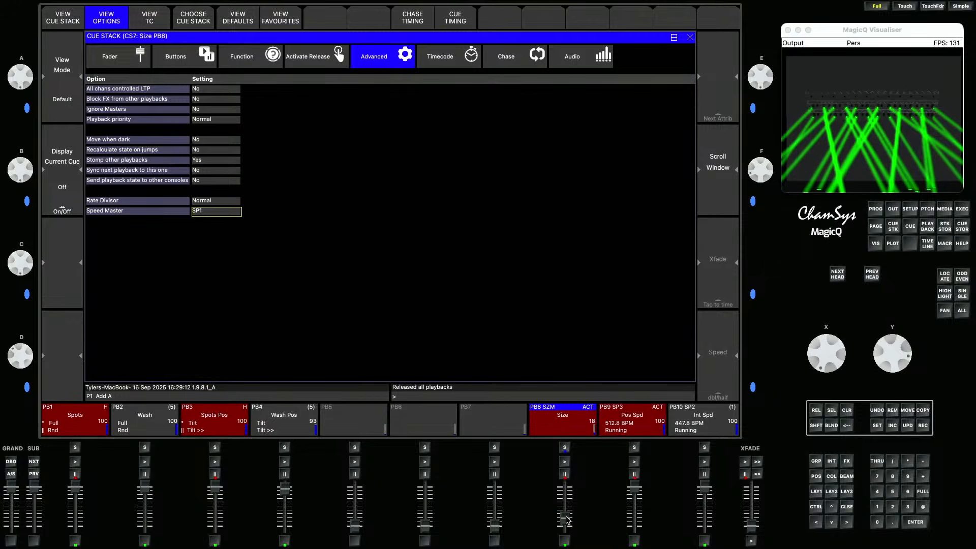
mouse_move(567, 519)
left_mouse_down()
mouse_move(565, 487)
mouse_move(559, 519)
left_mouse_up()
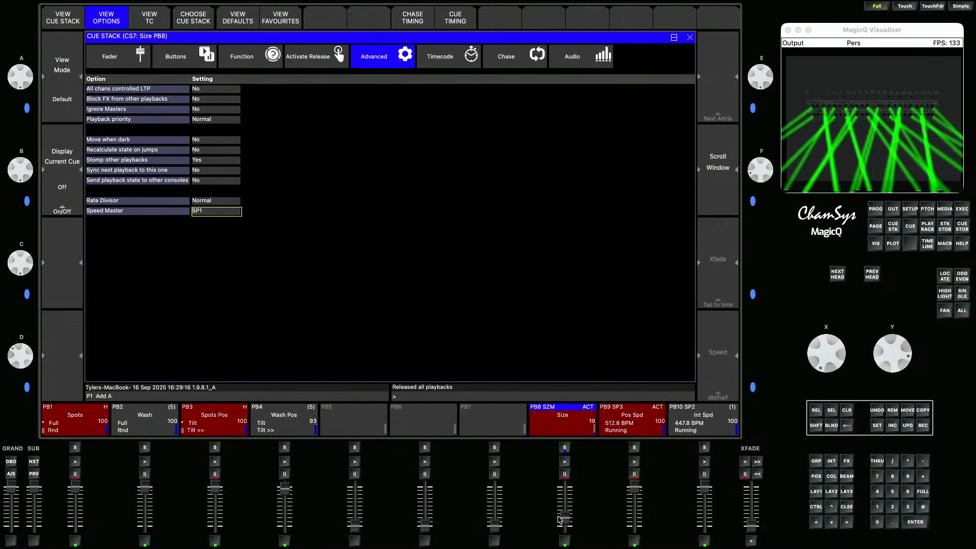
- Open the Execute window, select the MavStormFlex fixtures and apply the Yellow colour
left_click(964, 212)
left_click(117, 21)
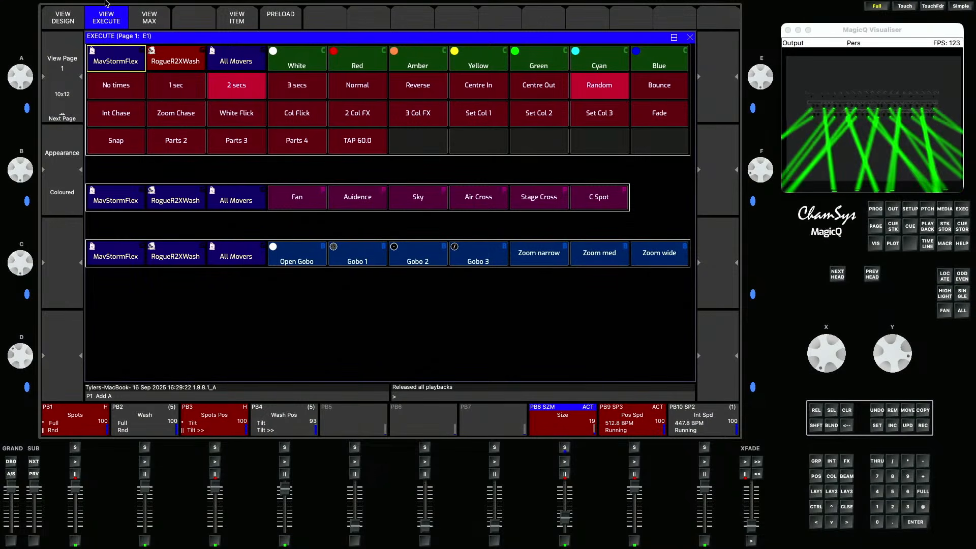
left_click(165, 90)
left_click(345, 65)
left_click(437, 64)
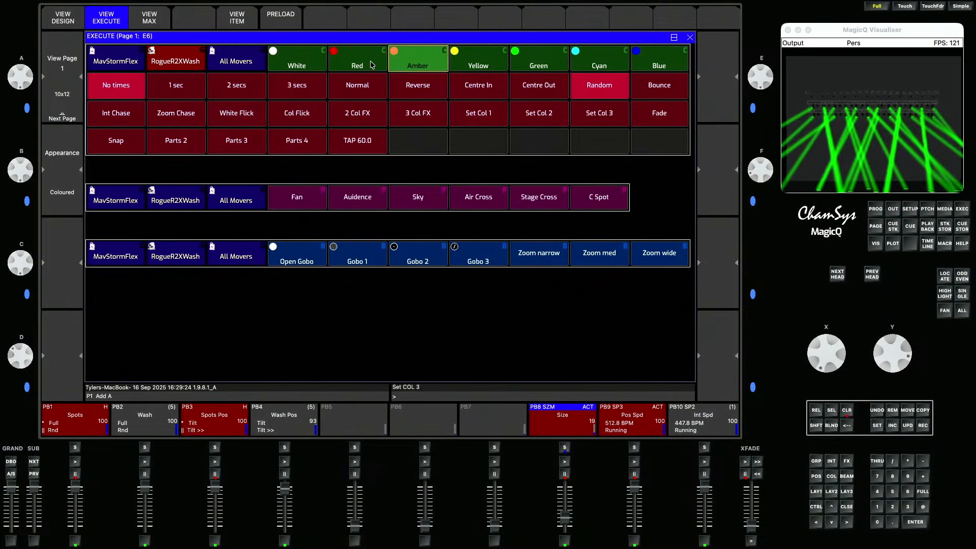
left_click(103, 60)
left_click(454, 61)
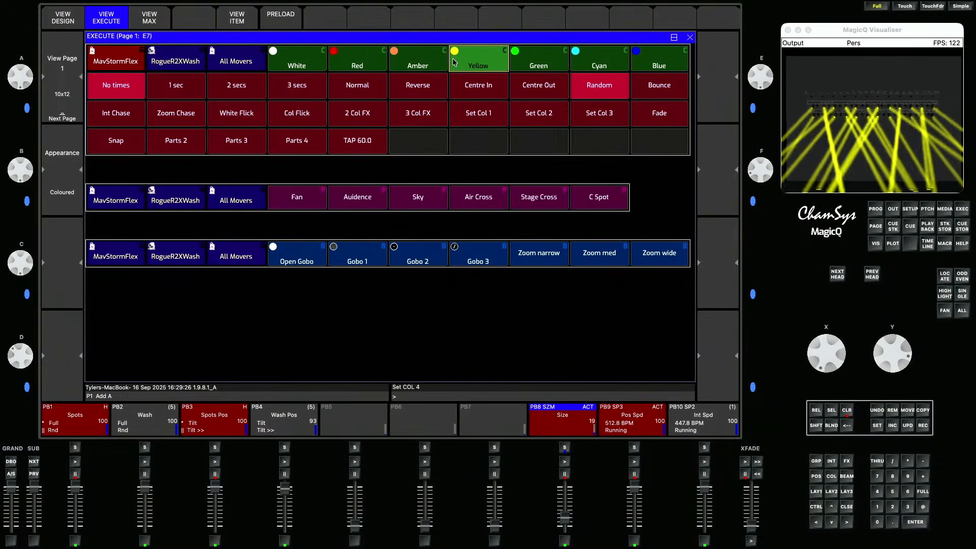
- Apply the Fan, Audience, Sky and Air Cross position effects in turn
left_click(316, 195)
left_click(356, 197)
left_click(404, 199)
left_click(493, 202)
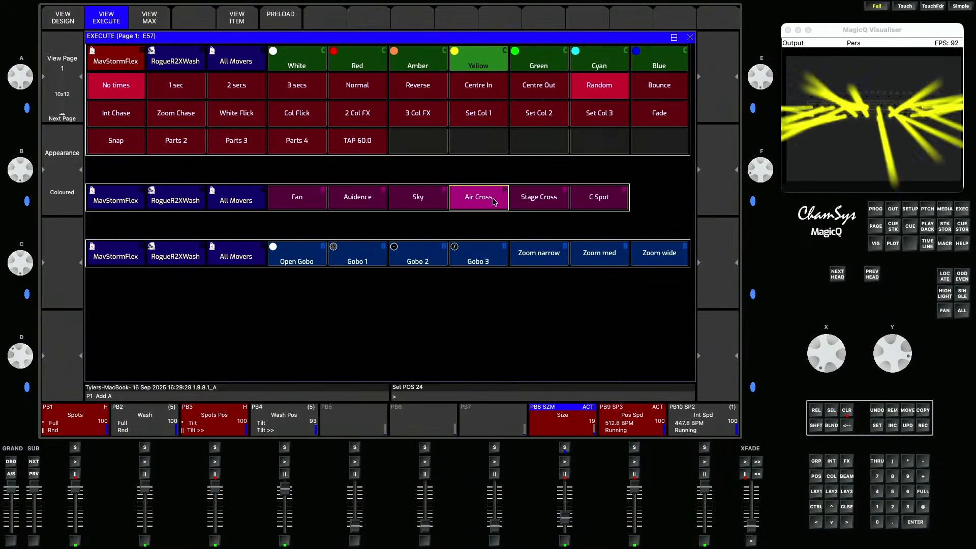
- Try the zoom and gobo buttons, ending on Gobo 3 and Zoom med, then clear the programmer
left_click(545, 265)
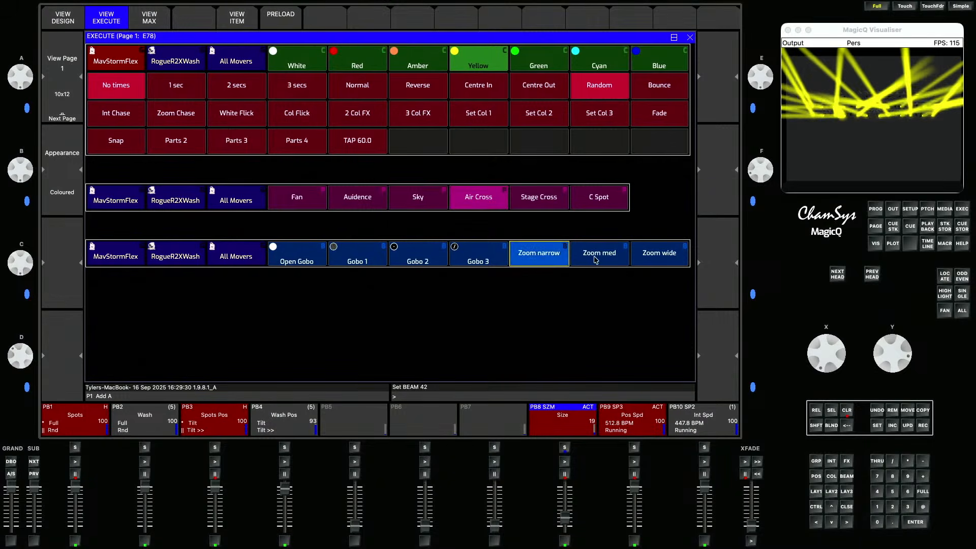
left_click(617, 260)
left_click(653, 261)
left_click(599, 254)
left_click(538, 254)
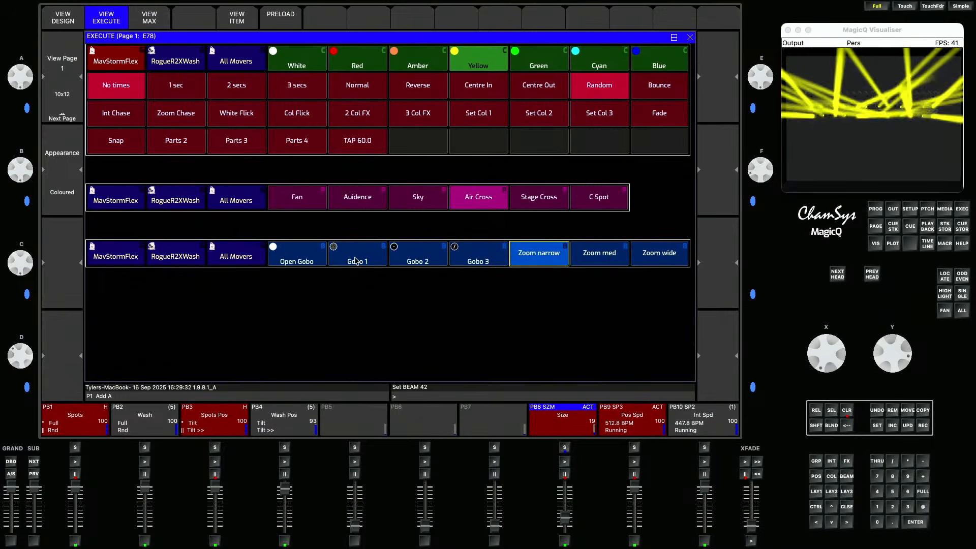
left_click(357, 256)
left_click(417, 256)
left_click(478, 256)
left_click(592, 256)
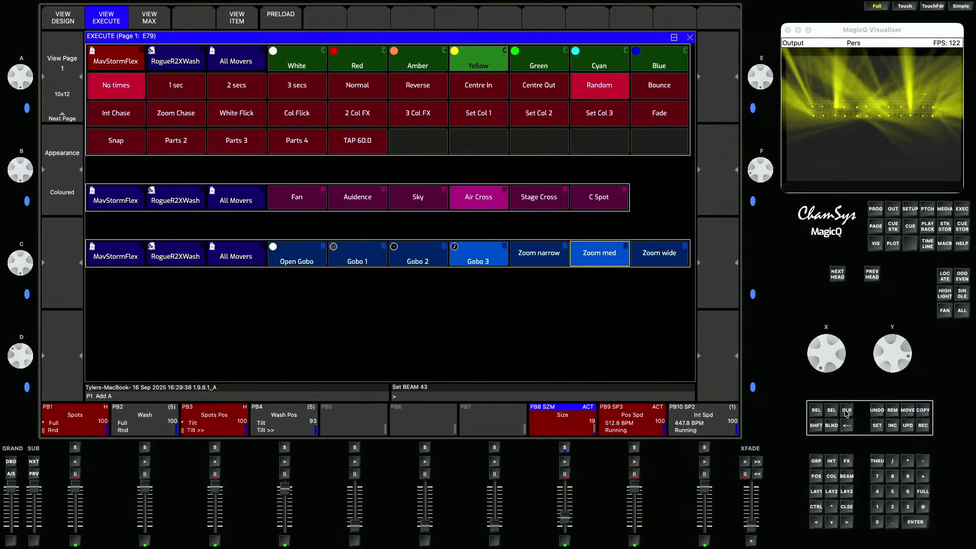
left_click(847, 412)
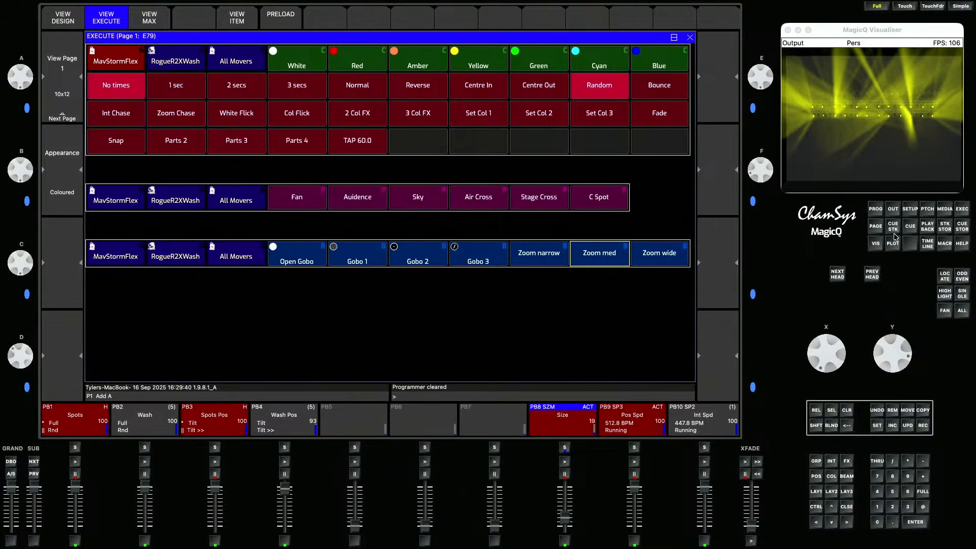
- In the playback setup, set the Crossfade master function to Busking Rate Master
left_click(911, 210)
left_click(356, 61)
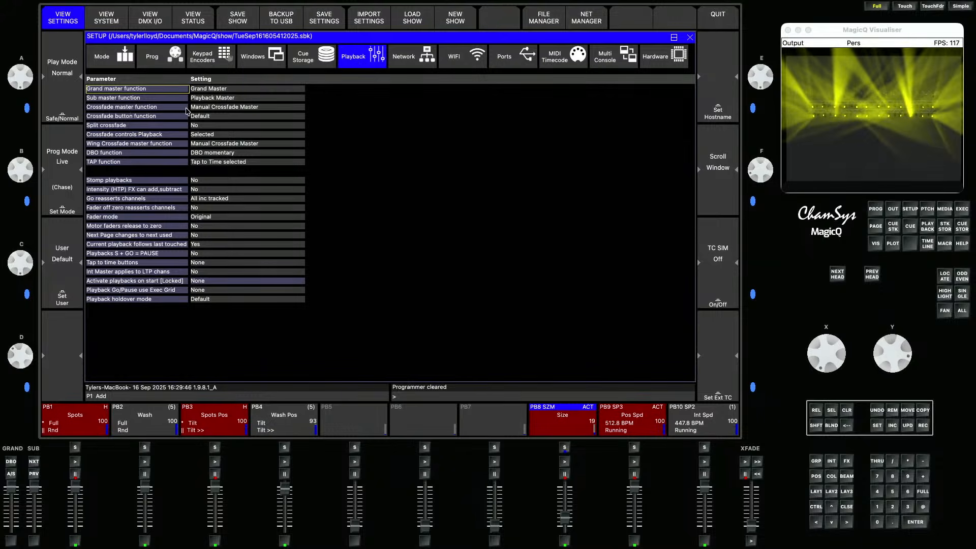
left_click(151, 106)
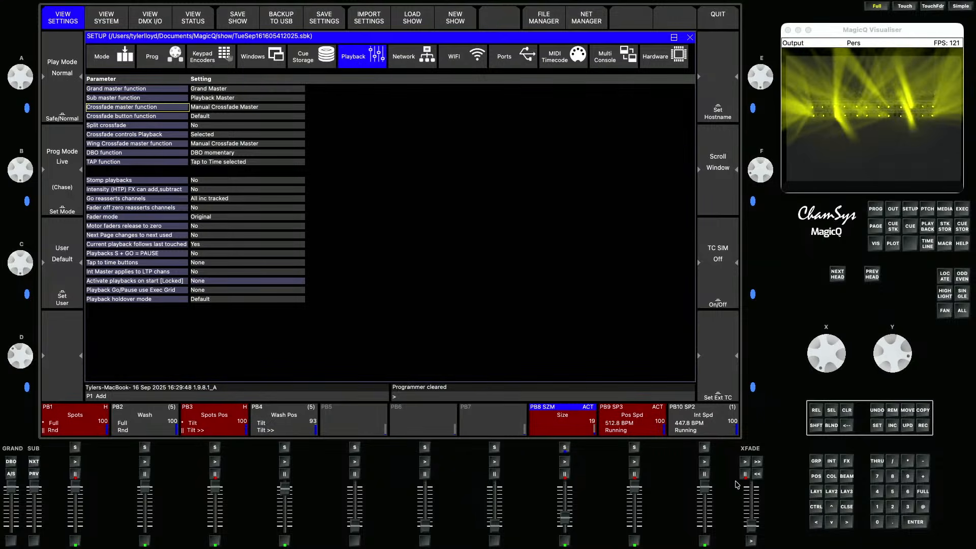
left_click(253, 108)
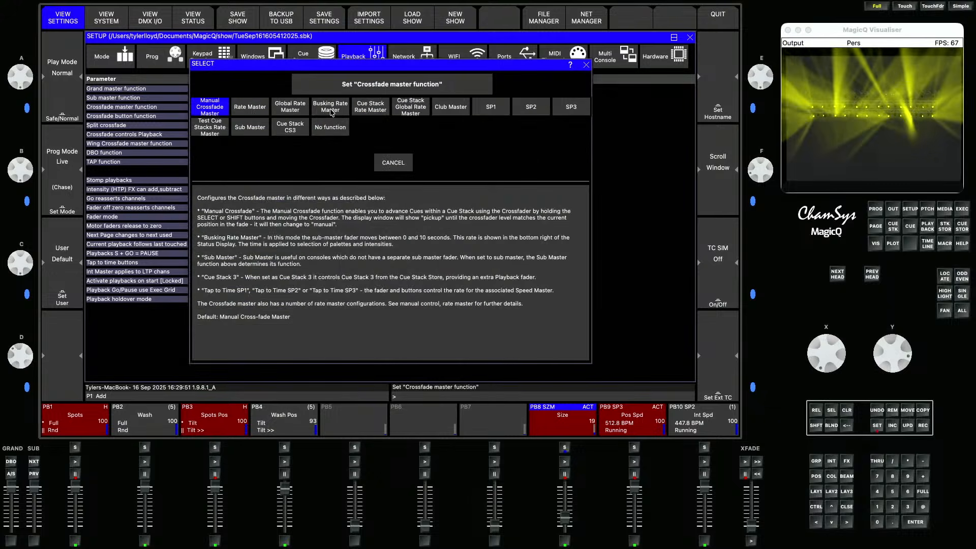
left_click(331, 110)
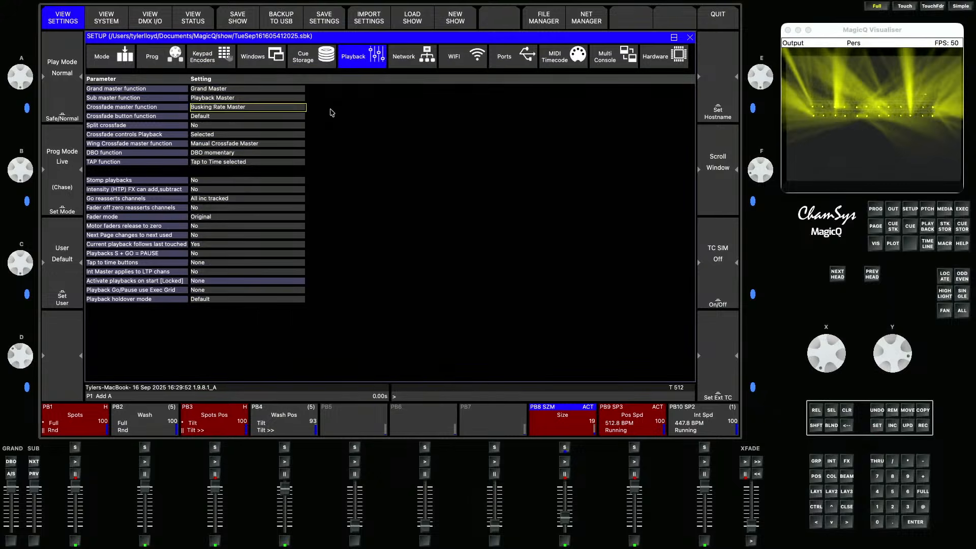
- Open the Execute window and raise the busking rate crossfade master slightly
left_click(962, 209)
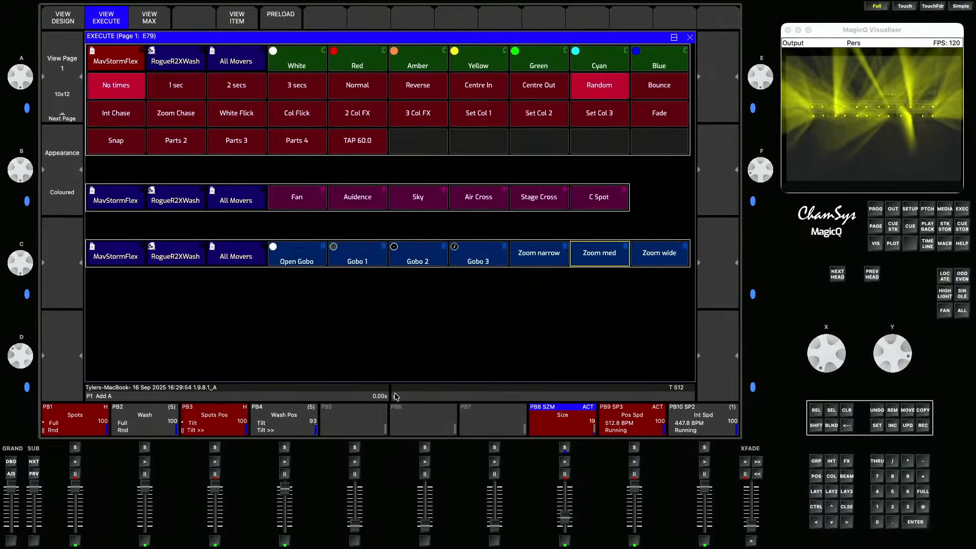
mouse_move(751, 527)
left_mouse_down()
mouse_move(750, 506)
mouse_move(751, 515)
left_mouse_up()
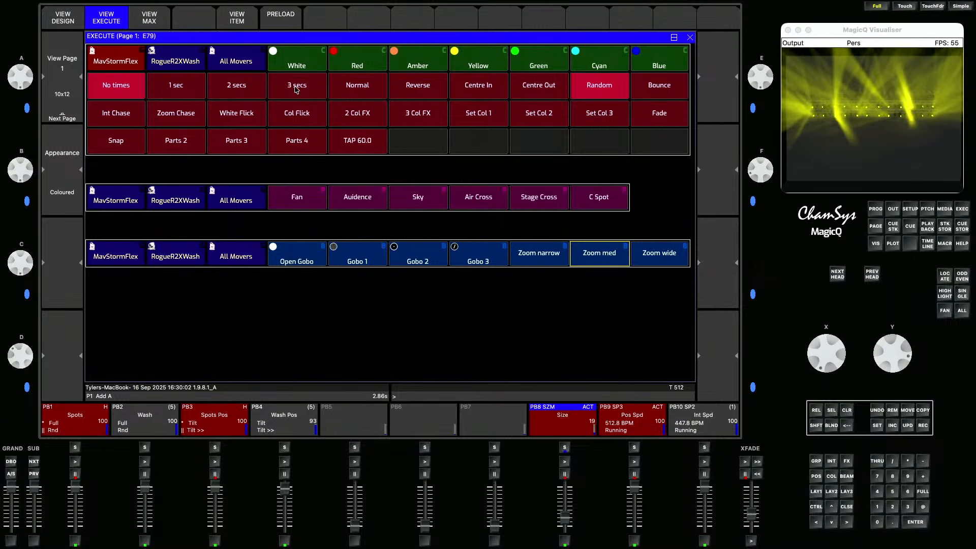
- Apply the Red colour and the C Spot position effect, pulling down the Spots Pos playback fader
left_click(366, 66)
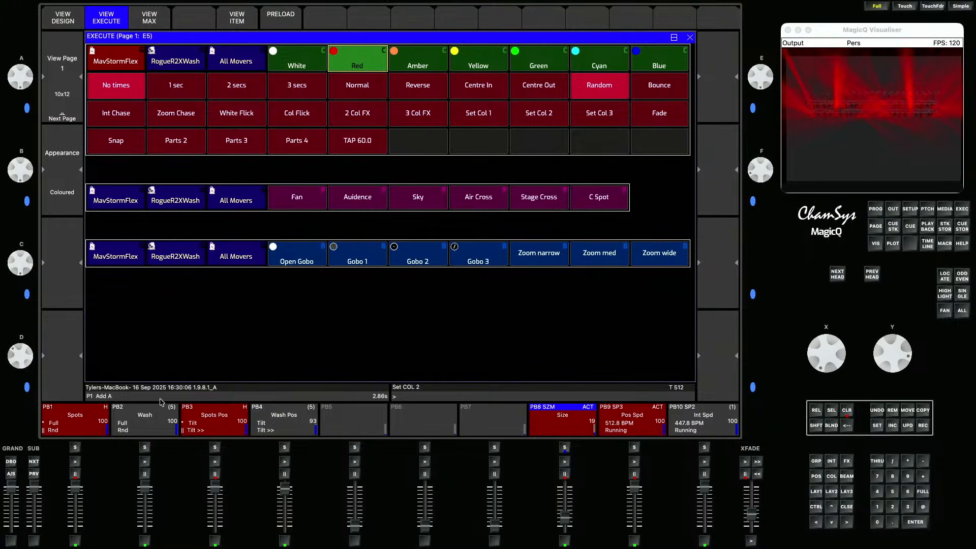
left_click_drag(220, 481, 217, 523)
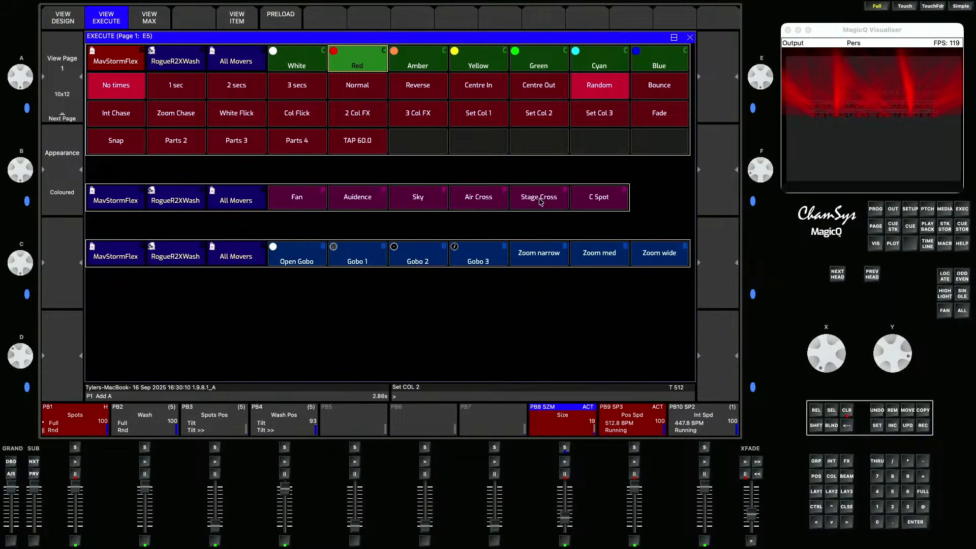
left_click(592, 203)
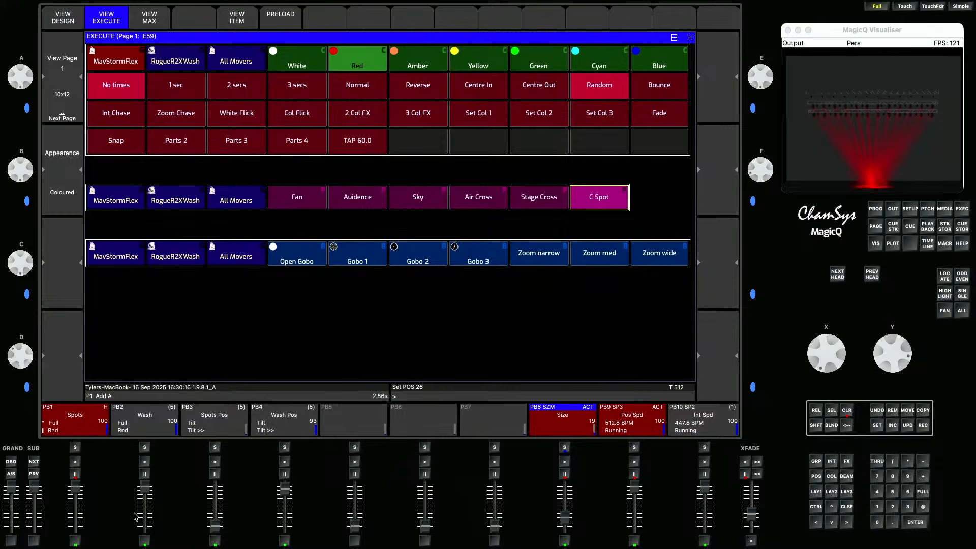
- Activate the Wash playback, then clear the programmer and release all playbacks
left_click(145, 461)
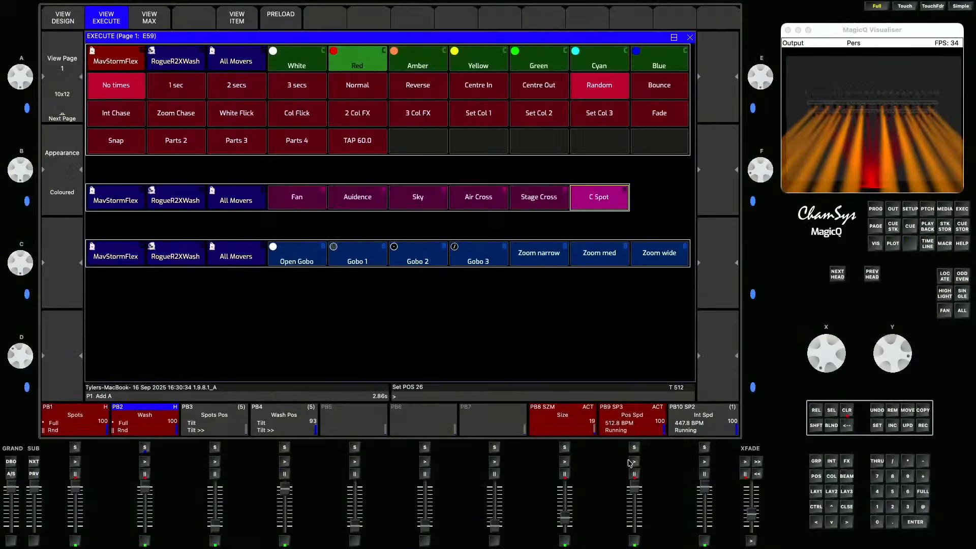
left_click(846, 410)
left_click(815, 411)
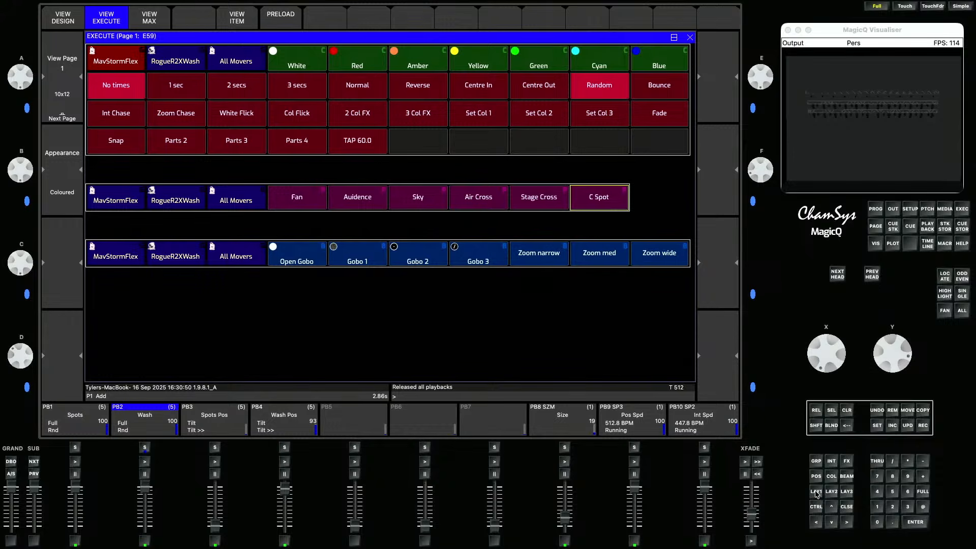
- In the patch, start choosing a new head and search the head library by name for storm
left_click(920, 208)
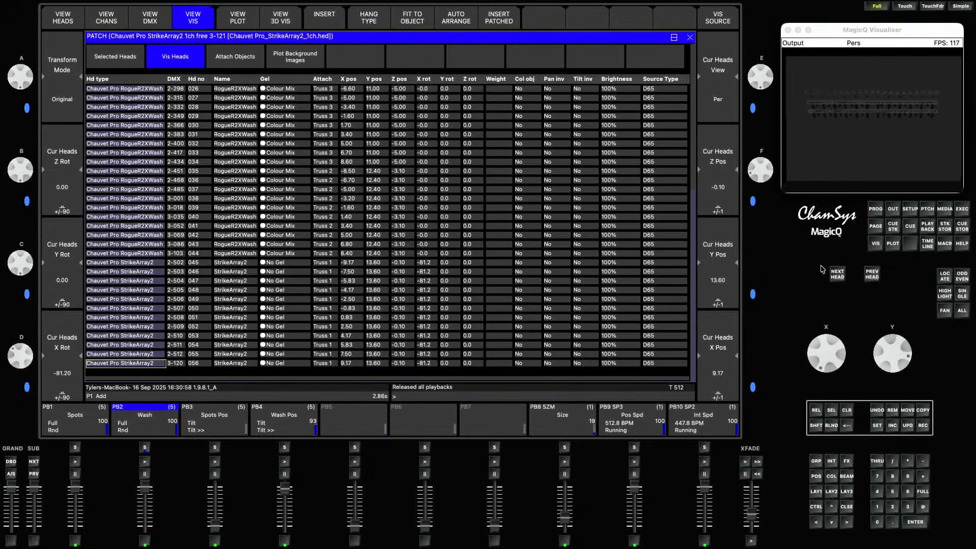
left_click(74, 22)
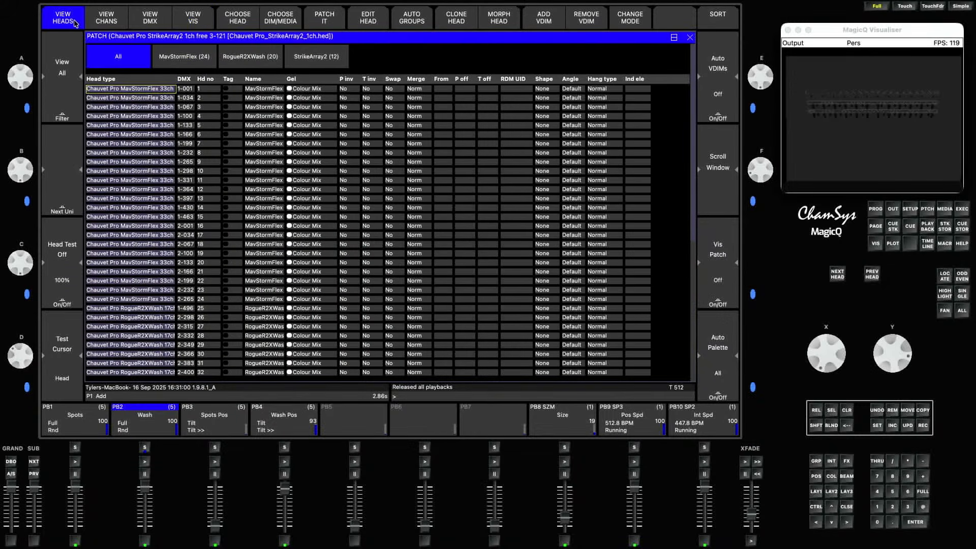
left_click(244, 24)
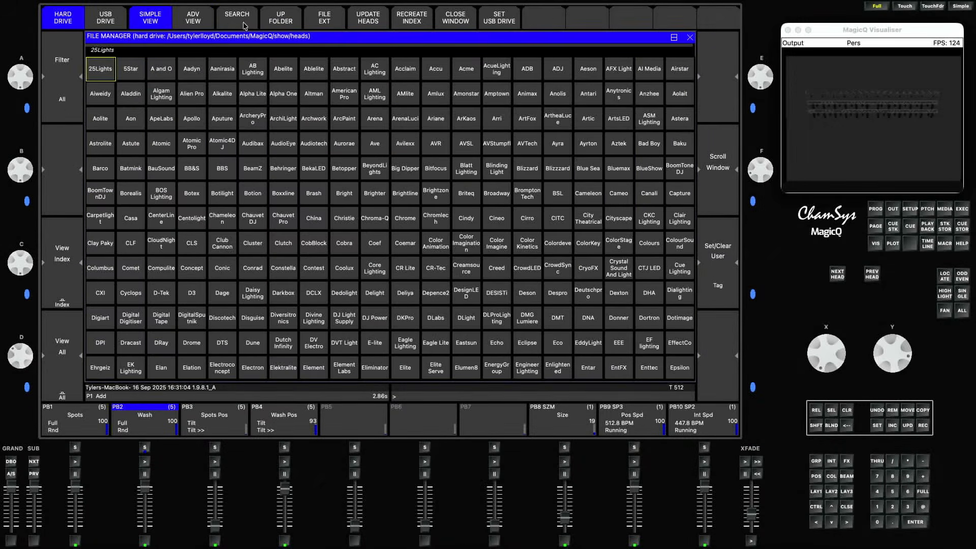
left_click(244, 21)
left_click(227, 109)
type("sto")
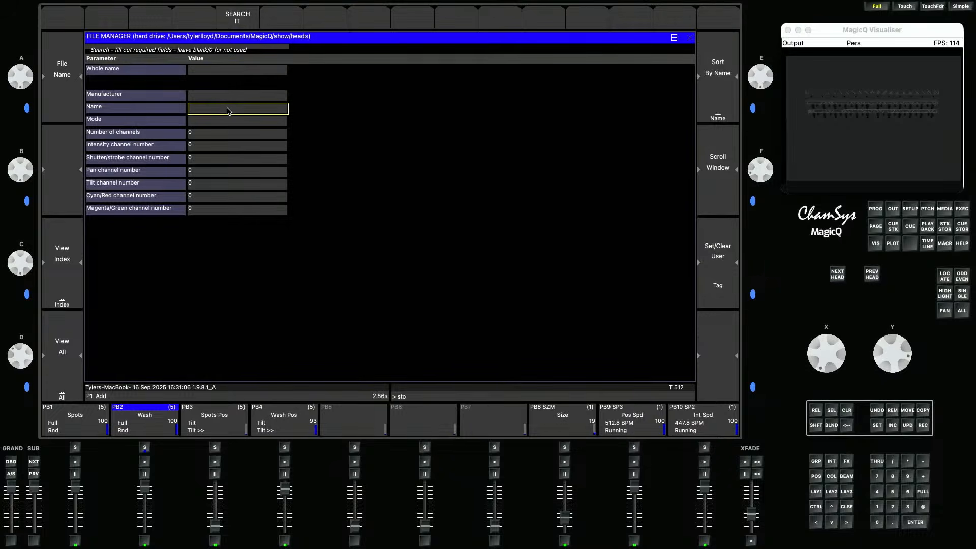
type("rm")
key("Return")
left_click(247, 7)
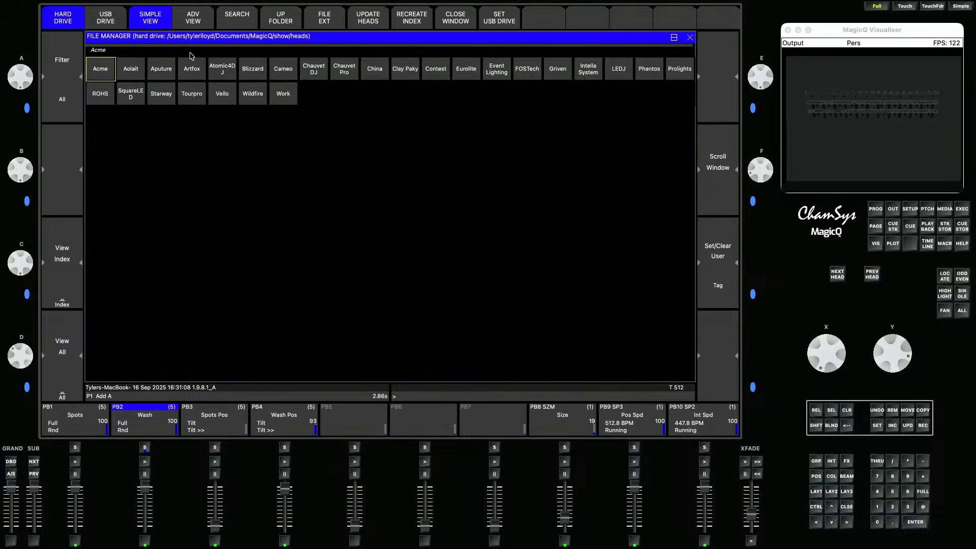
- Choose the Chauvet Pro Maverick Storm 1 Beam personality and patch 6 heads
left_click(349, 75)
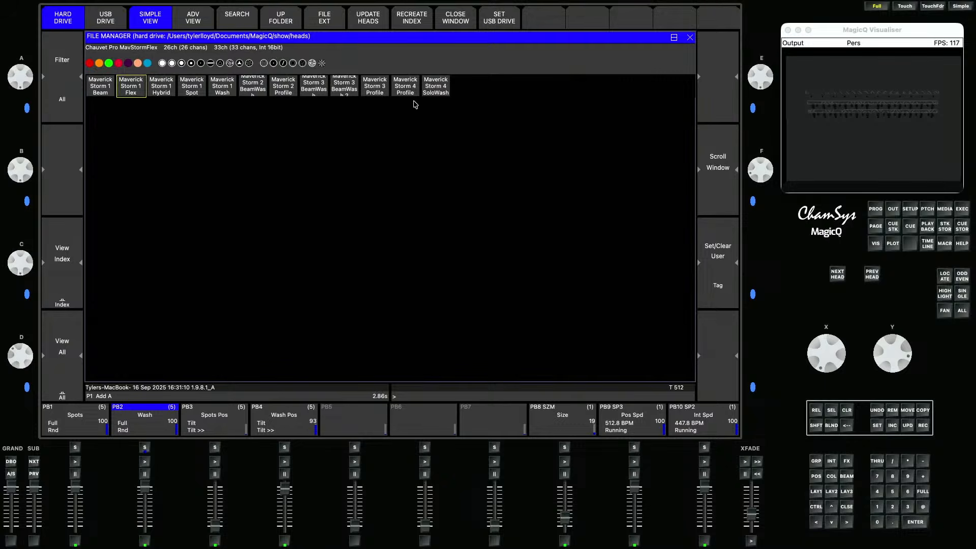
left_click(104, 91)
left_click(412, 107)
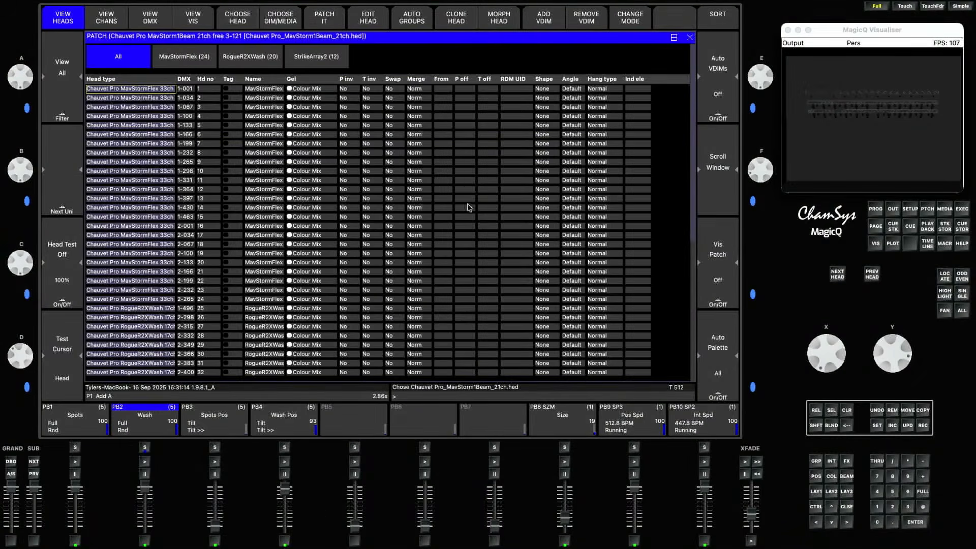
left_click(333, 23)
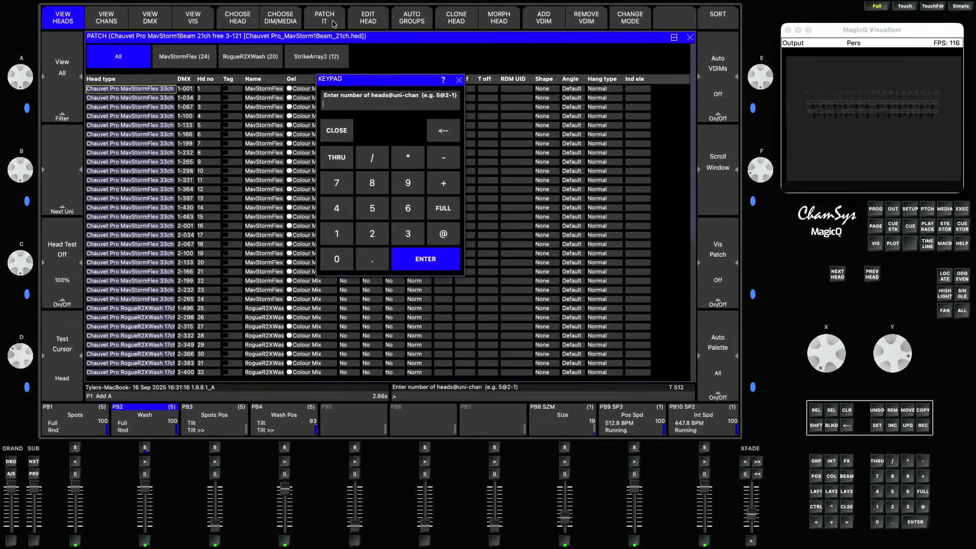
type("6@")
key("Return")
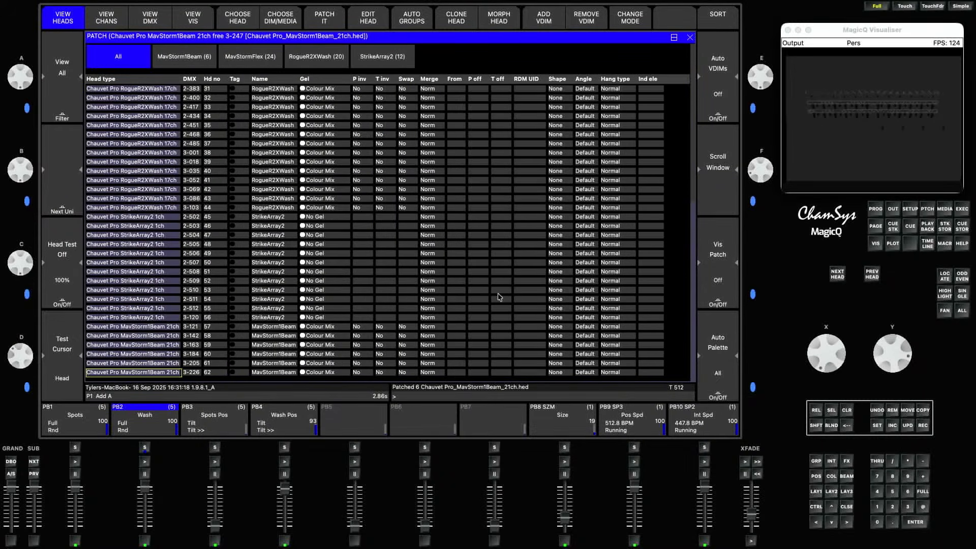
- Select the MavStorm1Beam group and locate its heads
left_click(815, 496)
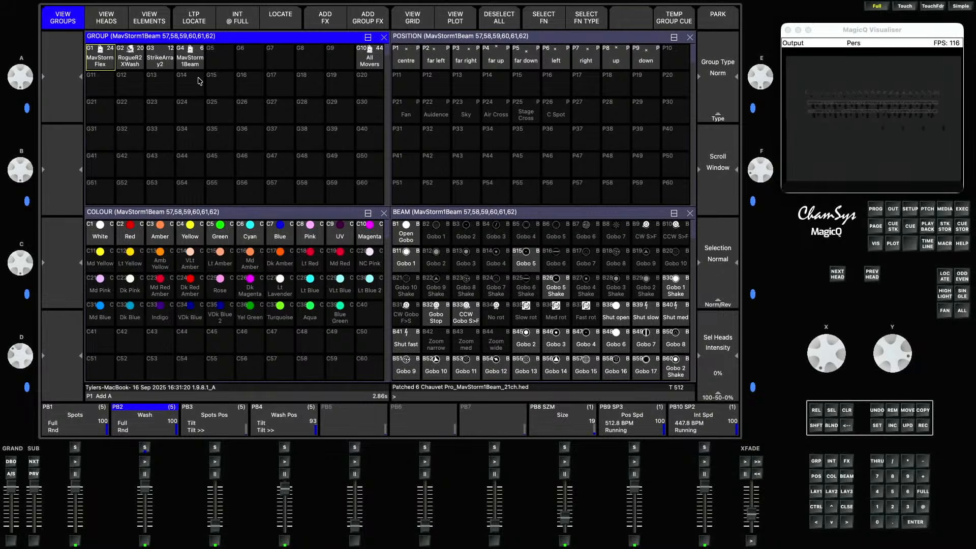
left_click(192, 57)
left_click(295, 21)
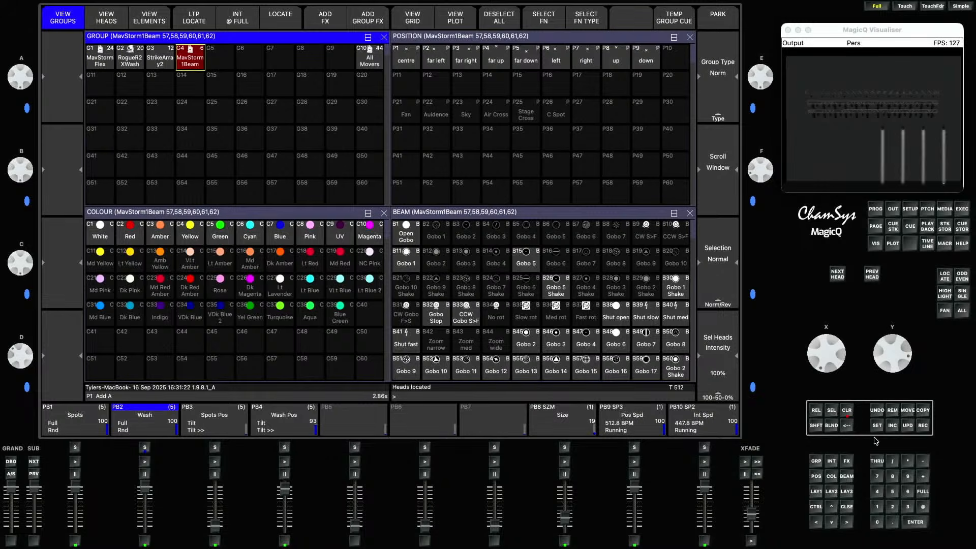
- In the visualiser patch for the selected beam heads, set X rotation to 90 and Y rotation to about -178
left_click(914, 210)
left_click(926, 210)
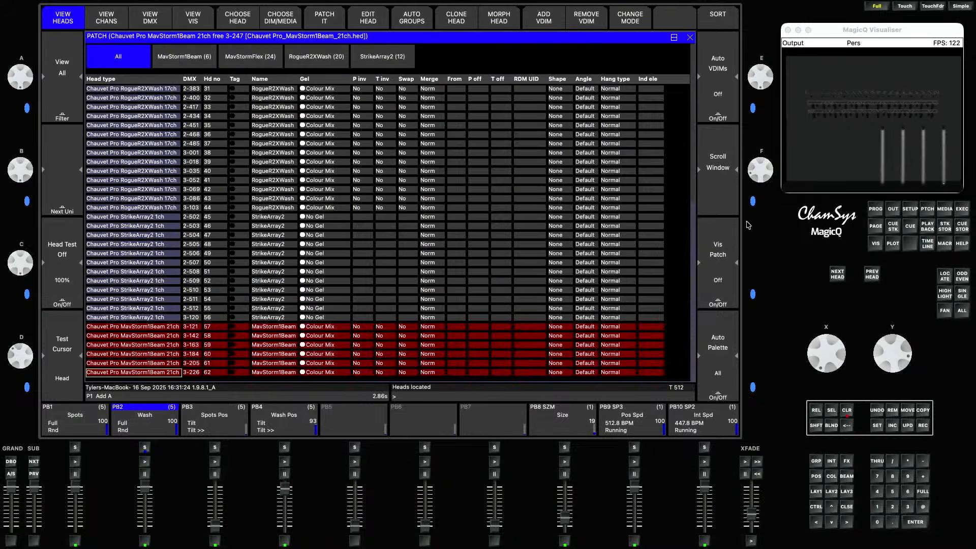
left_click(192, 20)
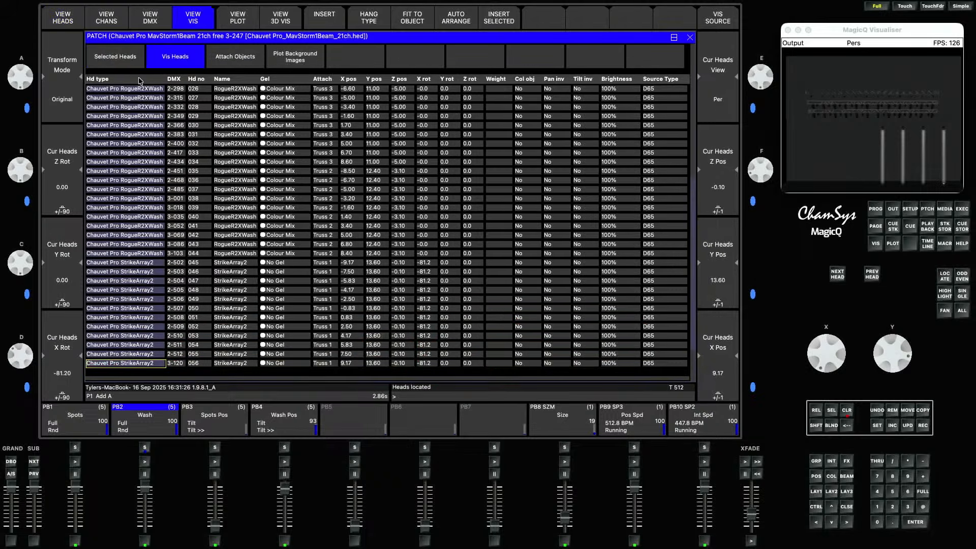
left_click(131, 62)
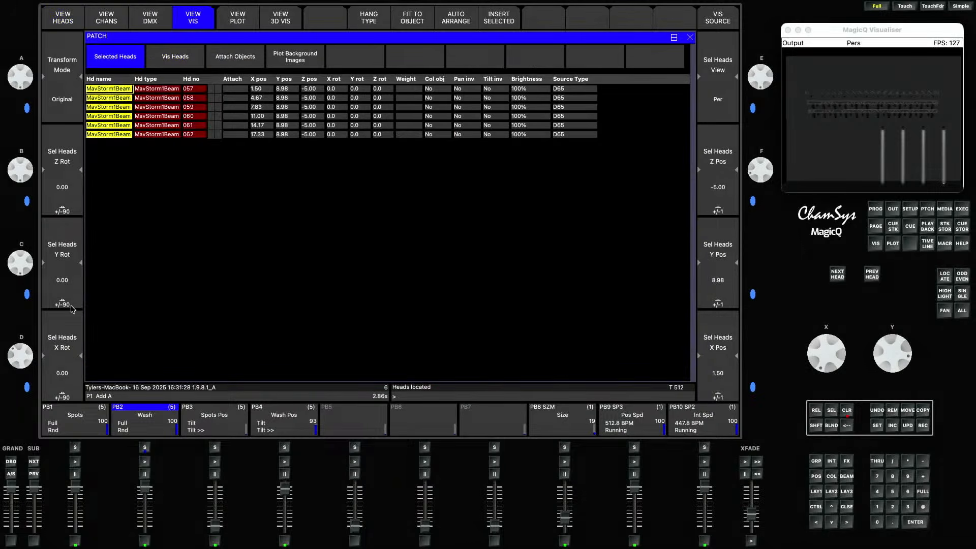
left_click(68, 391)
left_click(70, 390)
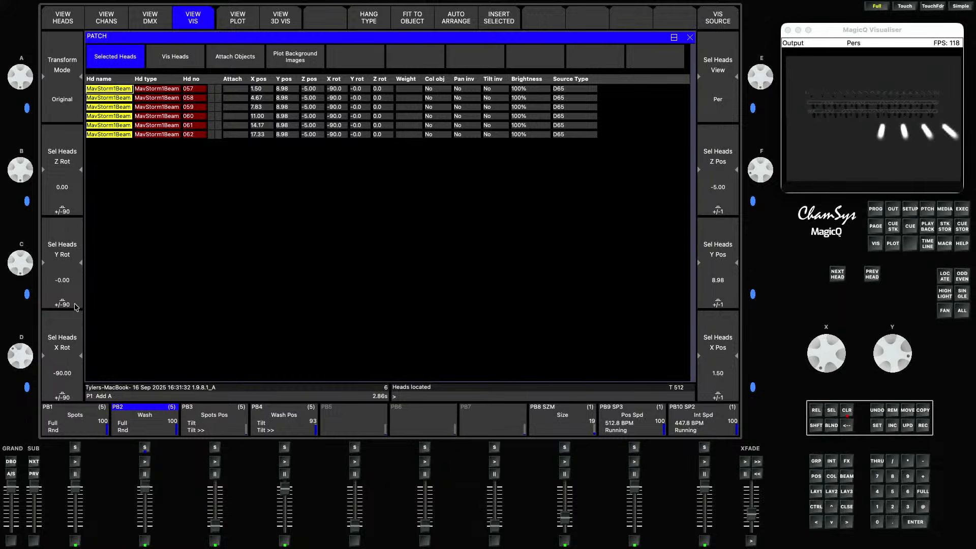
left_click(70, 381)
left_click(75, 296)
left_click(76, 292)
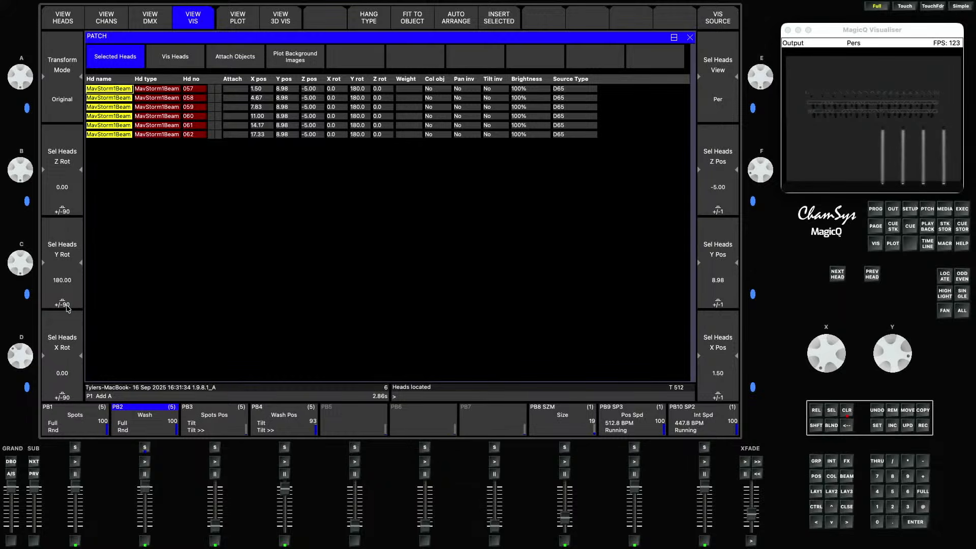
left_click(74, 323)
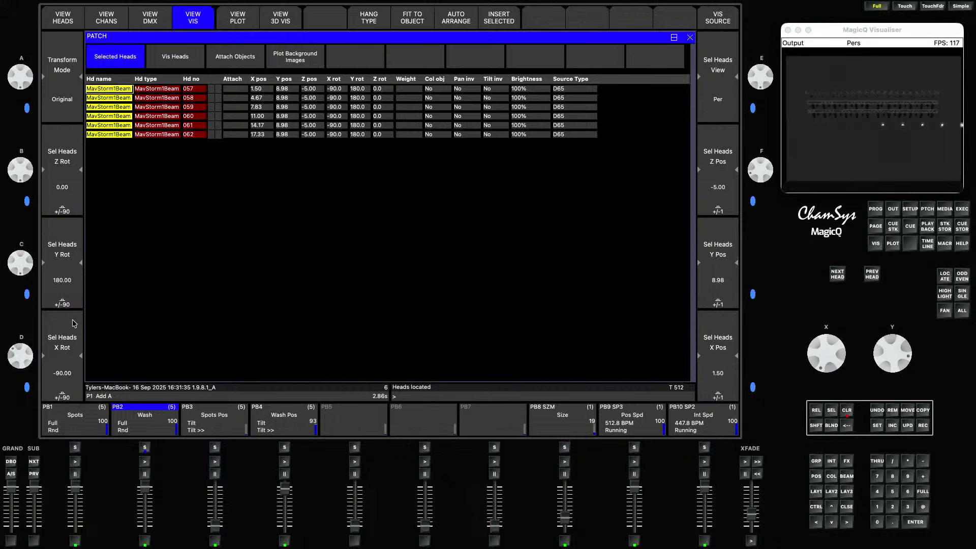
left_click(64, 278)
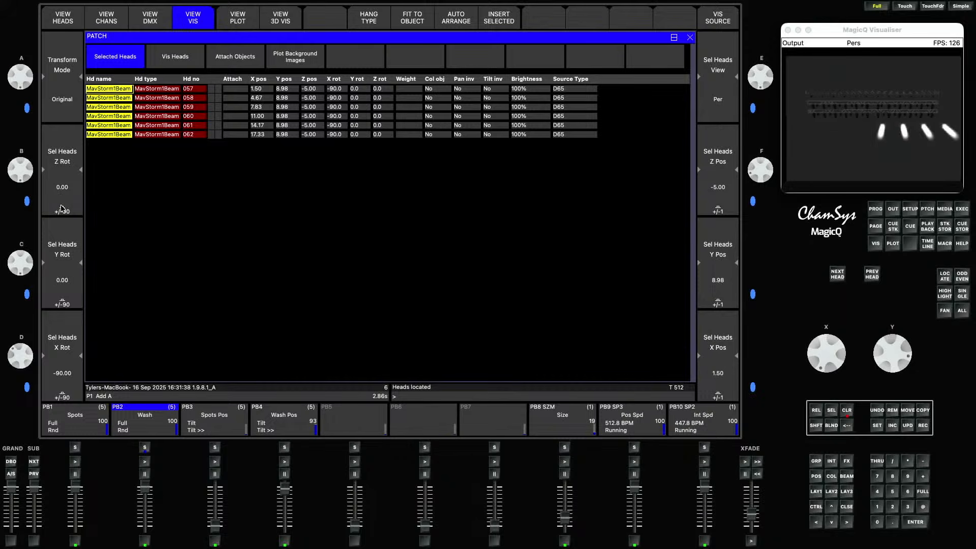
left_click(63, 232)
left_click(62, 237)
left_click_drag(28, 258, 26, 296)
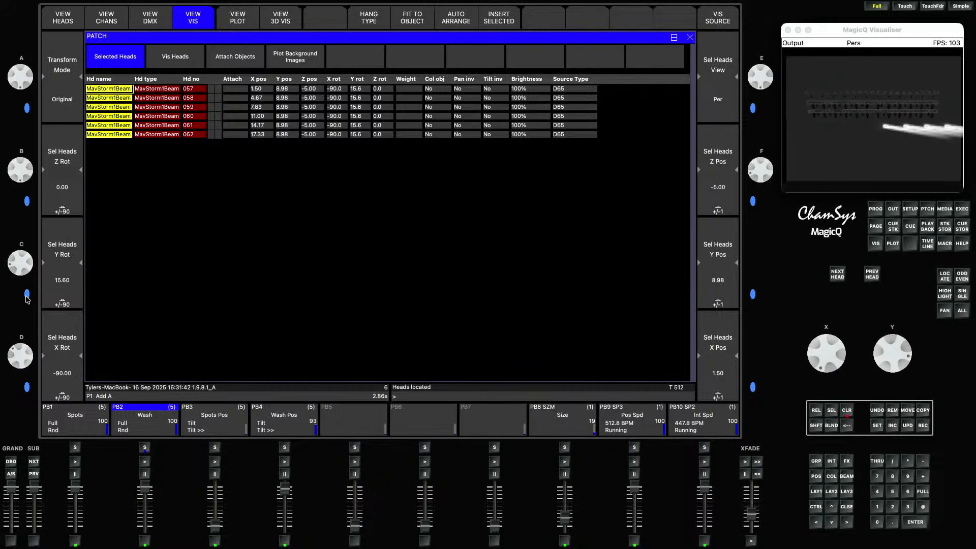
left_click_drag(25, 160, 24, 169)
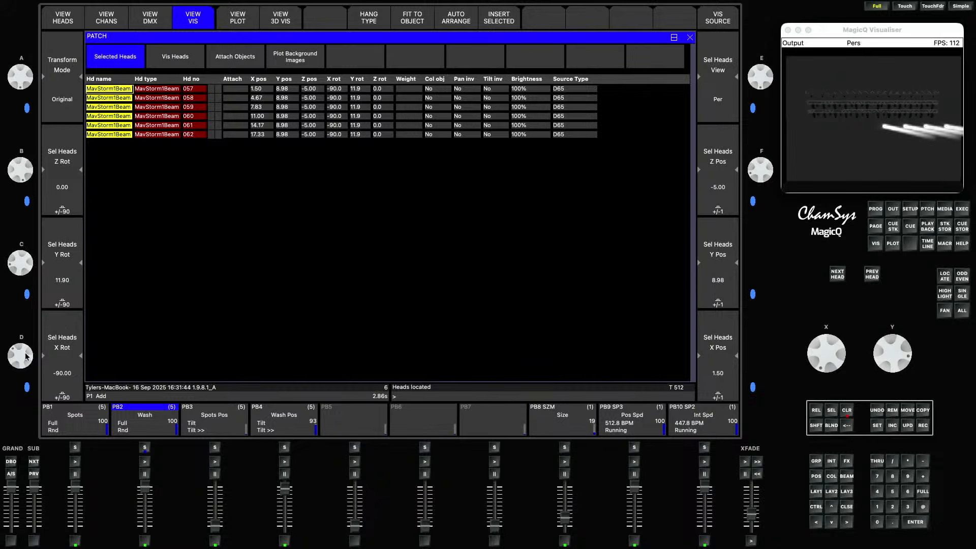
left_click_drag(27, 356, 22, 529)
left_click_drag(29, 184, 30, 10)
- Move the beam heads in the visualiser to start at about X -8 with Y position about 3
left_click(815, 475)
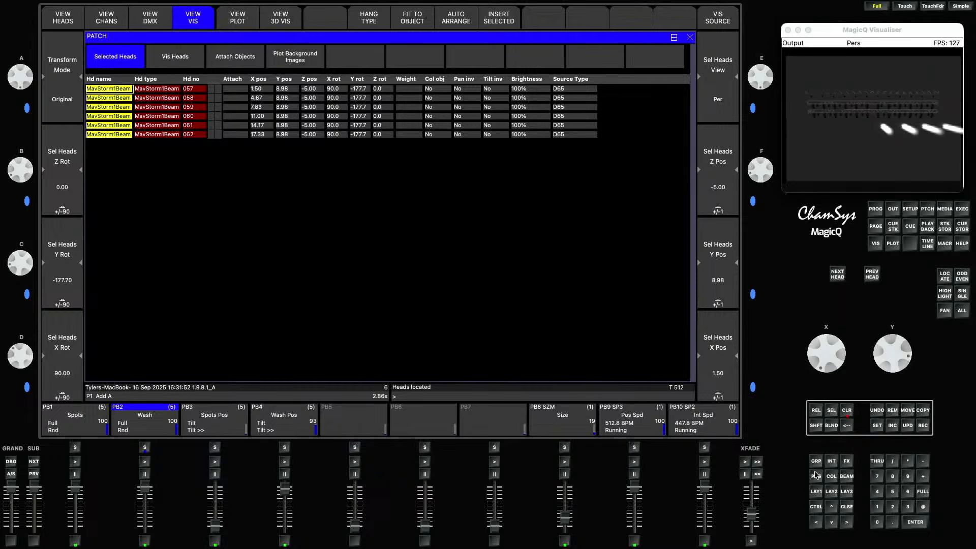
left_click(930, 209)
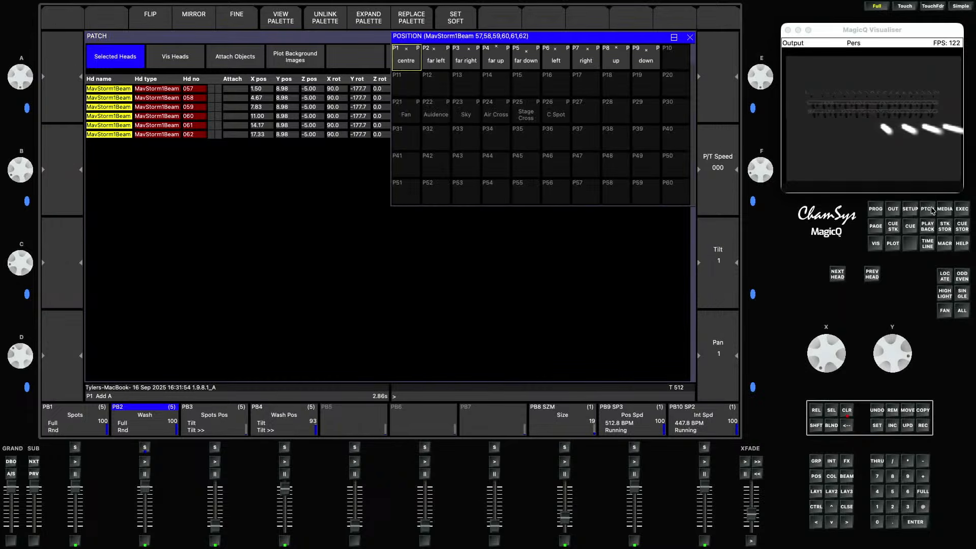
left_click_drag(841, 353, 838, 309)
left_click_drag(889, 350, 889, 320)
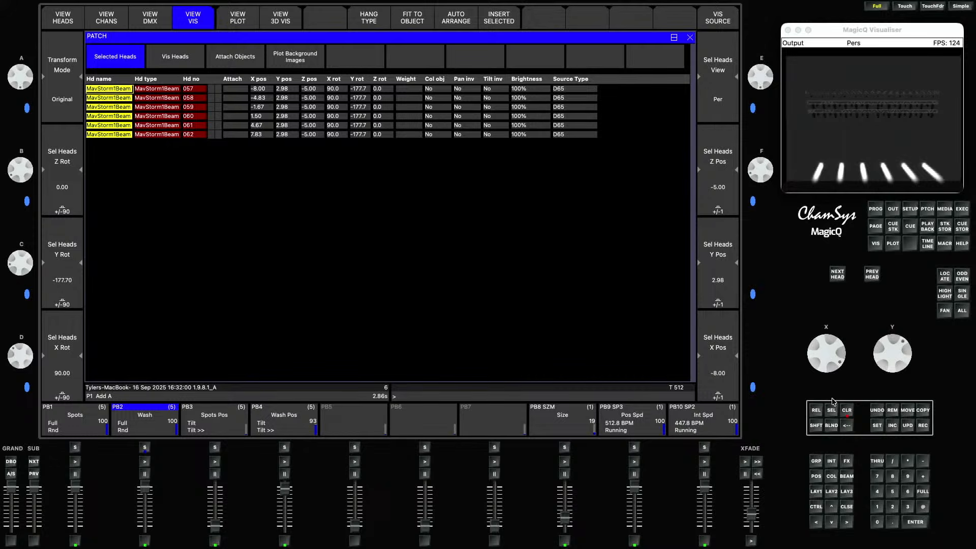
- Clear the programmer, then select and locate the MavStorm1Beam group
left_click(848, 410)
left_click(815, 492)
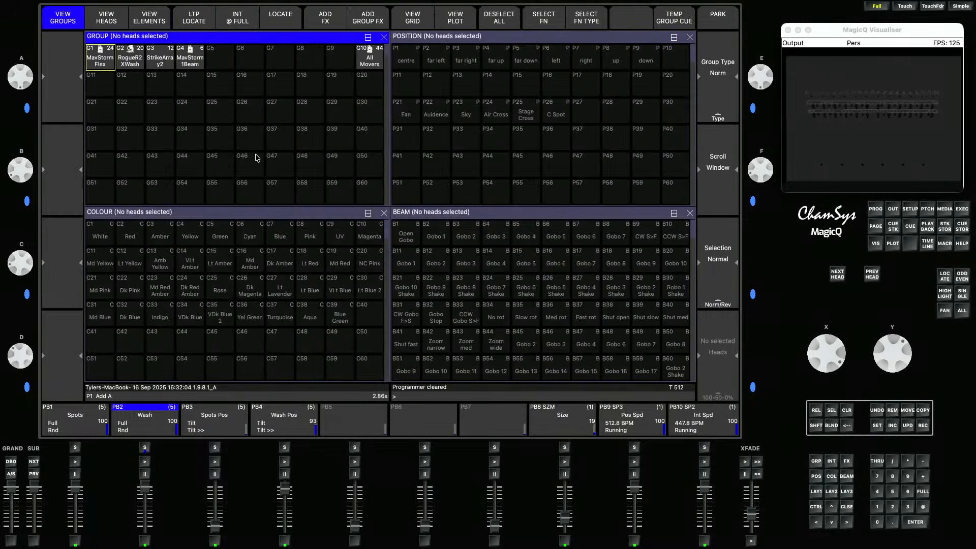
left_click(195, 61)
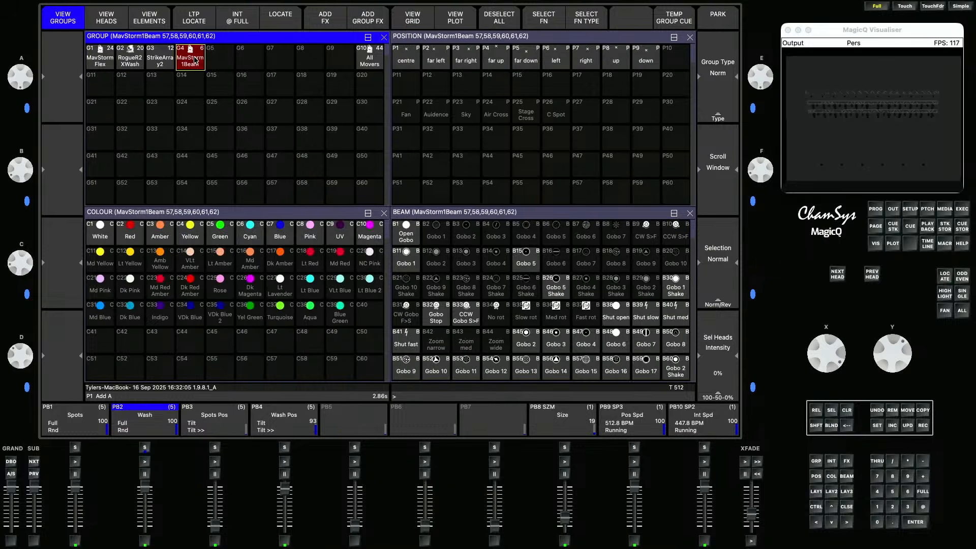
left_click(287, 21)
- Record the selected beam heads onto playback 6 and clear the programmer
left_click(922, 426)
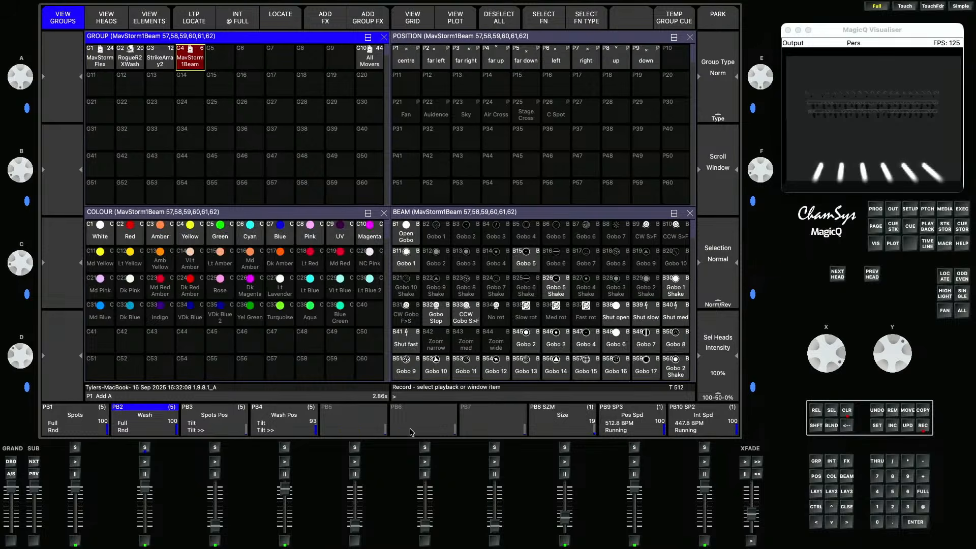
left_click(412, 424)
left_click(847, 411)
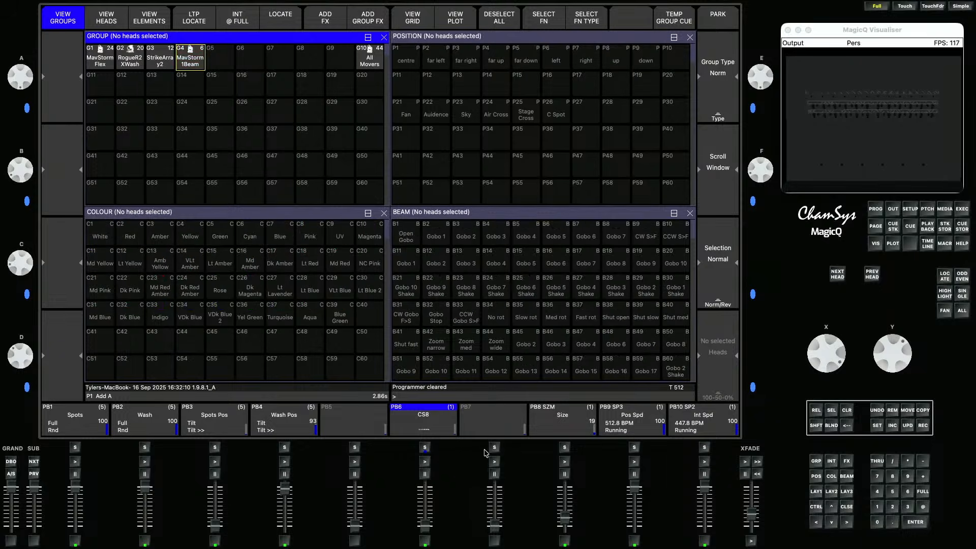
- Open playback 6's cue stack options and set its Live Copy Group ID to G1 MavStormFlex
left_click(433, 431)
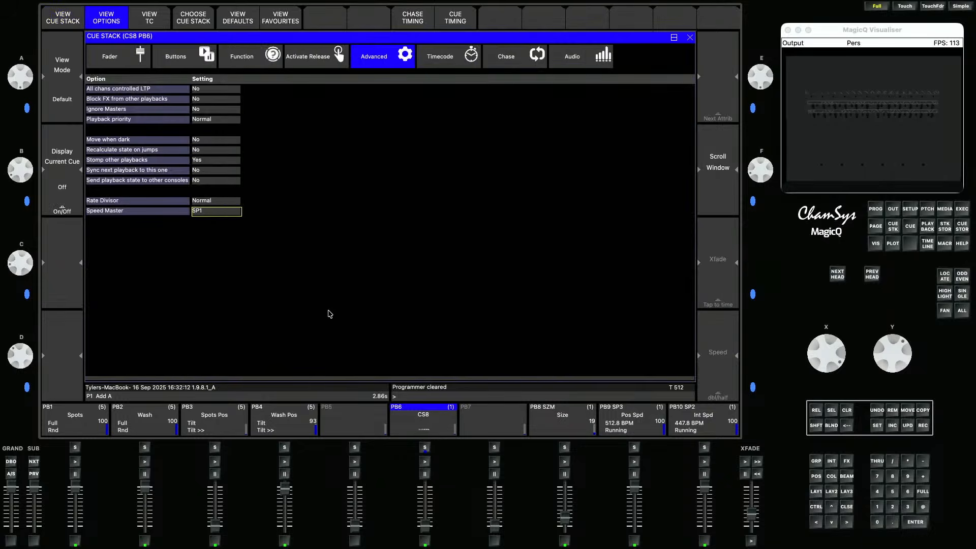
left_click(258, 59)
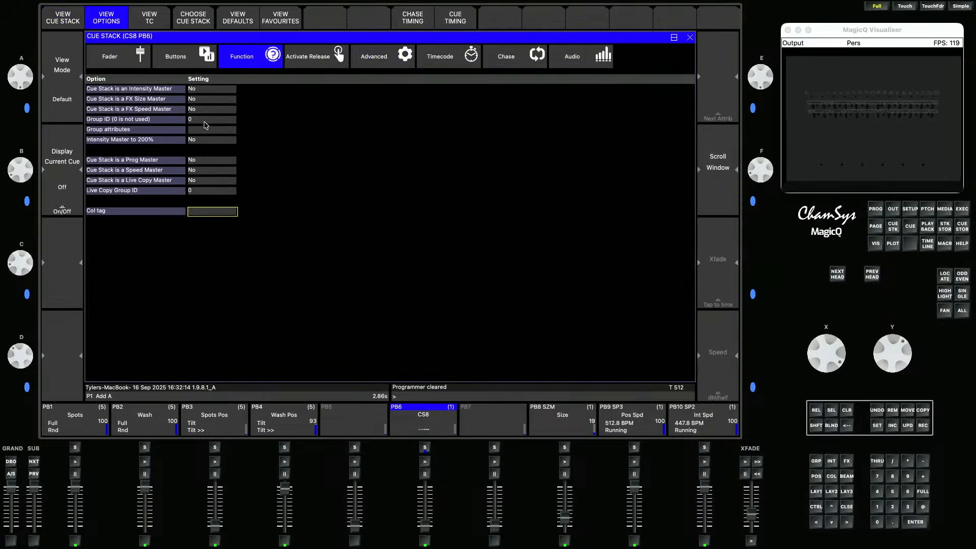
left_click(205, 192)
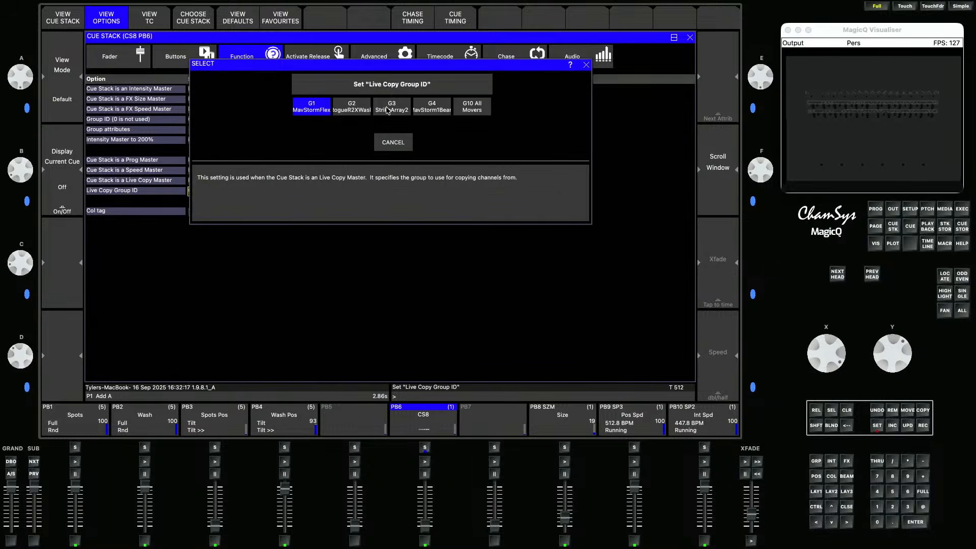
left_click(314, 107)
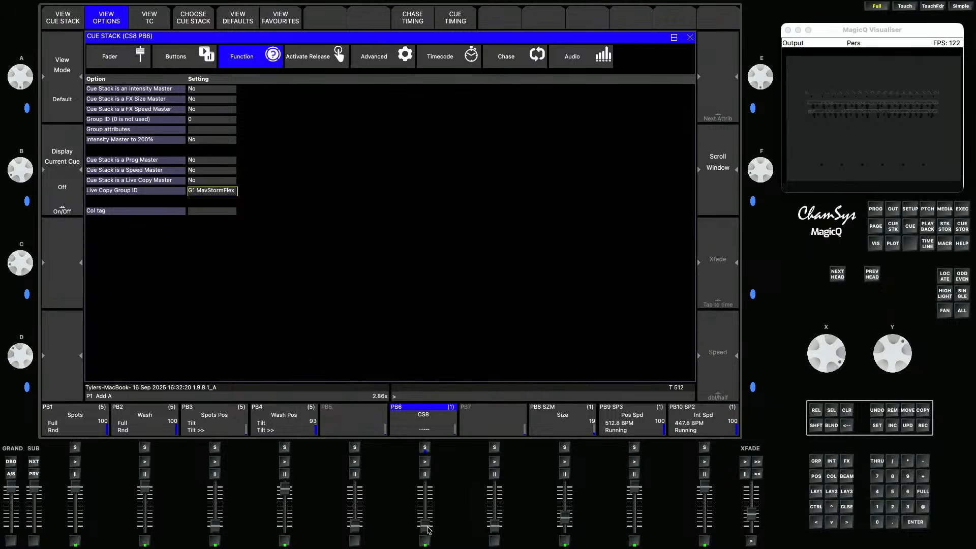
- Raise playback 6 and run the Spots and Spots Pos playbacks to test the copy
left_click_drag(426, 530, 290, 525)
left_click(76, 462)
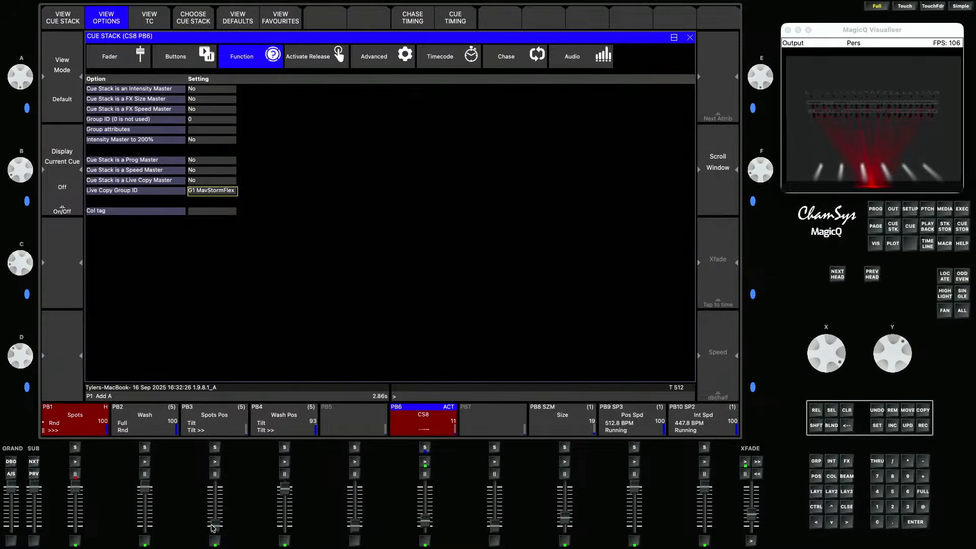
left_click_drag(212, 527, 215, 486)
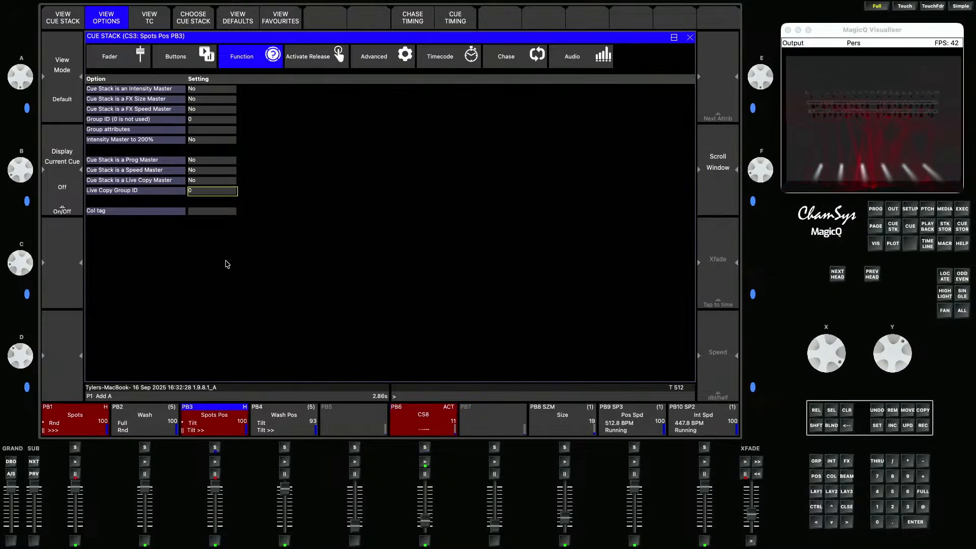
- Return to playback 6's options and set the cue stack to be a Live Copy Master
left_click(413, 420)
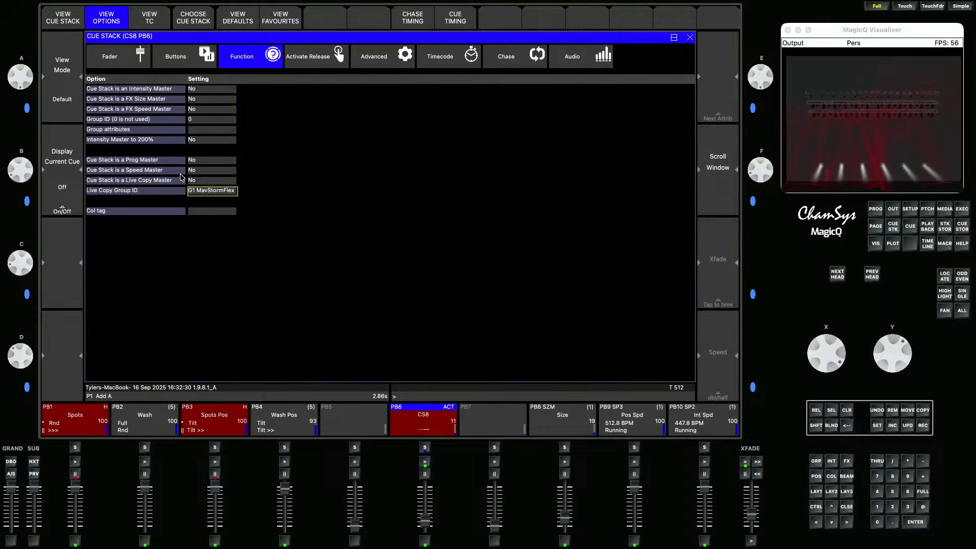
left_click(210, 181)
left_click(420, 108)
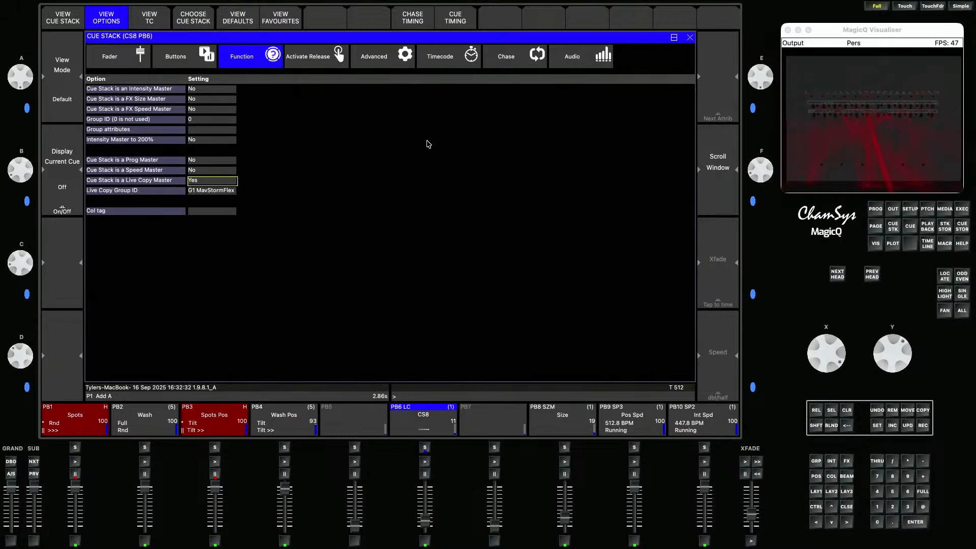
- Test playback 6 at full alongside the Spots Pos playback, then release all playbacks
left_click(426, 538)
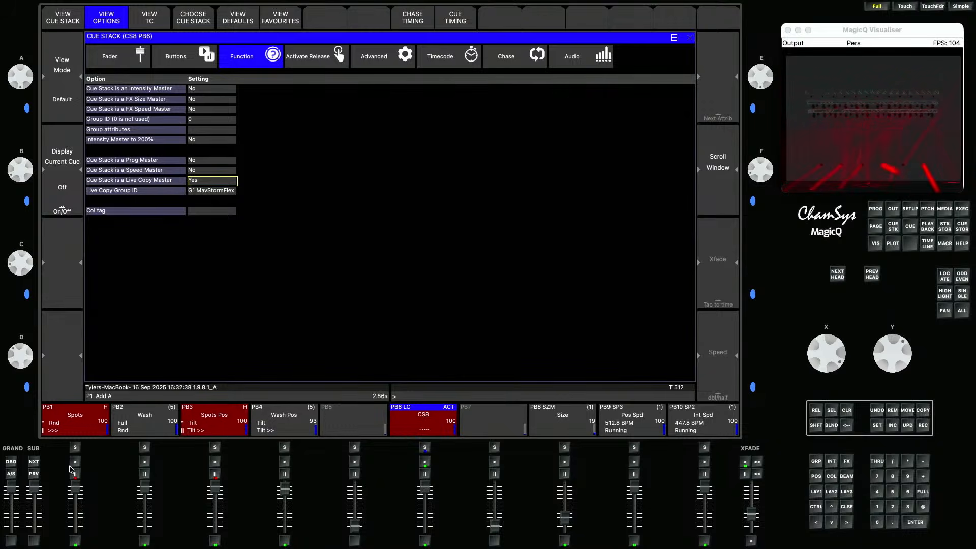
left_click(215, 462)
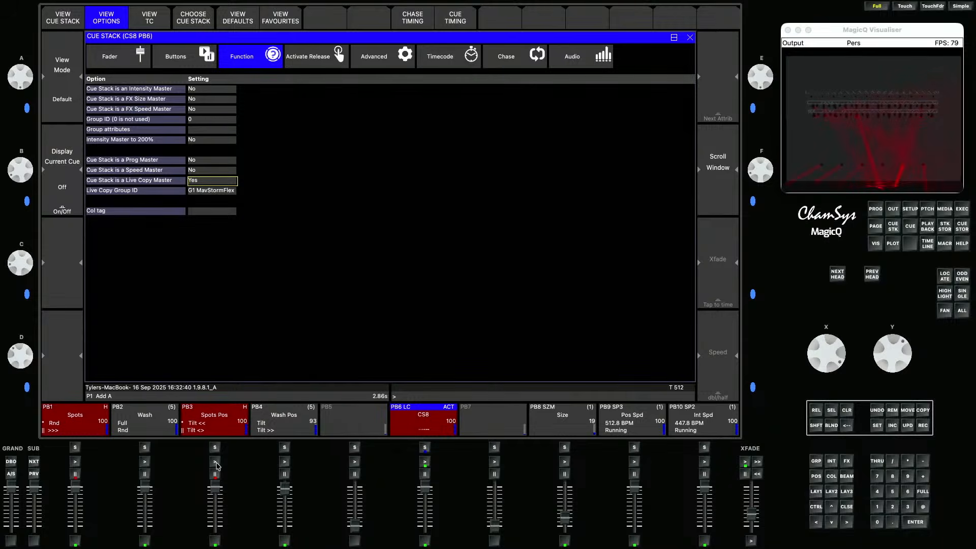
left_click_drag(216, 488, 220, 541)
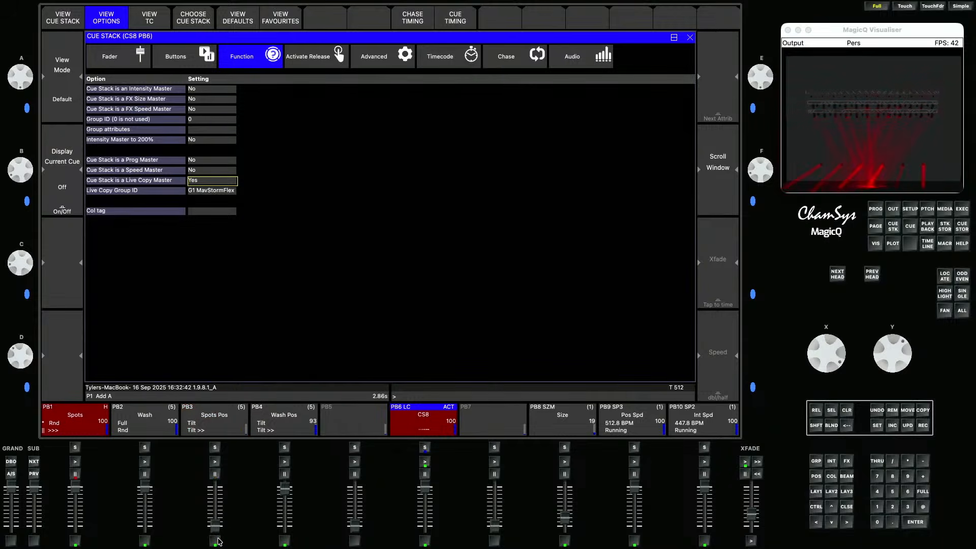
left_click(816, 410)
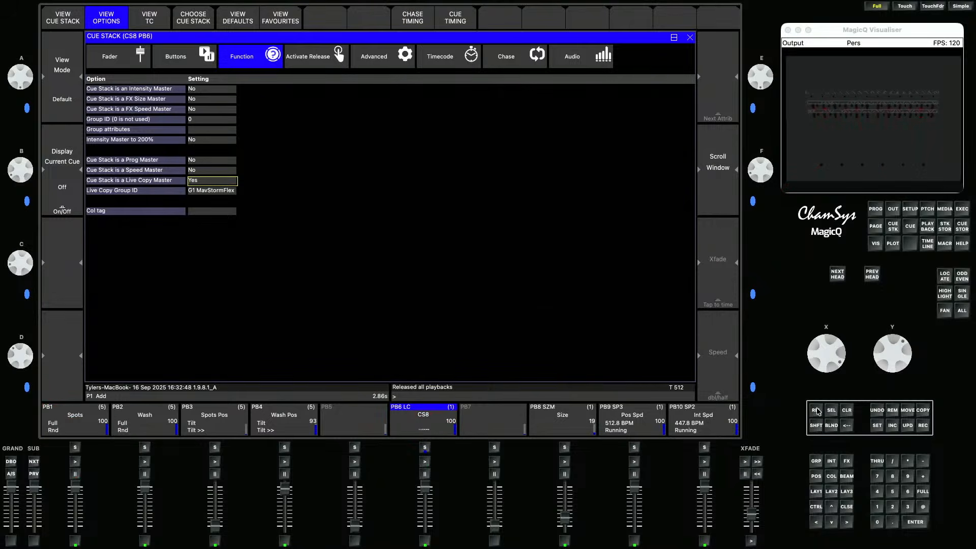